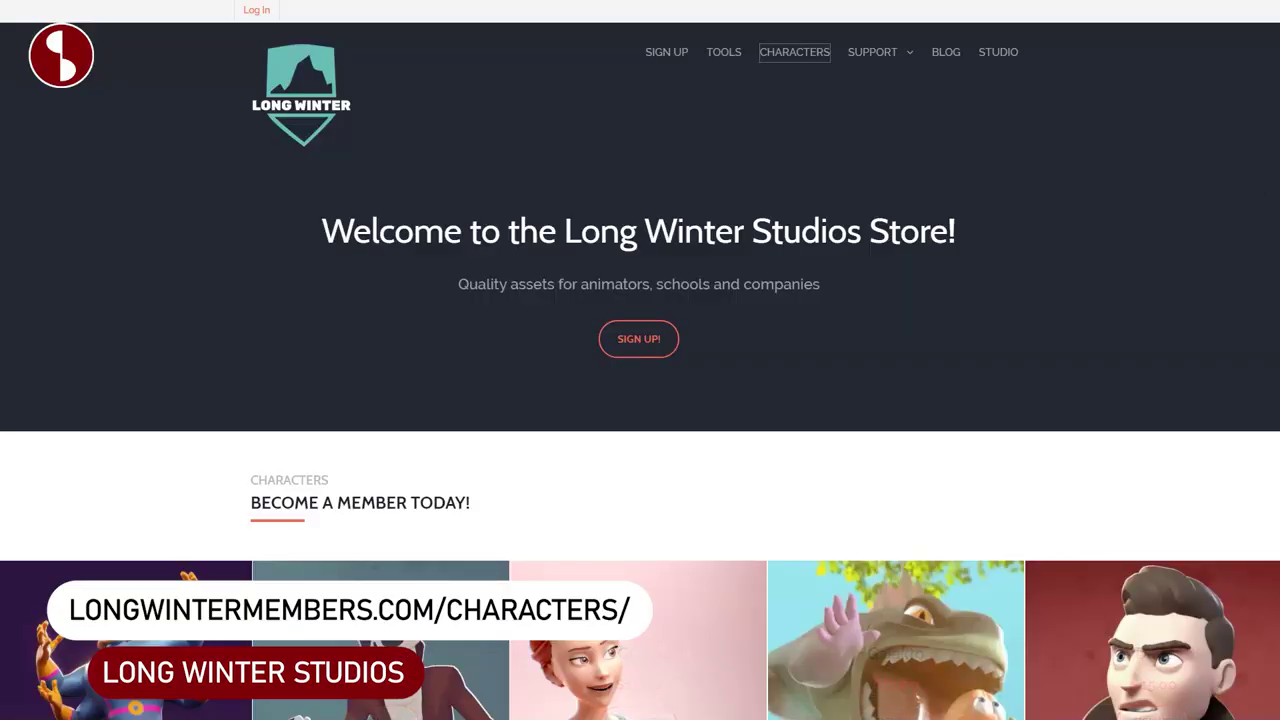
Look through the Long Winter Studios character gallery and the page describing its animation tools.
scroll(640, 360, "down", 1)
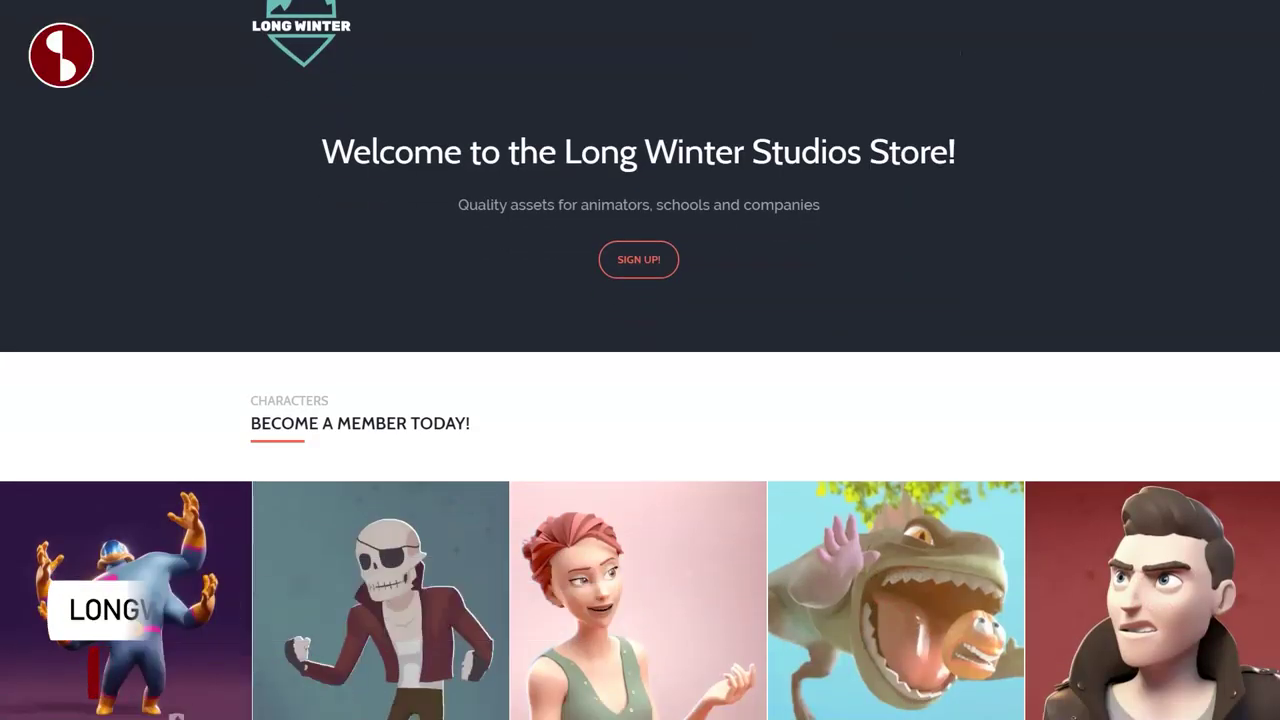
scroll(640, 360, "up", 1)
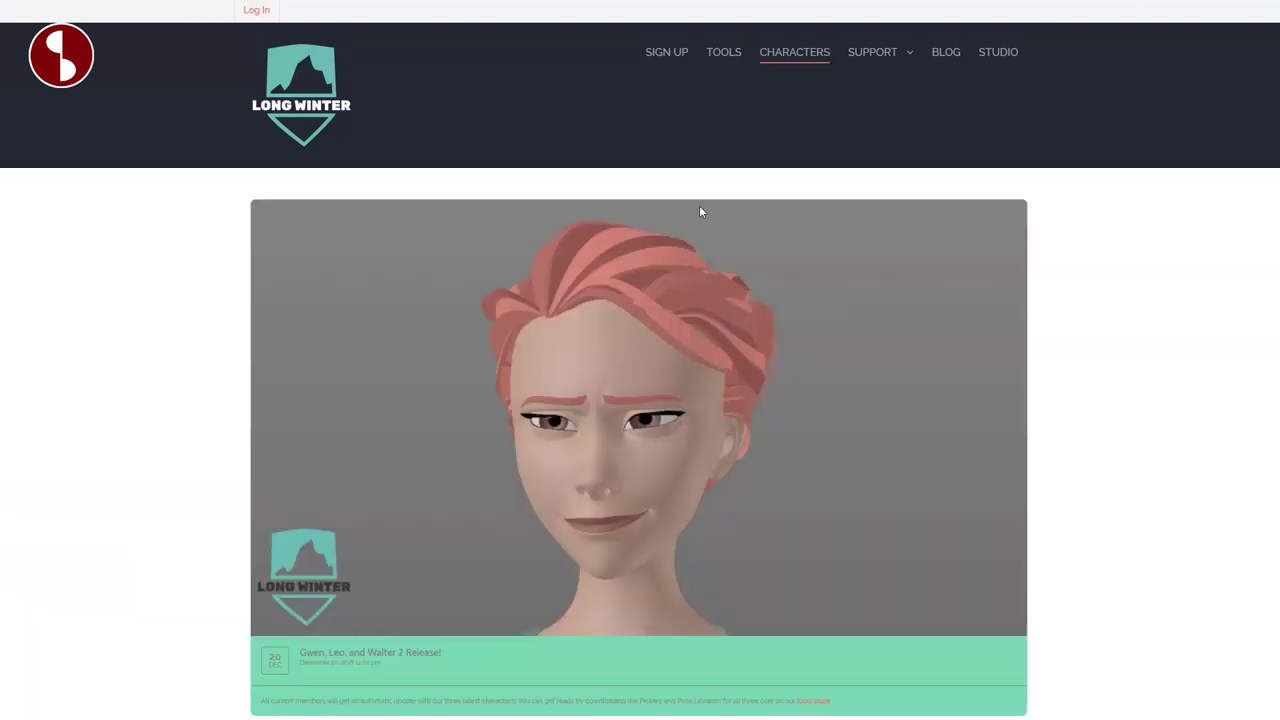
scroll(1273, 128, "down", 8)
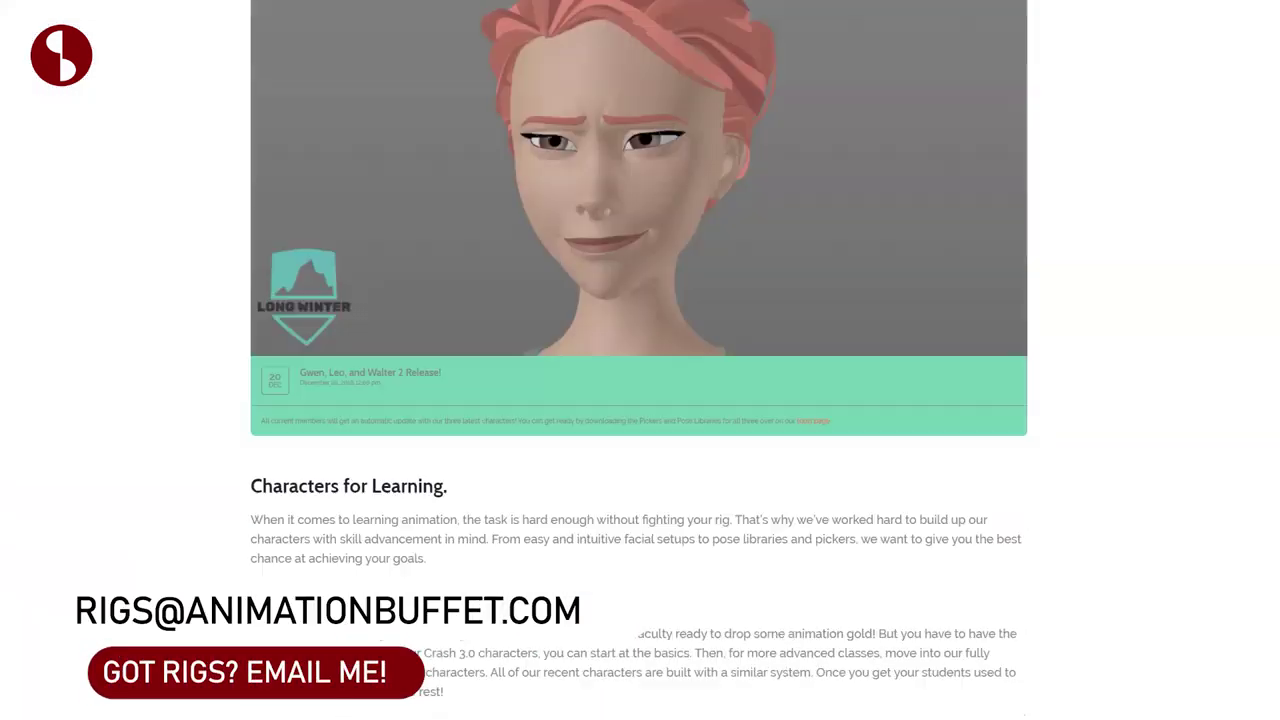
scroll(1273, 128, "down", 20)
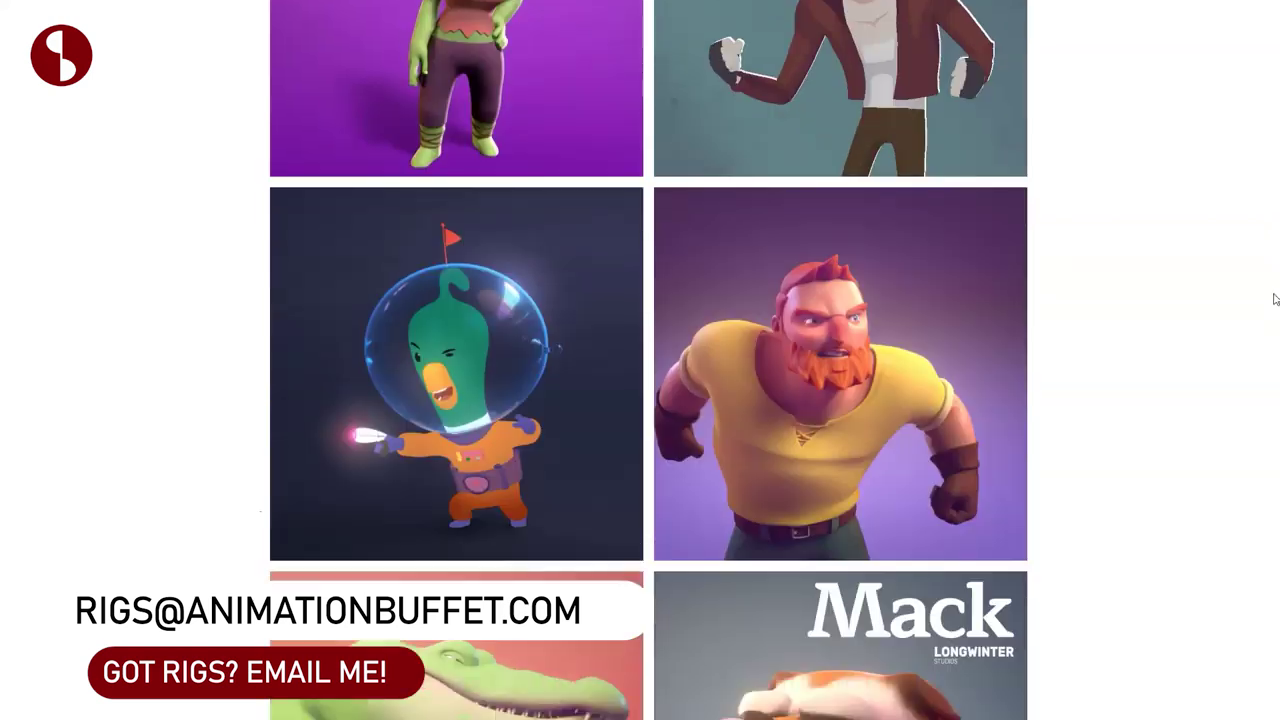
scroll(1276, 372, "down", 12)
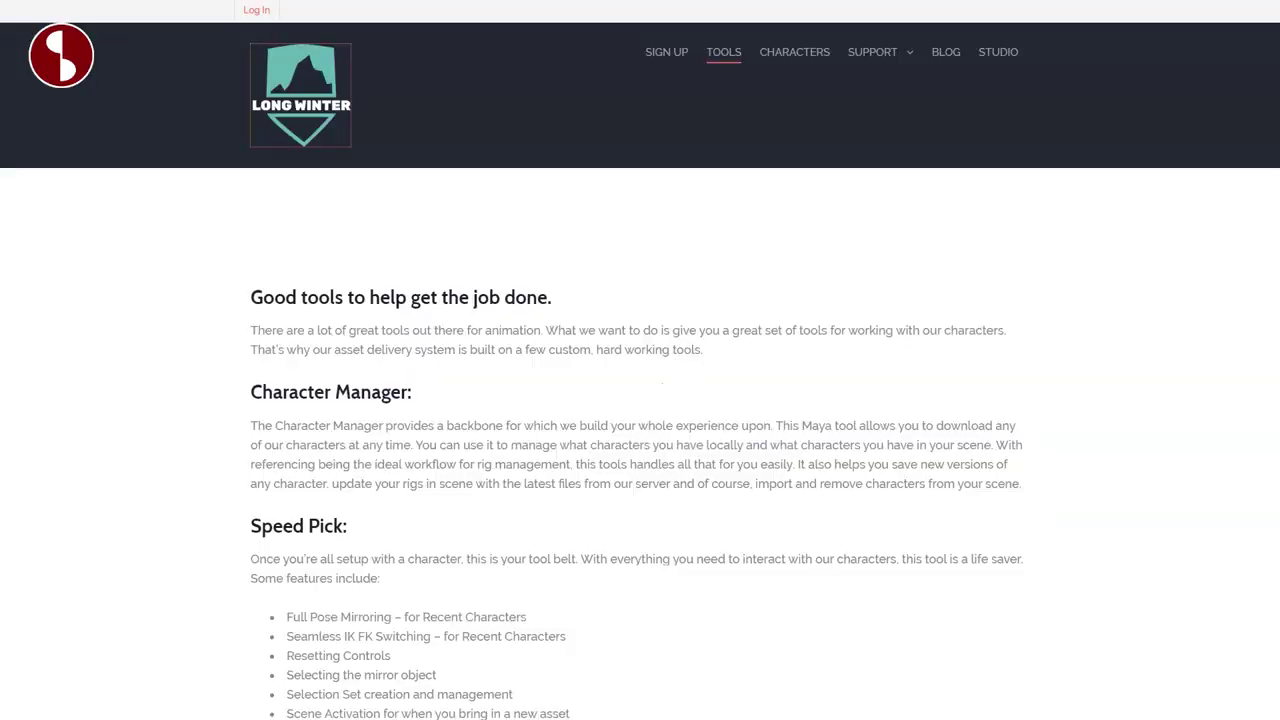
scroll(640, 400, "down", 9)
scroll(640, 400, "down", 1)
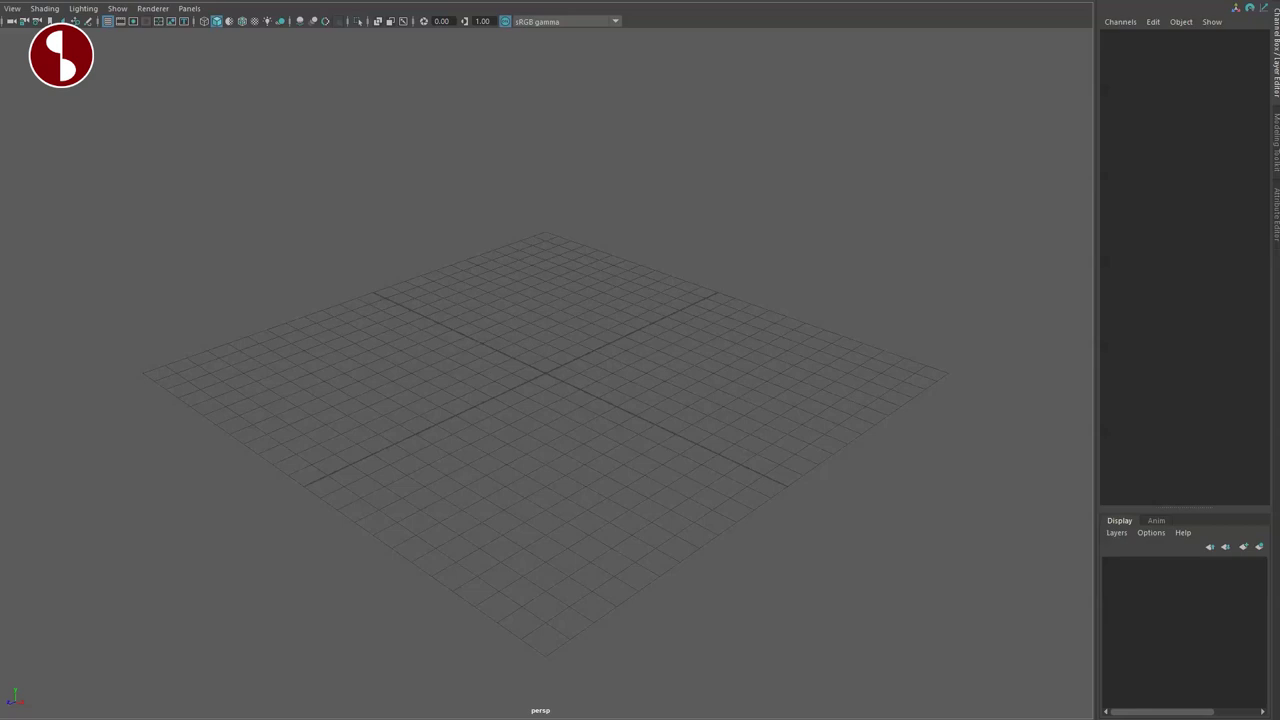
Switch to Maya, open the Long Winter Character Manager and dock it beside the viewport.
left_click_drag(626, 0, 627, 8)
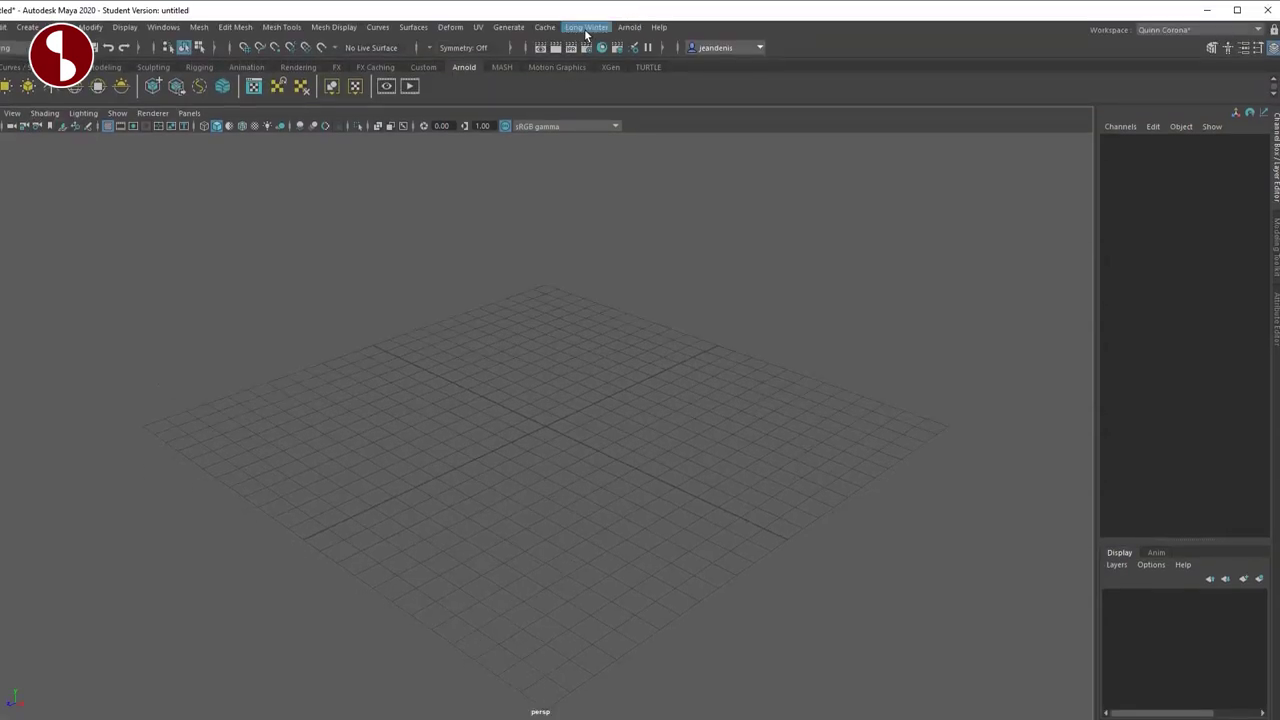
left_click(580, 28)
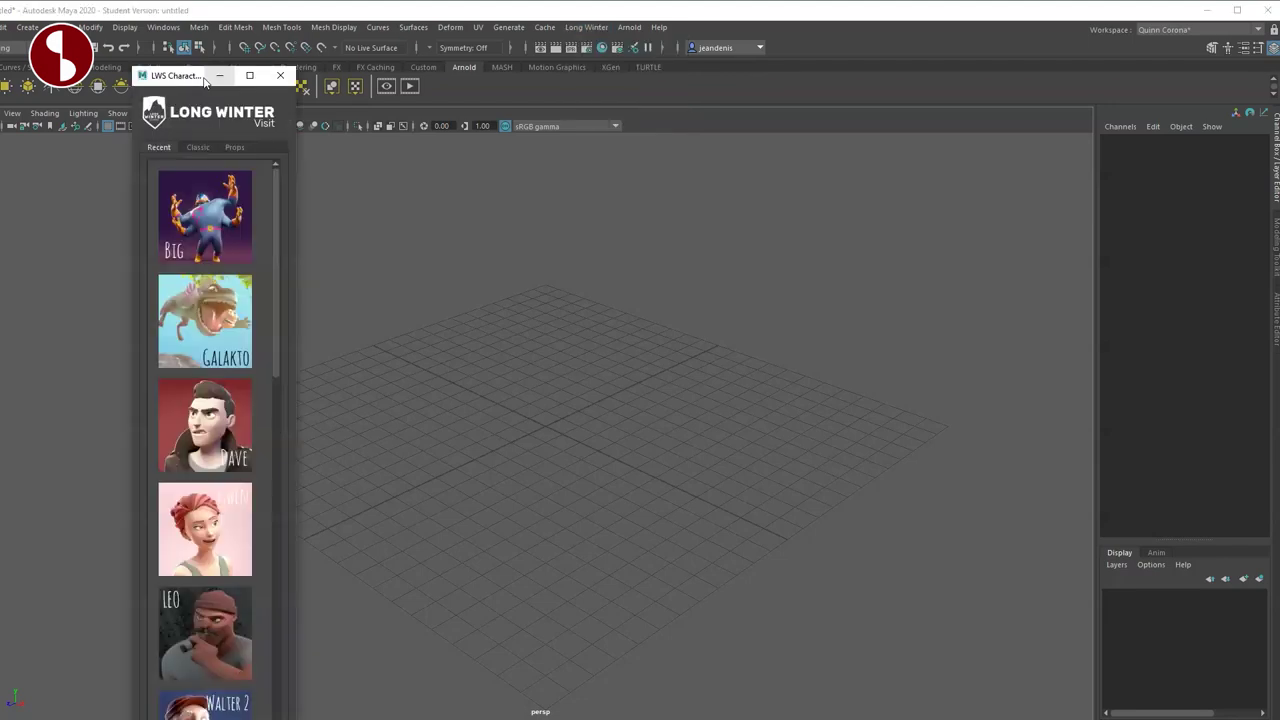
left_click_drag(205, 78, 430, 29)
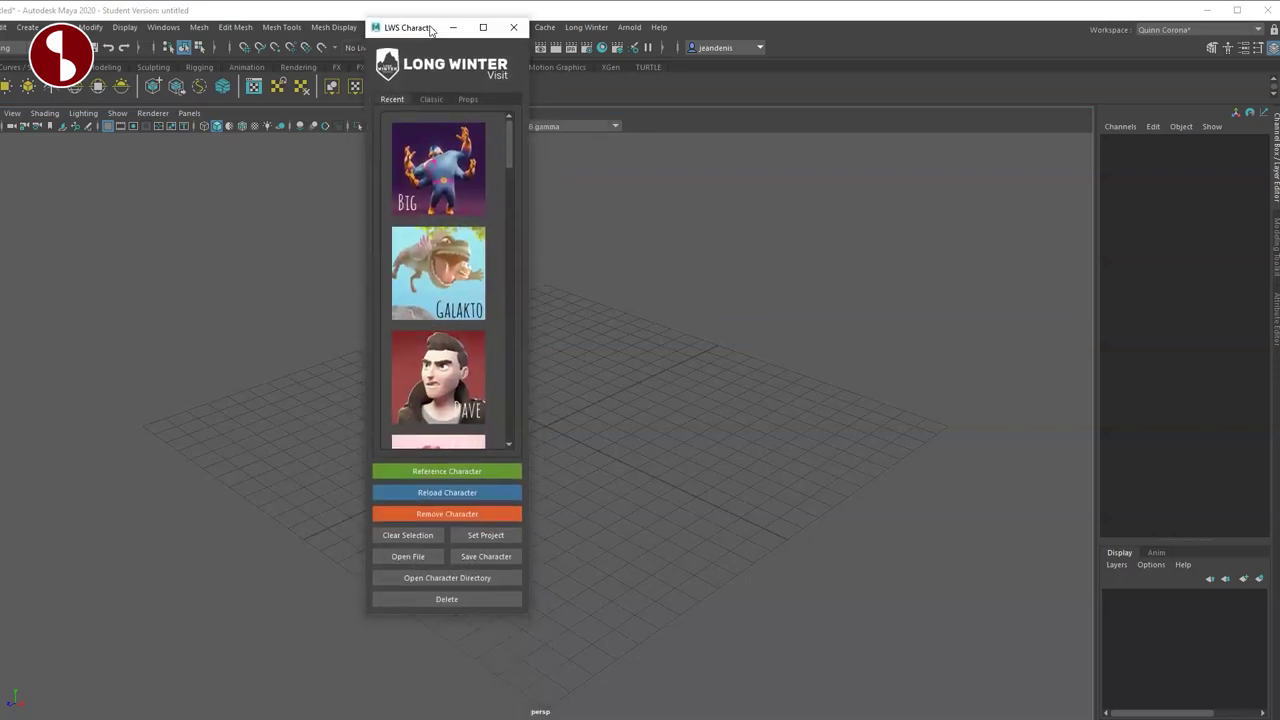
left_click_drag(447, 613, 451, 717)
left_click_drag(424, 27, 9, 45)
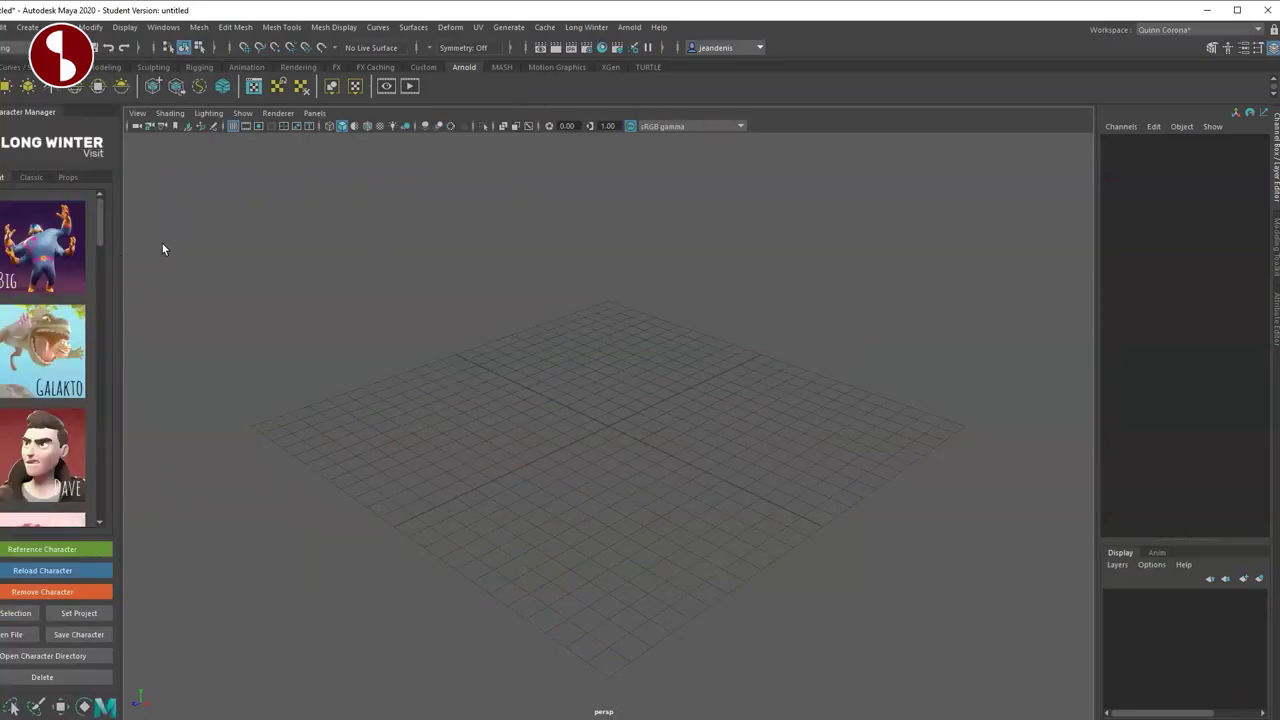
Browse the Recent, Classic and Props categories of the Character Manager.
left_click_drag(101, 214, 105, 143)
left_click(36, 180)
left_click_drag(102, 208, 98, 279)
left_click(69, 180)
left_click(3, 178)
Choose the Leo character for referencing and activate the scene for the Long Winter rigs.
left_click(42, 280)
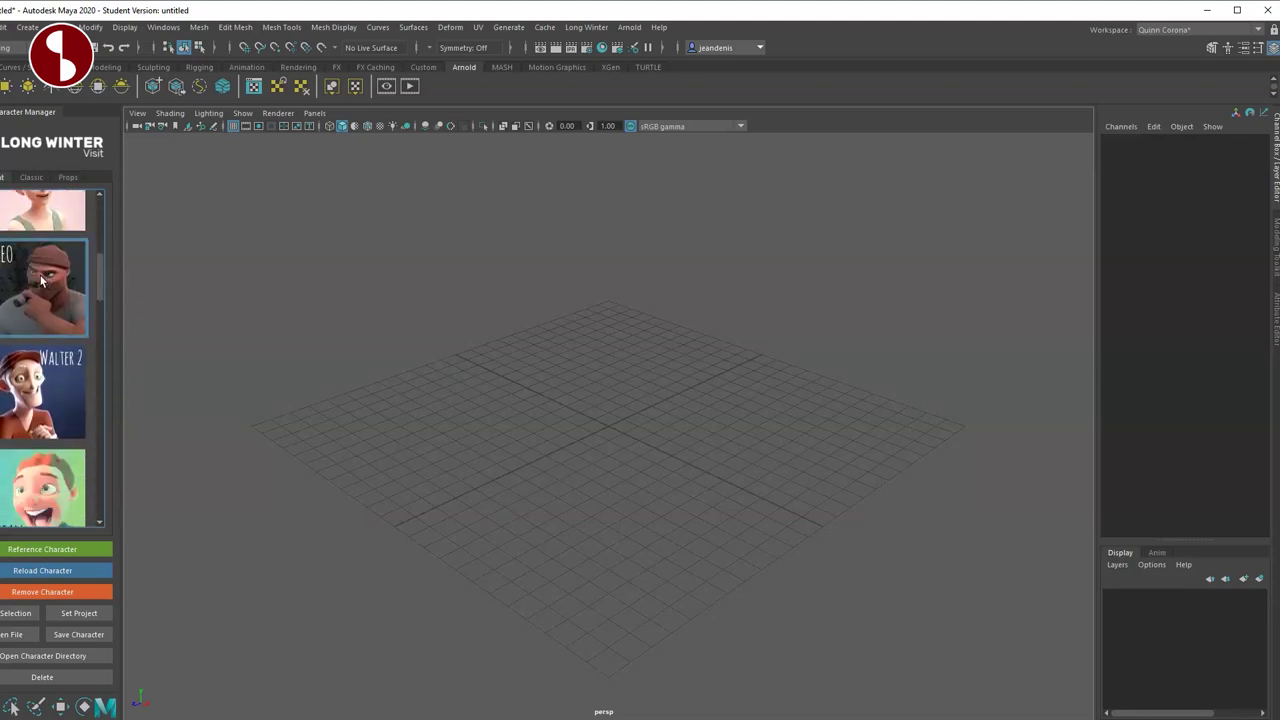
left_click(50, 551)
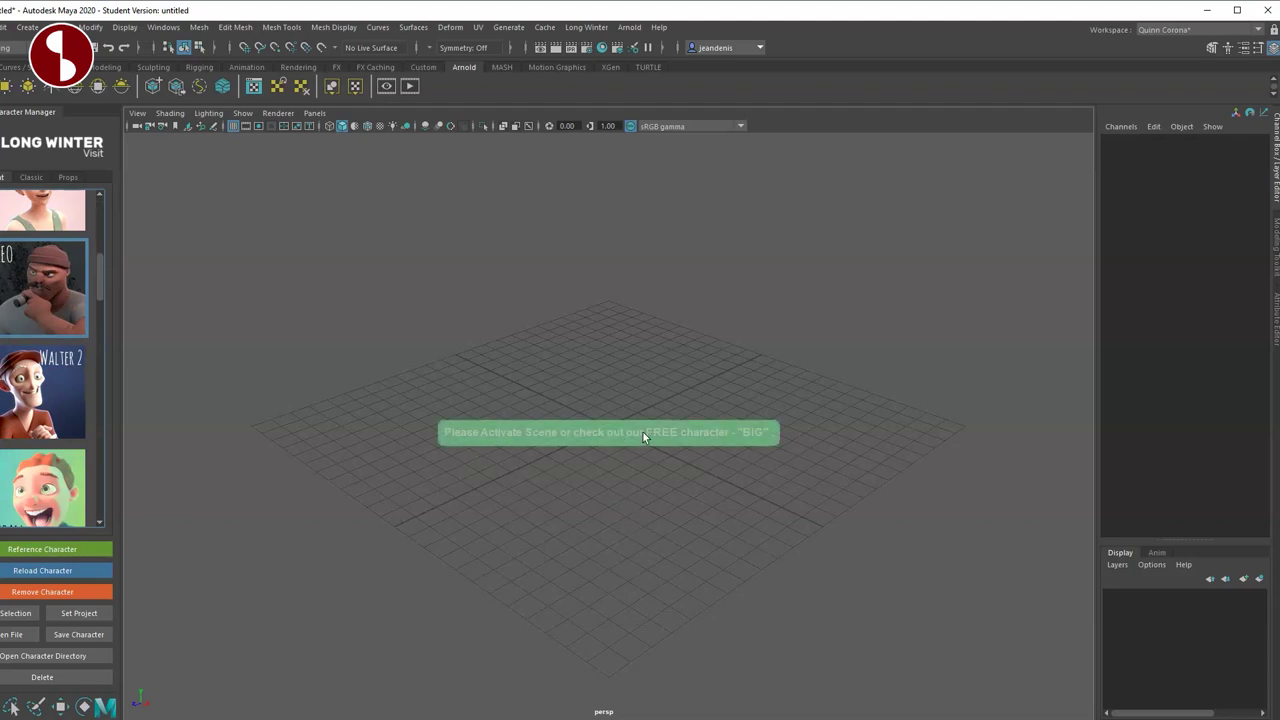
left_click(586, 27)
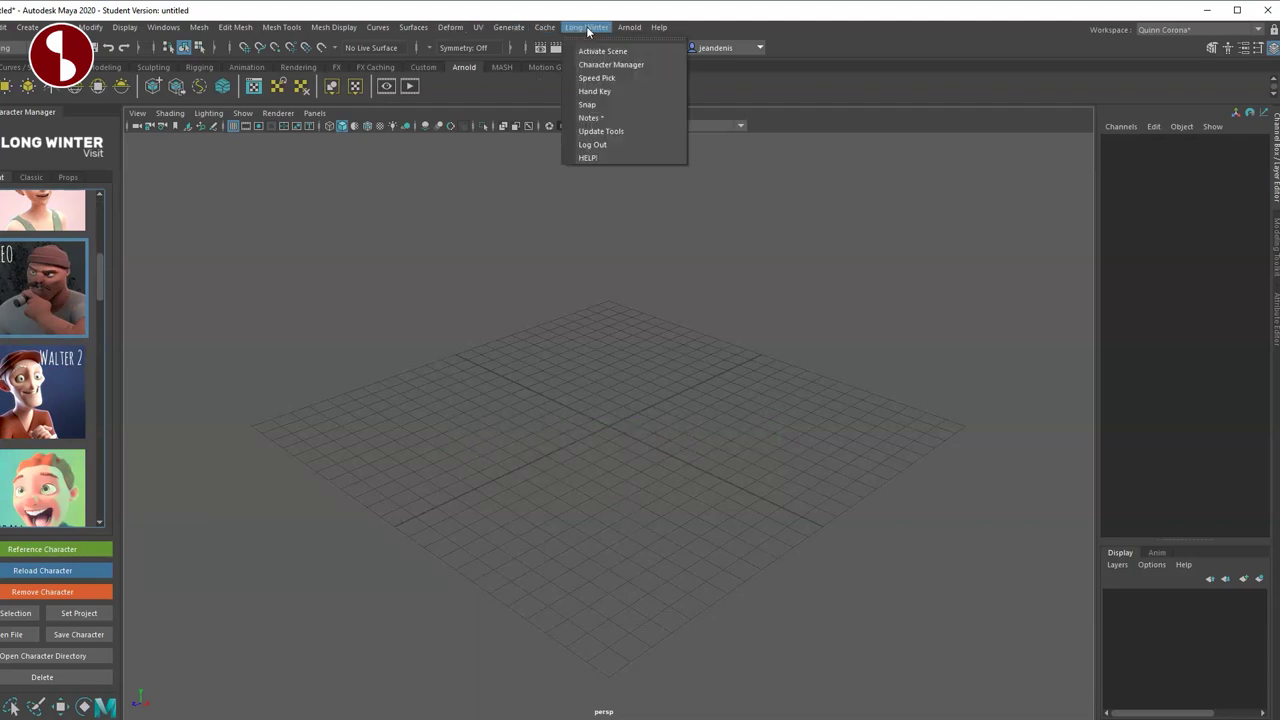
left_click(600, 51)
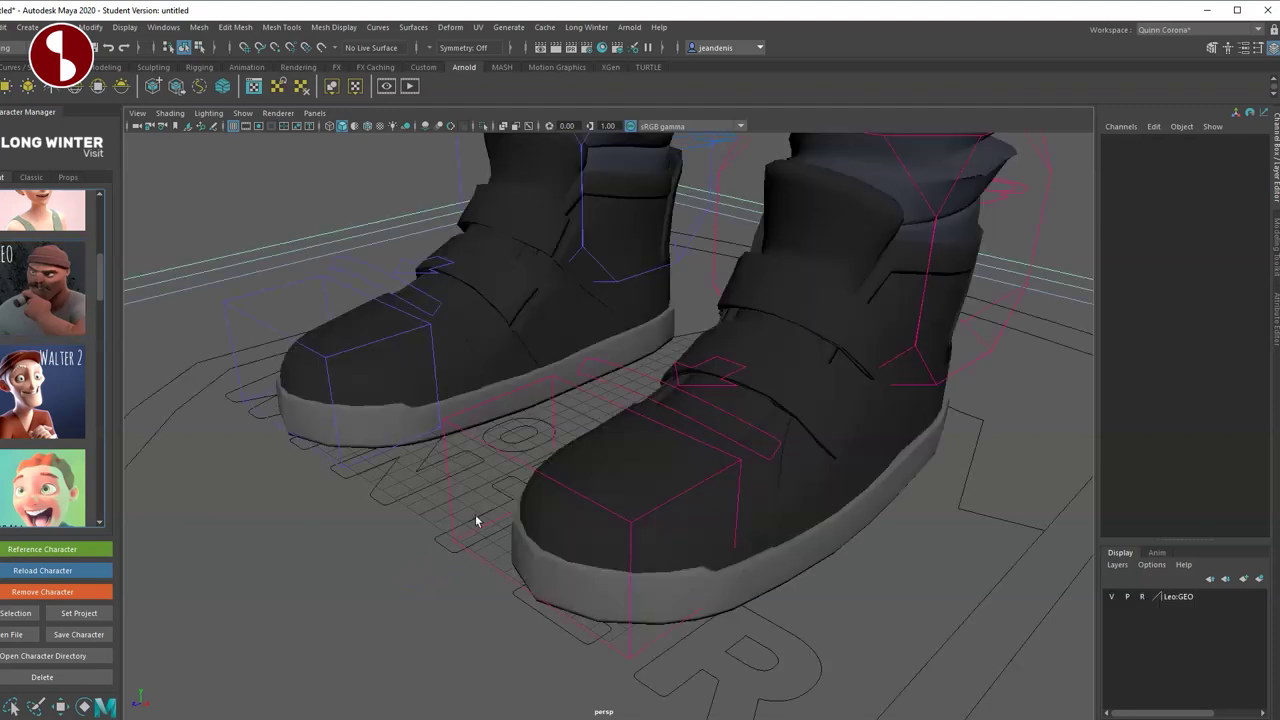
Frame the full Leo rig in the perspective view and turn on shaded display with textures.
middle_click_drag(622, 328, 660, 397, "alt")
right_click_drag(660, 397, 376, 286, "alt")
middle_click_drag(590, 288, 546, 497, "alt")
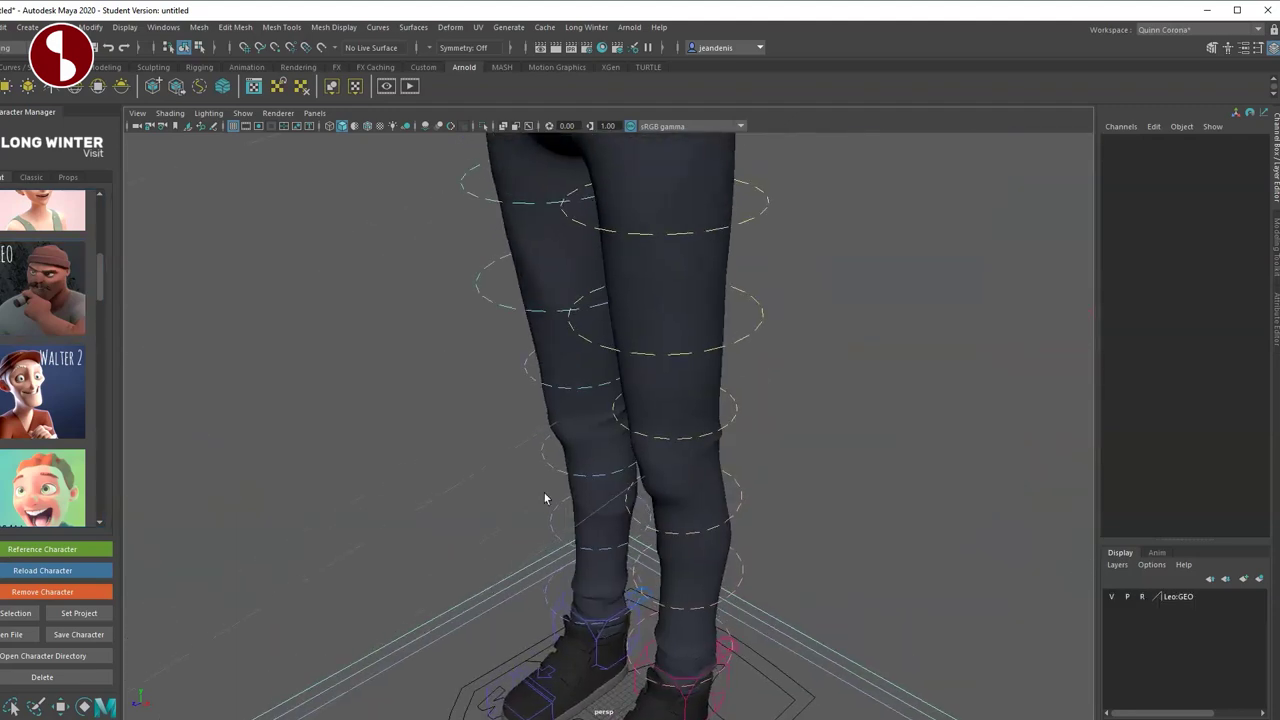
right_click_drag(546, 497, 500, 340, "alt")
middle_click_drag(500, 340, 489, 506, "alt")
left_click_drag(489, 506, 610, 484, "alt")
right_click_drag(610, 484, 506, 392, "alt")
middle_click_drag(506, 392, 392, 440, "alt")
right_click_drag(392, 440, 430, 459, "alt")
key("4")
key("6")
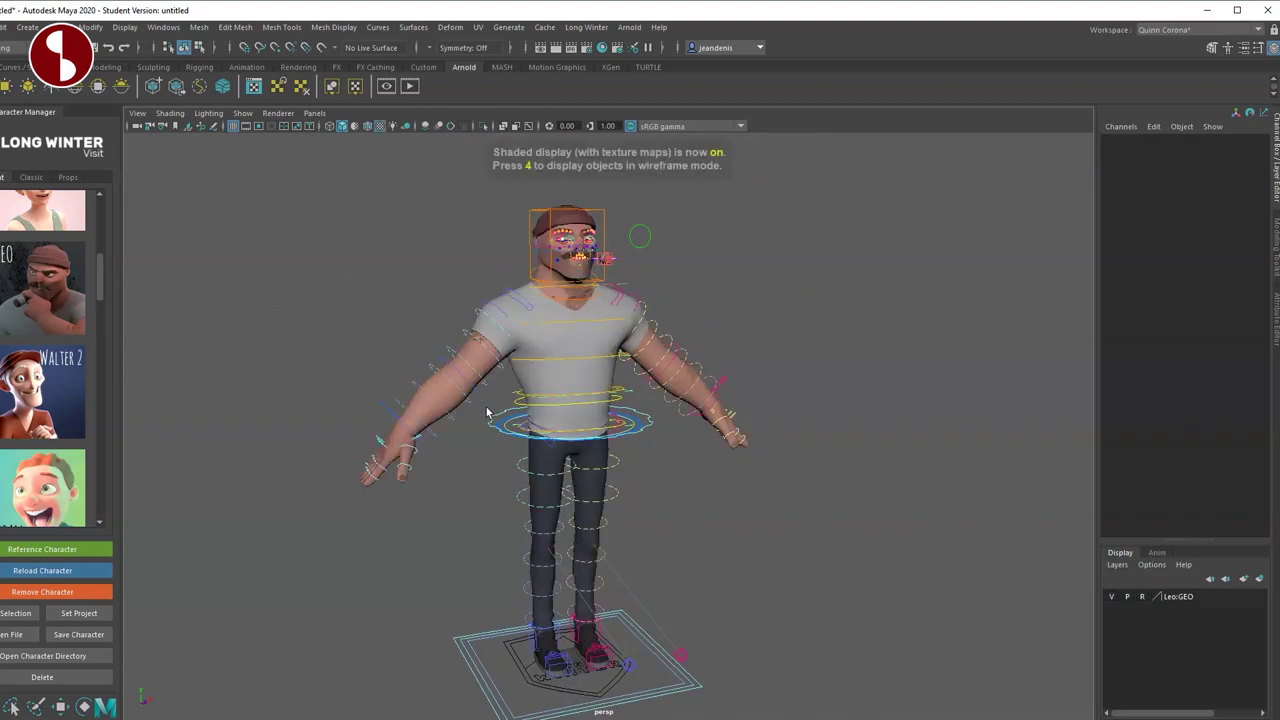
Toggle Leo's control curves off and on, and inspect the rig's face and upper body.
key("alt+1")
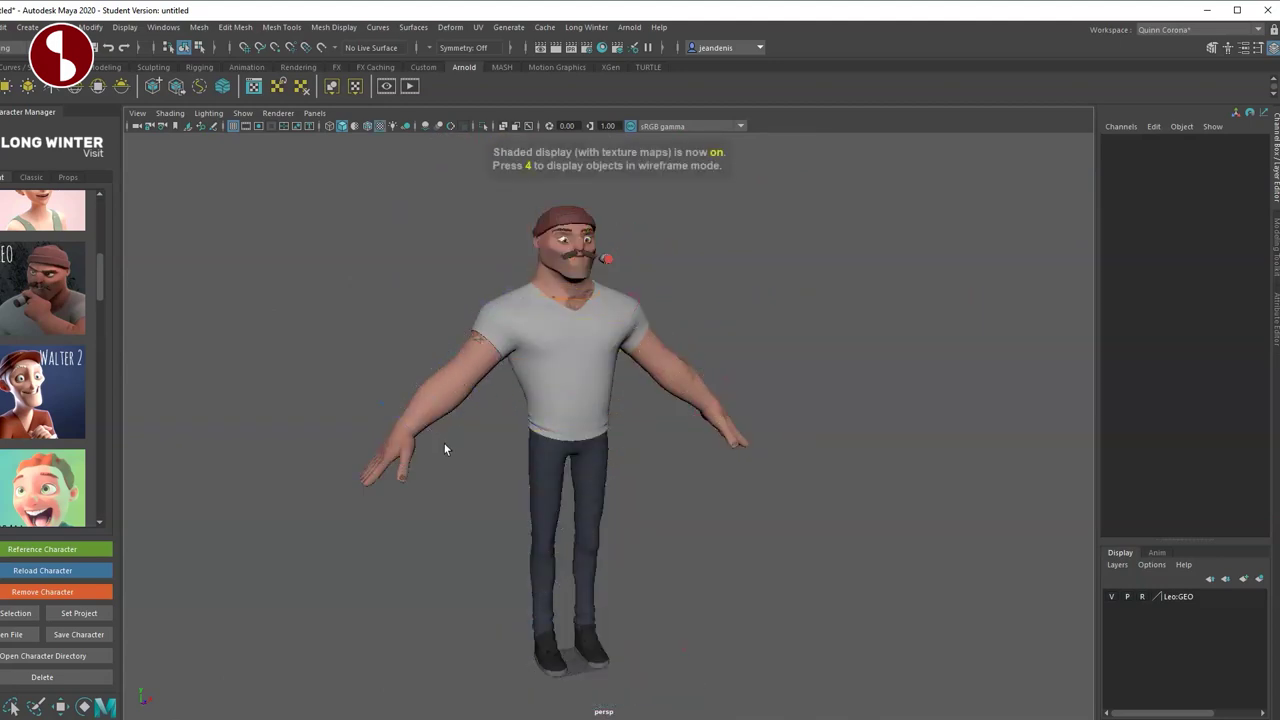
key("alt+1")
middle_click_drag(434, 325, 411, 440, "alt")
right_click_drag(411, 440, 597, 530, "alt")
middle_click_drag(597, 530, 672, 447, "alt")
left_click_drag(672, 449, 597, 469, "alt")
right_click_drag(597, 469, 410, 331, "alt")
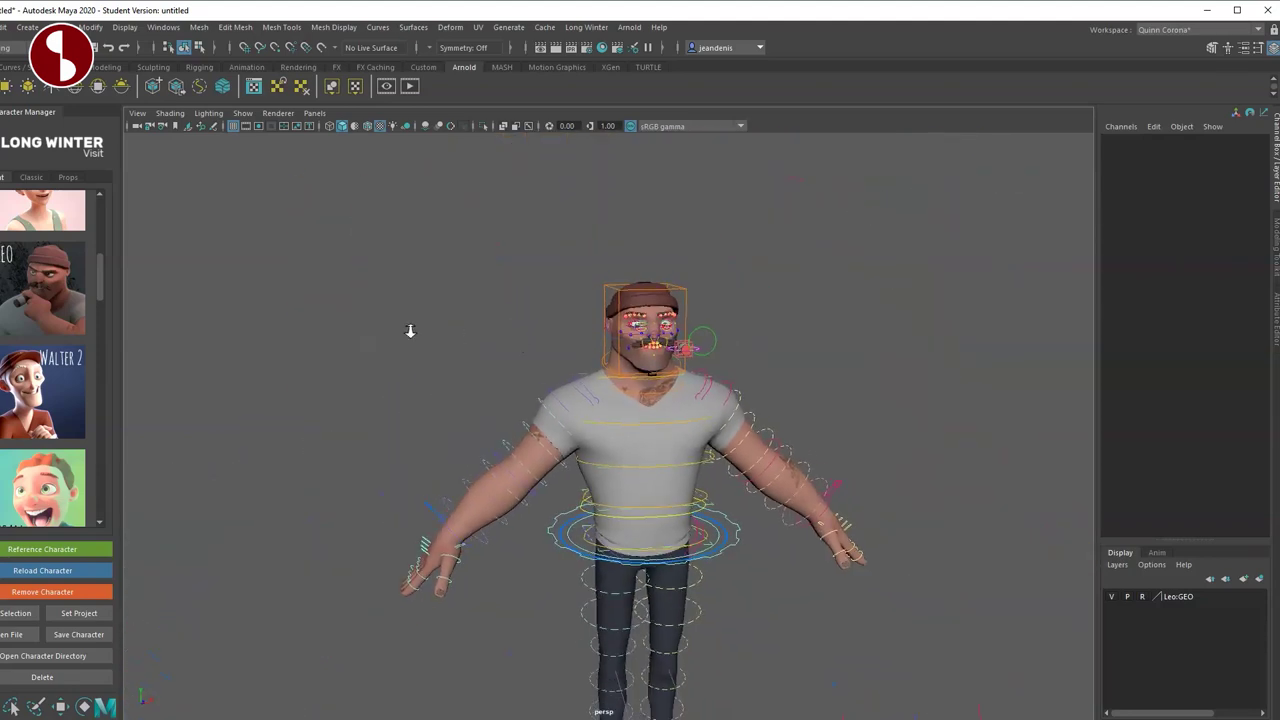
middle_click_drag(410, 331, 453, 279, "alt")
right_click_drag(453, 279, 509, 318, "alt")
middle_click_drag(509, 318, 455, 285, "alt")
left_click_drag(455, 285, 468, 381, "alt")
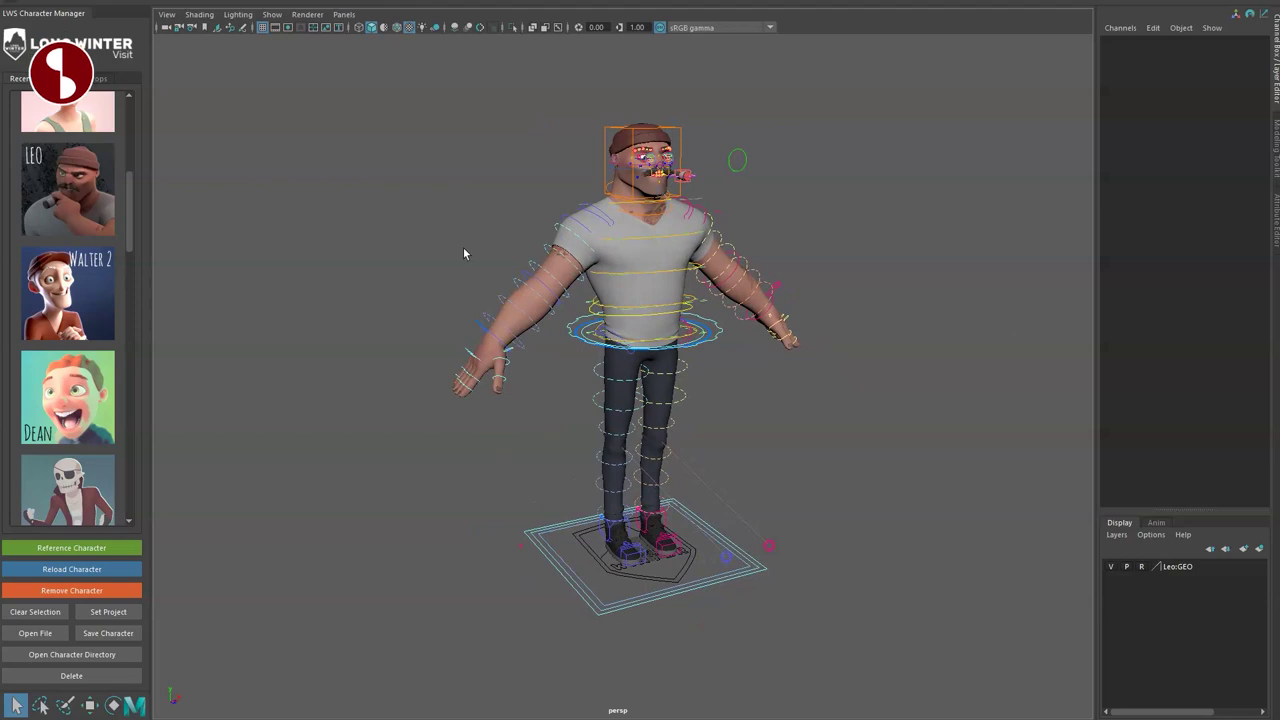
Look over the available Long Winter tools and examine the Leo rig from several angles down to its feet.
left_click(606, 1)
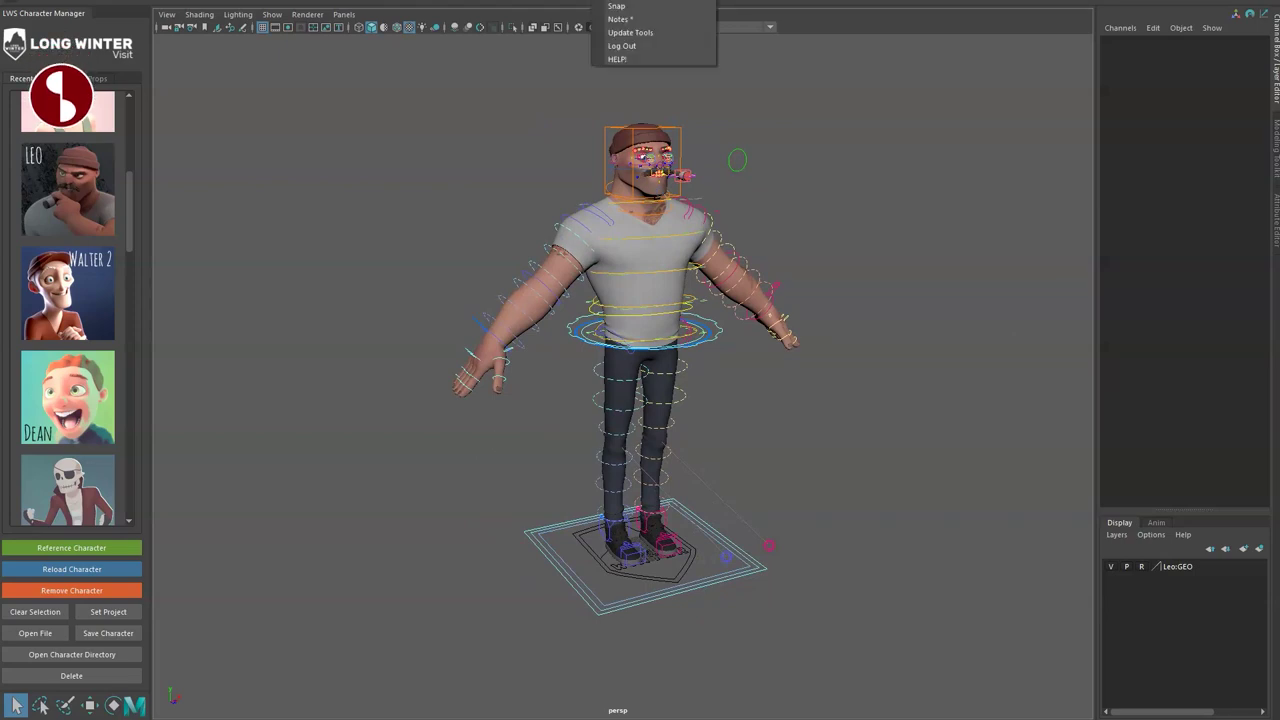
left_click(388, 166)
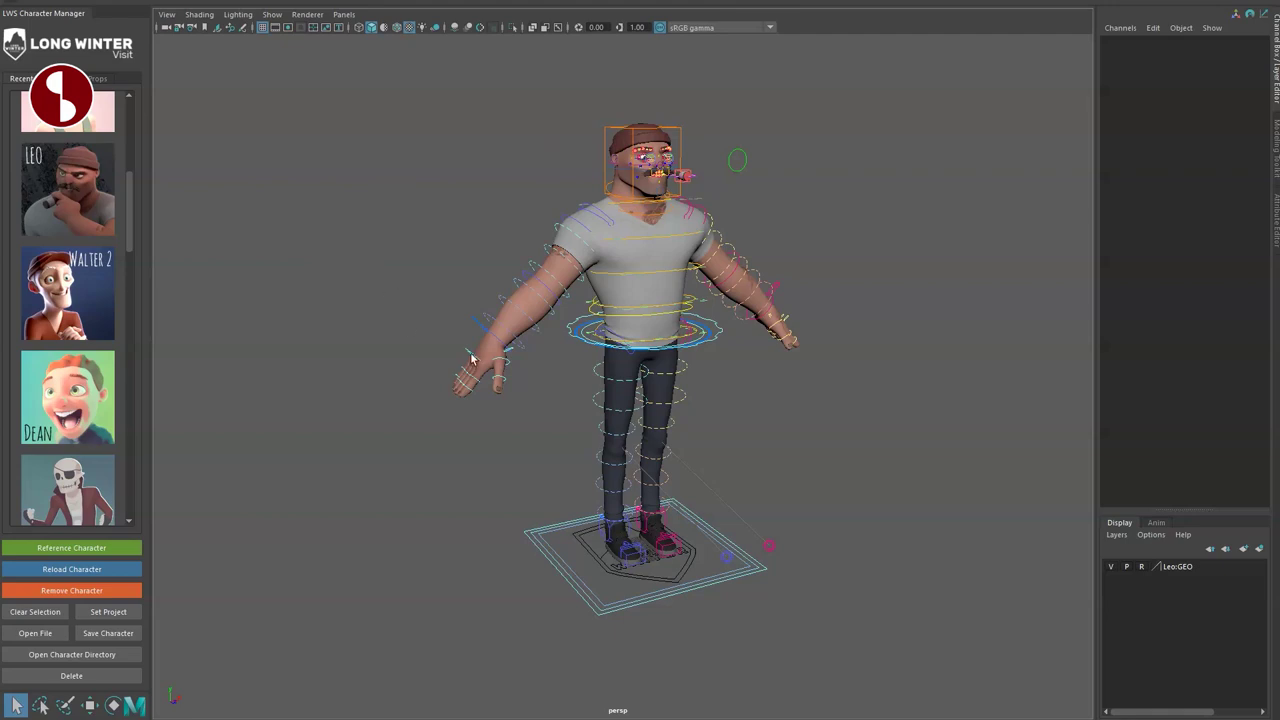
left_click_drag(464, 517, 875, 488, "alt")
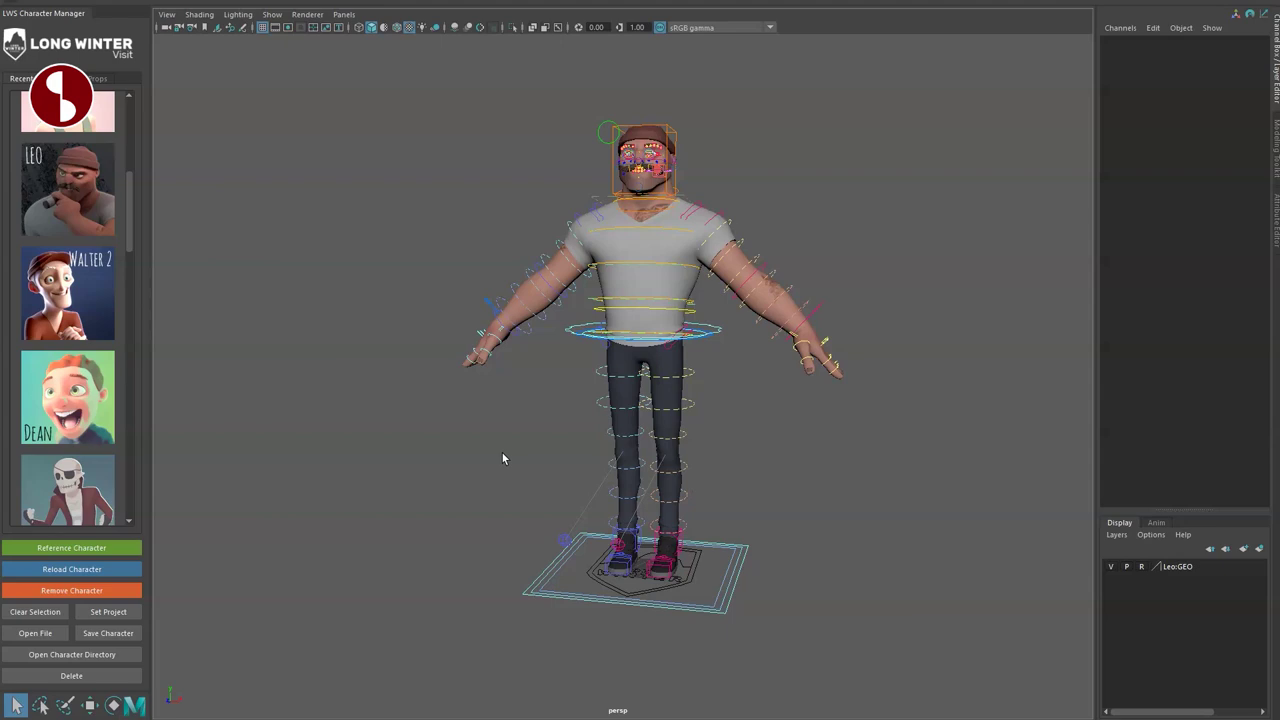
left_click_drag(472, 456, 628, 458, "alt")
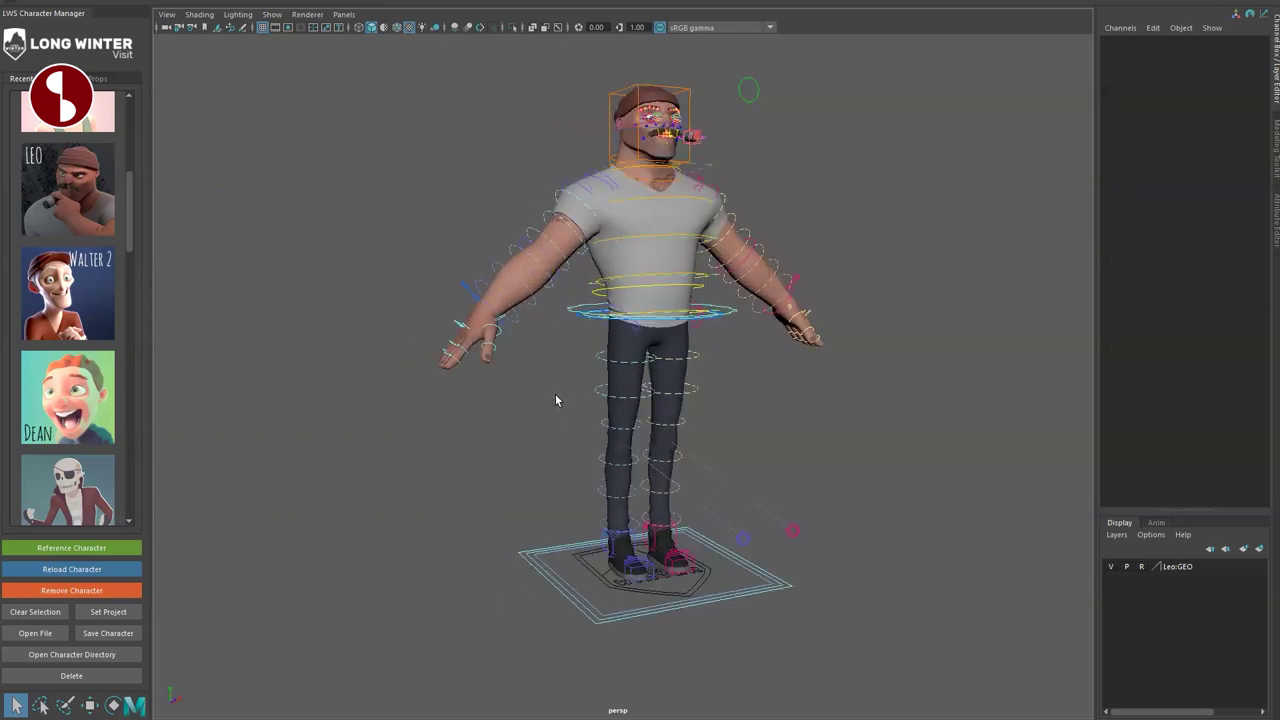
left_click_drag(762, 487, 658, 490, "alt")
middle_click_drag(658, 490, 738, 481, "alt")
left_click_drag(738, 481, 714, 543, "alt")
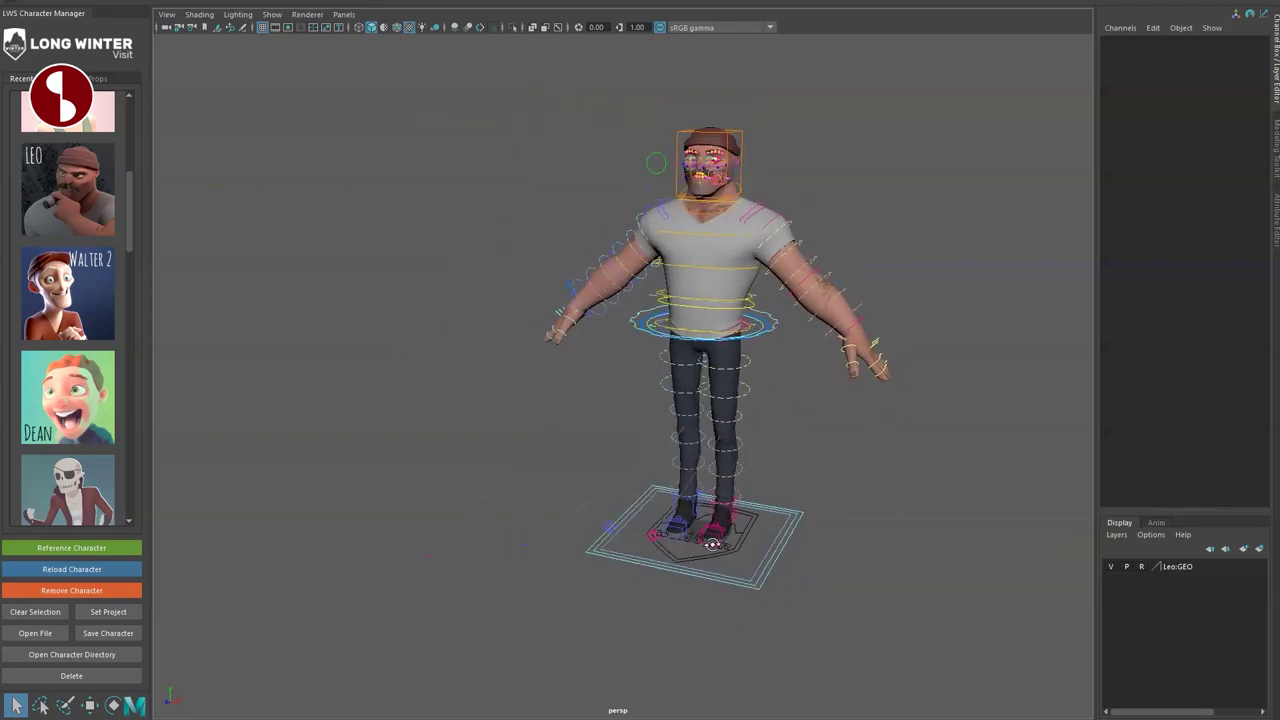
middle_click_drag(714, 543, 690, 490, "alt")
right_click_drag(690, 490, 834, 605, "alt")
left_click_drag(742, 566, 694, 530, "alt")
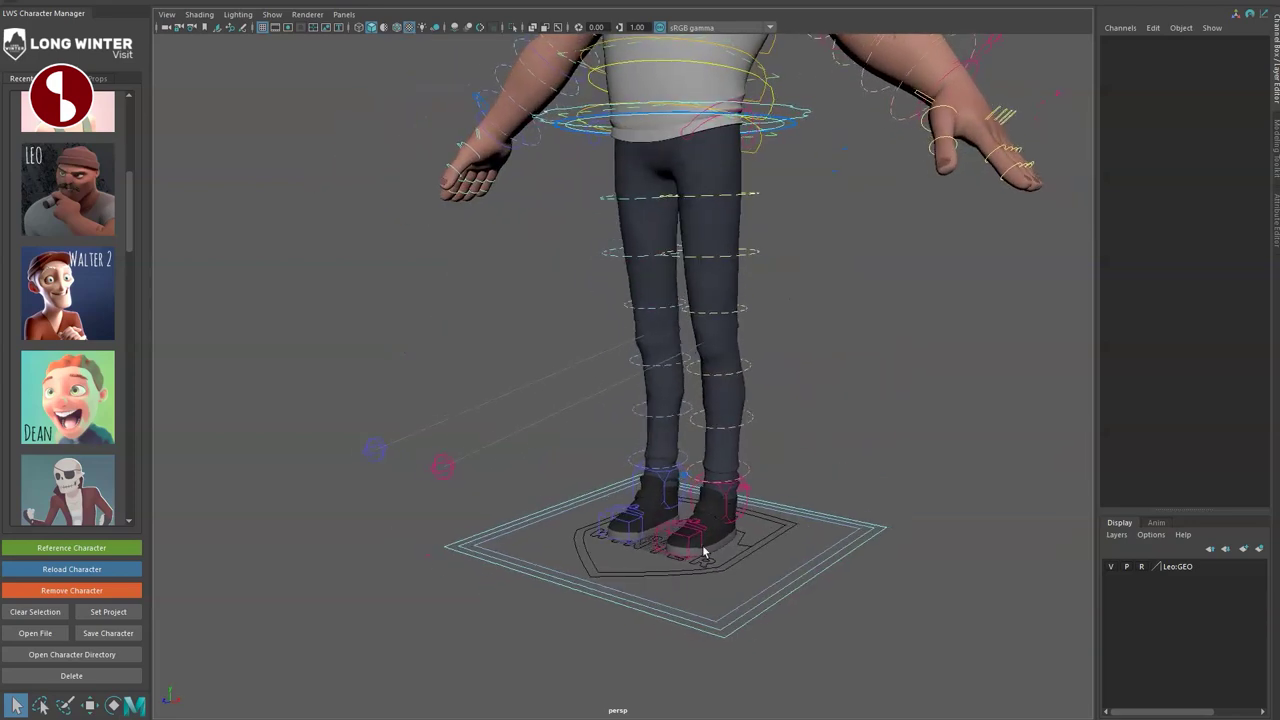
left_click_drag(828, 577, 1013, 546, "alt")
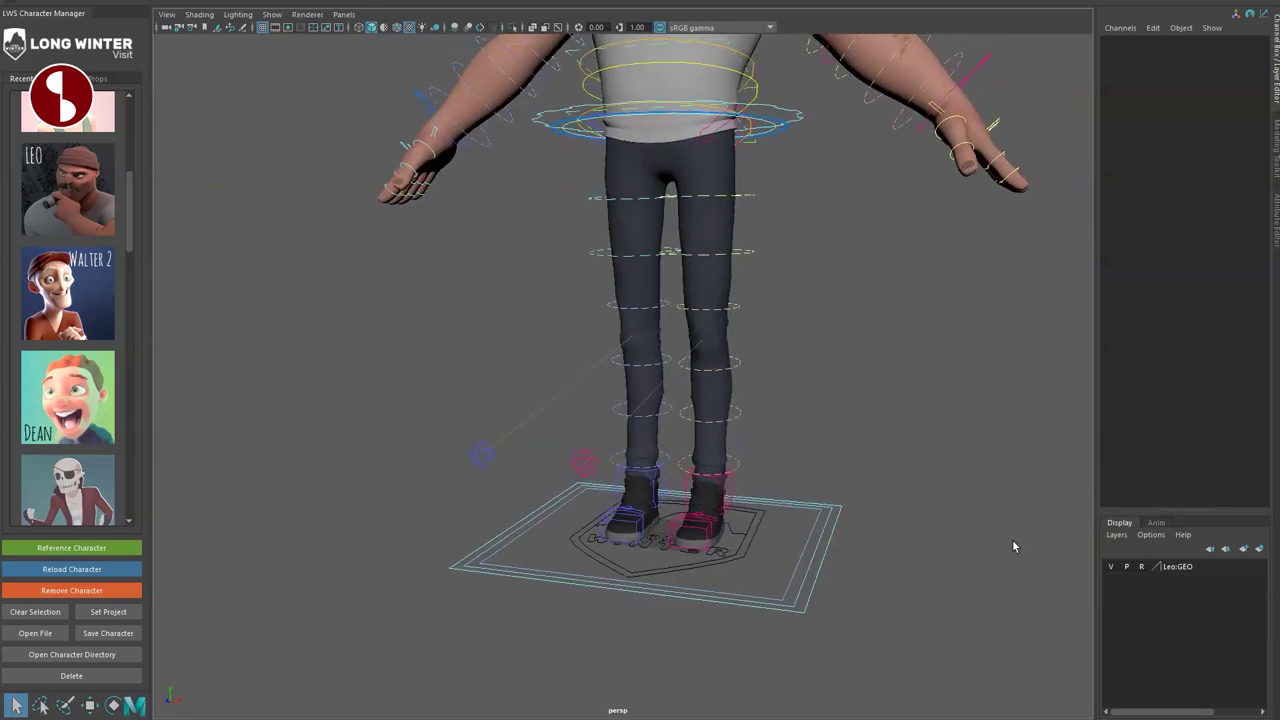
Check Leo without geometry by toggling the Leo:GEO layer's visibility, and compare the viewport with color management off and on.
left_click(1111, 567)
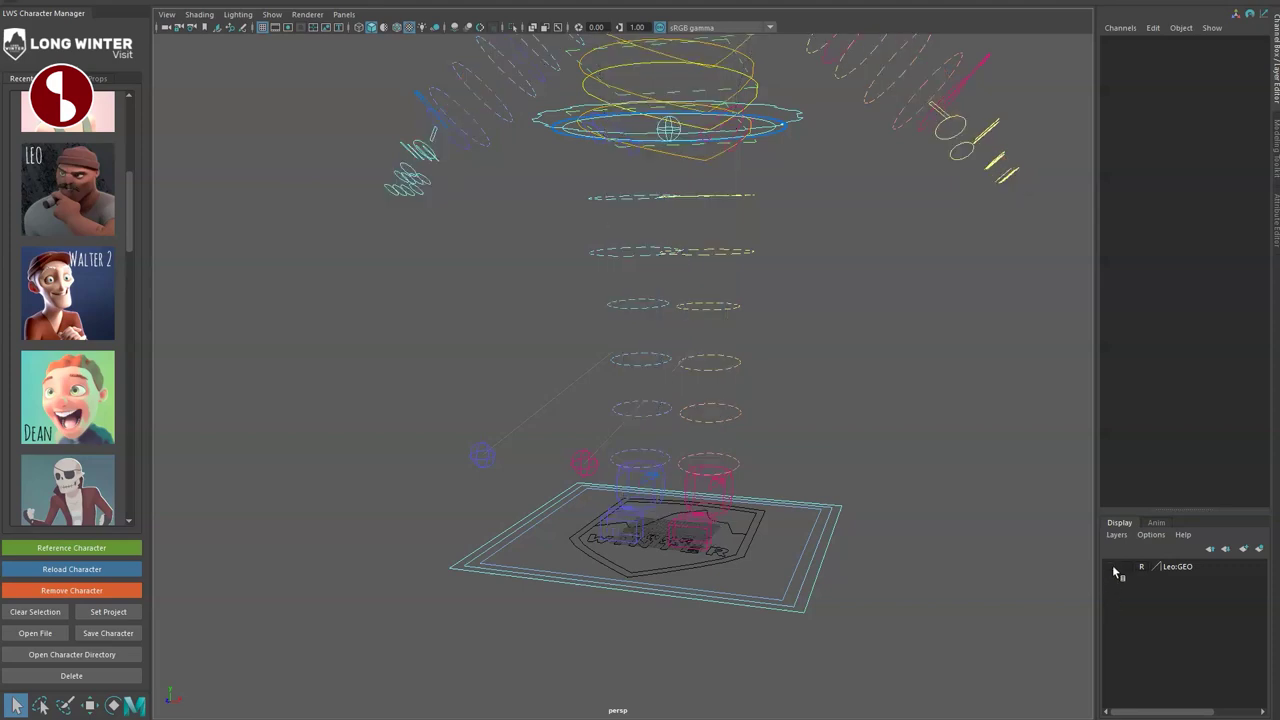
left_click(1112, 566)
right_click_drag(826, 330, 717, 314, "alt")
middle_click_drag(717, 314, 736, 436, "alt")
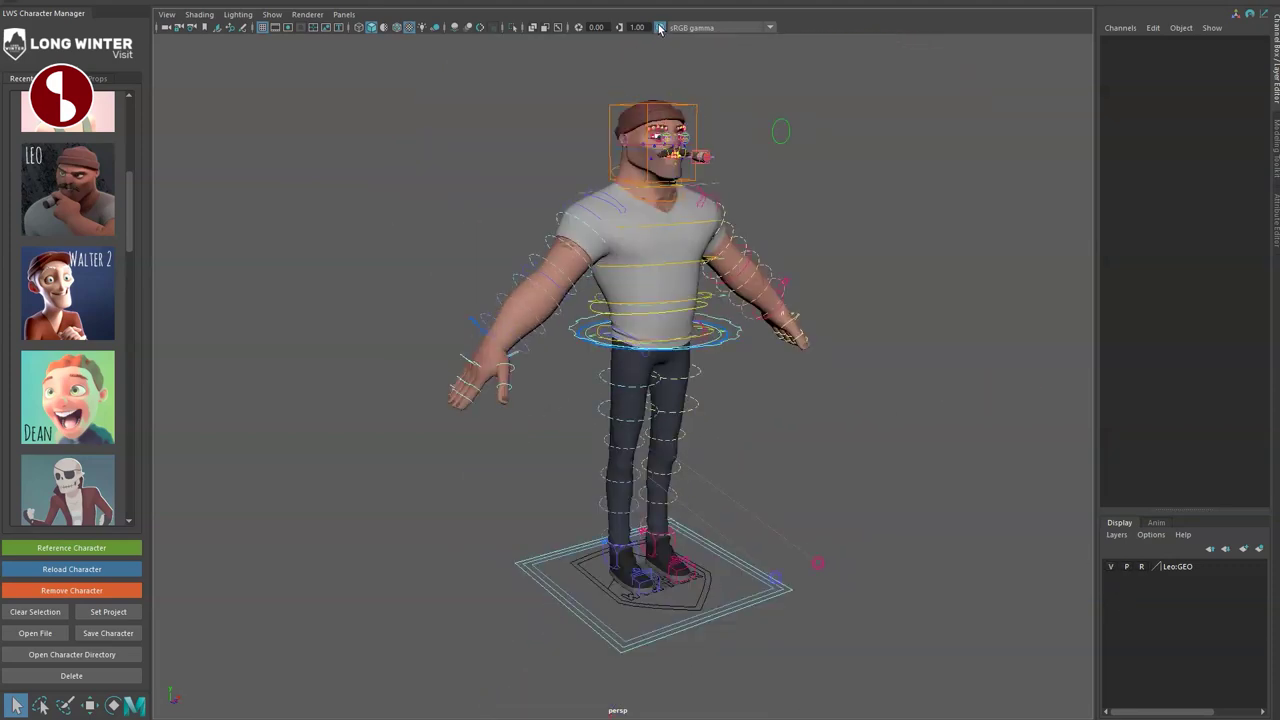
left_click(660, 28)
left_click(661, 28)
right_click_drag(569, 343, 629, 480, "alt")
middle_click_drag(629, 480, 616, 393, "alt")
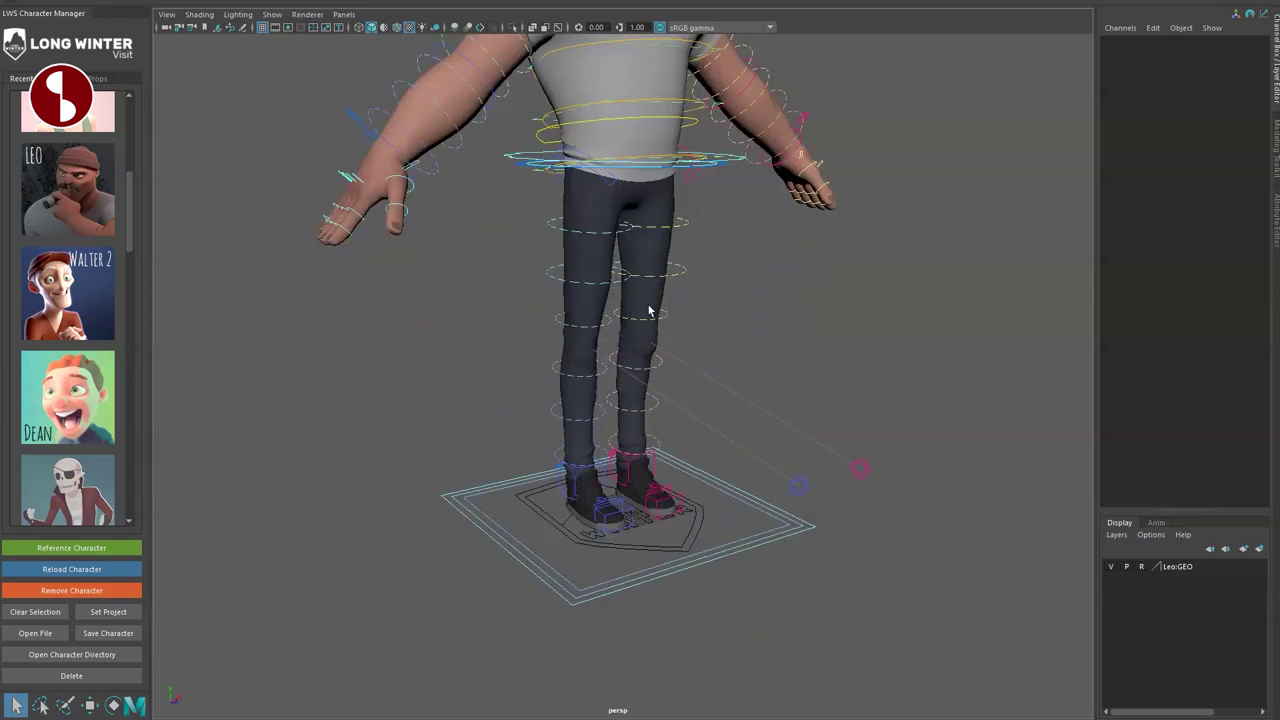
left_click_drag(616, 393, 483, 426, "alt")
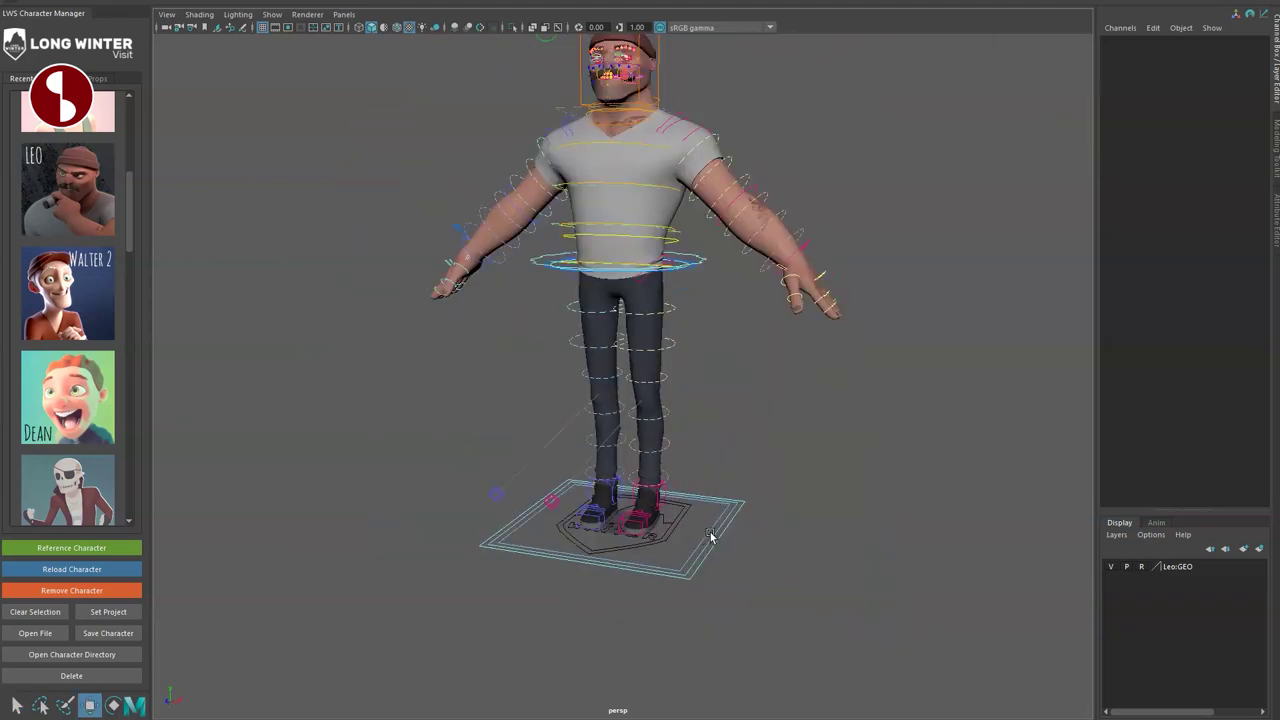
Try moving the whole Leo rig with its outermost ground control, undo the moves and deselect the control.
left_click(682, 542)
left_click_drag(618, 523, 667, 569)
key("ctrl+z")
key("ctrl+z")
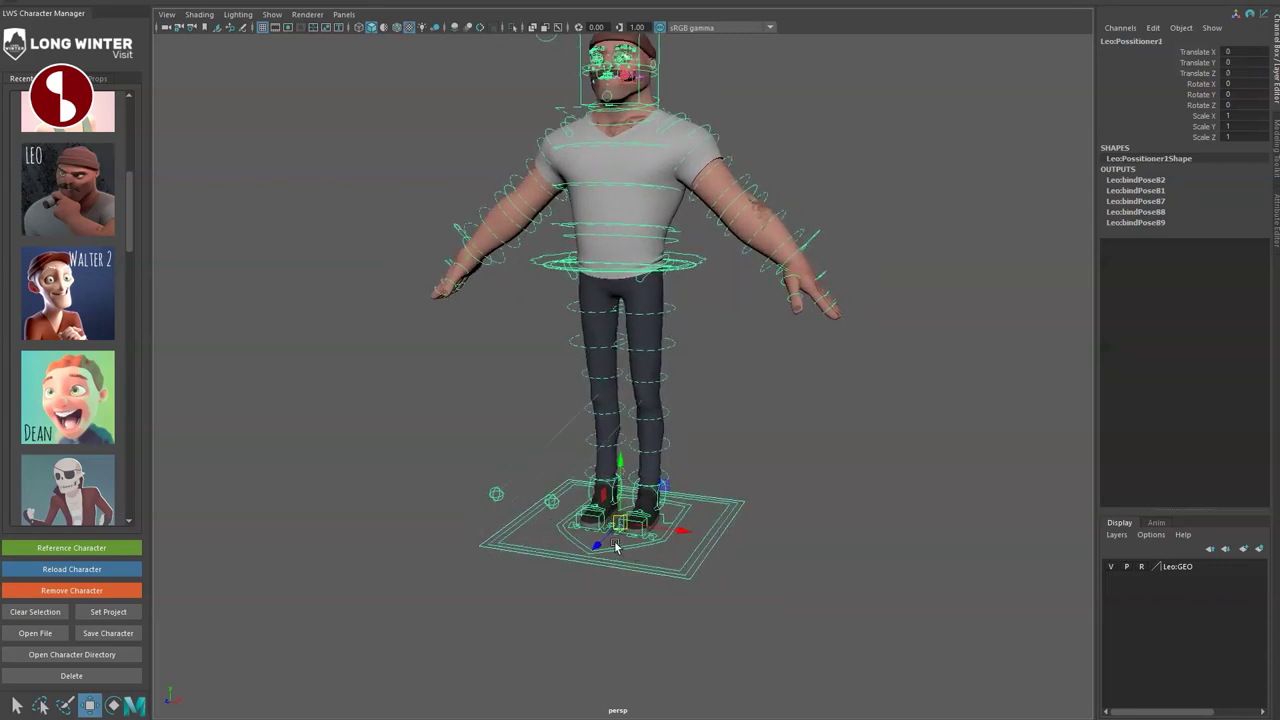
left_click_drag(625, 521, 643, 547)
key("ctrl+z")
left_click_drag(1145, 52, 1147, 140)
left_click(364, 403)
middle_click_drag(408, 448, 438, 505, "alt")
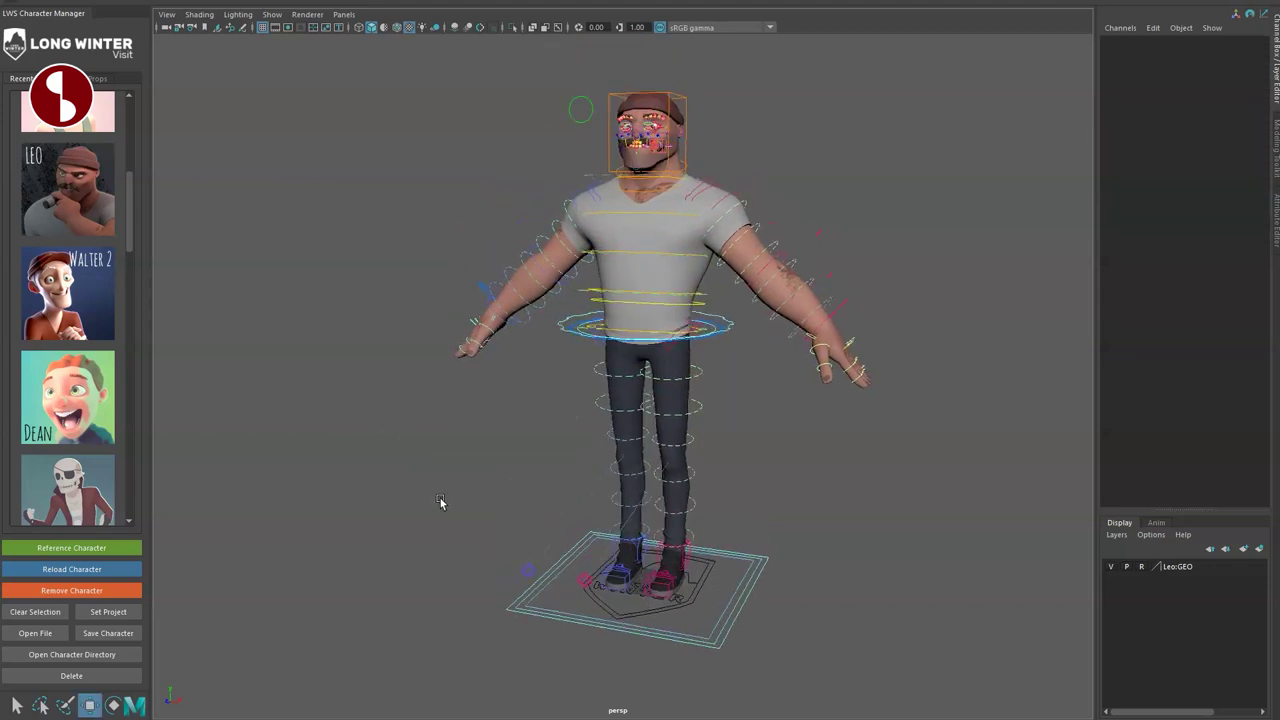
Try moving and rotating the Leo rig with its innermost square ground control, and undo the transformations.
left_click_drag(438, 505, 474, 504, "alt")
left_click(610, 585)
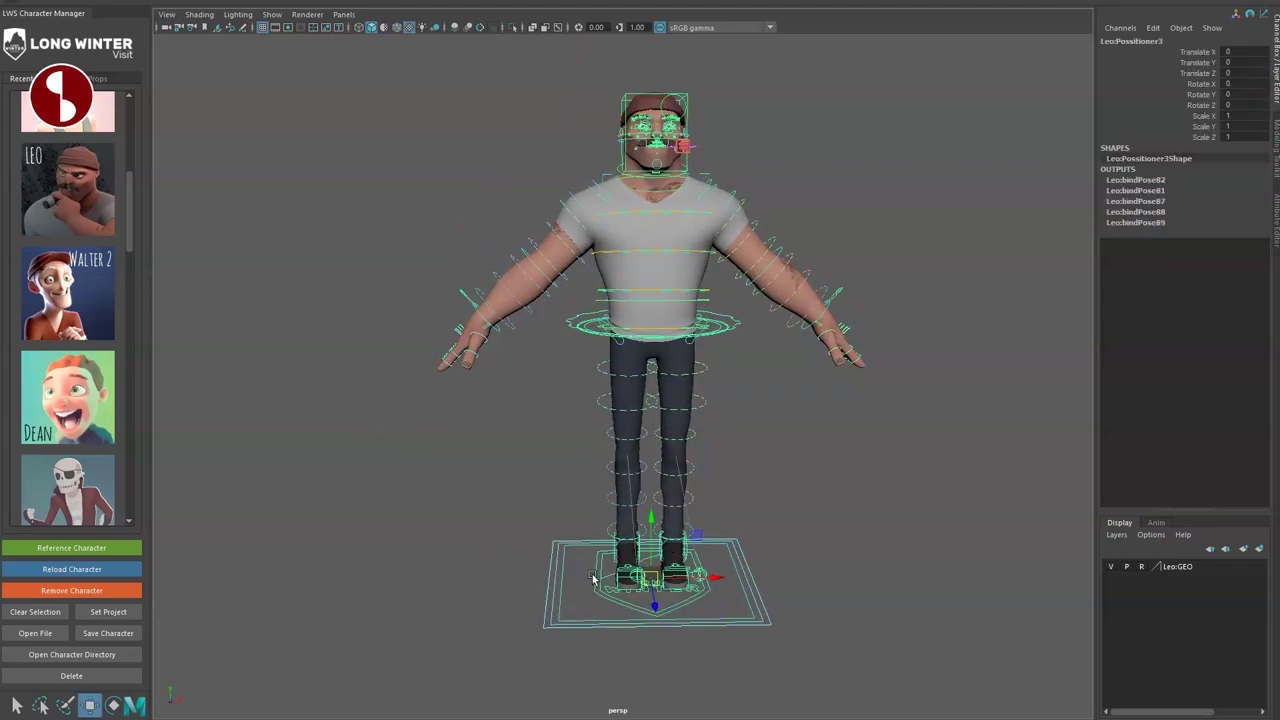
left_click_drag(649, 519, 650, 719)
left_click_drag(632, 592, 738, 584, "alt")
left_click_drag(633, 568, 471, 262)
key("e")
left_click_drag(666, 256, 680, 341)
key("ctrl+z")
key("ctrl+z")
key("ctrl+z")
key("ctrl+z")
Try moving Leo with the shield-shaped Long Winter ground control between the feet, and undo the move.
left_click_drag(739, 503, 592, 523, "alt")
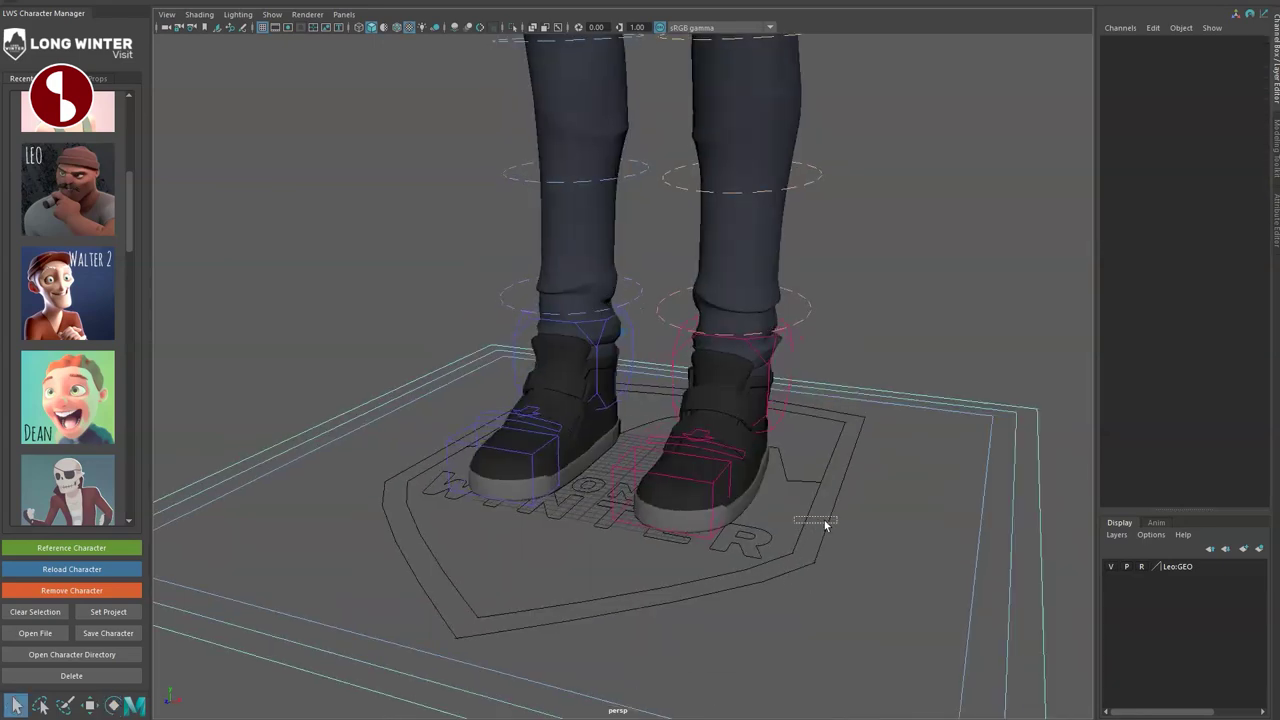
left_click_drag(826, 524, 817, 540)
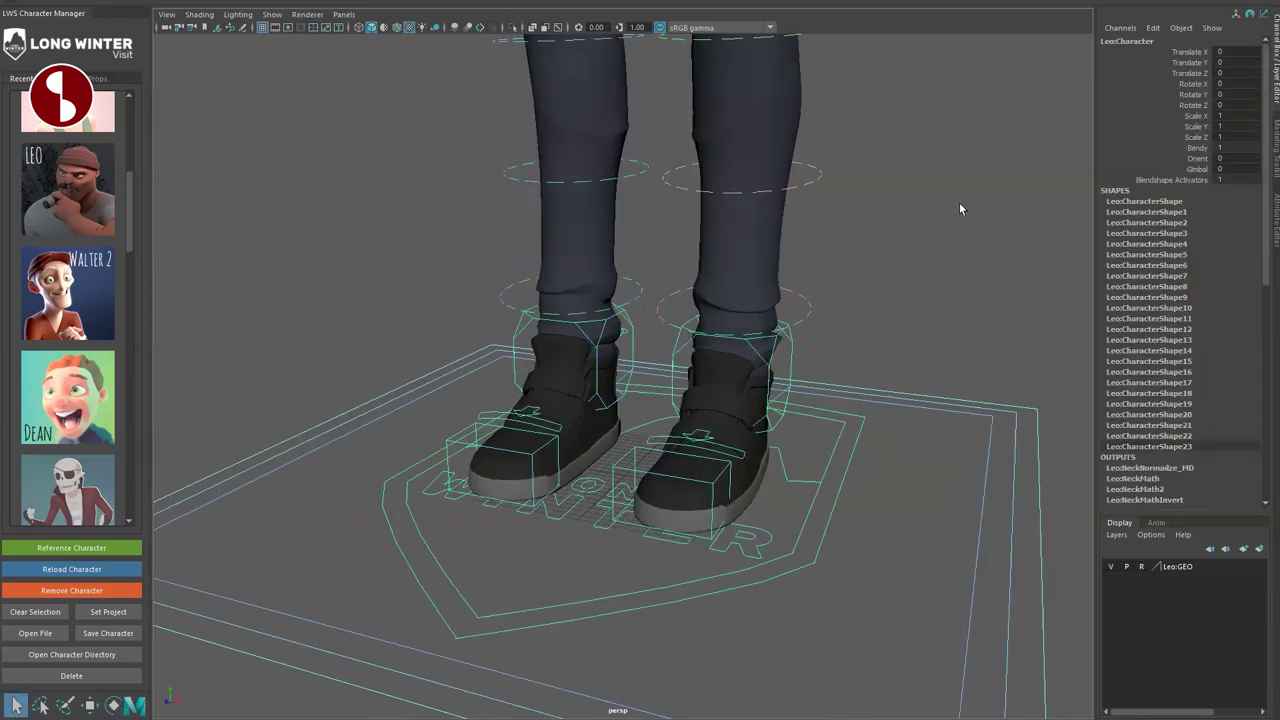
key("w")
left_click_drag(624, 476, 682, 431)
key("ctrl+z")
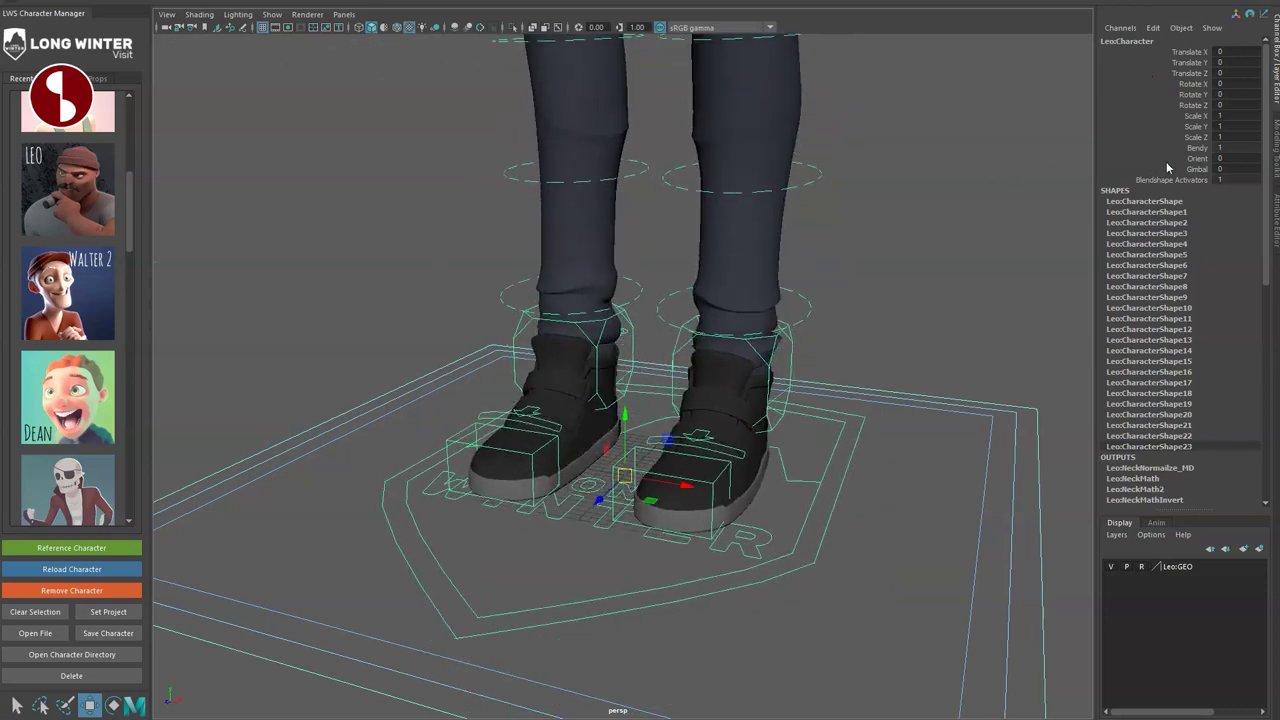
Try the Orient, Gimbal and Blendshape Activators attributes on the shield-shaped Character control, and deselect it.
left_click(1176, 158)
middle_click_drag(758, 434, 771, 471, "alt")
right_click_drag(771, 471, 533, 432, "alt")
middle_click_drag(534, 430, 743, 428)
middle_click_drag(738, 290, 752, 415, "alt")
left_click_drag(752, 415, 783, 457, "alt")
middle_click_drag(785, 457, 748, 431)
left_click(1146, 172)
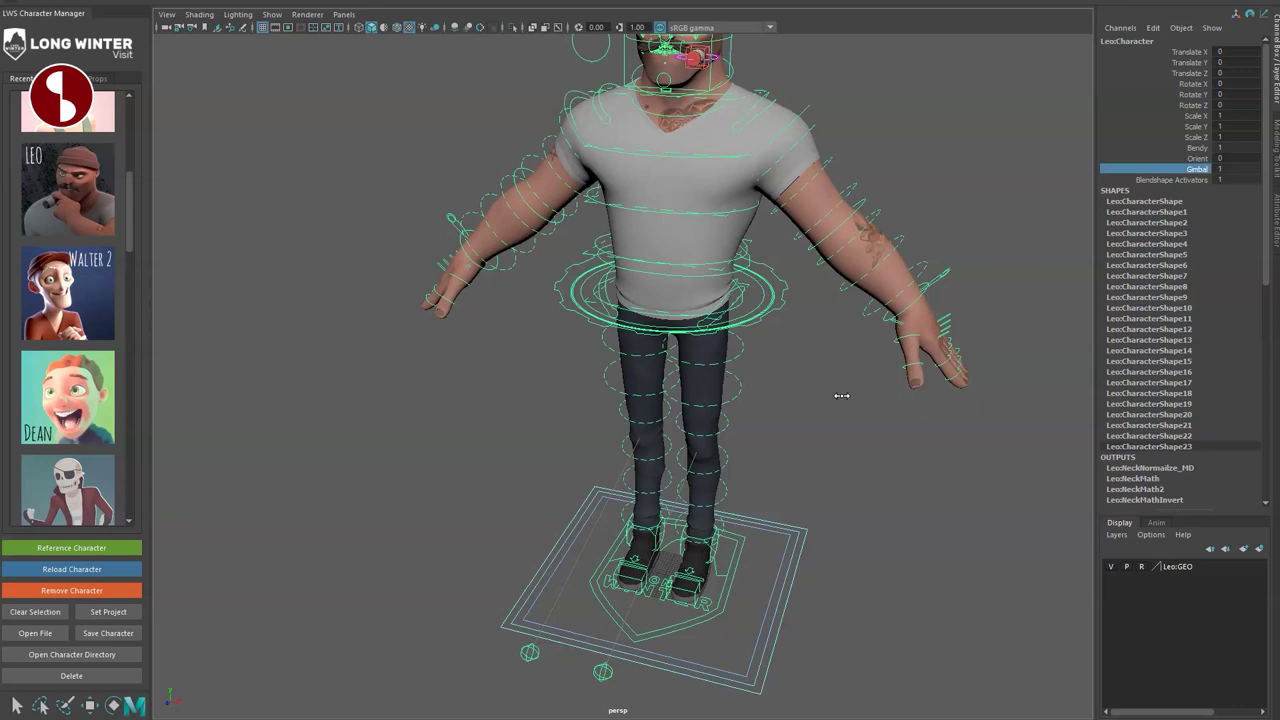
left_click(1160, 180)
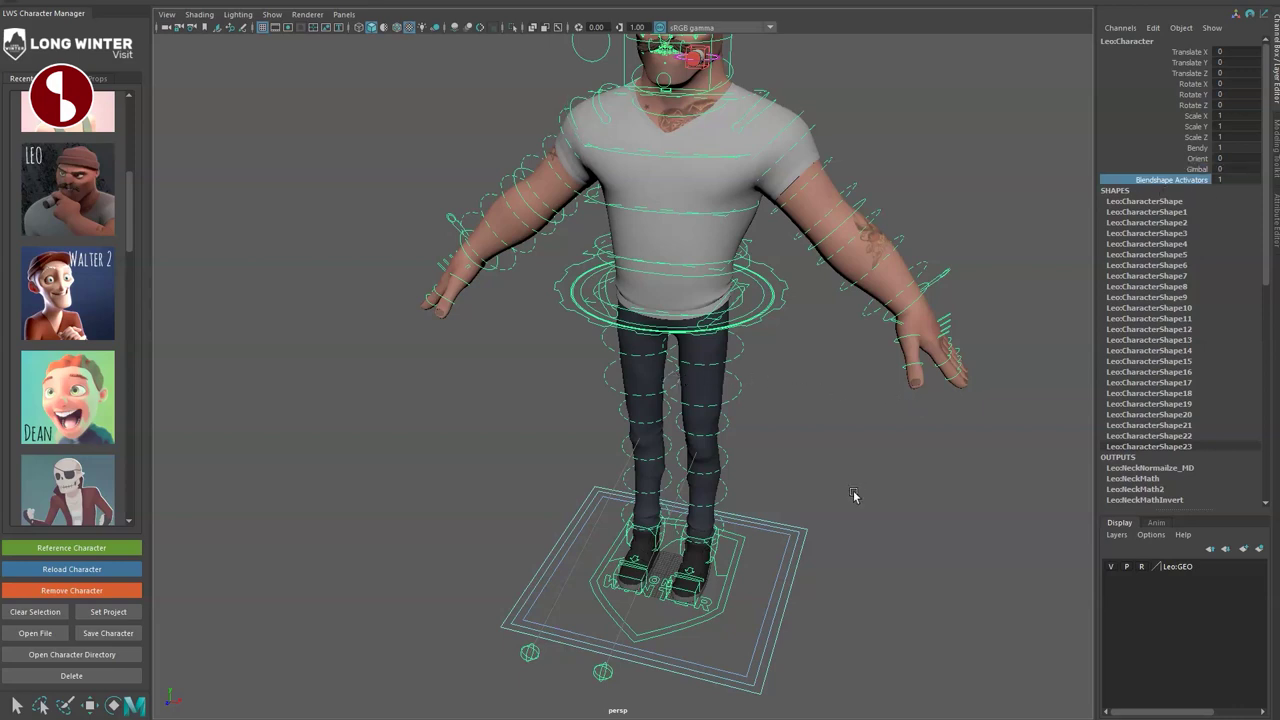
left_click(830, 541)
Try lifting the left foot with its IK control to about X 8.9, Y 17.8, Z -12.7.
middle_click_drag(743, 533, 860, 471, "alt")
left_click_drag(860, 471, 628, 434, "alt")
right_click_drag(628, 434, 750, 538, "alt")
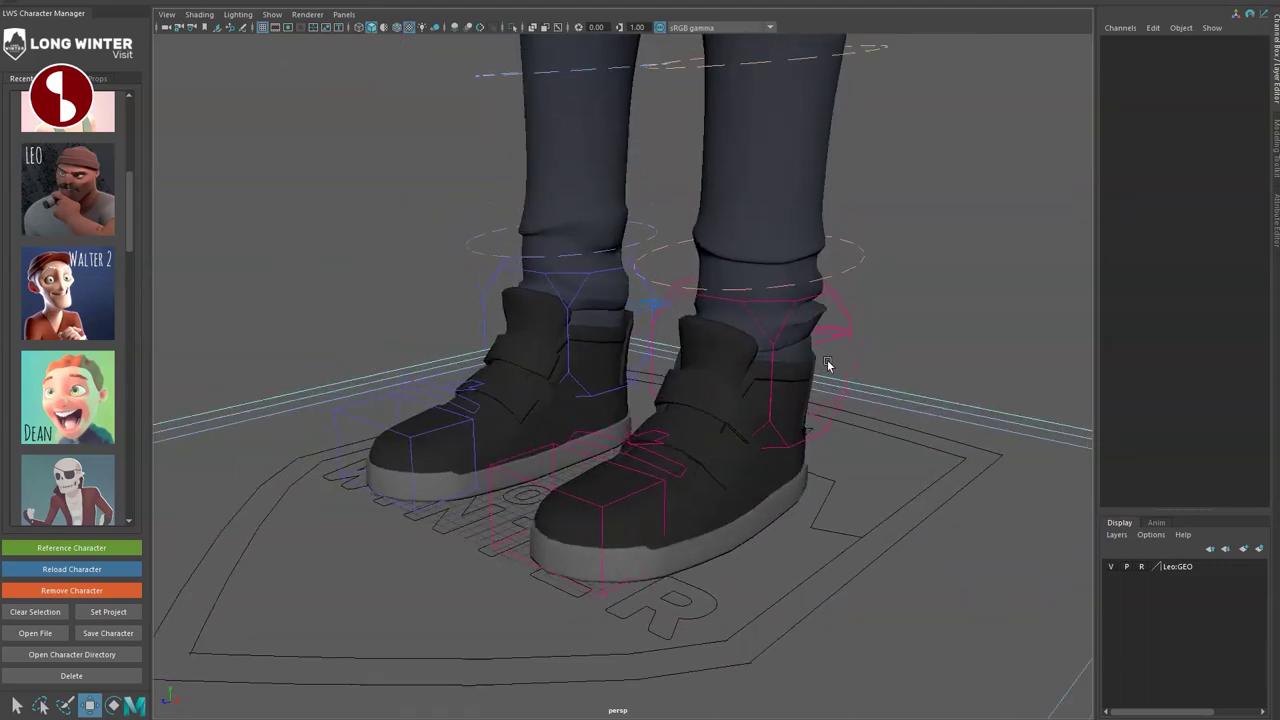
left_click(793, 420)
left_click_drag(752, 358, 814, 329)
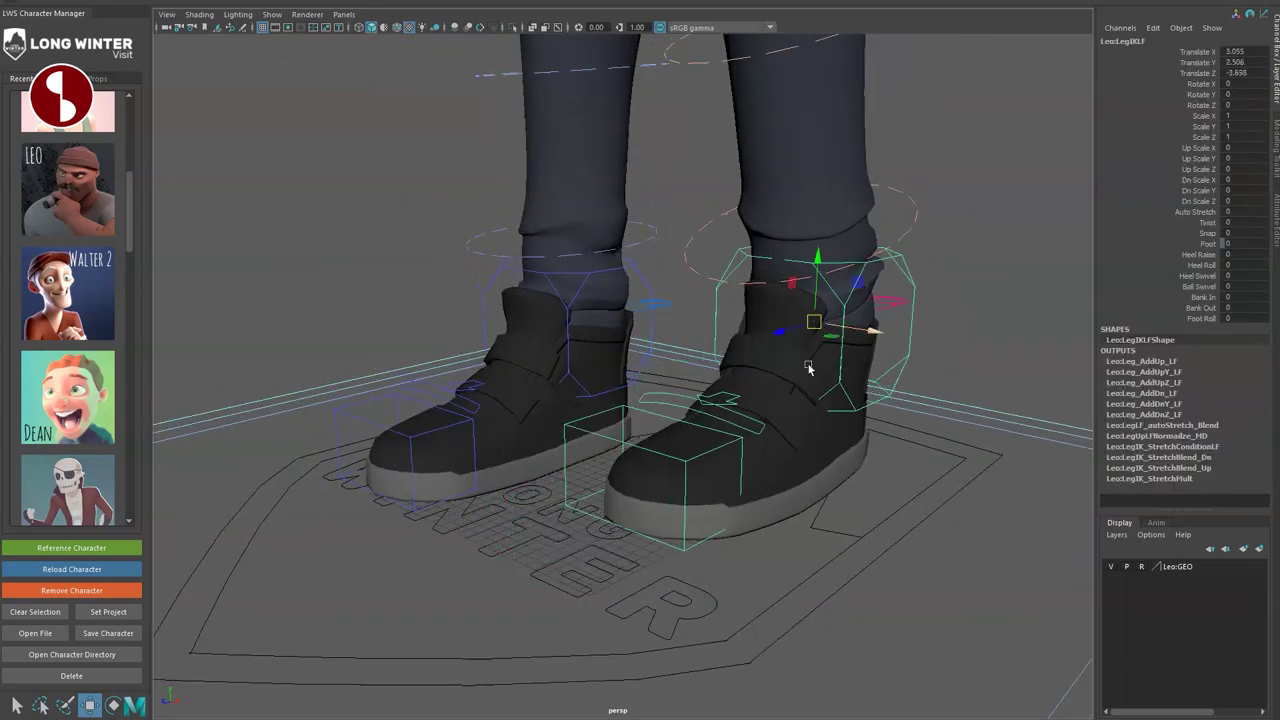
right_click_drag(814, 334, 682, 170, "alt")
middle_click_drag(682, 170, 694, 334, "alt")
left_click_drag(694, 334, 780, 487, "alt")
left_click_drag(746, 594, 814, 523)
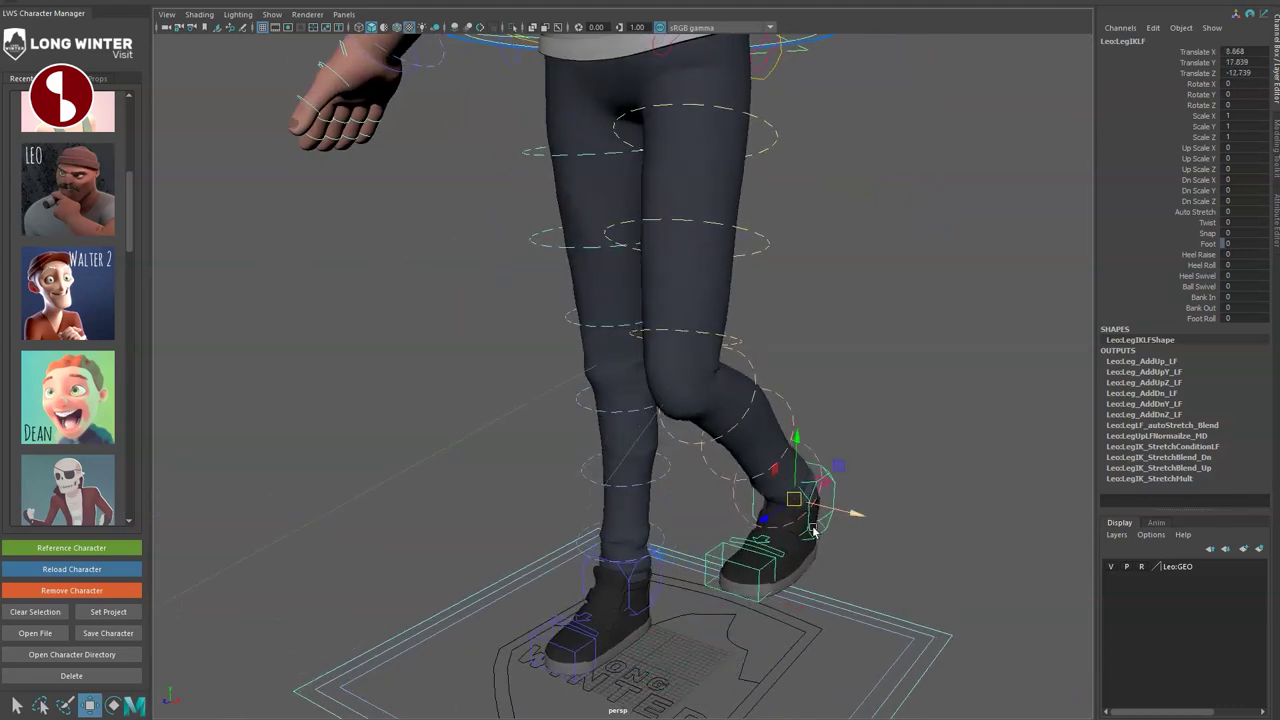
Try rotating the raised left foot with its IK control, and undo the rotation.
right_click_drag(814, 523, 705, 475, "alt")
left_click_drag(705, 475, 763, 508, "alt")
key("e")
mouse_move(734, 467)
left_mouse_down()
mouse_move(783, 468)
mouse_move(686, 468)
mouse_move(748, 480)
mouse_move(736, 478)
left_mouse_up()
key("ctrl+z")
Try moving the left knee's pole control, and undo the latest changes.
left_click(573, 656)
key("w")
left_click_drag(576, 650, 679, 625)
key("ctrl+z")
key("ctrl+z")
key("ctrl+z")
key("ctrl+z")
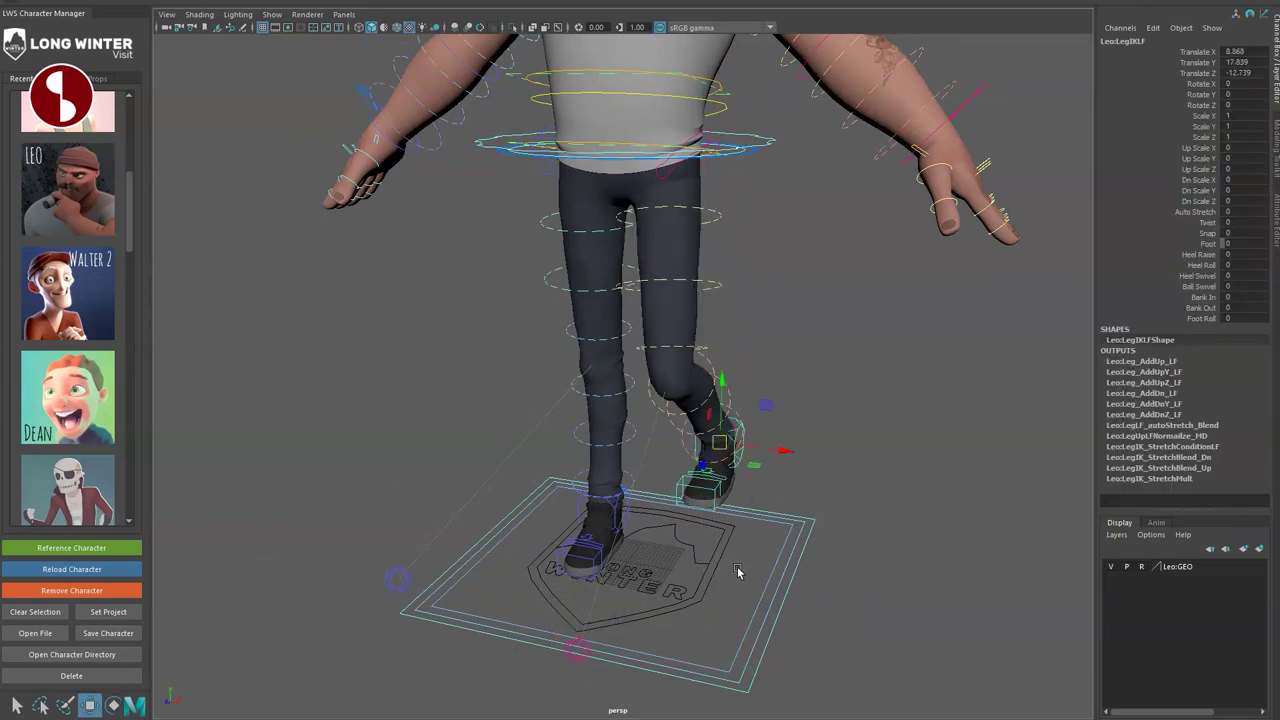
Try scaling the left foot with its IK control, and undo the scaling.
key("r")
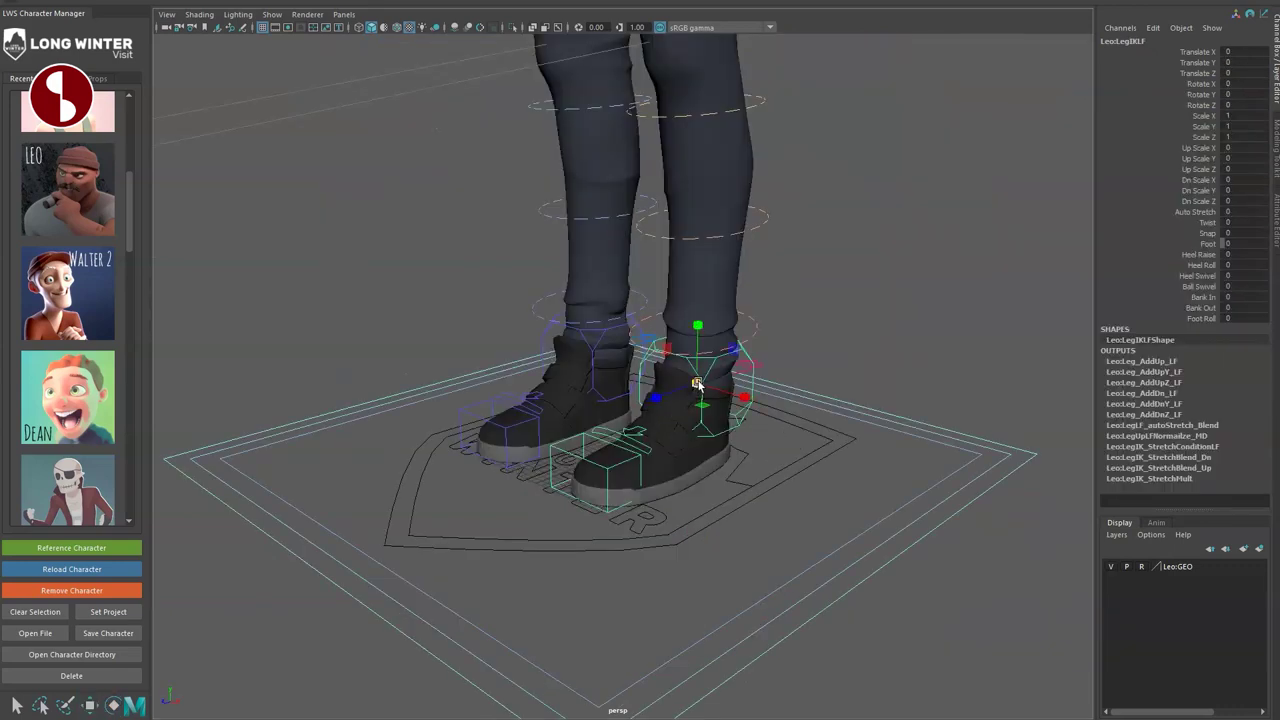
left_click_drag(698, 385, 908, 473)
left_click_drag(908, 473, 917, 469, "alt")
right_click_drag(917, 469, 704, 472, "alt")
left_click_drag(704, 472, 735, 463, "alt")
key("ctrl+z")
key("f")
key("ctrl+z")
Try changing Up Scale X on the left foot's IK control, and undo each change.
left_click_drag(846, 512, 766, 549, "alt")
key("q")
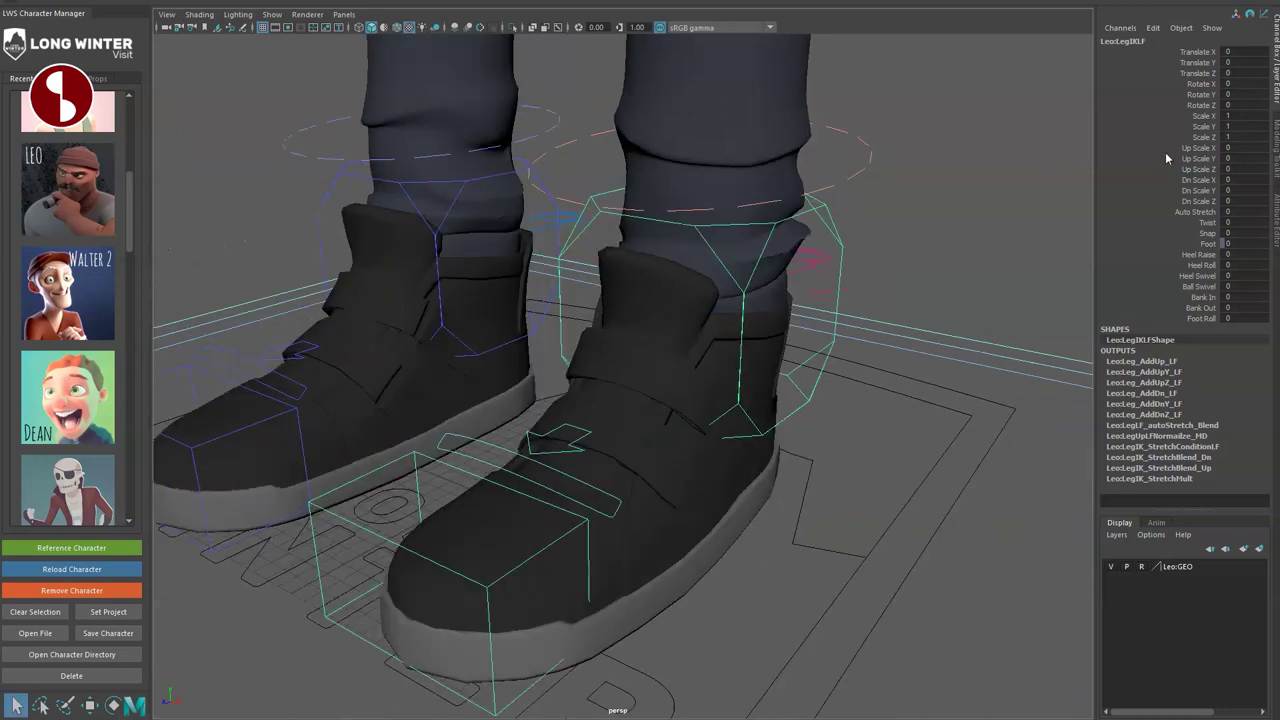
left_click(1173, 148)
mouse_move(864, 350)
middle_mouse_down()
mouse_move(888, 354)
mouse_move(876, 337)
middle_mouse_up()
key("ctrl+z")
right_click_drag(928, 418, 745, 240, "alt")
middle_click_drag(745, 240, 792, 366, "alt")
scroll(792, 366, "down", 3)
mouse_move(1012, 258)
middle_mouse_down()
mouse_move(1037, 263)
mouse_move(1005, 260)
middle_mouse_up()
key("ctrl+z")
Try the Up Scale Y, Up Scale Z and Dn Scale attributes of the left leg, undoing the changes.
left_click(1160, 159)
mouse_move(995, 205)
middle_mouse_down()
mouse_move(1063, 197)
mouse_move(1036, 189)
mouse_move(1008, 206)
mouse_move(1058, 211)
mouse_move(1015, 218)
middle_mouse_up()
key("ctrl+z")
left_click(1170, 169)
key("ctrl+z")
left_click(1165, 180)
key("ctrl+z")
key("ctrl+z")
left_click(1168, 203)
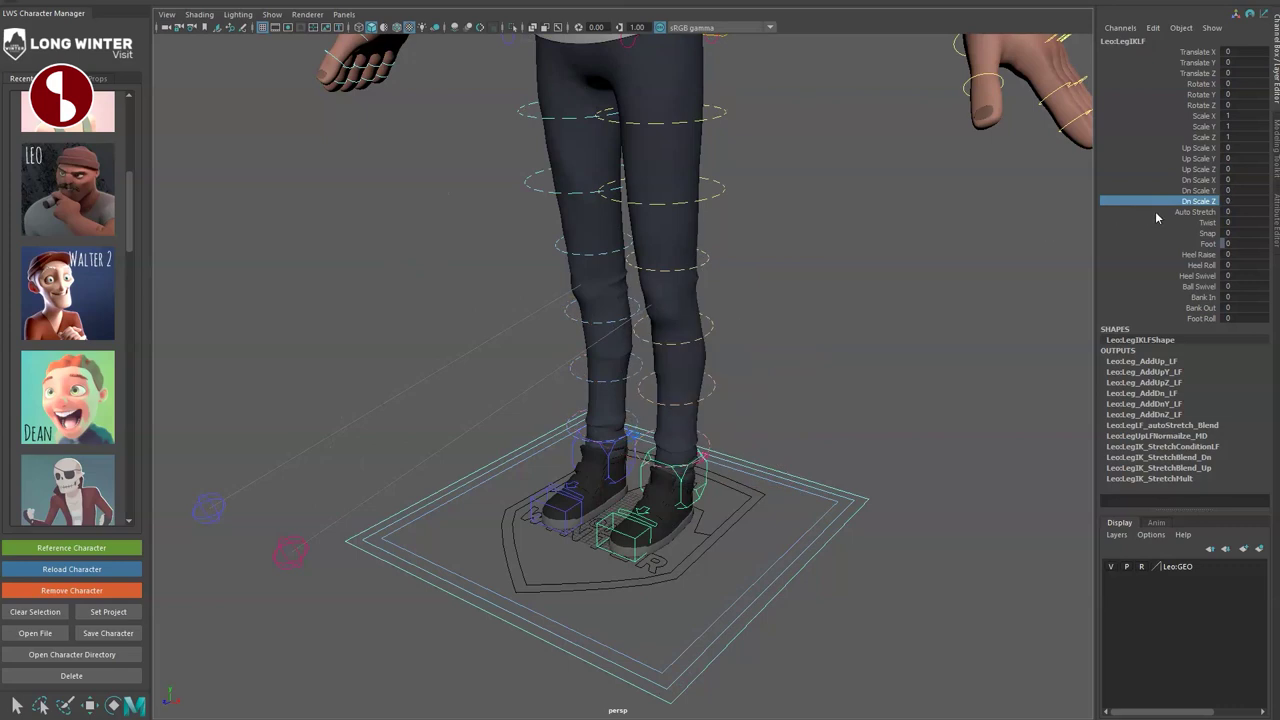
Move the left foot control about 93 units in X, test Auto Stretch at 1, and undo the changes.
key("w")
right_click_drag(870, 507, 695, 494, "alt")
left_click_drag(695, 494, 750, 488, "alt")
left_click_drag(738, 438, 930, 562)
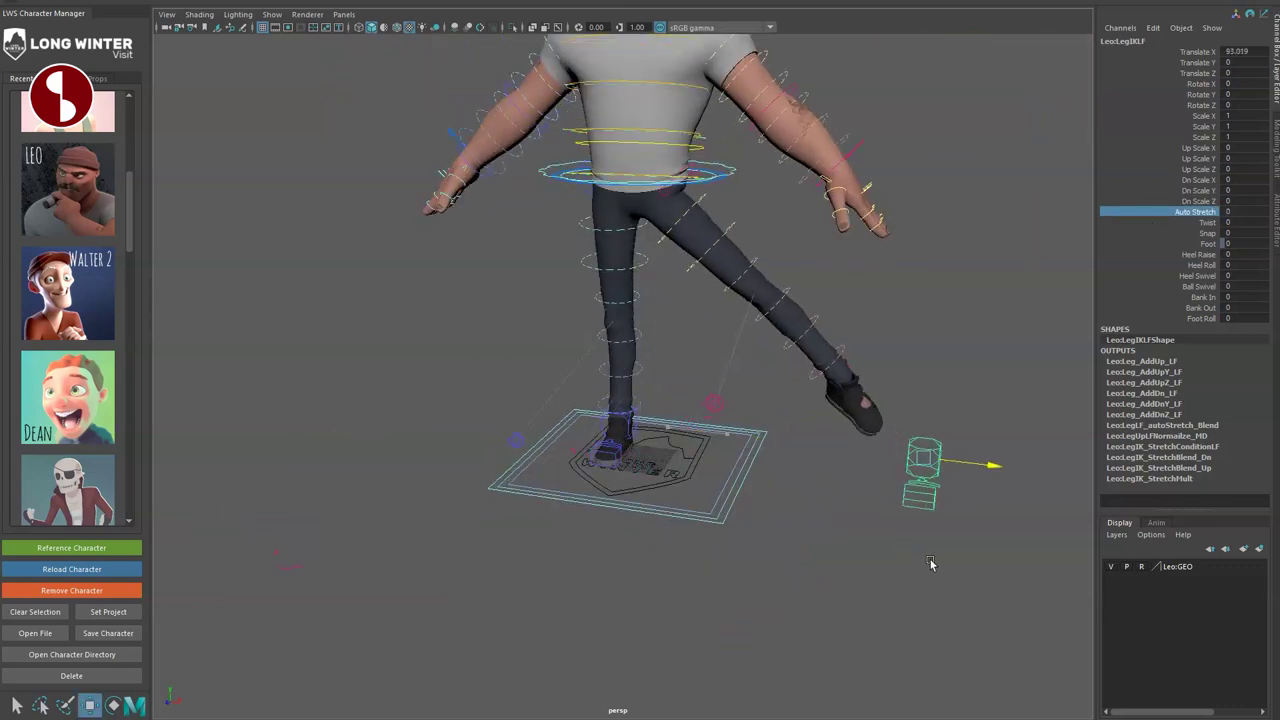
middle_click_drag(810, 324, 1047, 362)
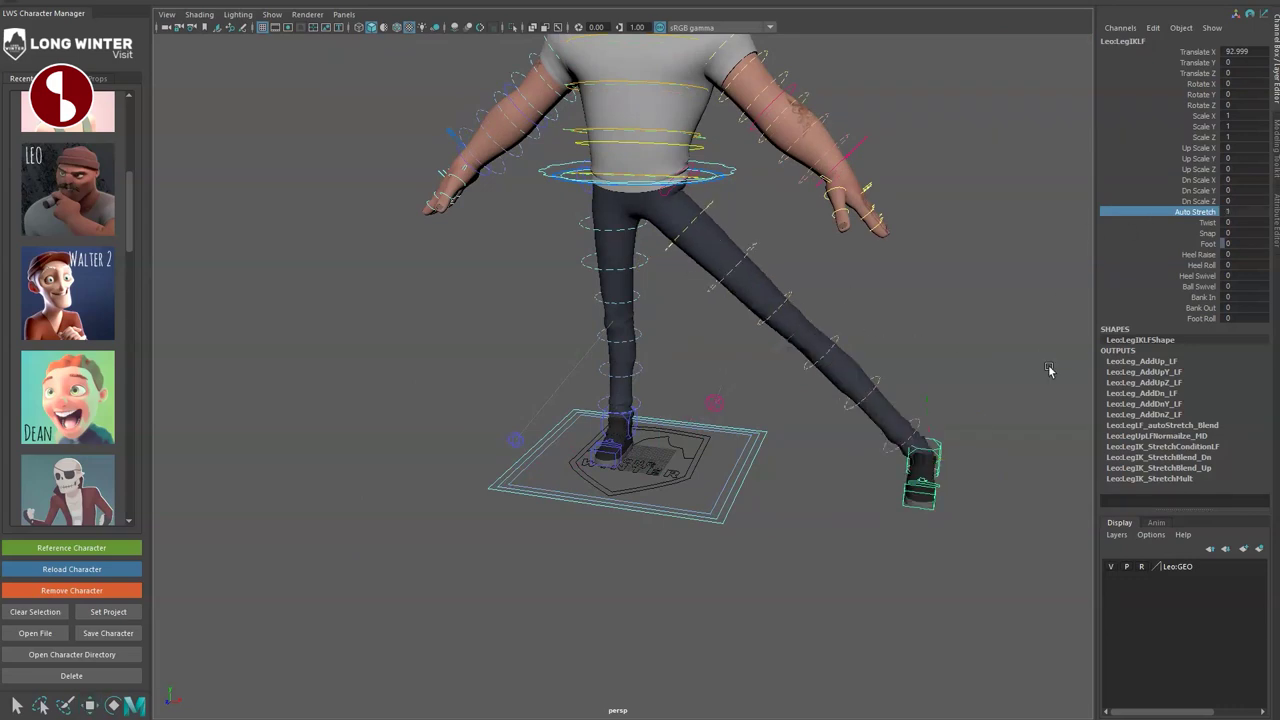
left_click_drag(926, 466, 902, 503)
key("ctrl+z")
key("ctrl+z")
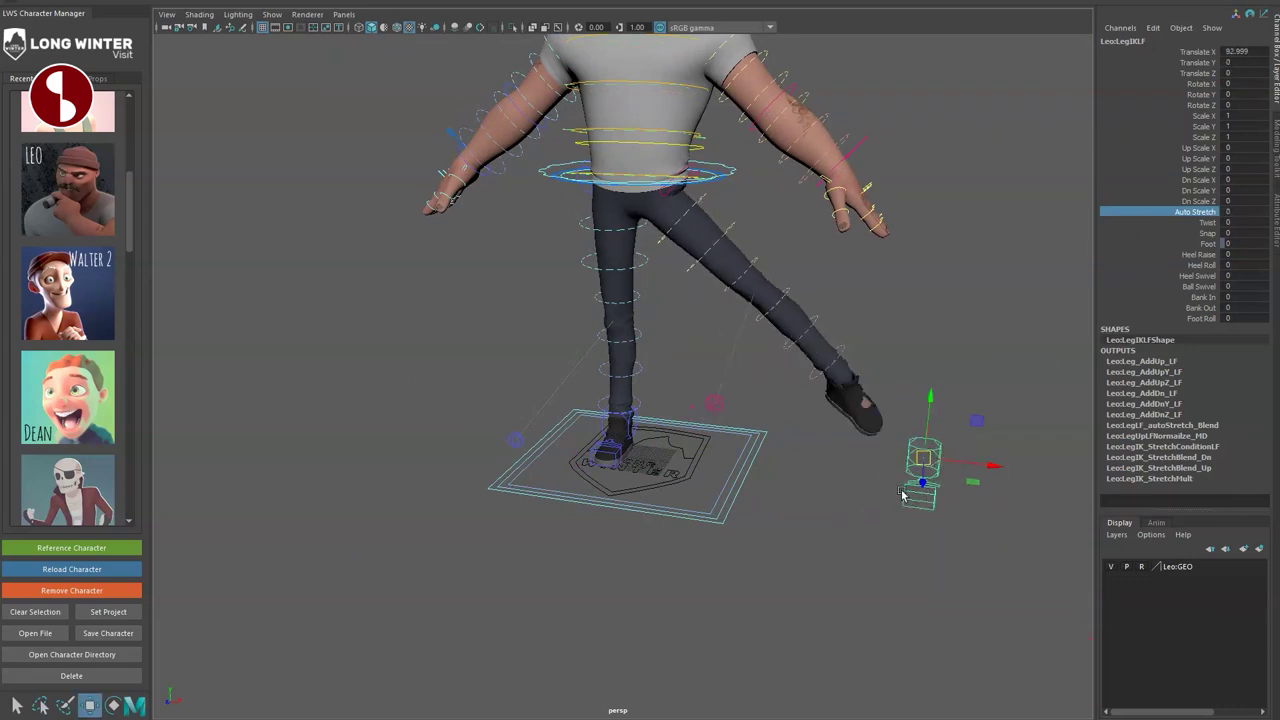
key("ctrl+z")
Try turning the left leg with its Twist attribute, and undo the change.
middle_click_drag(924, 264, 892, 330, "alt")
right_click_drag(892, 330, 908, 451, "alt")
middle_click_drag(920, 430, 944, 460)
middle_click_drag(944, 460, 934, 429, "alt")
right_click_drag(934, 429, 820, 410, "alt")
key("ctrl+z")
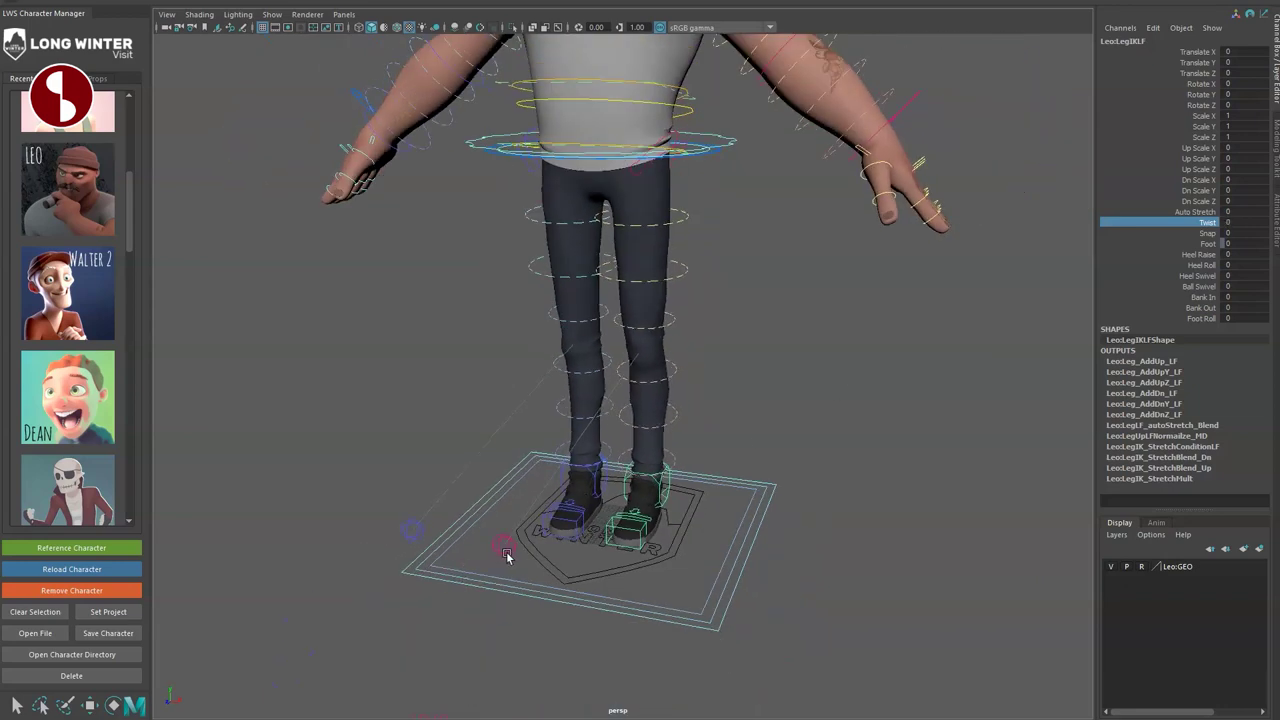
Select the left knee's pole control, inspect its translate channels and PV Parent options, and deselect it.
left_click(504, 550)
key("w")
mouse_move(1164, 66)
left_mouse_down()
mouse_move(1164, 81)
mouse_move(1168, 53)
left_mouse_up()
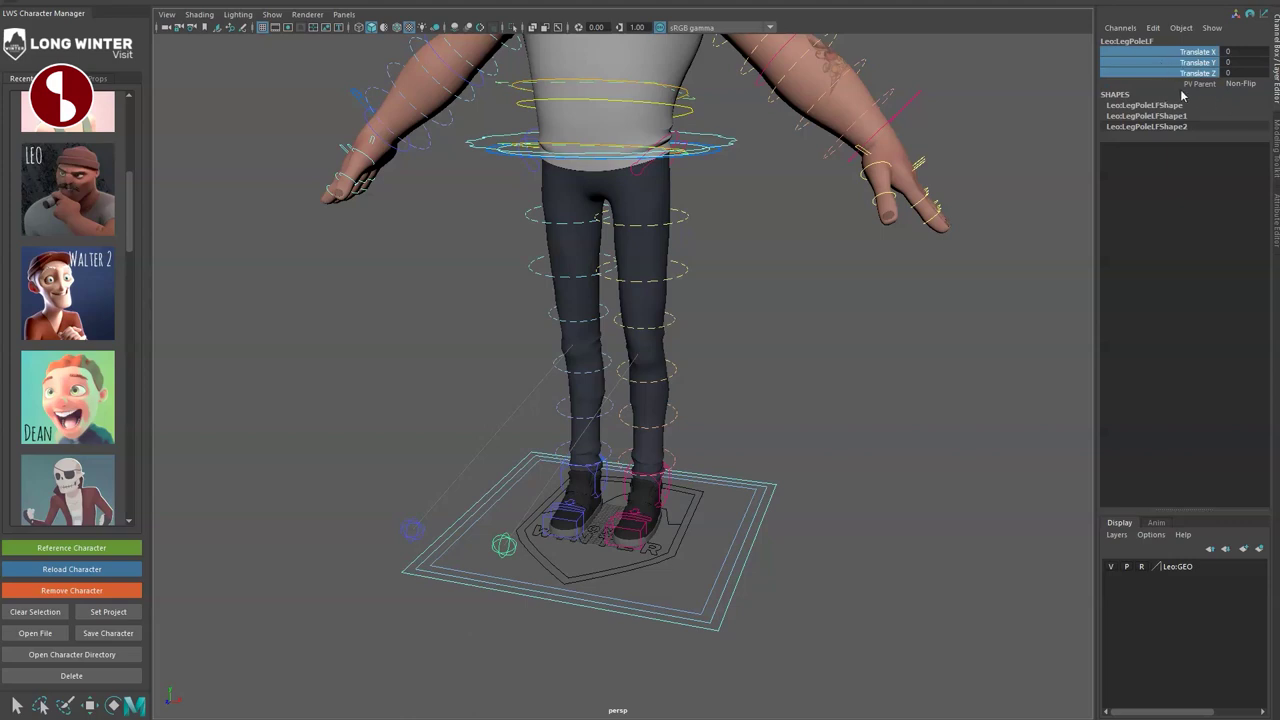
left_click(1252, 85)
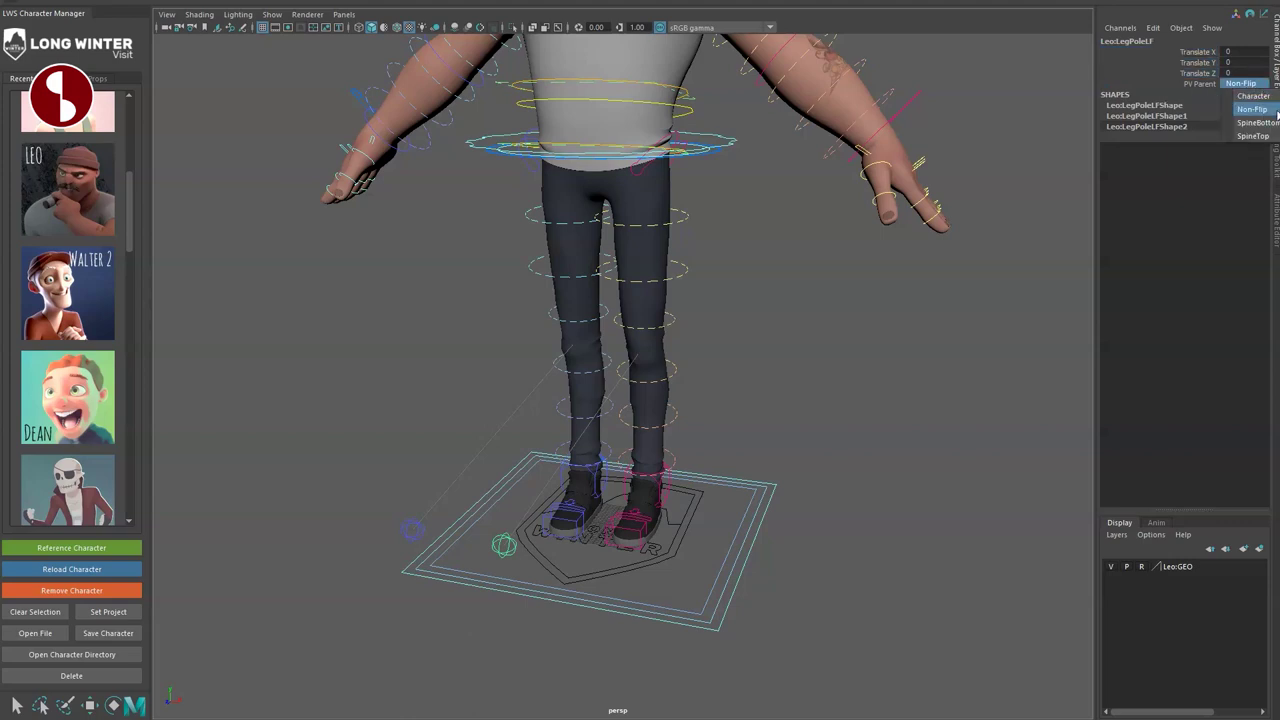
left_click(797, 439)
Set Snap to 1 on the left foot's IK control.
left_click(658, 494)
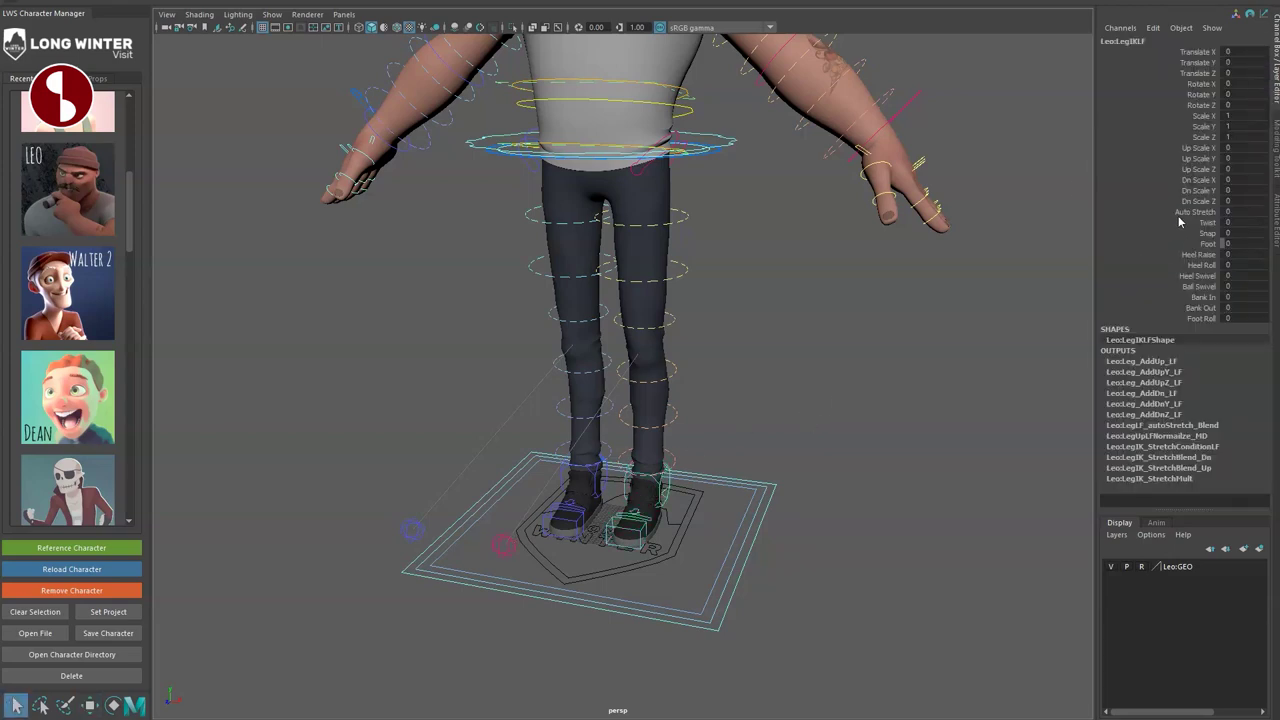
left_click(1187, 236)
middle_click_drag(872, 316, 989, 331)
Try positioning the snapped left knee directly with its pole control, and undo the moves.
left_click(498, 552)
key("w")
left_click_drag(501, 547, 536, 461)
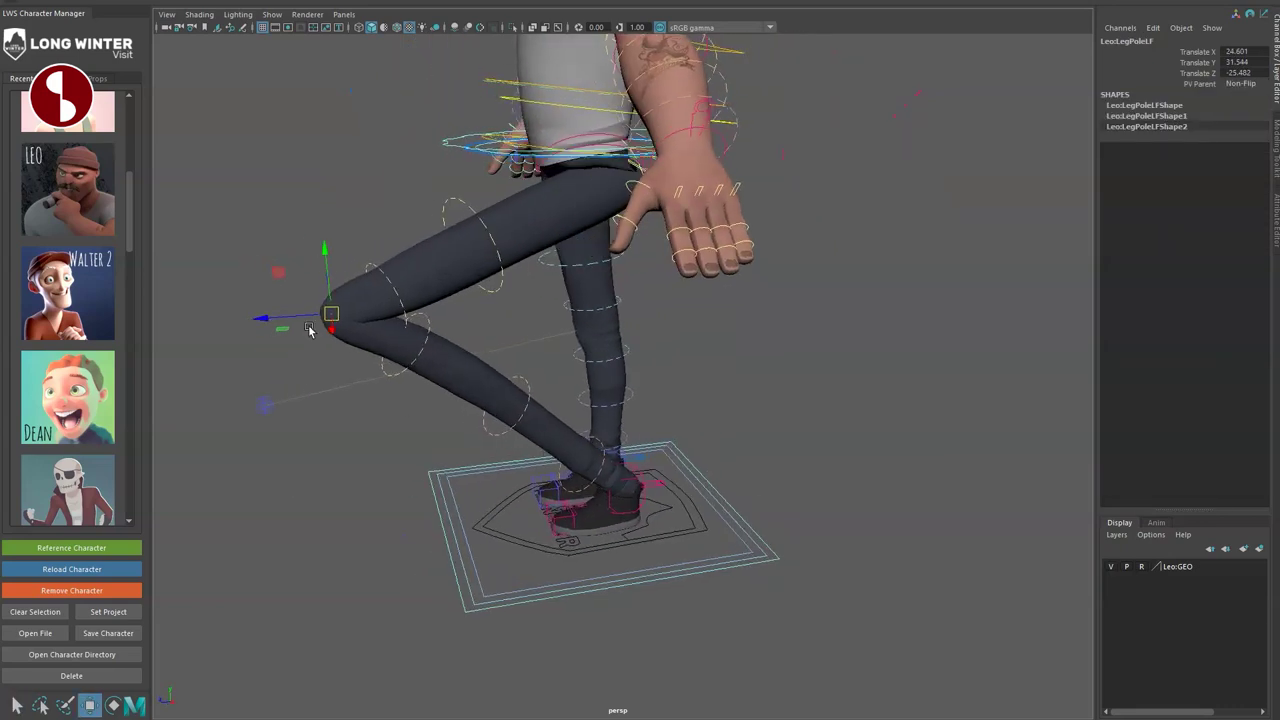
left_click_drag(331, 317, 462, 361)
left_click_drag(468, 415, 581, 437, "alt")
key("ctrl+z")
key("ctrl+z")
key("ctrl+z")
key("ctrl+z")
key("ctrl+z")
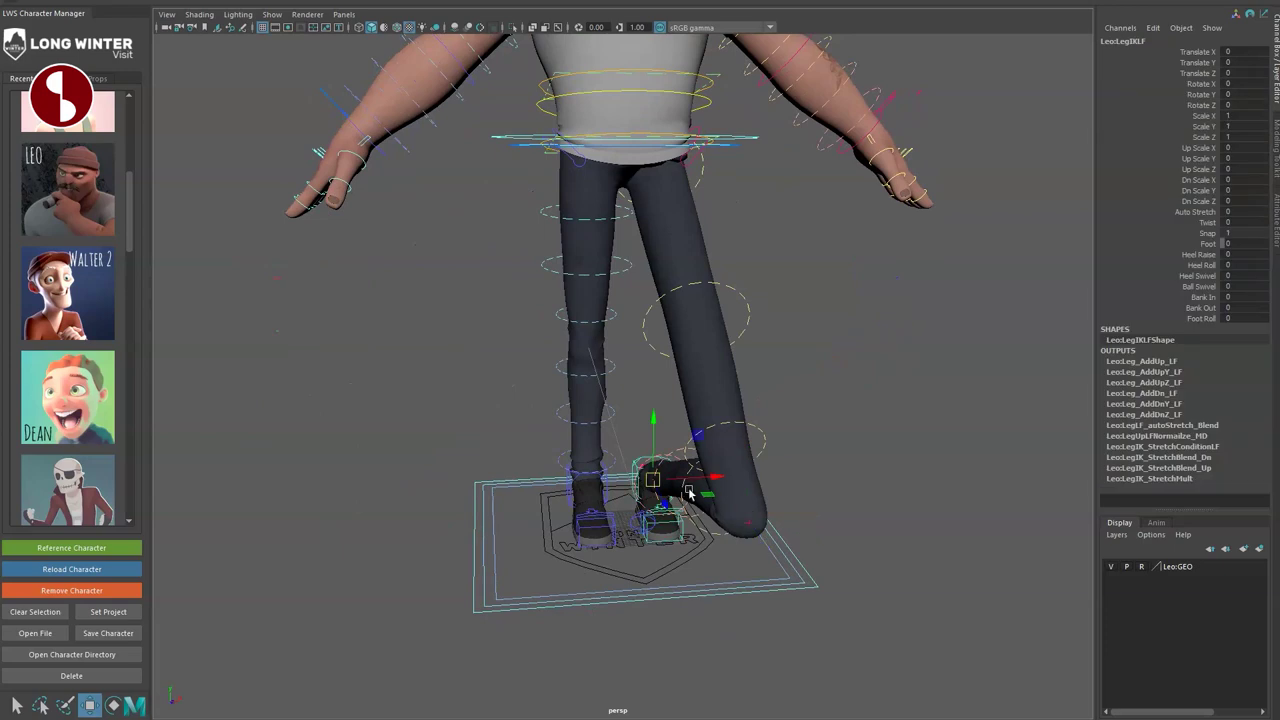
Try the heel attributes on the left foot's IK control, including Heel Roll, and undo each change.
left_click_drag(775, 520, 706, 538, "alt")
key("q")
left_click(654, 491)
left_click_drag(752, 578, 760, 516, "alt")
middle_click_drag(760, 516, 756, 424, "alt")
middle_click_drag(864, 340, 904, 351)
key("ctrl+z")
left_click(1201, 265)
middle_click_drag(1026, 326, 992, 333)
key("ctrl+z")
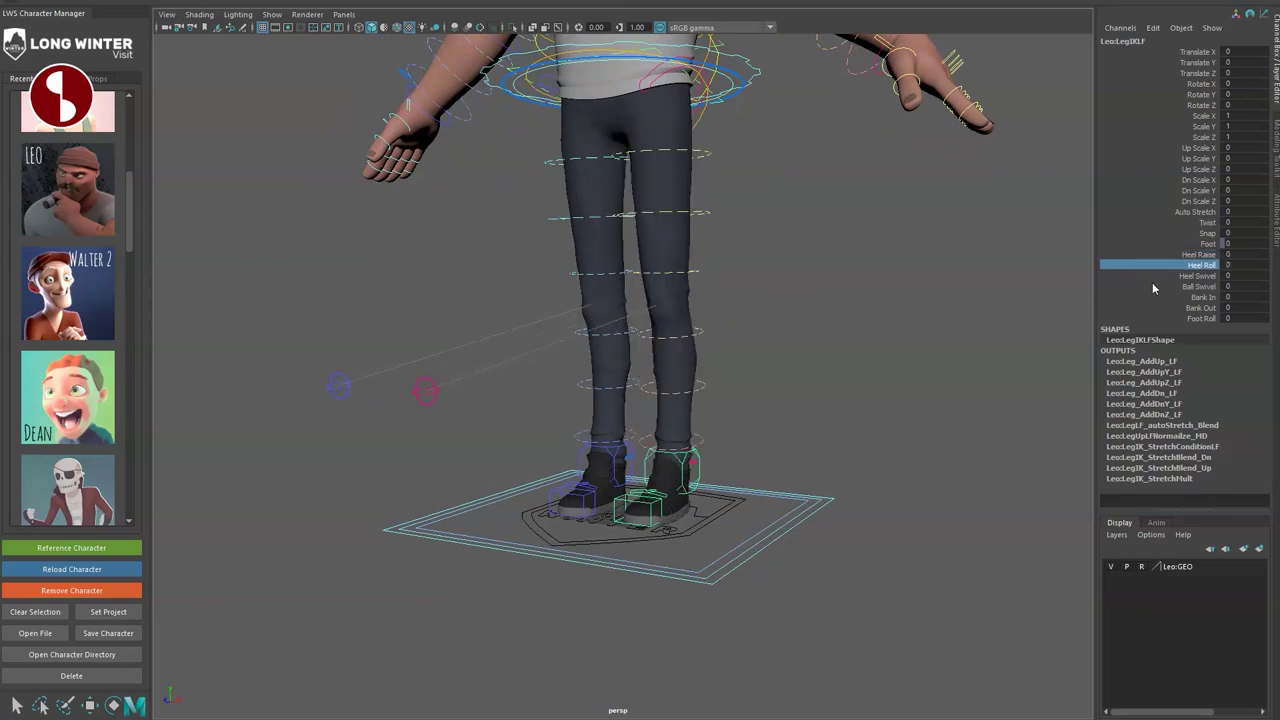
Try turning the left foot about its heel with Heel Swivel, and undo the change.
left_click(1198, 276)
left_click_drag(985, 345, 937, 368, "alt")
middle_click_drag(944, 335, 800, 335)
left_click_drag(797, 380, 880, 428, "alt")
key("ctrl+z")
Try turning the left foot with Ball Swivel and check the motion from several angles.
left_click(1199, 287)
middle_click_drag(985, 420, 943, 428)
left_click_drag(905, 560, 871, 409, "alt")
middle_click_drag(805, 422, 866, 398)
left_click_drag(805, 385, 800, 490, "alt")
middle_click_drag(805, 430, 808, 388, "alt")
left_click_drag(808, 388, 815, 450, "alt")
right_click_drag(815, 420, 900, 420, "alt")
Try tilting the left foot with Bank In and Bank Out, undoing the earlier attribute changes.
middle_click_drag(900, 400, 735, 355)
key("ctrl+z")
left_click(1203, 297)
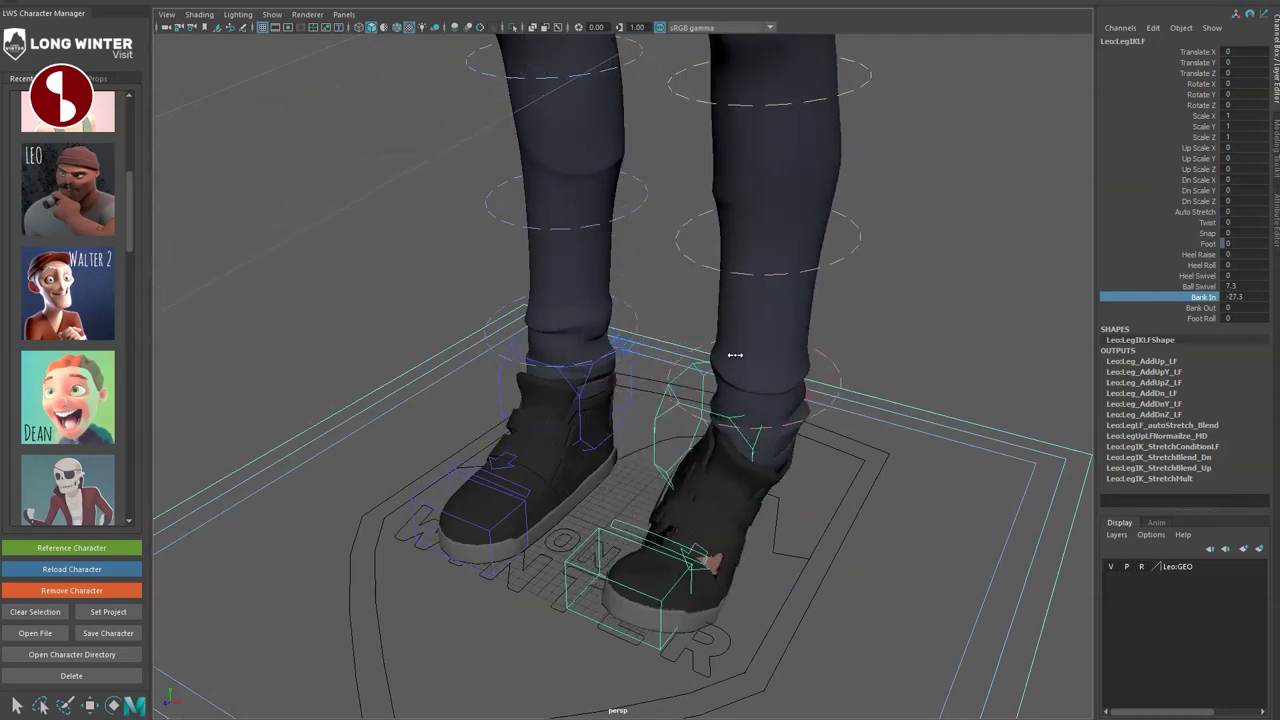
key("ctrl+z")
key("ctrl+z")
left_click(1150, 309)
middle_click_drag(935, 400, 1031, 434)
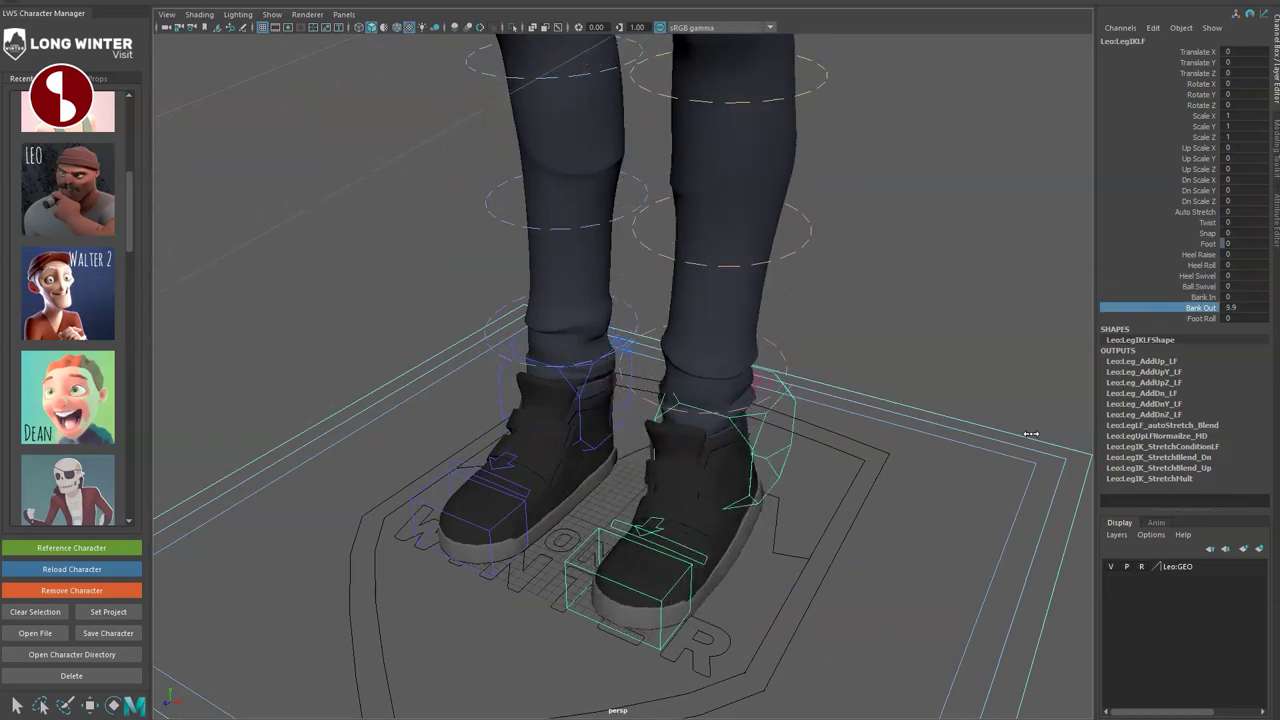
middle_click_drag(1031, 434, 960, 420)
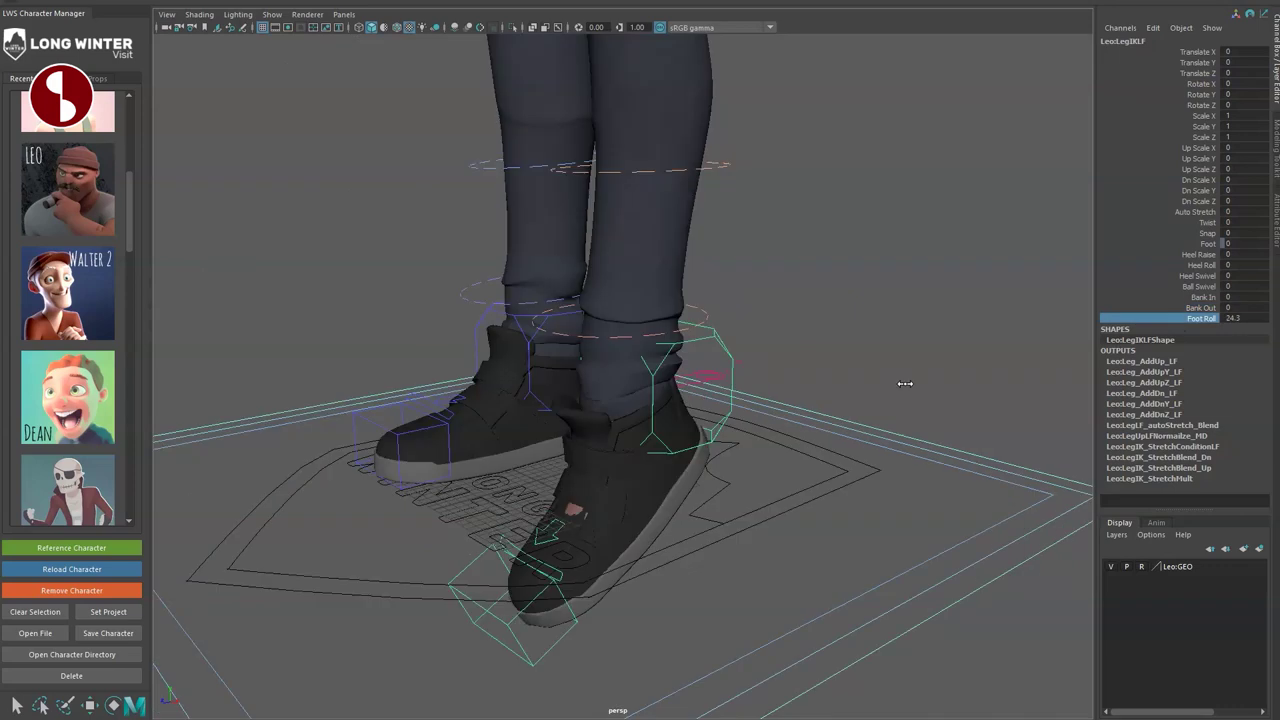
Try rolling the left foot in both directions with Foot Roll, compare Heel Roll, and undo the changes.
middle_click_drag(903, 383, 491, 341)
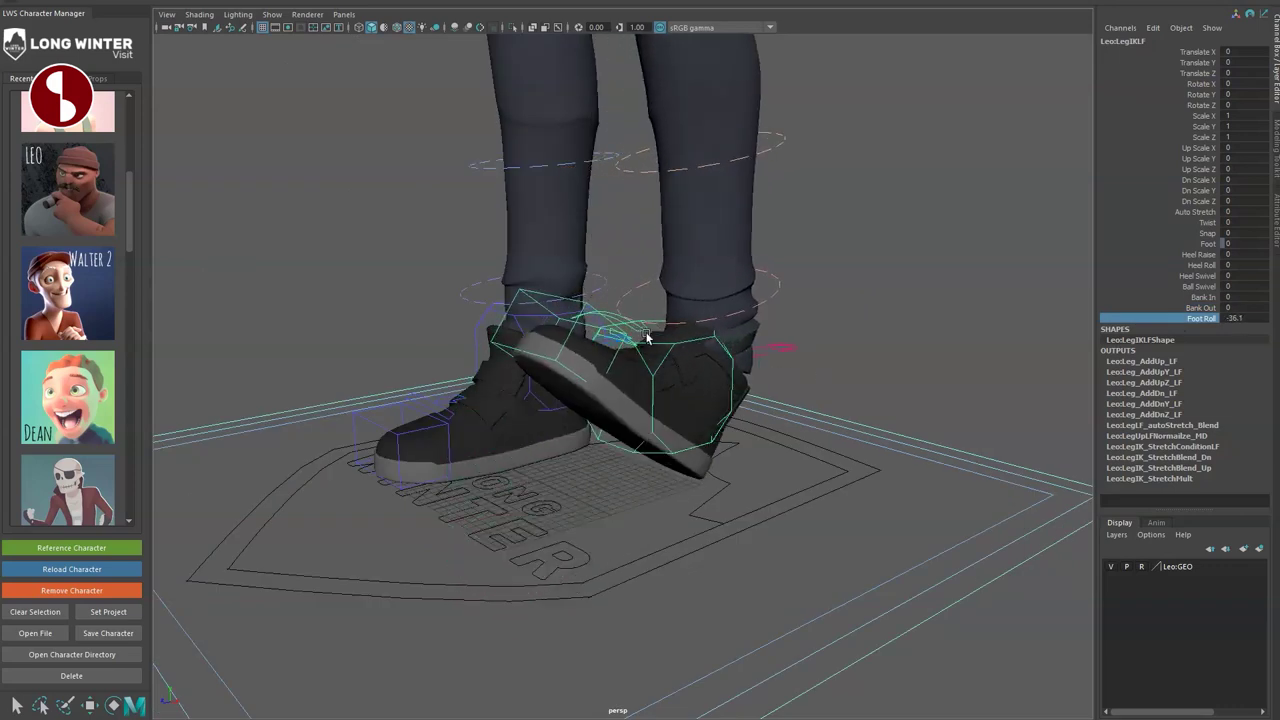
key("ctrl+z")
middle_click_drag(817, 343, 682, 328)
key("ctrl+z")
left_click(1158, 265)
middle_click_drag(985, 318, 1149, 372)
key("ctrl+z")
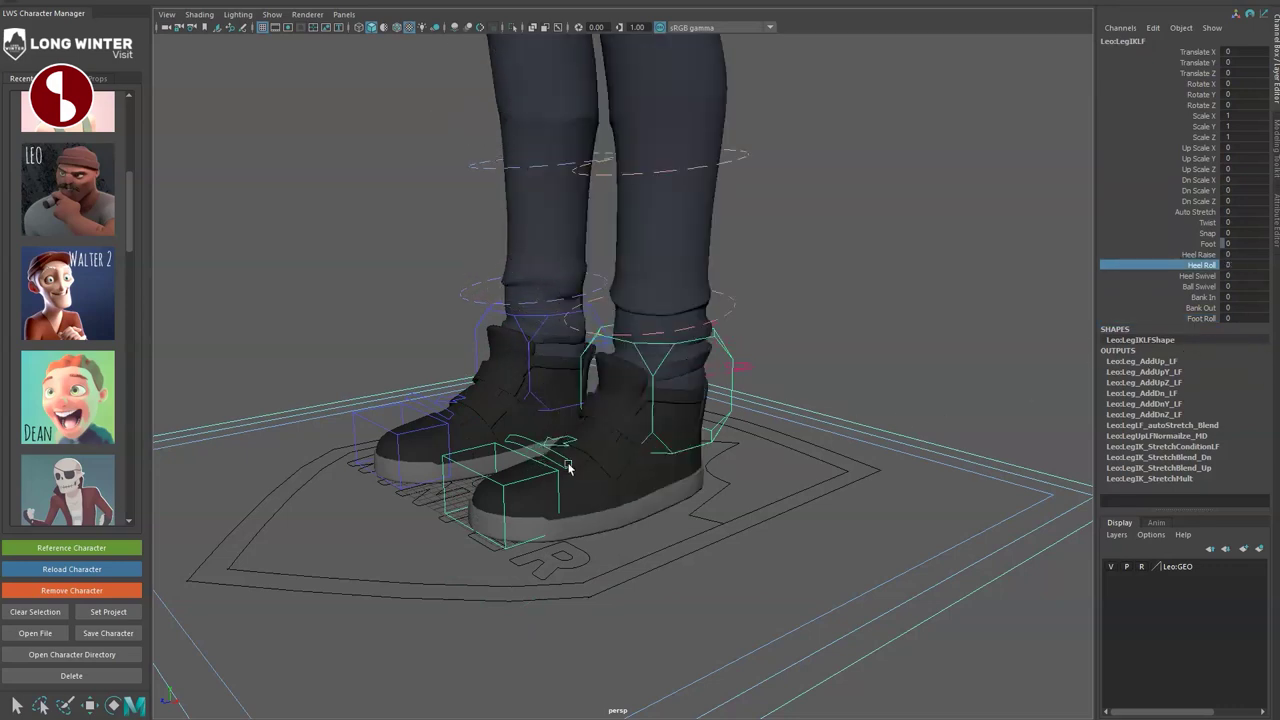
Select the left leg's settings control behind the ankle and set Leg Switch to 1.
middle_click_drag(580, 499, 629, 423, "alt")
right_click_drag(629, 423, 706, 466, "alt")
left_click_drag(706, 466, 766, 418, "alt")
mouse_move(840, 357)
left_mouse_down("alt")
mouse_move(811, 358)
mouse_move(853, 366)
left_mouse_up("alt")
left_click(913, 381)
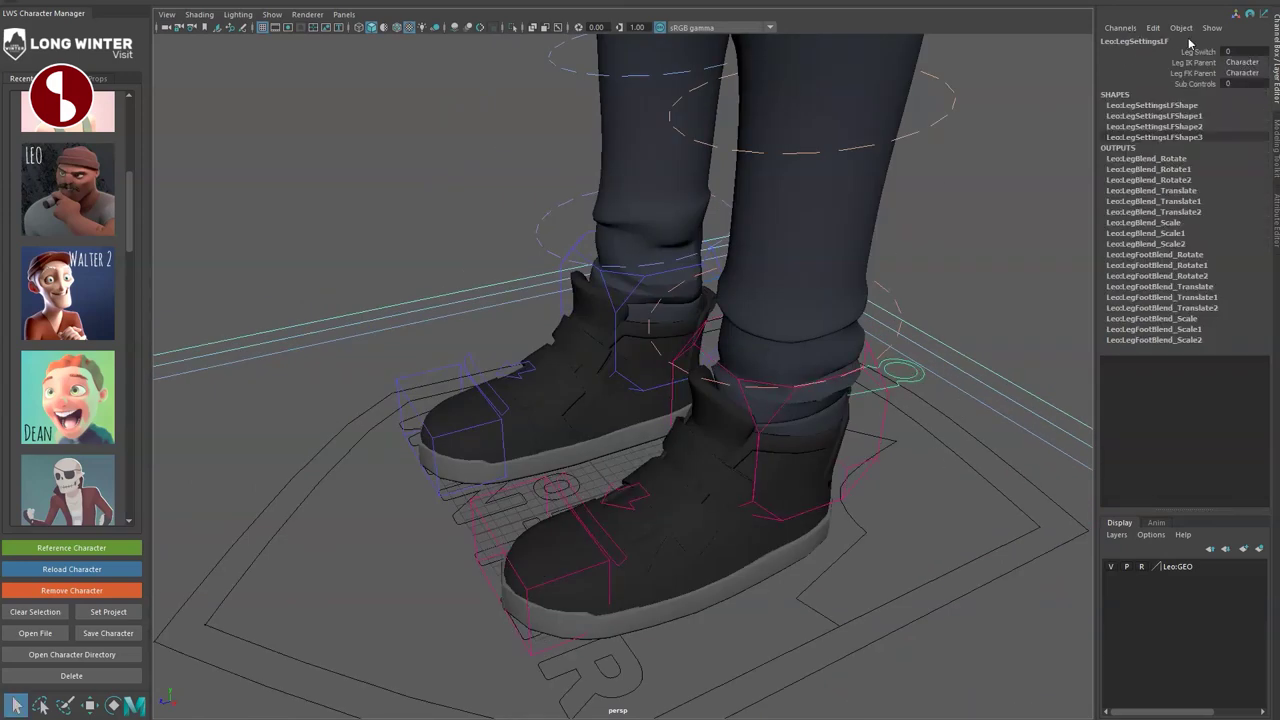
right_click_drag(874, 494, 672, 345, "alt")
middle_click_drag(672, 345, 694, 489, "alt")
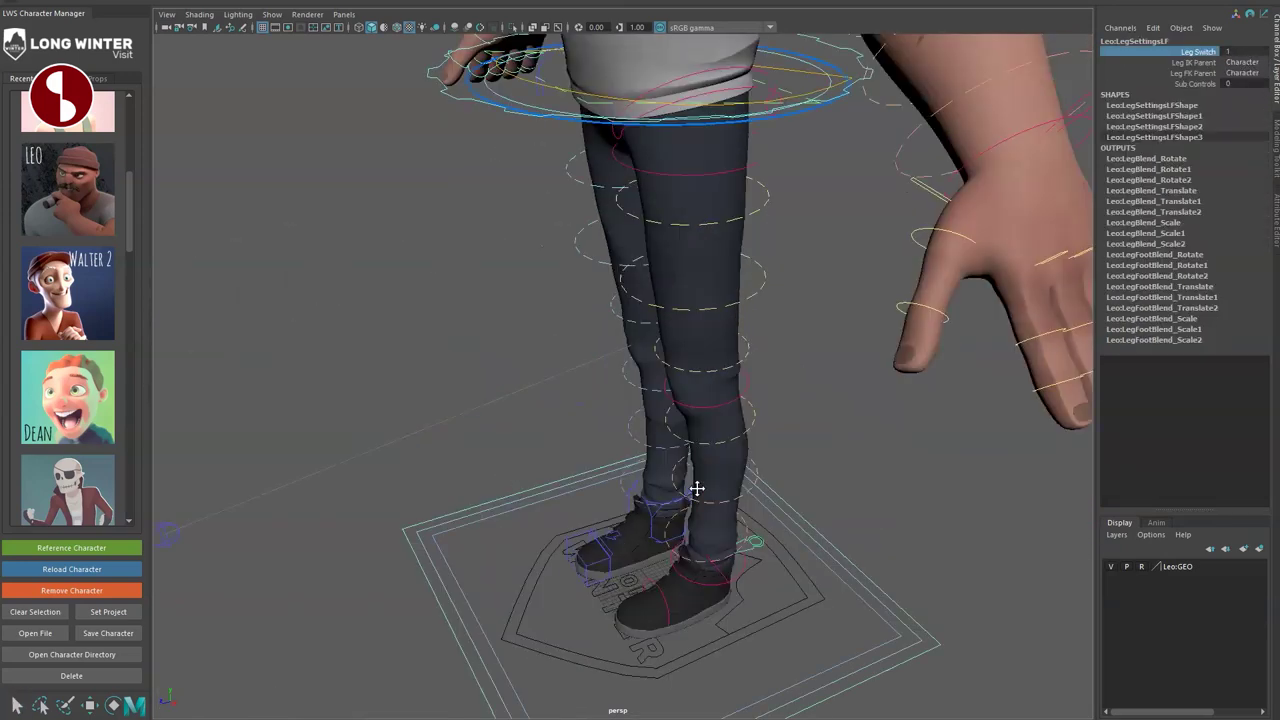
left_click_drag(694, 489, 776, 482, "alt")
Try rotating the left thigh's FK control, undo the rotation, and reselect that control with the Scale tool.
left_click_drag(882, 139, 884, 143)
key("e")
left_click_drag(779, 160, 790, 185)
key("ctrl+z")
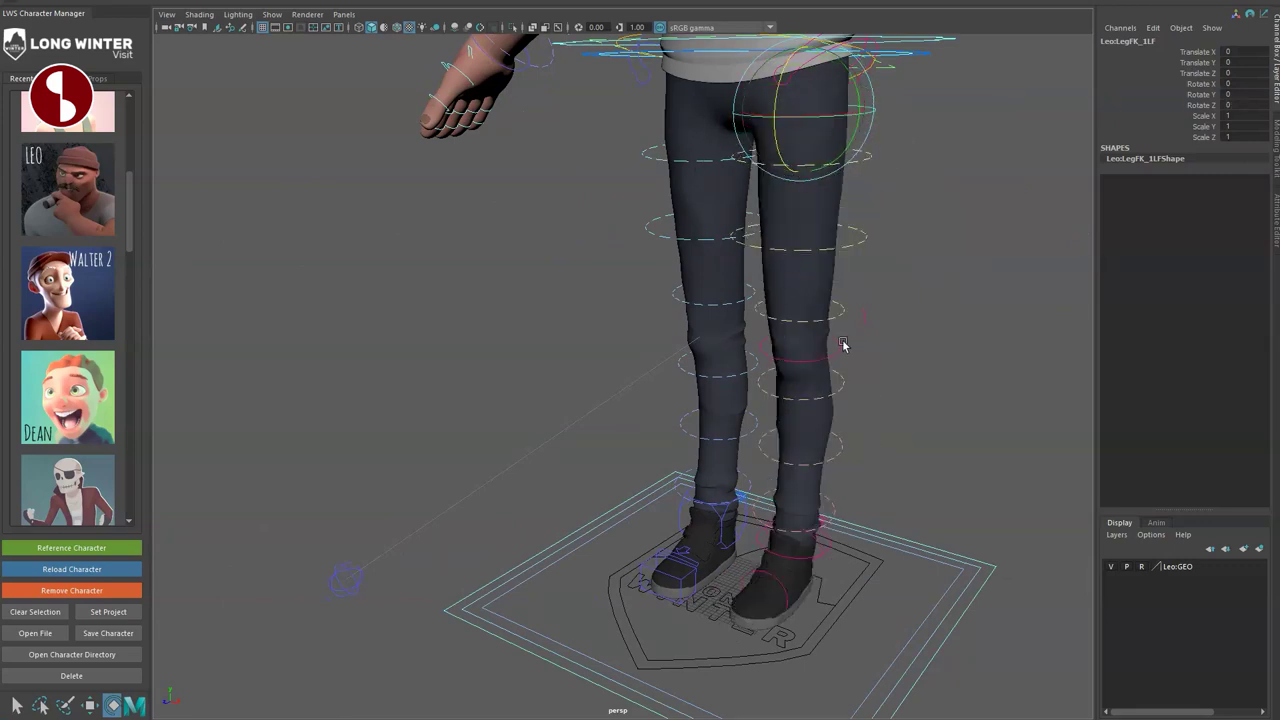
left_click(843, 344)
left_click(845, 116)
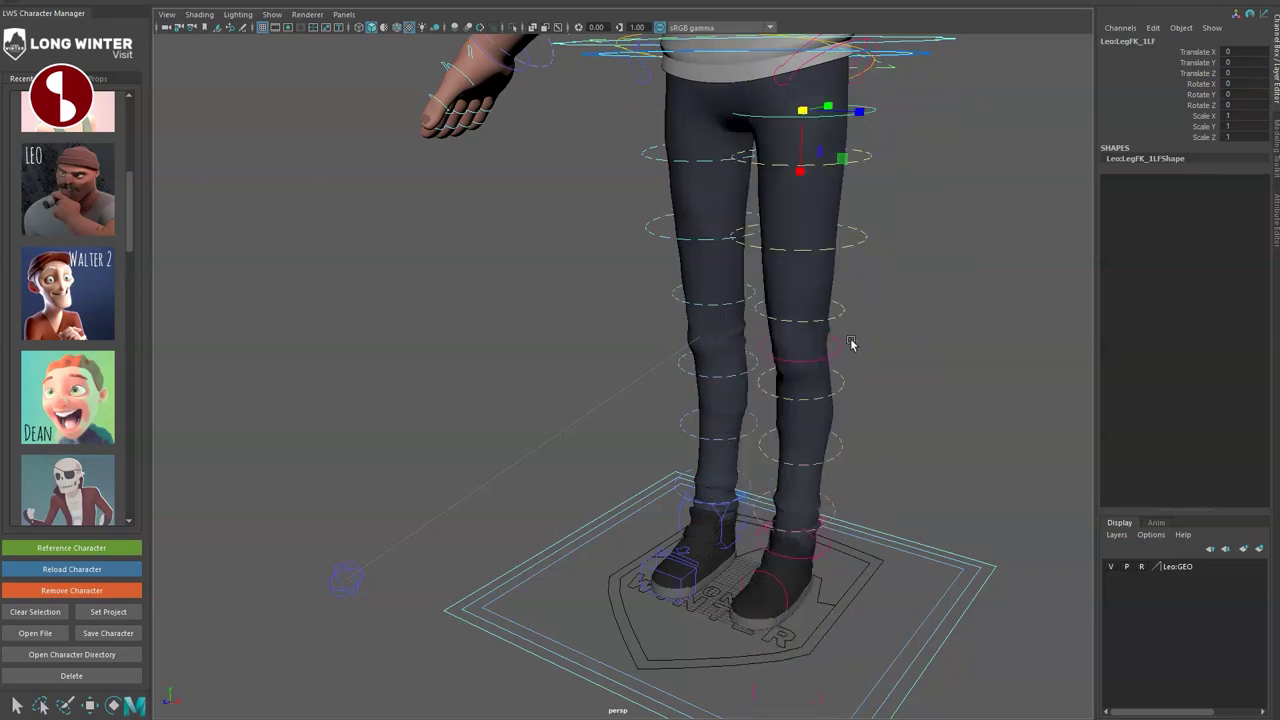
Try rotating the left knee's FK control, and undo back past the leg's IK-to-FK switch.
key("e")
left_click_drag(786, 343, 772, 388)
key("ctrl+z")
key("q")
key("ctrl+z")
key("ctrl+z")
key("ctrl+z")
Select the left leg's settings control, examine its Leg IK Parent and Leg FK Parent options, and pick the Sub Controls attribute.
left_click_drag(845, 562, 846, 529, "alt")
left_click(787, 535)
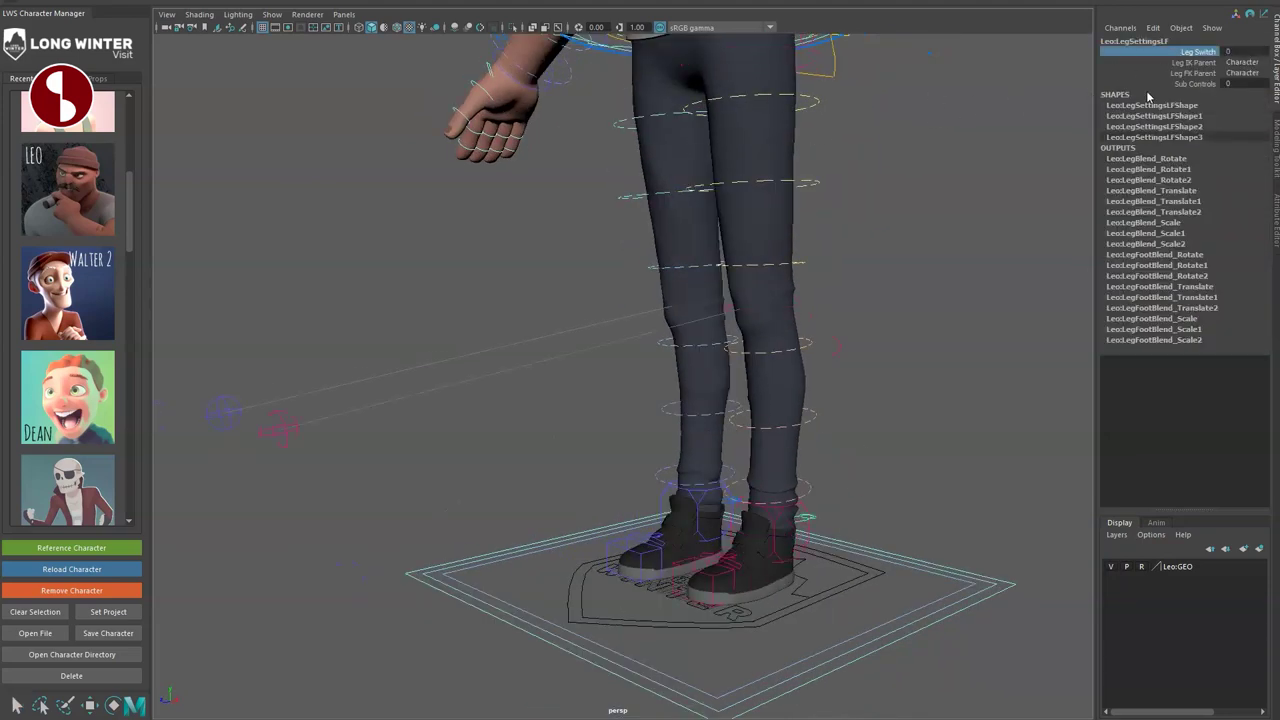
left_click(1260, 64)
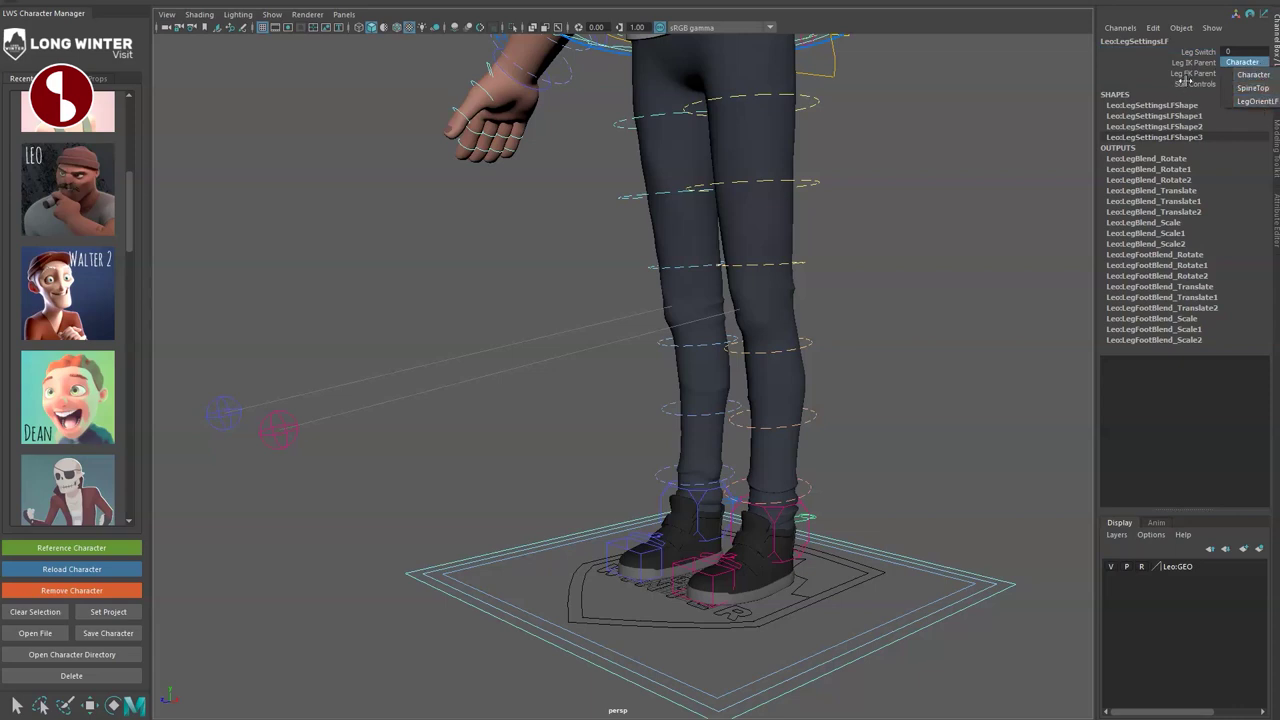
left_click_drag(1186, 82, 1191, 76)
left_click(1252, 72)
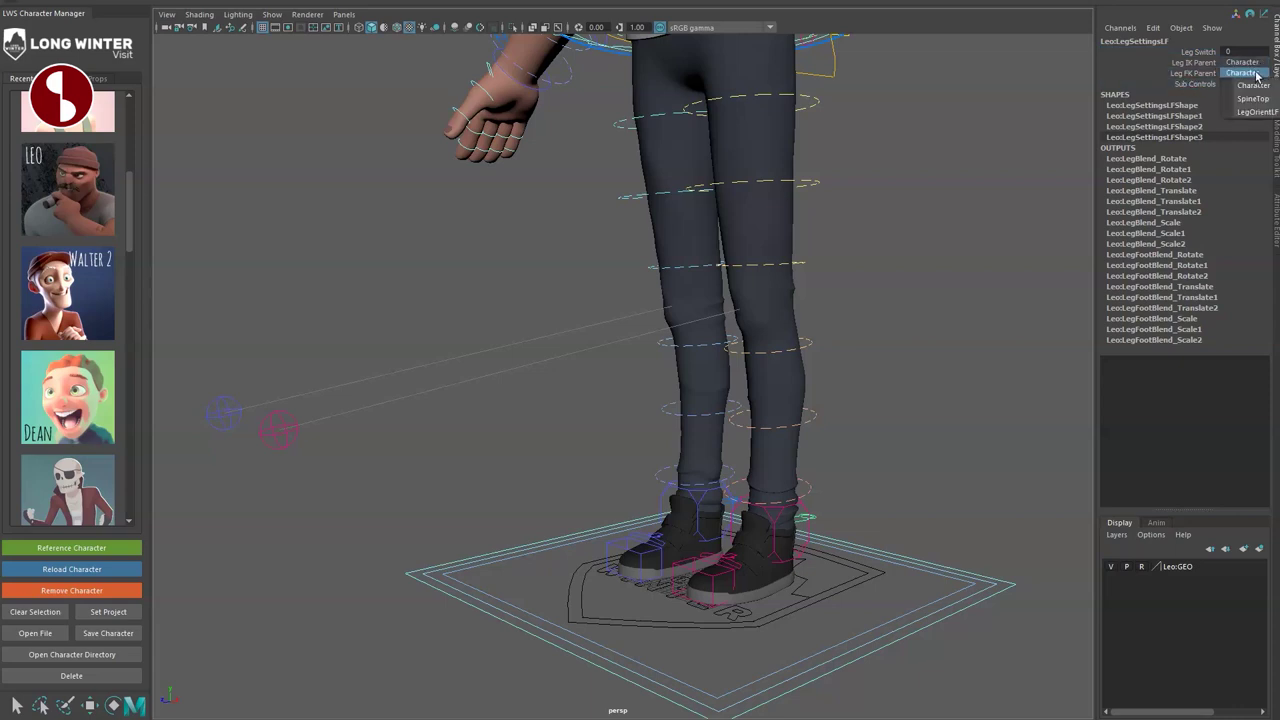
left_click(1181, 88)
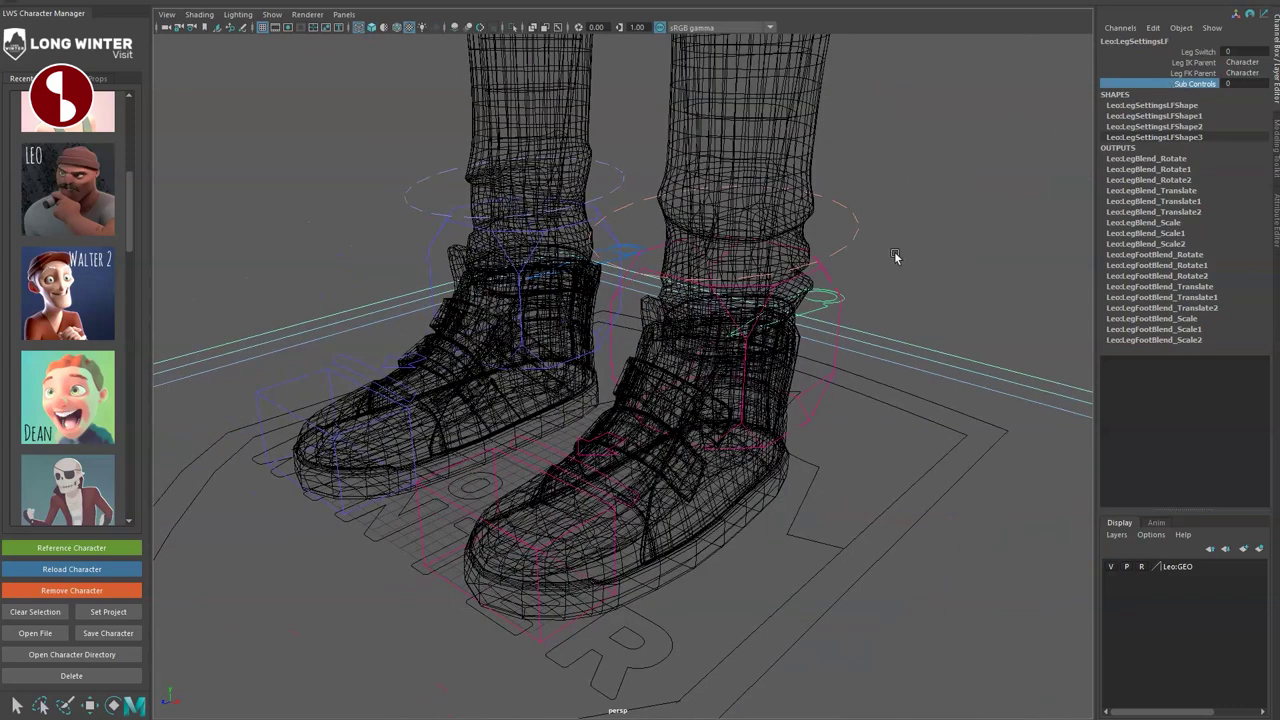
Restore the textured display, try rotating the adjust control around the middle of the left foot, and undo the changes.
key("6")
left_click(619, 416)
key("e")
mouse_move(583, 458)
left_mouse_down()
mouse_move(654, 394)
mouse_move(590, 558)
mouse_move(588, 540)
mouse_move(711, 491)
mouse_move(568, 453)
left_mouse_up()
key("ctrl+z")
key("q")
key("w")
key("ctrl+z")
key("ctrl+z")
key("r")
key("q")
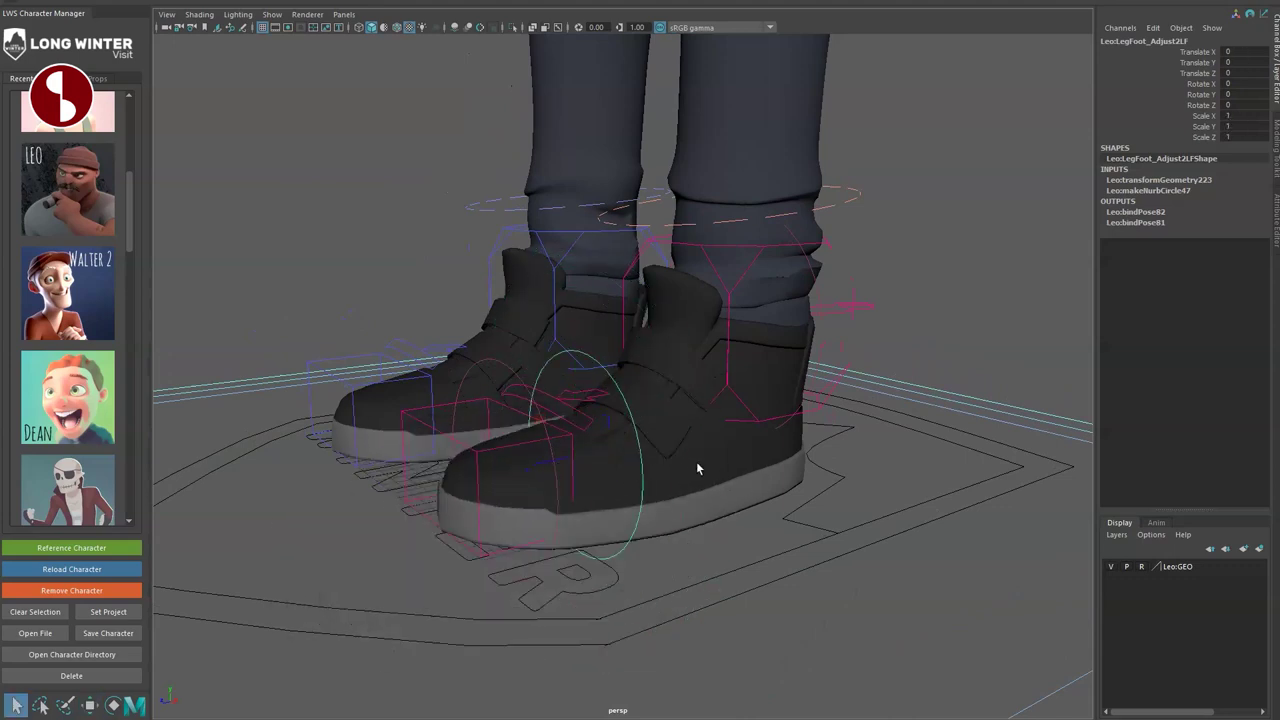
Try moving the left foot's ankle-area control in several directions, undoing each move.
left_click_drag(697, 466, 768, 402, "alt")
mouse_move(660, 295)
left_mouse_down()
mouse_move(711, 269)
mouse_move(668, 302)
left_mouse_up()
key("ctrl+z")
key("w")
left_click_drag(712, 342, 736, 378)
key("ctrl+z")
left_click_drag(685, 340, 722, 352)
key("ctrl+z")
Select the left foot's toe pivot control, try rotating and moving it, and undo each change.
left_click(531, 420)
key("q")
left_click_drag(540, 475, 611, 501, "alt")
left_click(655, 457)
left_click(517, 420)
key("e")
left_click_drag(531, 452, 574, 444)
key("ctrl+z")
key("r")
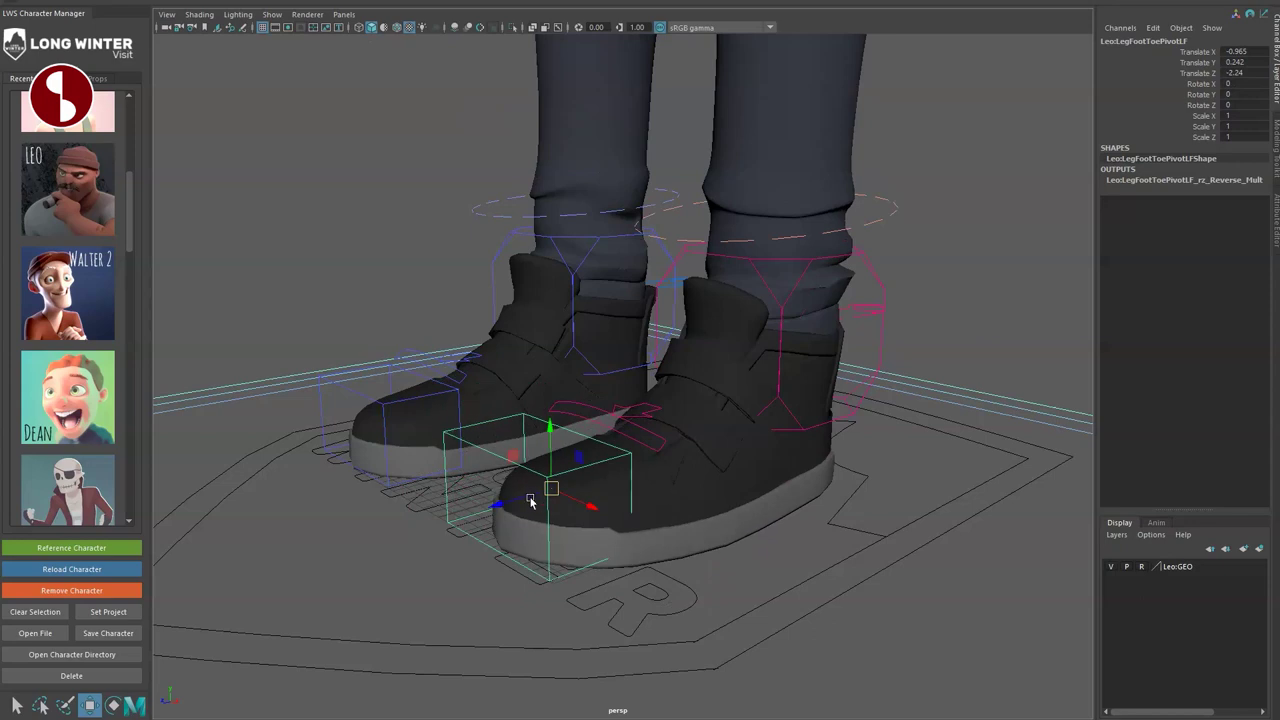
key("r")
left_click_drag(562, 490, 752, 541)
key("ctrl+z")
Select the left foot's ball pivot control, try rotating and moving it, and undo the changes.
left_click(656, 444)
key("e")
left_click_drag(590, 459, 720, 496)
key("ctrl+z")
key("r")
key("ctrl+z")
key("e")
key("w")
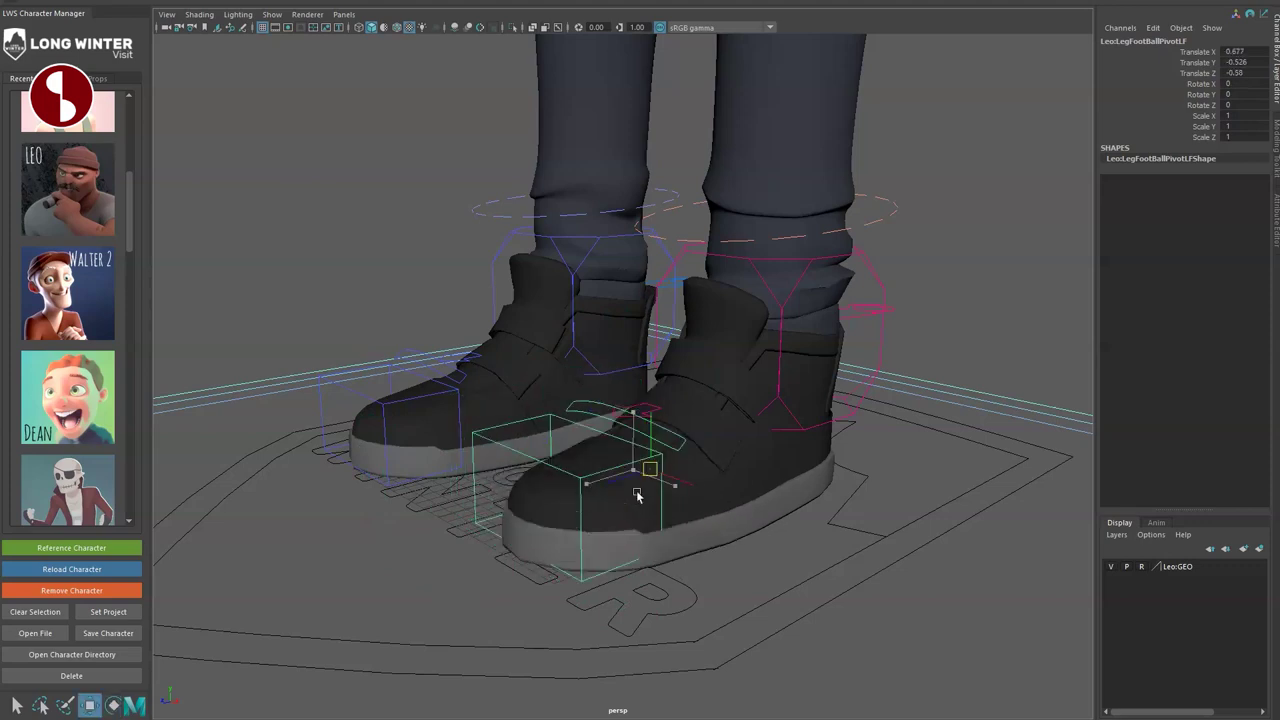
Try rotating and moving the left foot's heel pivot control, and undo the changes.
key("e")
left_click_drag(594, 452, 655, 482)
key("ctrl+z")
key("r")
key("ctrl+z")
key("e")
key("w")
key("ctrl+z")
key("q")
Try moving the left leg's bendy controls sideways one by one, working up from the ankle.
mouse_move(737, 491)
left_mouse_down("alt")
mouse_move(662, 479)
mouse_move(749, 488)
left_mouse_up("alt")
middle_click_drag(749, 488, 691, 583, "alt")
right_click_drag(691, 583, 703, 485, "alt")
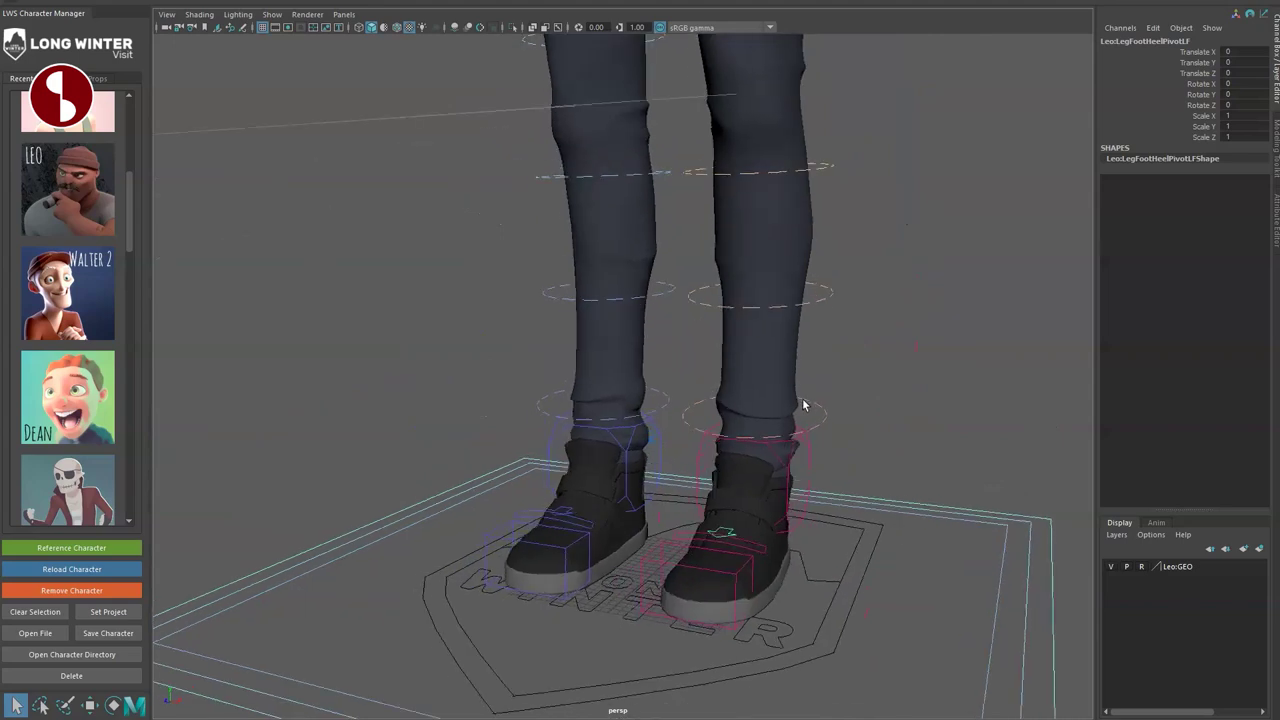
left_click(803, 405)
middle_click_drag(785, 446, 791, 512, "alt")
right_click_drag(791, 512, 735, 468, "alt")
key("w")
left_click_drag(761, 472, 836, 447)
left_click_drag(747, 368, 822, 341)
left_click_drag(758, 264, 836, 226)
Try moving the bendy control just below the left knee, and undo all the bendy control moves.
middle_click_drag(748, 265, 774, 454, "alt")
right_click_drag(774, 454, 730, 440, "alt")
mouse_move(730, 440)
left_mouse_down("alt")
mouse_move(838, 440)
mouse_move(717, 450)
mouse_move(725, 436)
left_mouse_up("alt")
left_click_drag(838, 452, 764, 476)
key("ctrl+z")
key("ctrl+z")
key("ctrl+z")
key("ctrl+z")
key("ctrl+z")
key("ctrl+z")
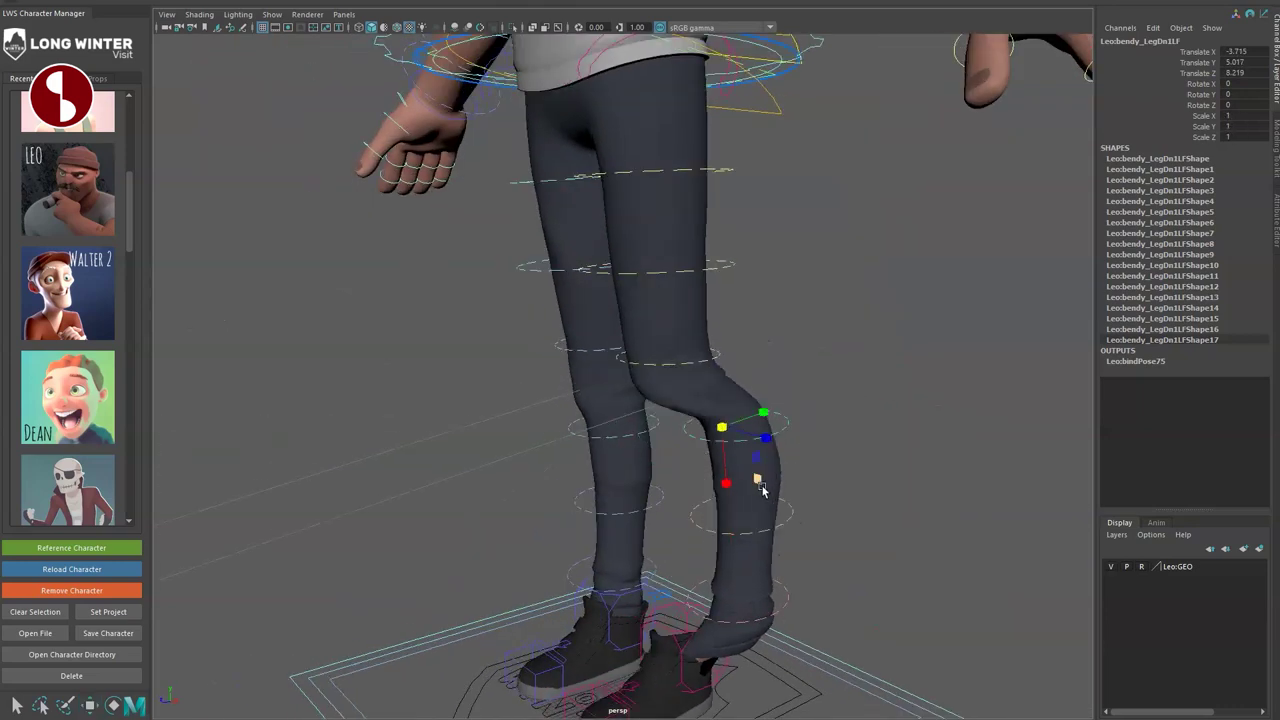
key("ctrl+z")
Select the left thigh's bendy controls and try scaling them uniformly to about 1.39.
left_click_drag(717, 403, 767, 444, "alt")
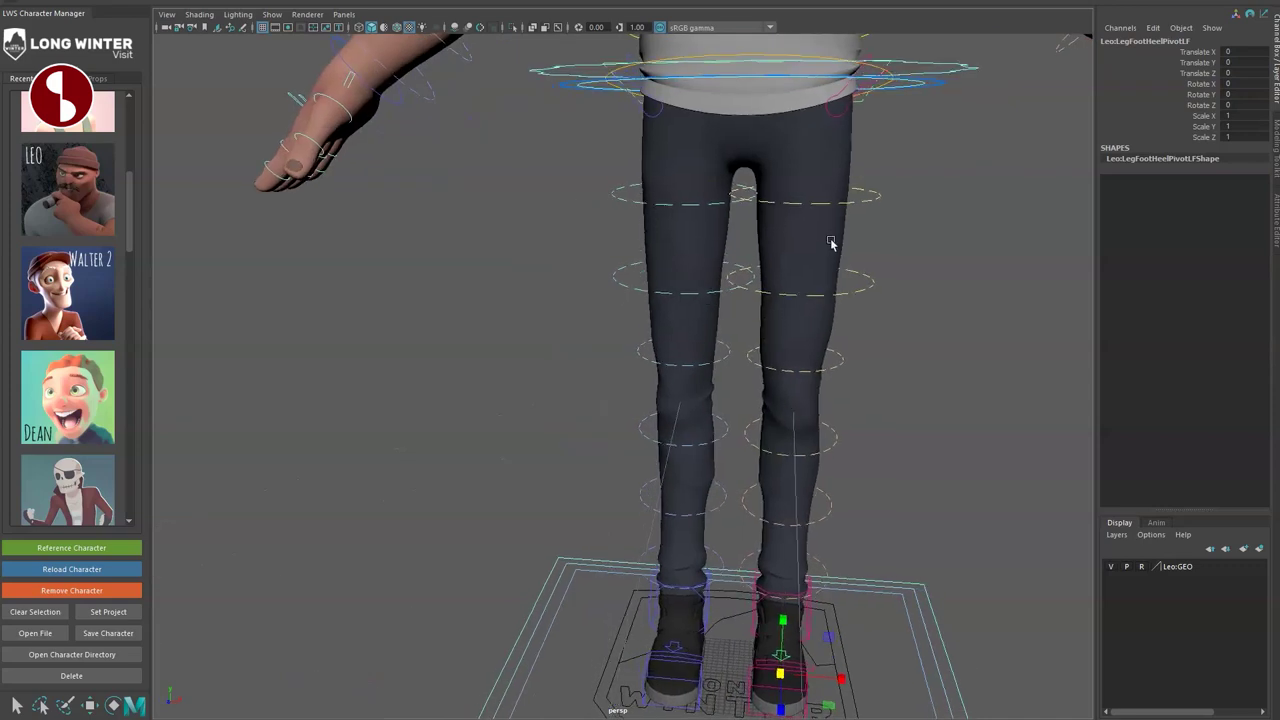
left_click_drag(881, 222, 888, 312)
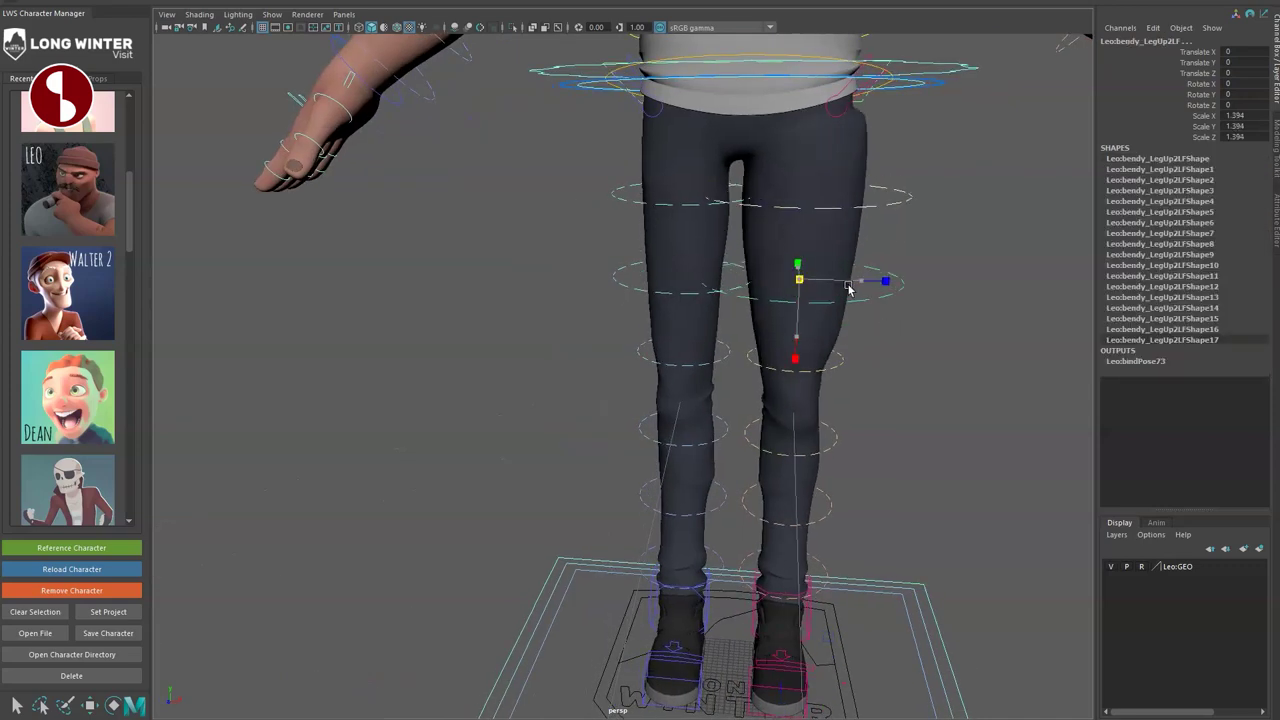
left_click_drag(803, 277, 793, 297)
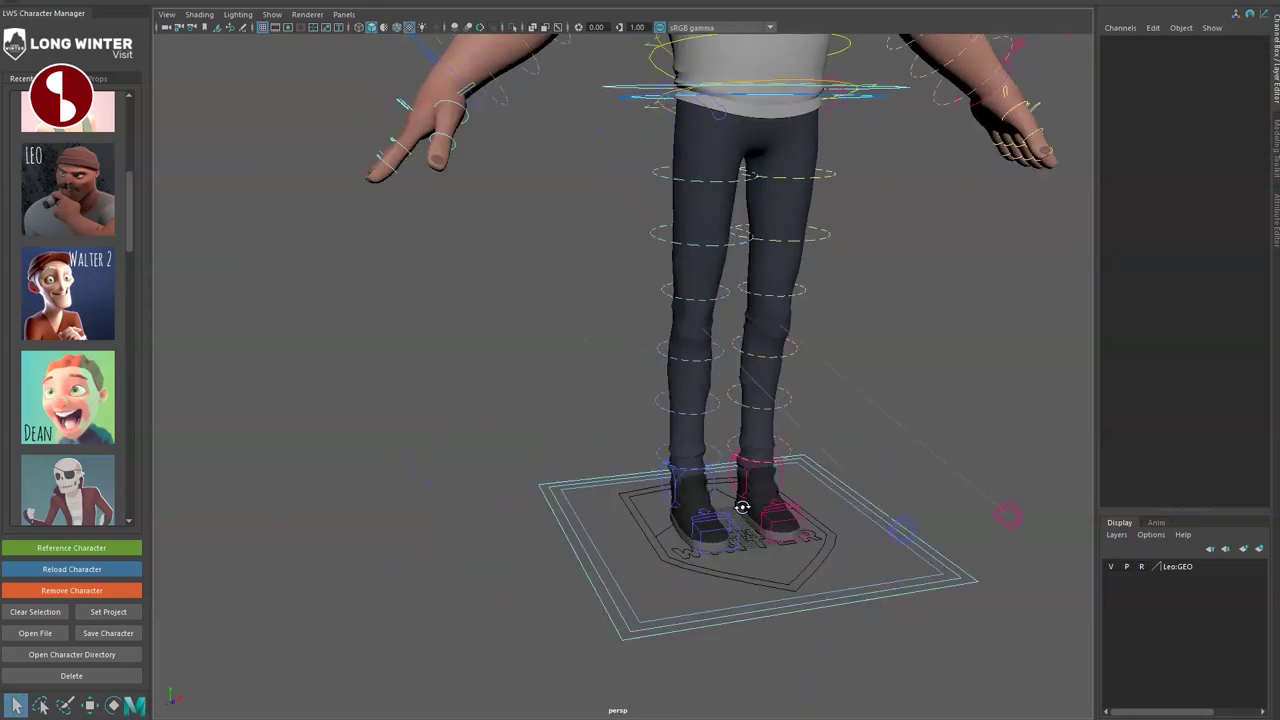
Select the FlexCOG control at the waist, try moving it, and undo the change.
left_click_drag(740, 506, 680, 494, "alt")
middle_click_drag(652, 310, 611, 463, "alt")
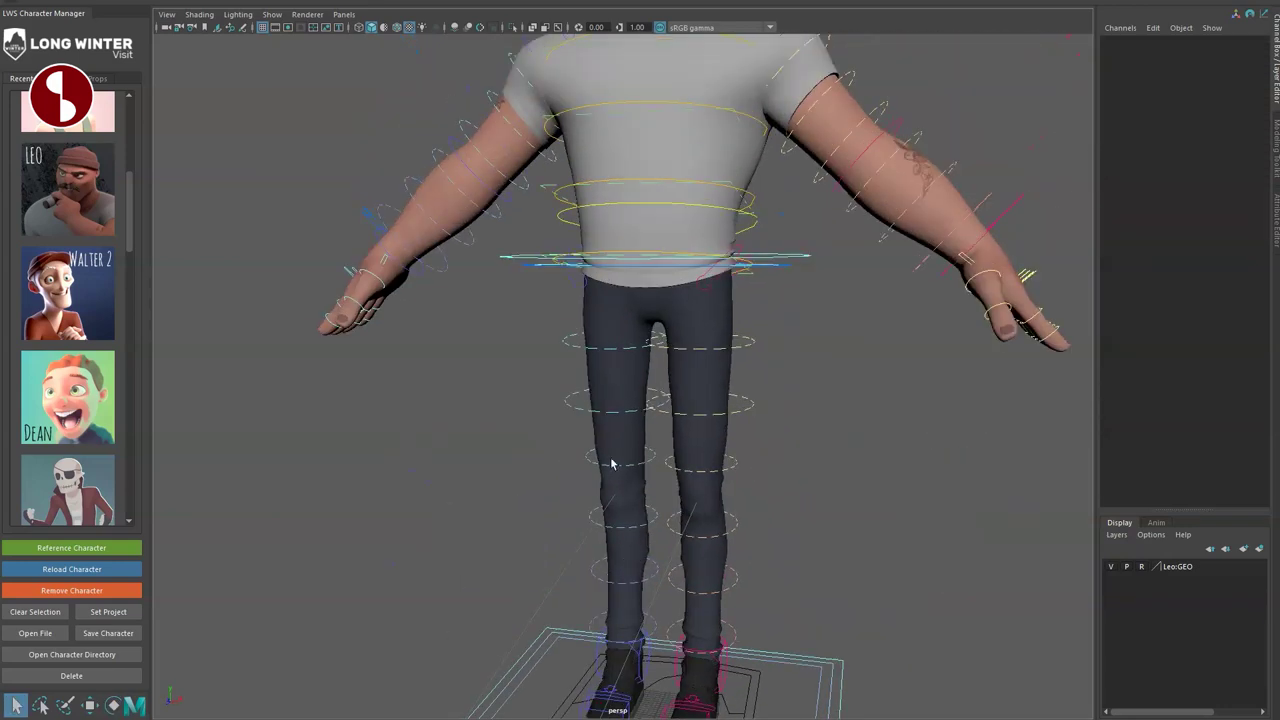
left_click_drag(611, 463, 582, 421, "alt")
right_click_drag(582, 421, 706, 455, "alt")
left_click_drag(706, 455, 683, 480, "alt")
middle_click_drag(683, 480, 663, 543, "alt")
left_click_drag(663, 543, 857, 471, "alt")
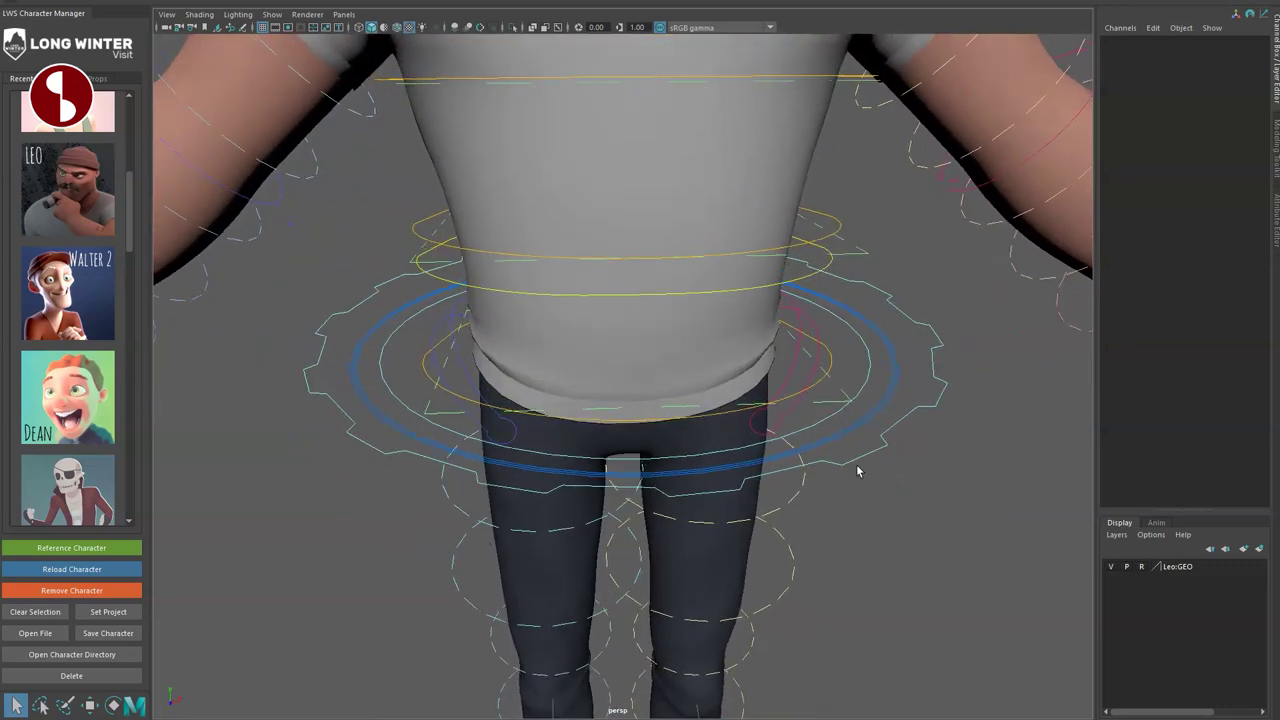
left_click(942, 338)
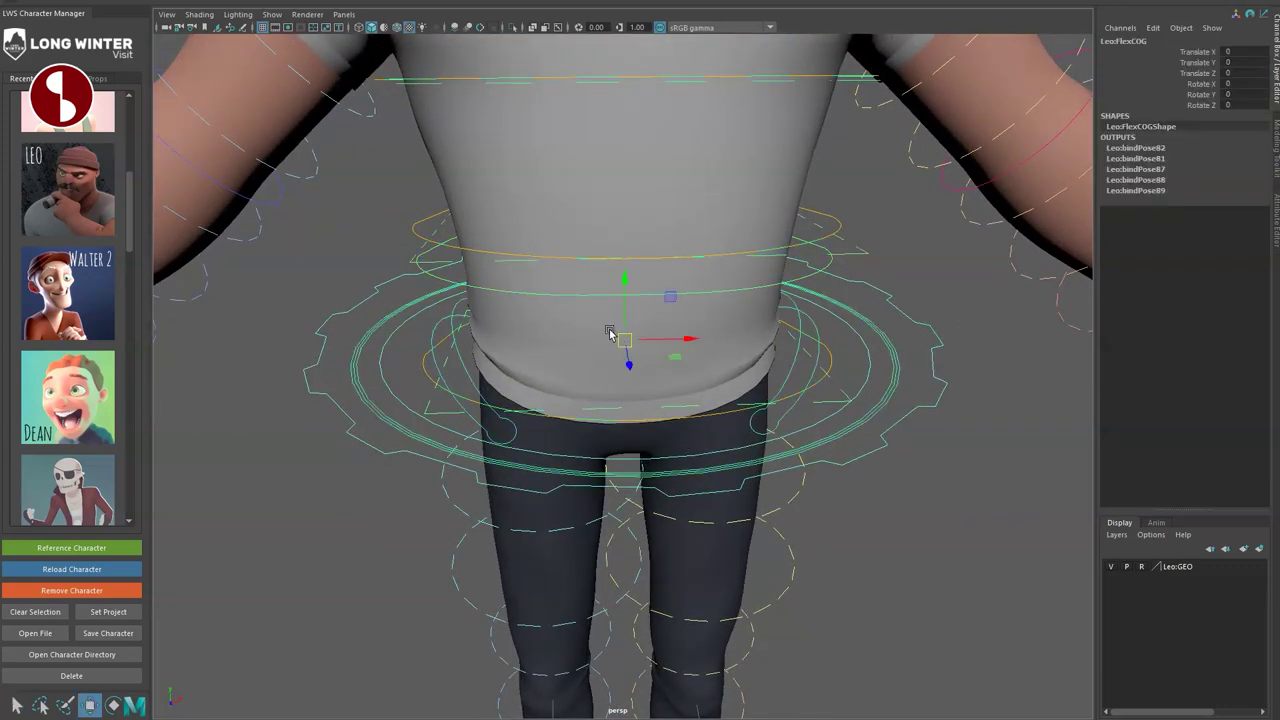
mouse_move(587, 306)
left_mouse_down()
mouse_move(647, 281)
mouse_move(600, 316)
left_mouse_up()
key("ctrl+z")
Try lowering and shifting the torso with the FlexCOG control while viewing the whole body, and undo the move.
middle_click_drag(709, 402, 751, 505, "alt")
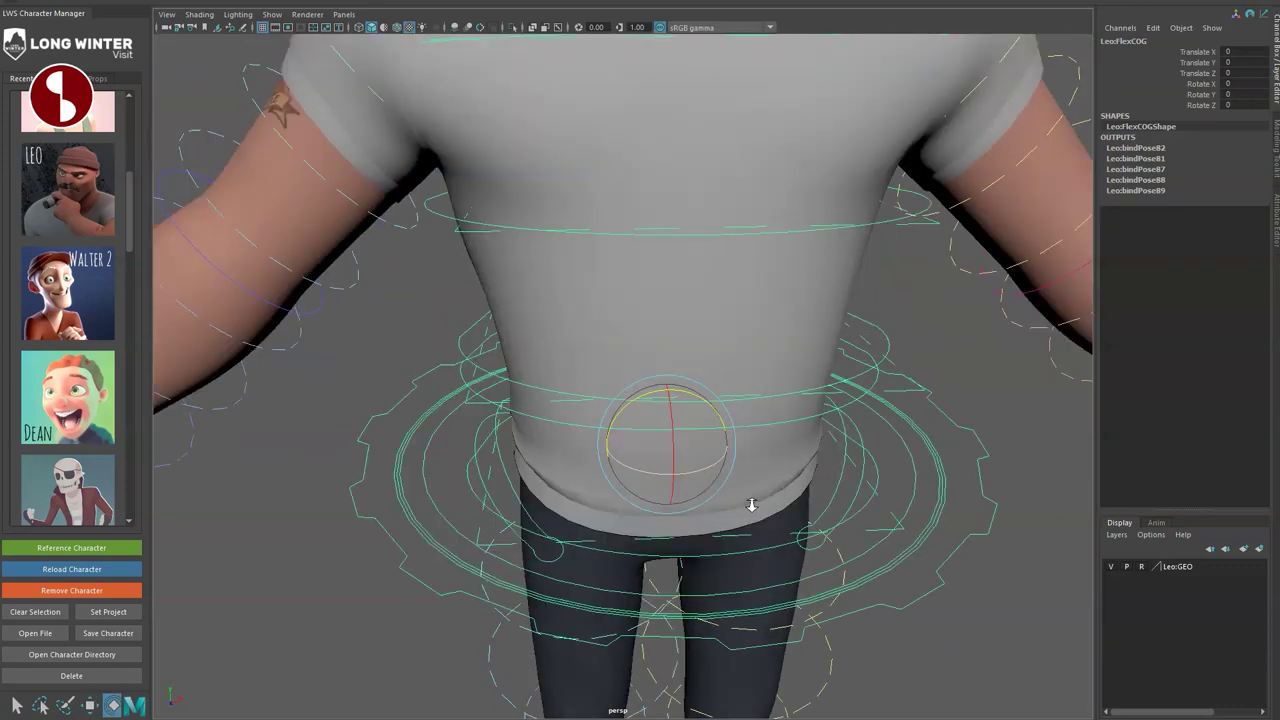
right_click_drag(751, 505, 655, 475, "alt")
left_click_drag(655, 475, 577, 408, "alt")
left_click_drag(608, 367, 569, 423)
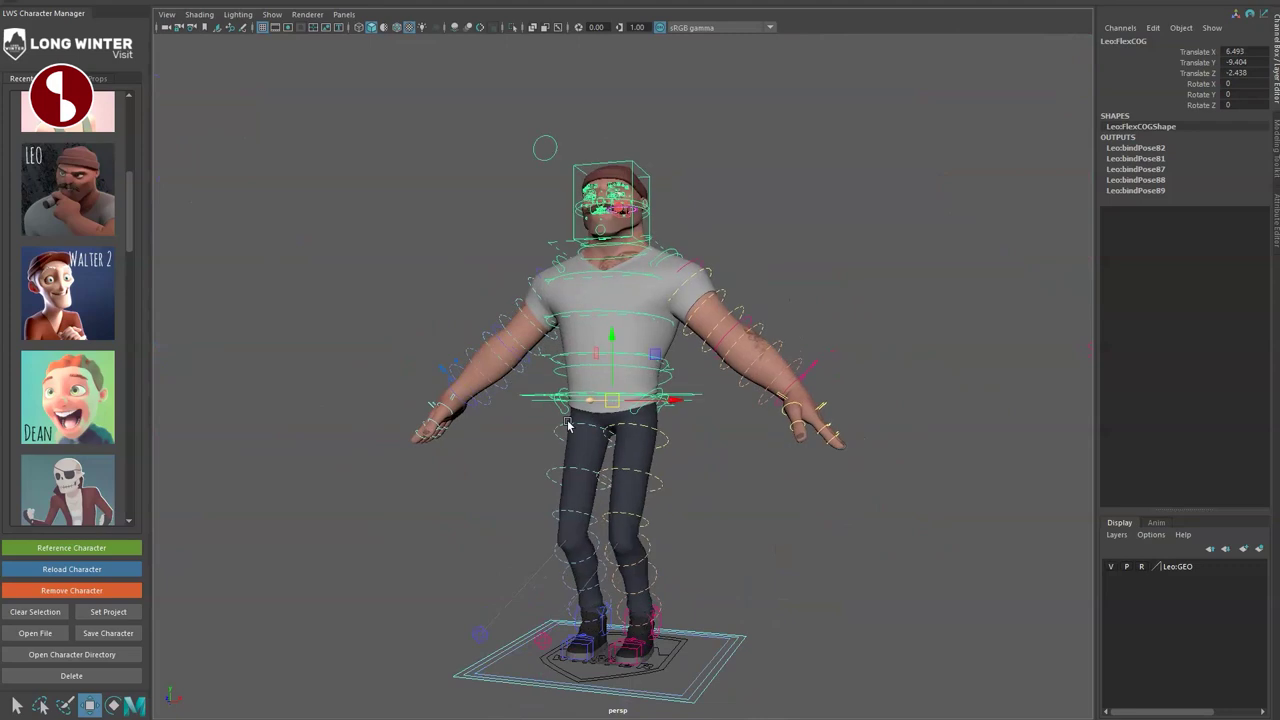
key("ctrl+z")
Select the main Spine control at the waist, try rotating it, and undo the rotation.
left_click_drag(540, 345, 591, 380, "alt")
right_click_drag(591, 380, 668, 430, "alt")
key("q")
left_click(750, 325)
left_click_drag(668, 430, 628, 568, "alt")
right_click_drag(628, 568, 622, 525, "alt")
key("e")
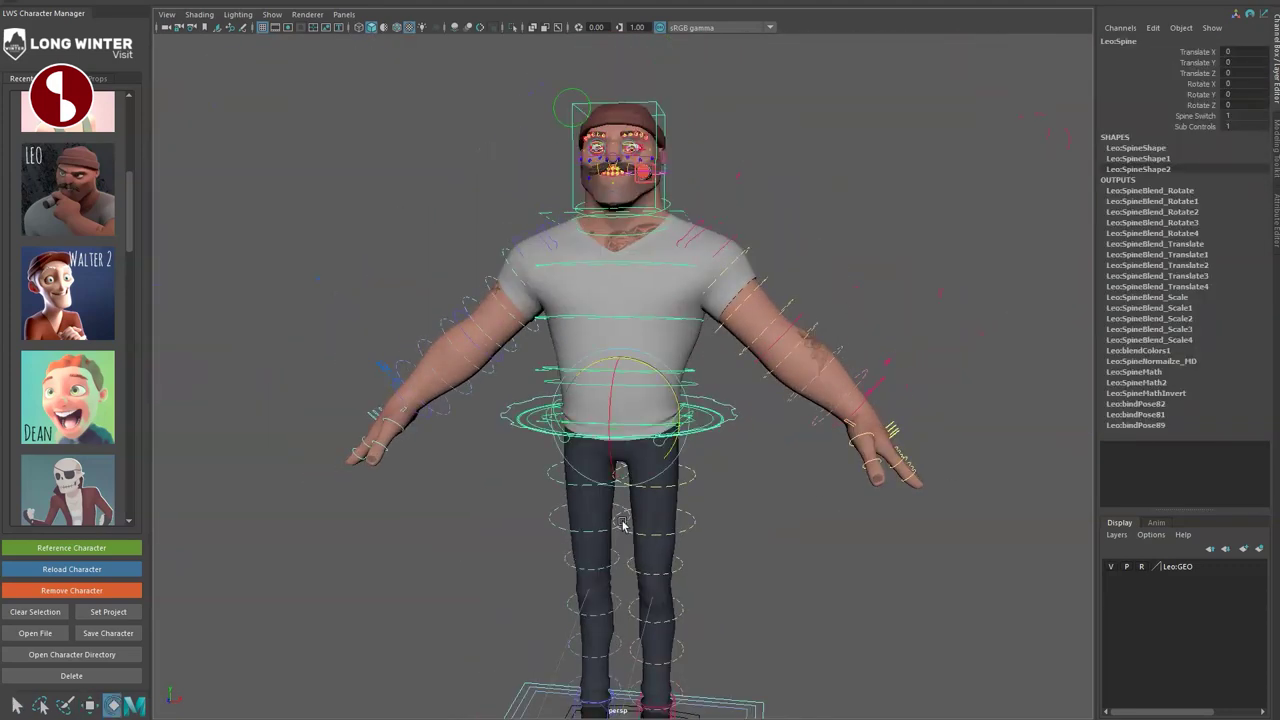
left_click_drag(610, 390, 632, 370)
key("ctrl+z")
key("ctrl+z")
Try moving the main Spine control up and sideways, and undo the move.
key("w")
mouse_move(624, 419)
left_mouse_down()
mouse_move(600, 393)
mouse_move(626, 424)
left_mouse_up()
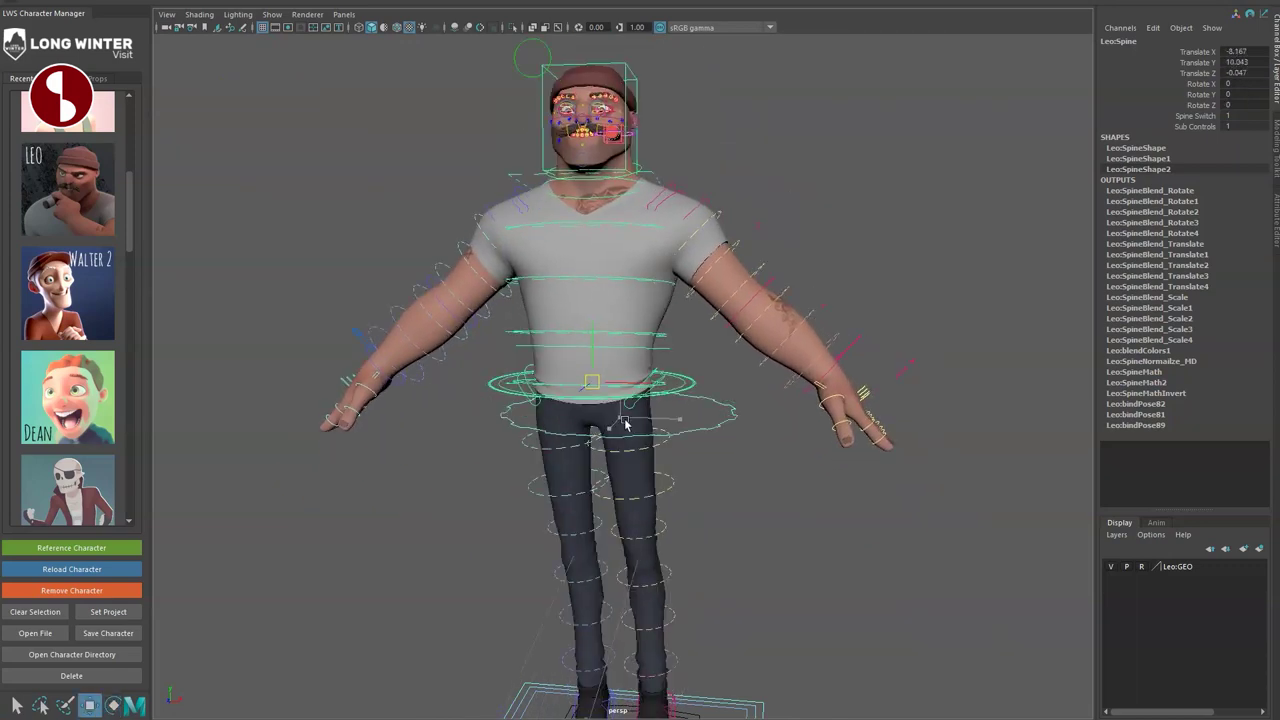
key("ctrl+z")
Compare the spine's Sub Controls at 0 and 1, using the wireframe and textured displays.
left_click(1195, 116)
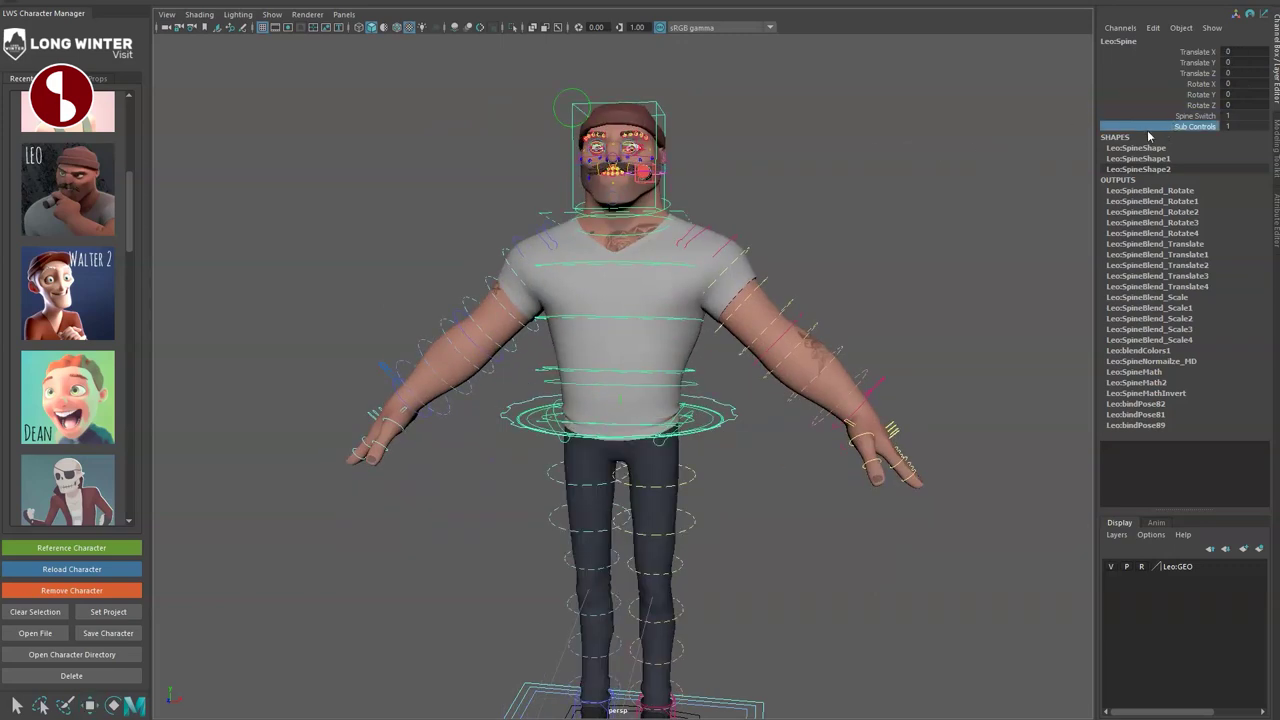
key("4")
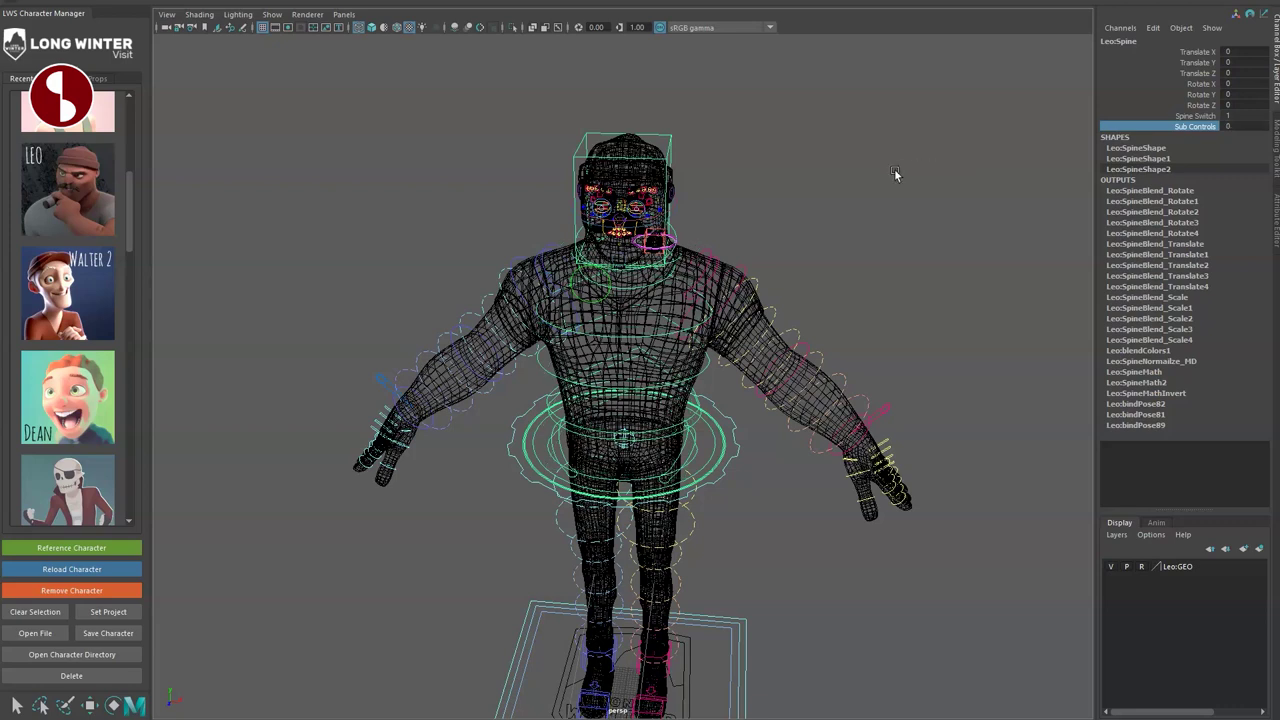
key("6")
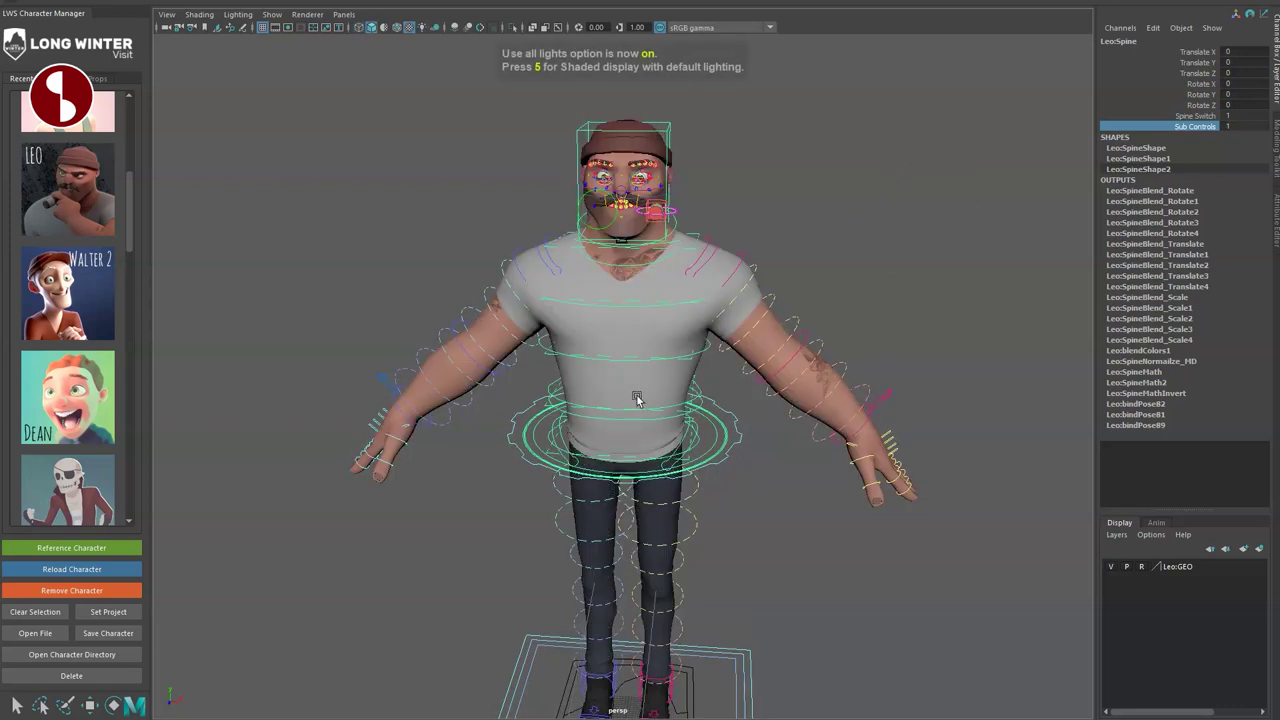
Try moving a spine control around the lower chest, and undo until the main Spine control is selected again.
scroll(640, 390, "up", 4)
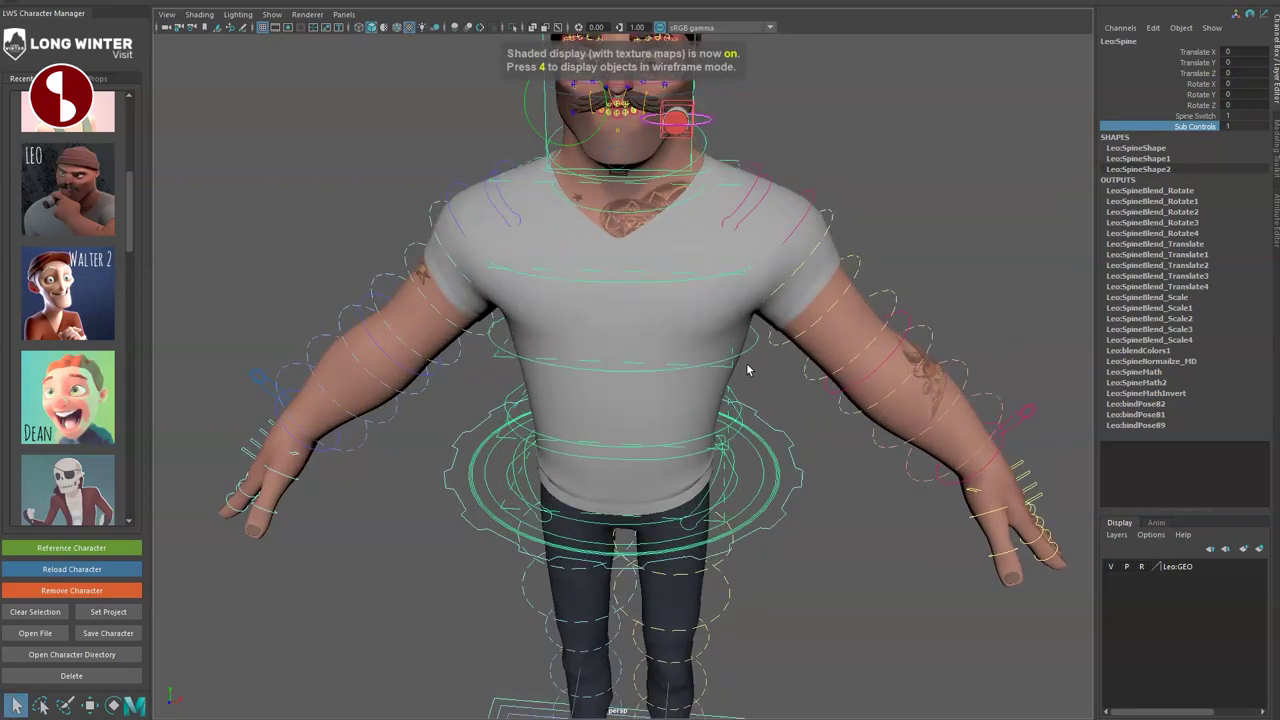
left_click(732, 368)
key("w")
left_click_drag(629, 328, 653, 401)
key("ctrl+z")
key("ctrl+z")
left_click_drag(711, 446, 708, 428, "alt")
key("ctrl+z")
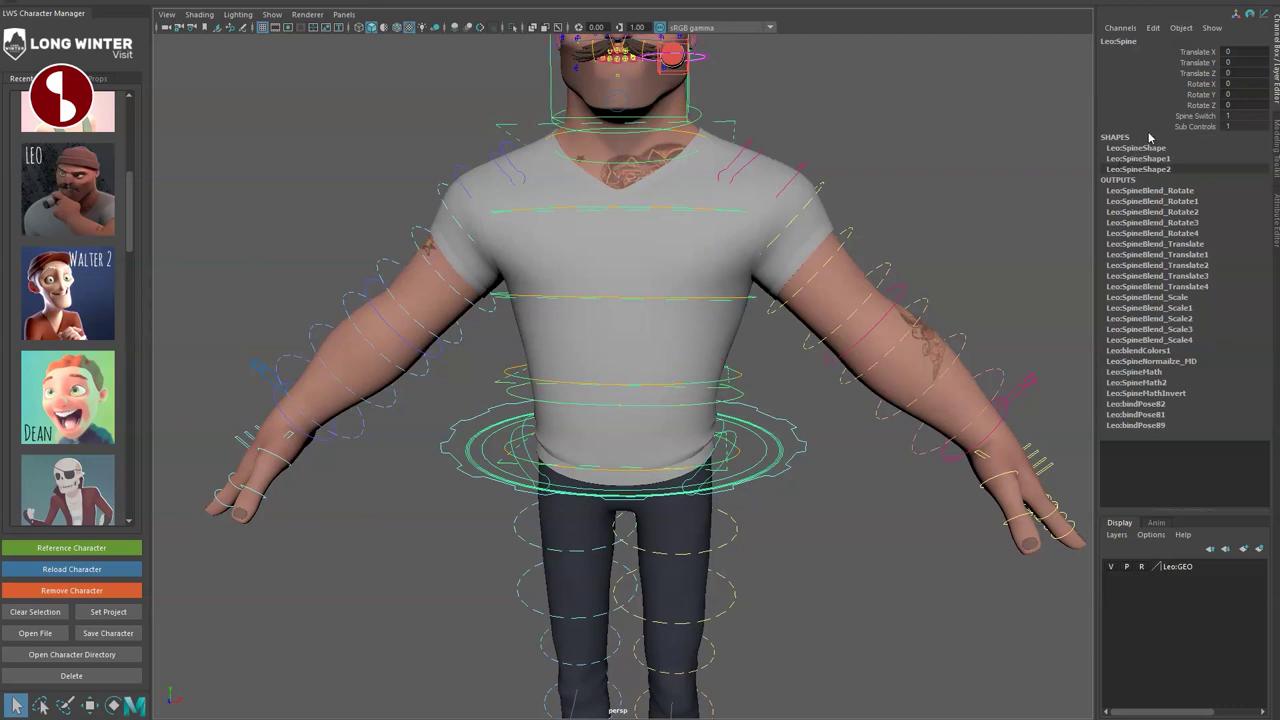
Set the spine's Sub Controls to 0 and deselect the control.
left_click_drag(584, 454, 686, 463, "alt")
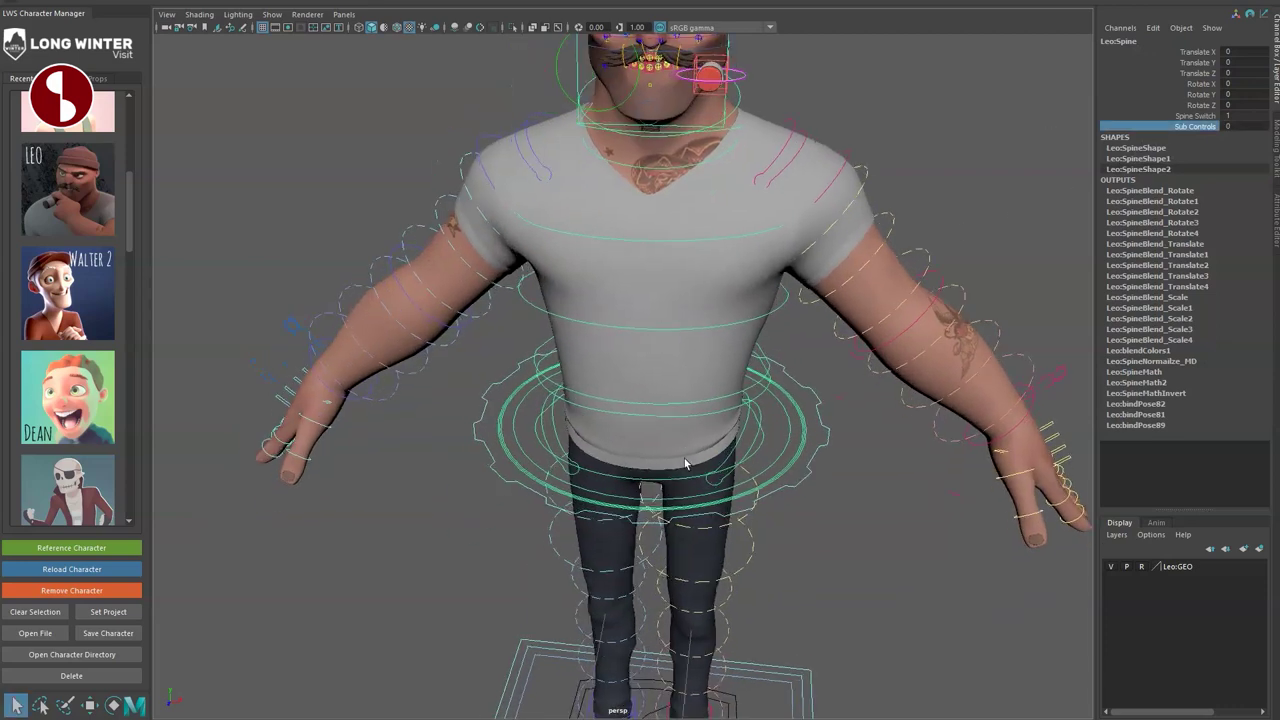
left_click(775, 479)
left_click_drag(789, 480, 780, 442, "alt")
right_click_drag(780, 442, 909, 597, "alt")
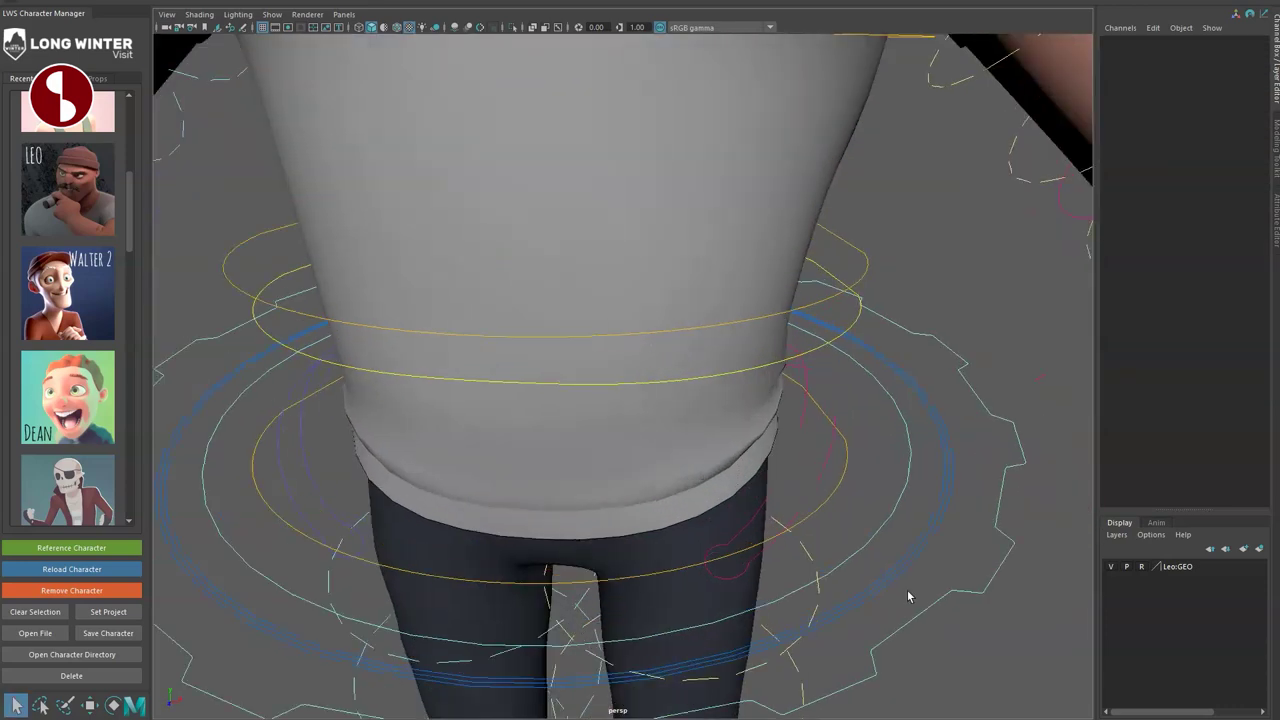
Compare the nested rings around the waist by selecting the main Spine control and the inner SpineSub control.
middle_click_drag(909, 597, 769, 531, "alt")
scroll(769, 531, "up", 1)
left_click(799, 481)
right_click_drag(793, 466, 671, 391, "alt")
middle_click_drag(671, 391, 800, 457, "alt")
right_click_drag(800, 457, 827, 494, "alt")
mouse_move(827, 494)
left_mouse_down("alt")
mouse_move(820, 446)
mouse_move(830, 482)
left_mouse_up("alt")
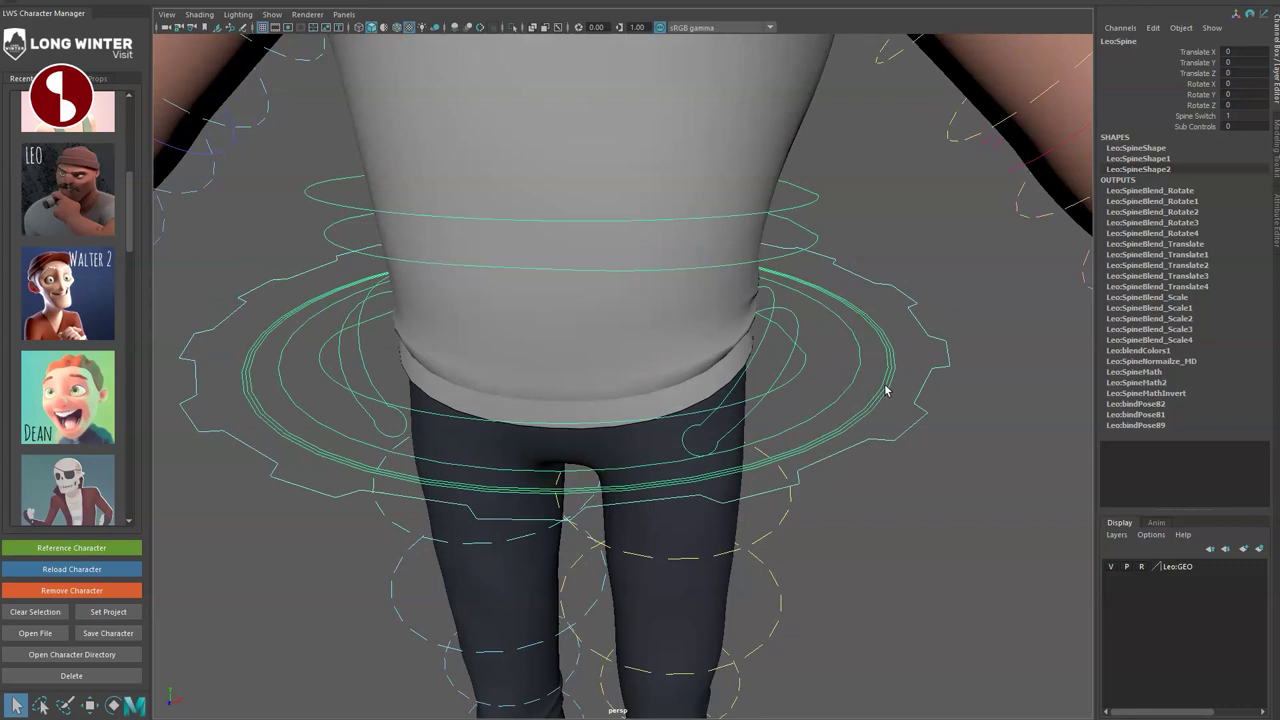
left_click(943, 399)
left_click(842, 404)
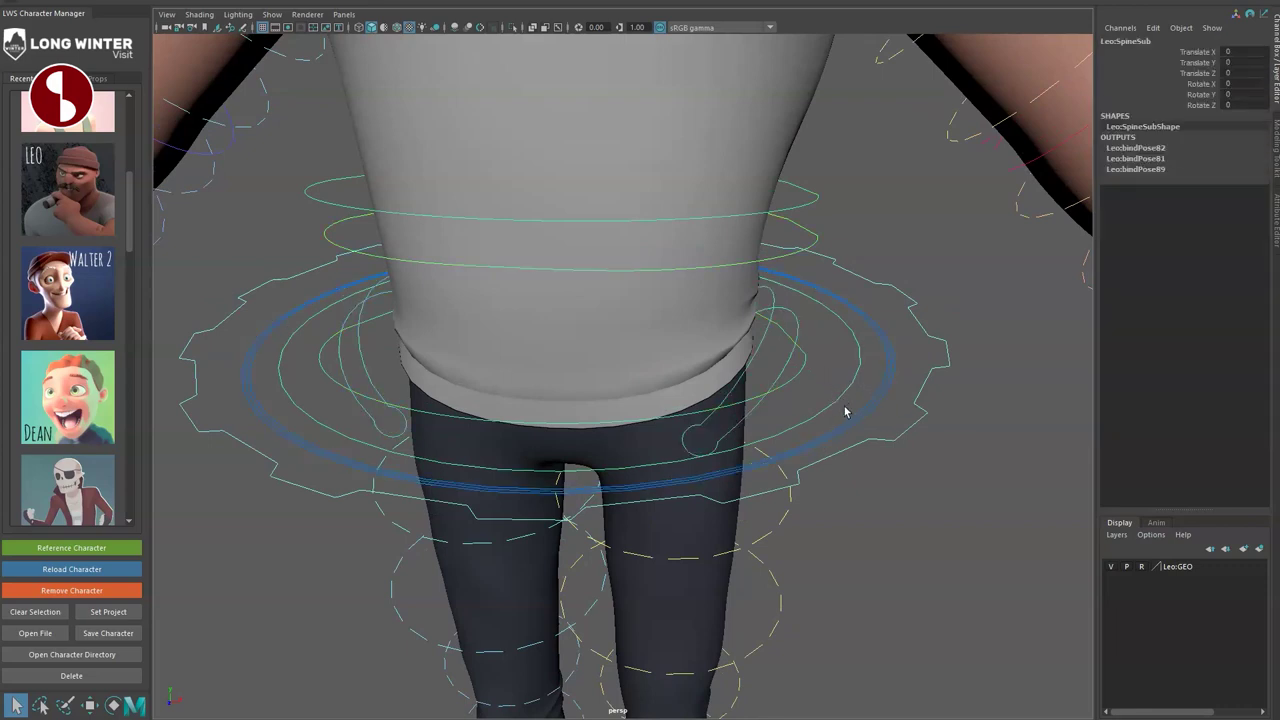
Try rotating the SpineSub control to tilt the torso, and undo the rotation.
right_click_drag(747, 479, 697, 500, "alt")
left_click_drag(697, 500, 744, 516, "alt")
right_click_drag(744, 516, 668, 442, "alt")
key("e")
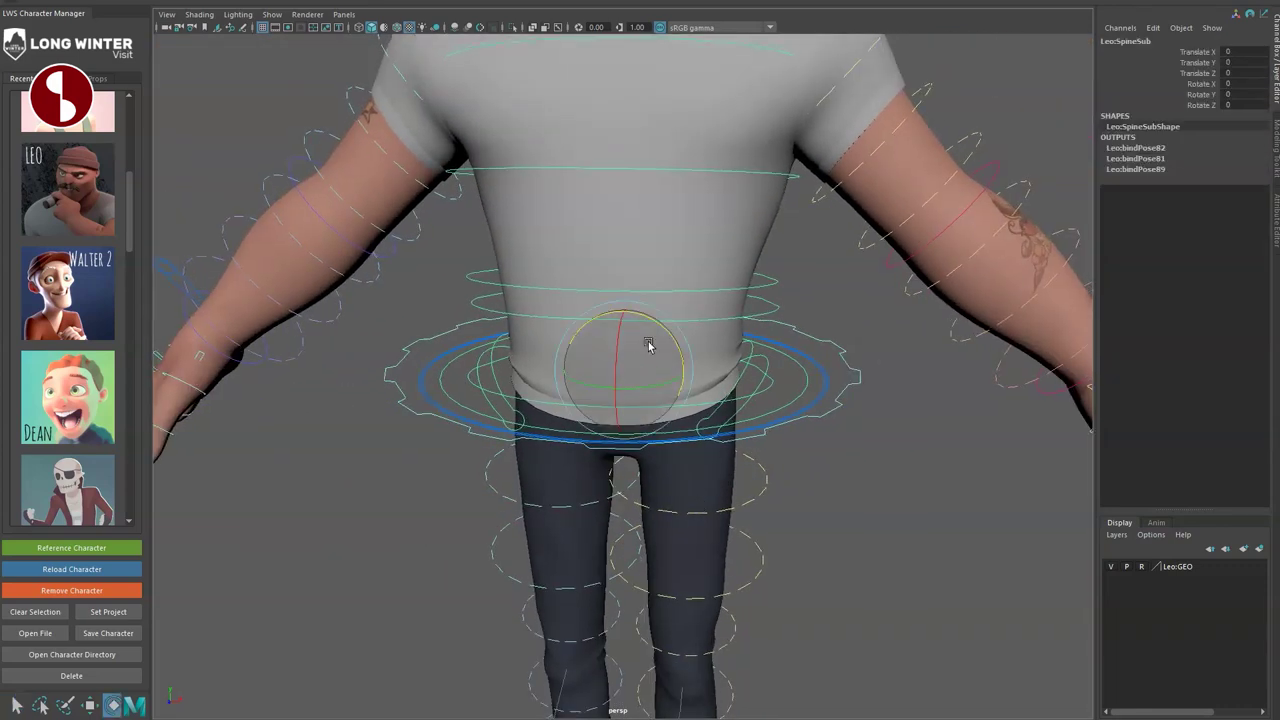
left_click_drag(655, 319, 665, 334)
left_click_drag(661, 340, 677, 371)
right_click_drag(677, 371, 563, 337, "alt")
middle_click_drag(563, 337, 591, 377, "alt")
key("ctrl+z")
Try moving the SpineSub control and rotating it once more, undoing each change.
key("w")
mouse_move(675, 440)
left_mouse_down()
mouse_move(683, 451)
mouse_move(666, 434)
left_mouse_up()
key("ctrl+z")
key("e")
mouse_move(651, 360)
left_mouse_down()
mouse_move(688, 382)
mouse_move(668, 368)
left_mouse_up()
key("w")
key("ctrl+z")
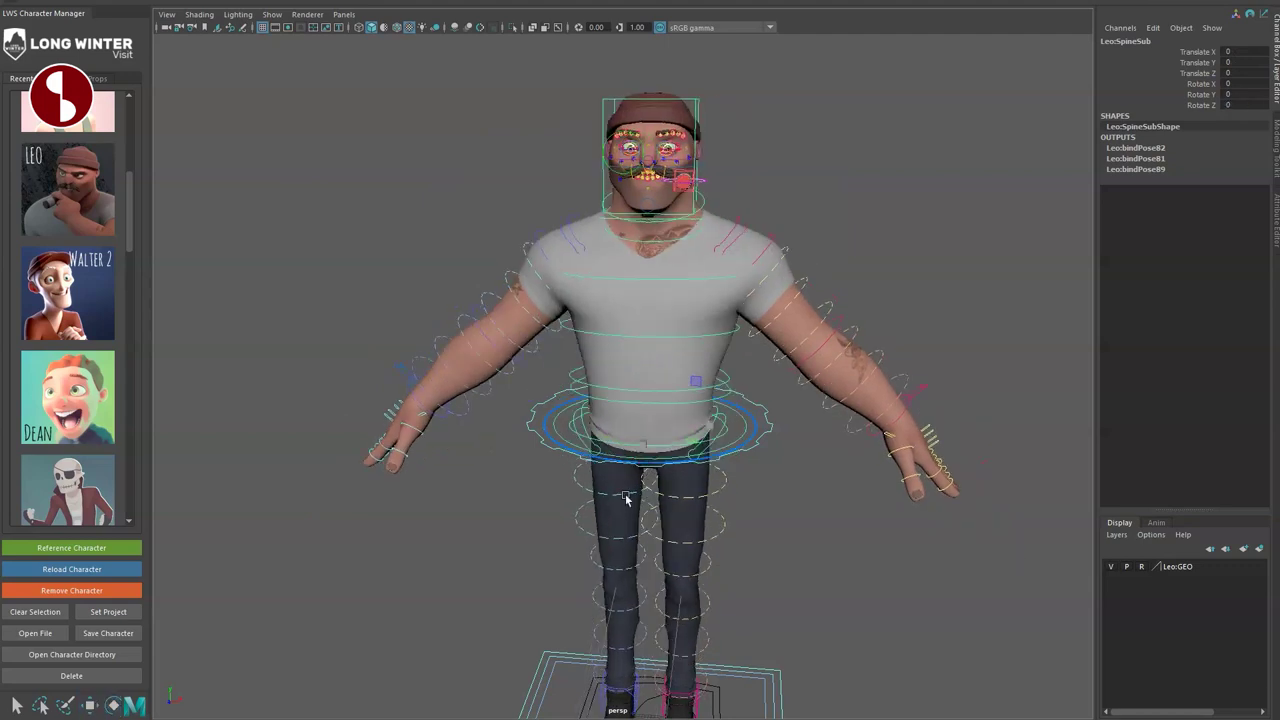
Select the SpineFK_1 control at the waist, try bending the torso with it, and undo the changes.
middle_click_drag(628, 500, 604, 483, "alt")
right_click_drag(604, 483, 738, 580, "alt")
left_click(768, 529)
left_click_drag(768, 529, 792, 525, "alt")
left_click(769, 439)
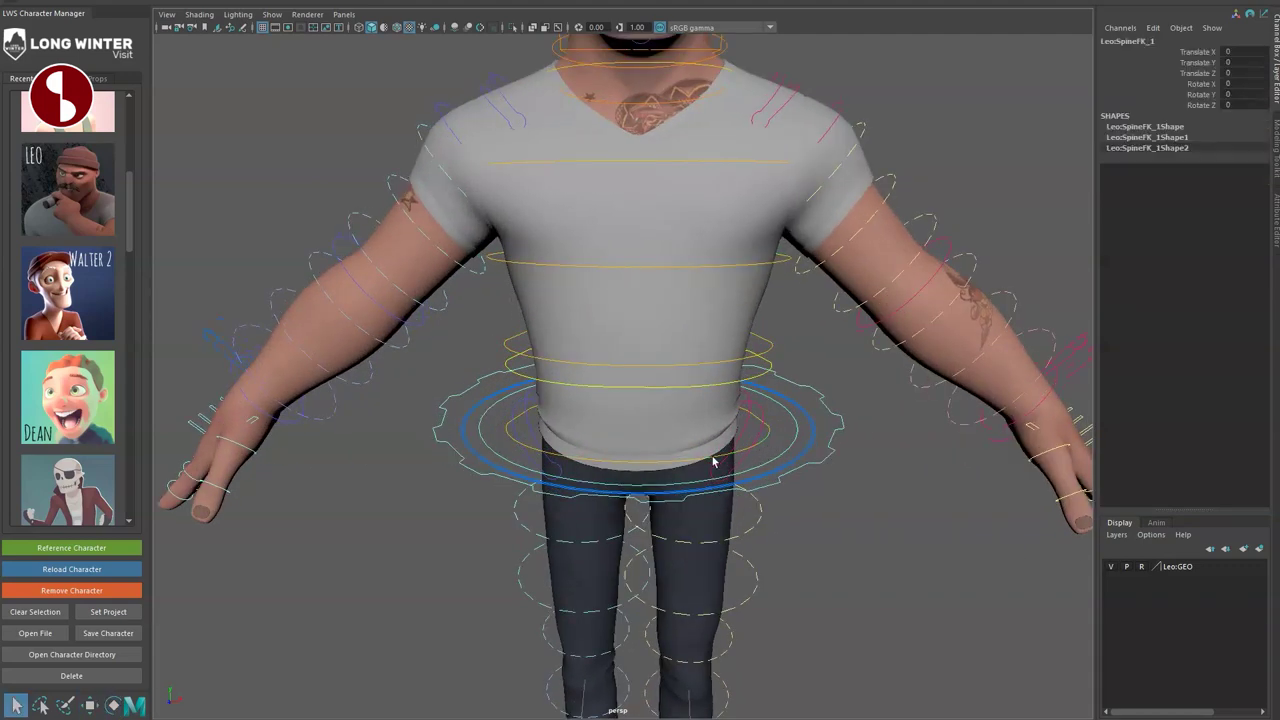
left_click_drag(715, 415, 629, 373)
left_click_drag(687, 412, 690, 413)
right_click_drag(720, 458, 668, 486, "alt")
key("ctrl+z")
left_click_drag(668, 486, 632, 443, "alt")
key("ctrl+z")
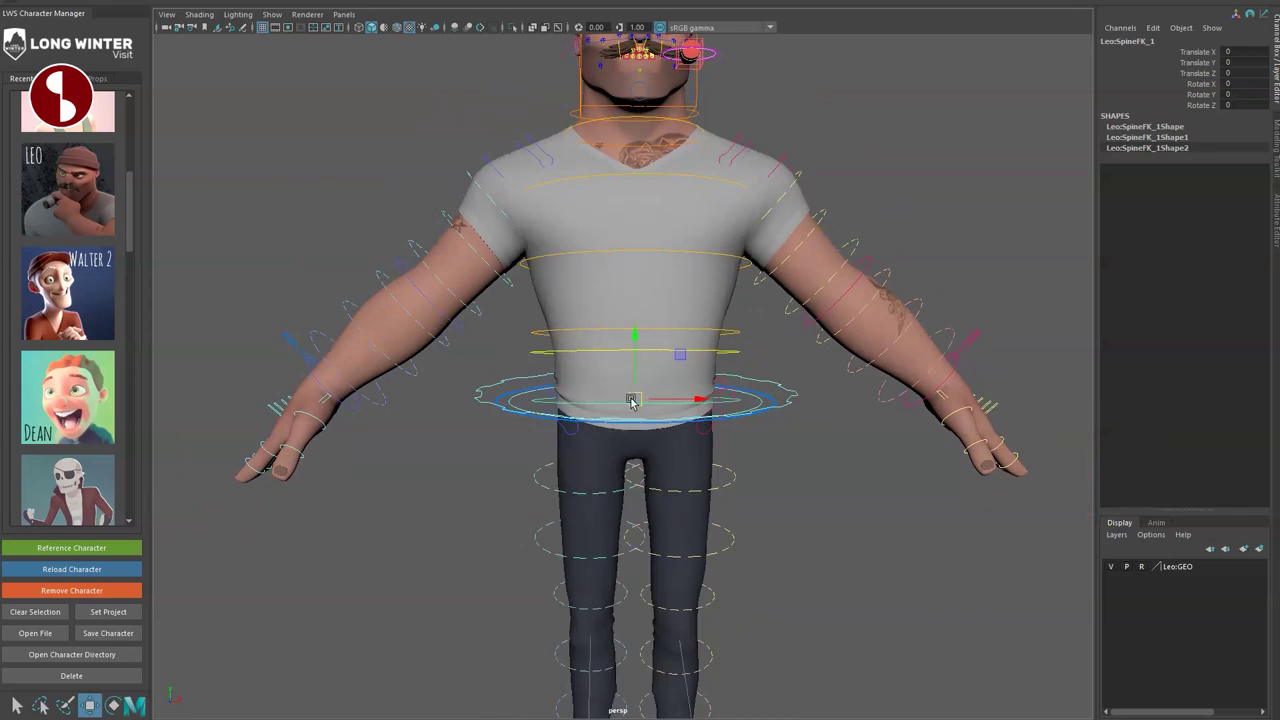
Try moving the SpineFK_1 control to shift the torso, and undo the move.
left_click_drag(640, 333, 659, 390)
key("ctrl+z")
left_click_drag(659, 400, 671, 516, "alt")
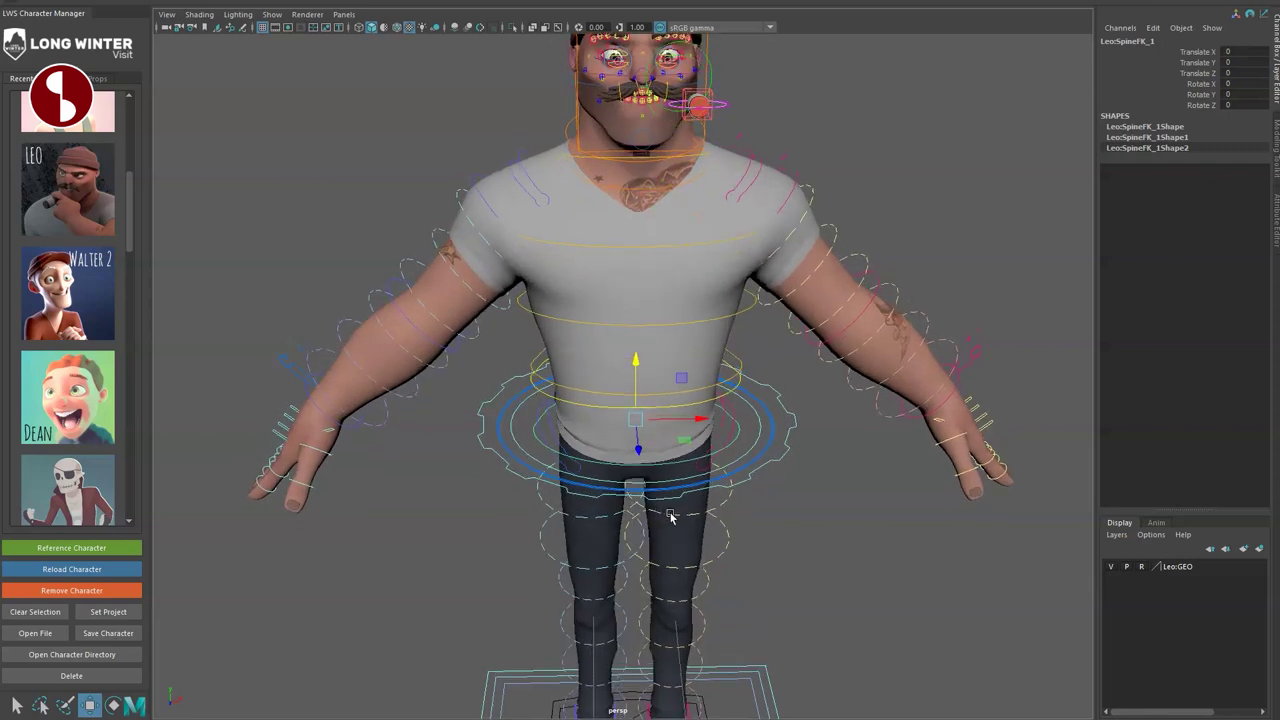
left_click(732, 409)
left_click_drag(692, 578, 660, 514, "alt")
key("ctrl+z")
Select the right hip control LegClavRT and try moving it downward to shift the top of the leg.
right_click_drag(660, 514, 726, 537, "alt")
key("q")
left_click_drag(726, 537, 700, 526, "alt")
right_click_drag(700, 526, 743, 526, "alt")
left_click_drag(743, 526, 573, 459, "alt")
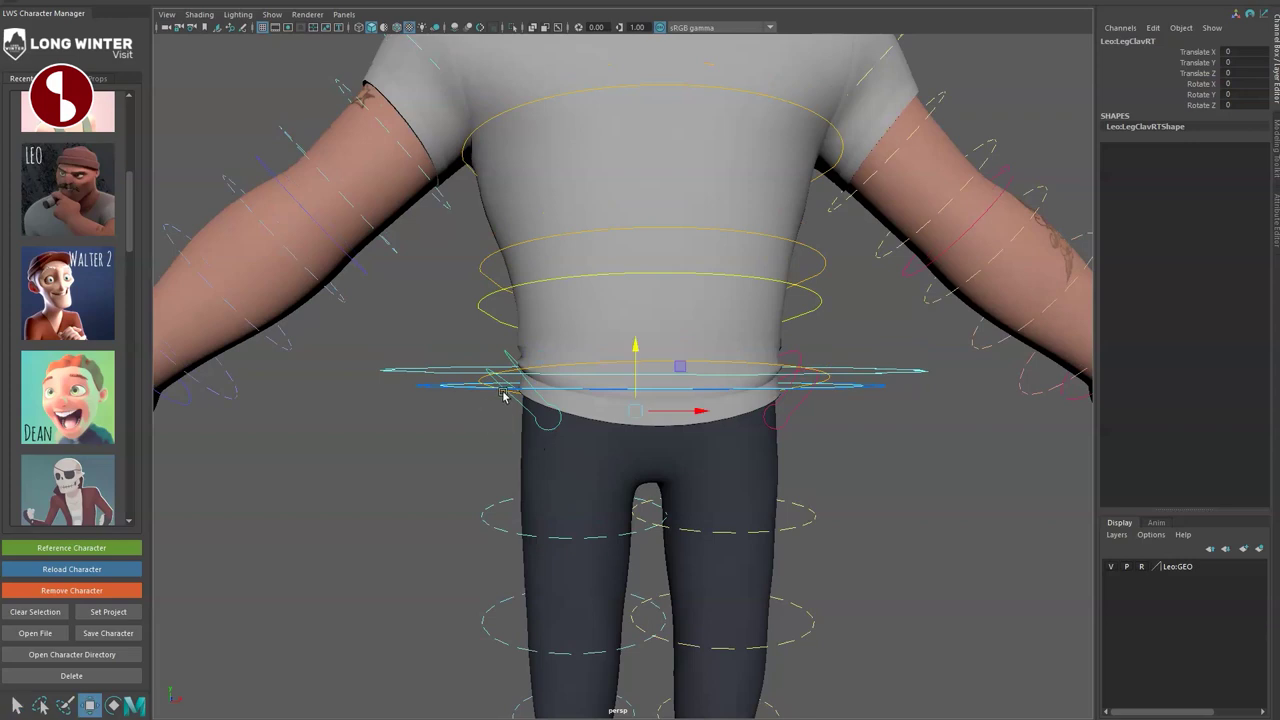
left_click_drag(636, 414, 622, 463)
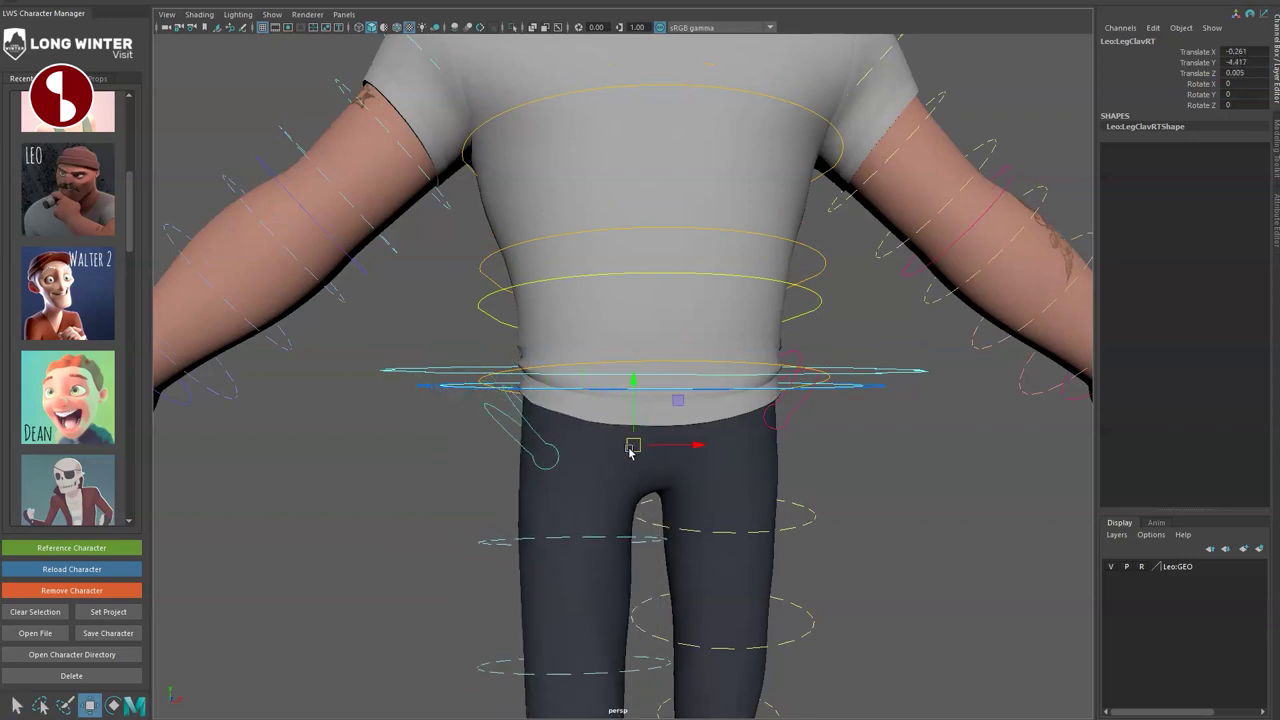
left_click_drag(693, 380, 608, 358)
left_click_drag(622, 457, 548, 459, "alt")
Select the SpineFK_Pelvis control, try rotating it, and undo each rotation.
left_click_drag(839, 351, 869, 385)
left_click_drag(869, 376, 873, 400, "alt")
left_click_drag(780, 572, 814, 548, "alt")
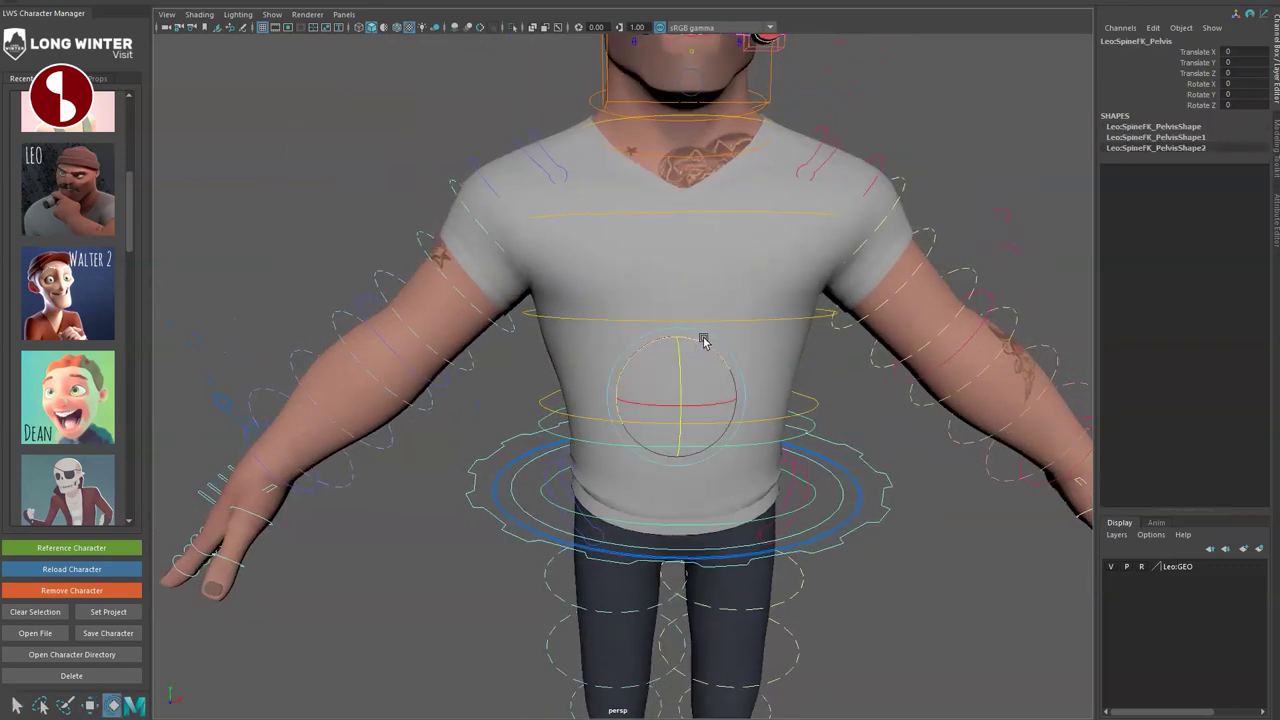
mouse_move(703, 340)
left_mouse_down()
mouse_move(737, 357)
mouse_move(699, 349)
left_mouse_up()
key("ctrl+z")
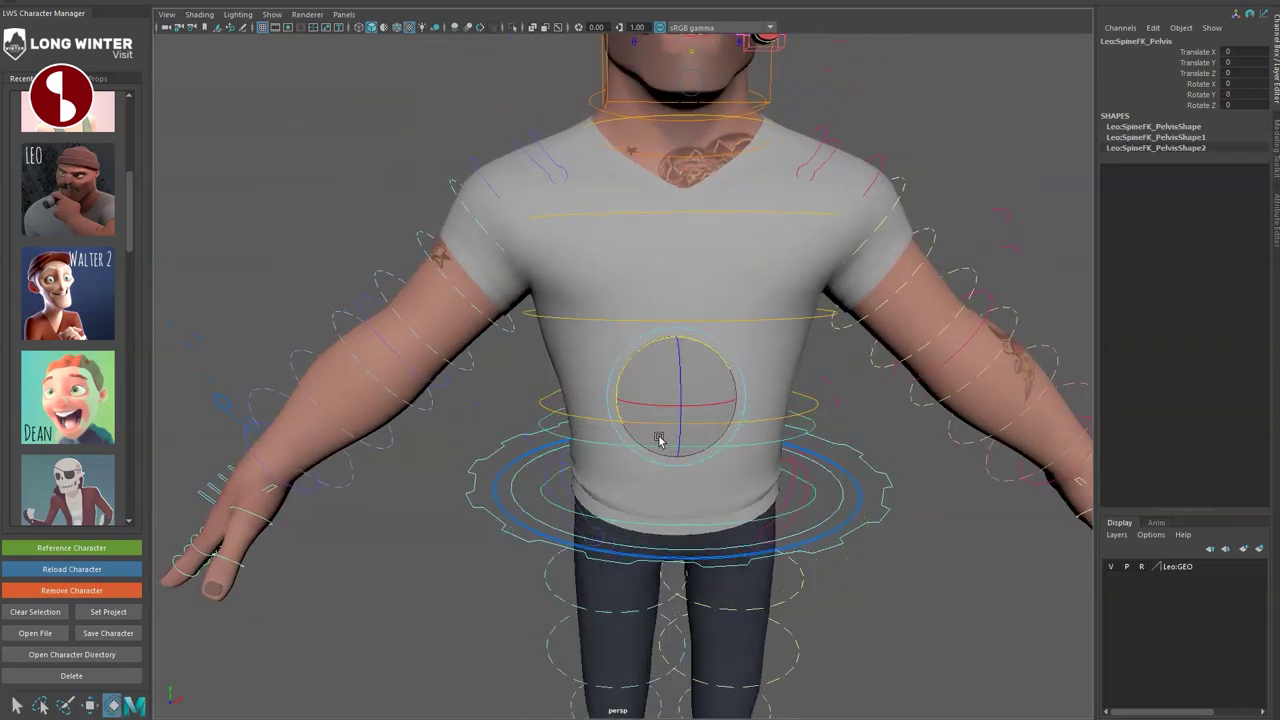
left_click_drag(659, 440, 674, 462, "alt")
scroll(707, 383, "down", 5)
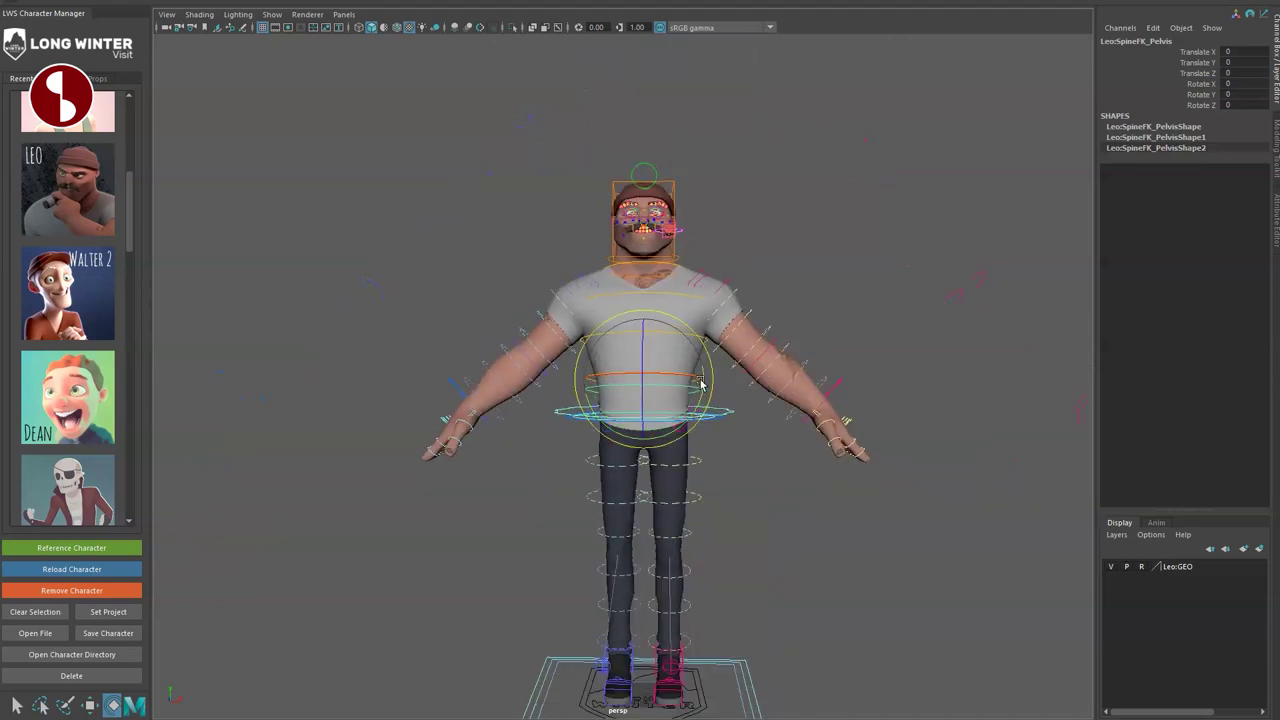
left_click_drag(703, 403, 719, 486)
key("ctrl+z")
Try rotating the lower and middle spine FK rings one after another, undoing each rotation.
left_click(707, 438)
left_click(689, 407)
key("e")
left_click_drag(674, 380, 692, 333)
key("ctrl+z")
key("ctrl+z")
key("q")
left_click(679, 368)
key("e")
key("ctrl+z")
key("q")
Try rotating and moving the upper spine FK ring around the chest, and undo the changes.
left_click(650, 329)
key("e")
left_click_drag(668, 282, 654, 383)
key("ctrl+z")
key("w")
key("ctrl+z")
key("q")
Try rotating and moving the left shoulder's clavicle control, undoing each change.
right_click_drag(643, 356, 623, 403, "alt")
left_click_drag(623, 403, 661, 376, "alt")
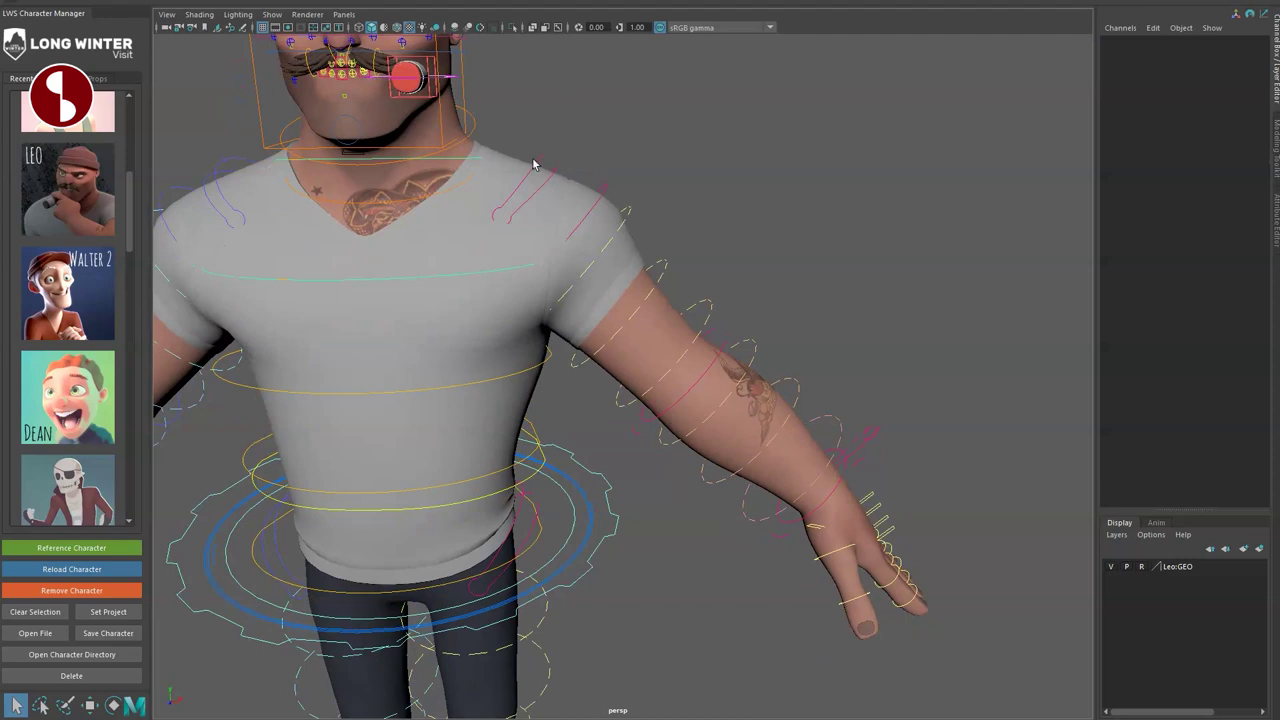
left_click(537, 188)
left_click_drag(507, 173, 535, 197)
key("ctrl+z")
mouse_move(505, 155)
left_mouse_down()
mouse_move(443, 134)
mouse_move(517, 163)
left_mouse_up()
key("ctrl+z")
key("w")
left_click_drag(472, 216, 561, 261)
key("ctrl+z")
Select ArmFK_1LF at the left shoulder, try rotating the whole arm, and undo the rotation.
left_click(606, 190)
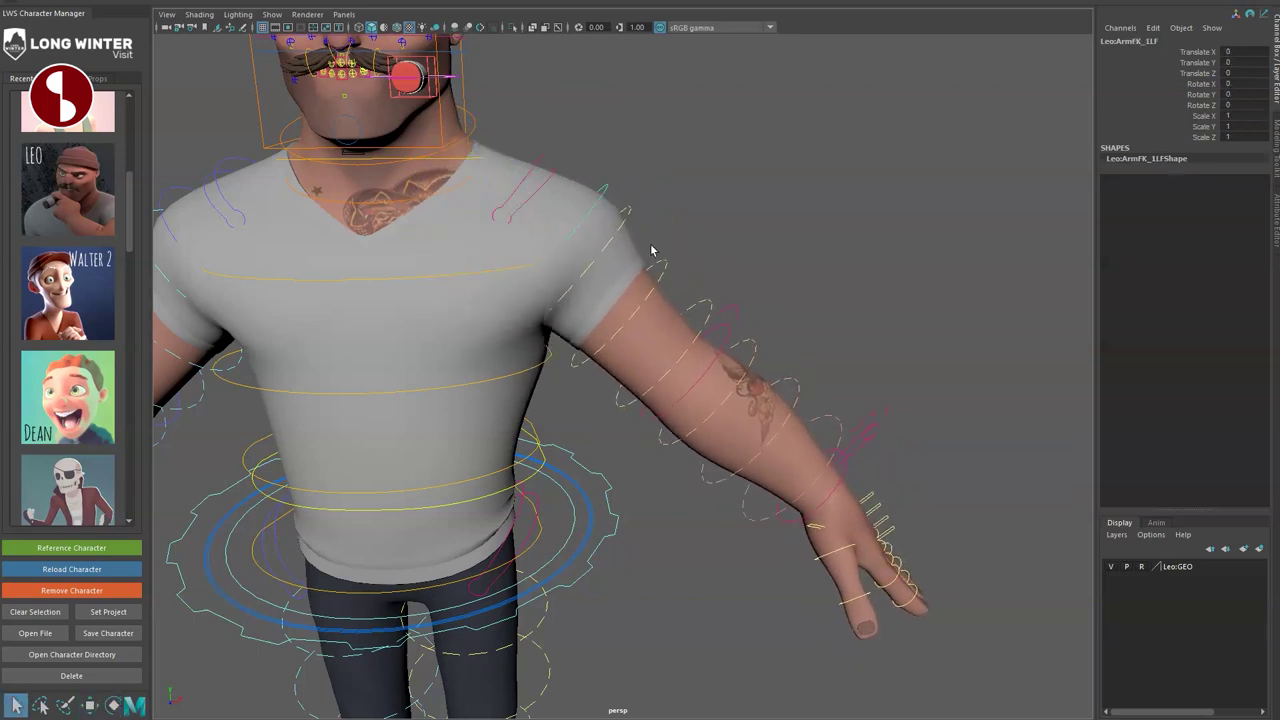
key("e")
left_click_drag(563, 189, 537, 182)
key("ctrl+z")
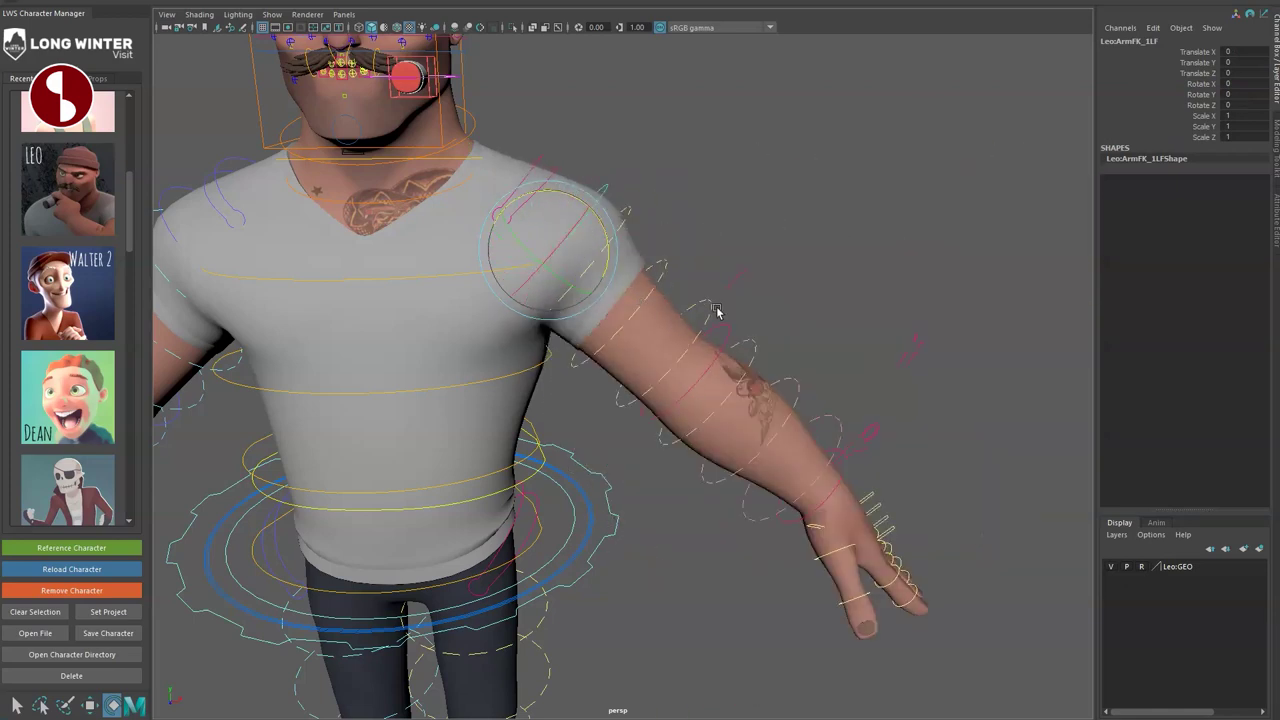
Try rotating the left elbow control ArmFK_2LF and the left wrist FK control, undoing each rotation.
left_click_drag(690, 310, 620, 316)
key("ctrl+z")
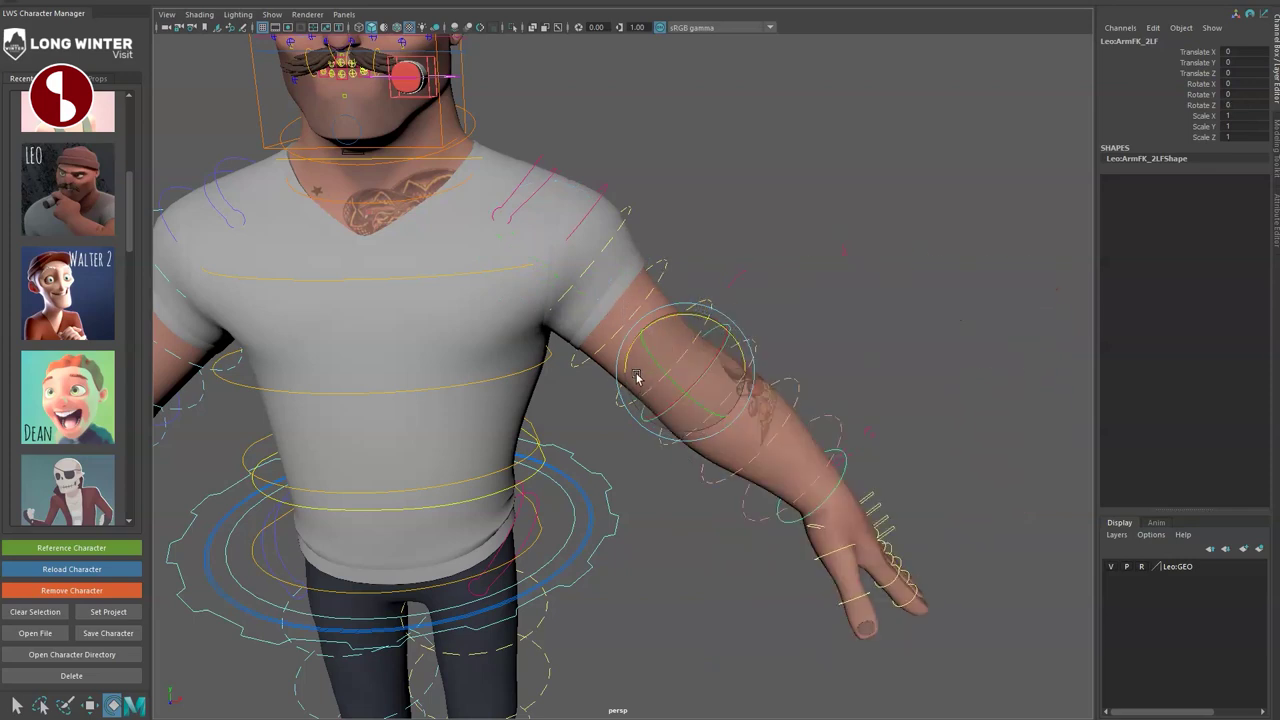
left_click_drag(669, 373, 628, 312)
key("ctrl+z")
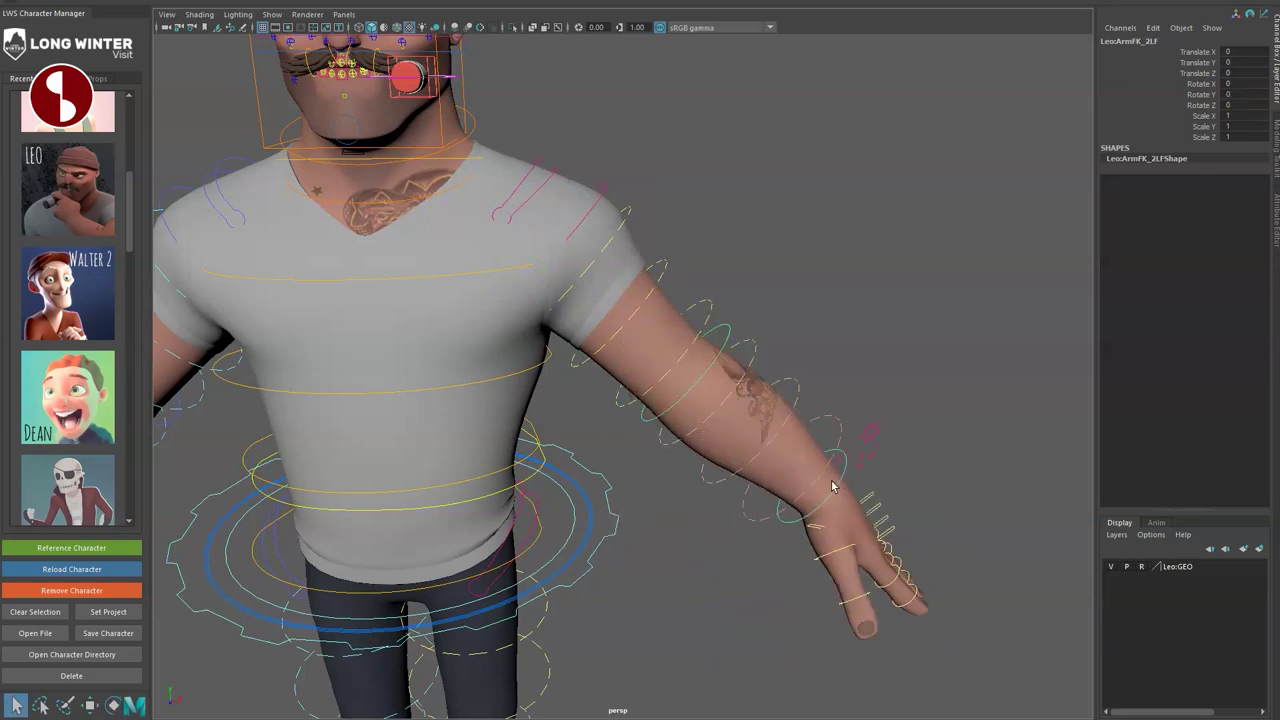
key("e")
left_click_drag(791, 488, 793, 453)
key("ctrl+z")
Set Arm Switch to 0 on ArmSettingsLF and move the left hand's IK control ArmIKLF to bend the elbow.
left_click(871, 433)
middle_click_drag(758, 155, 567, 121)
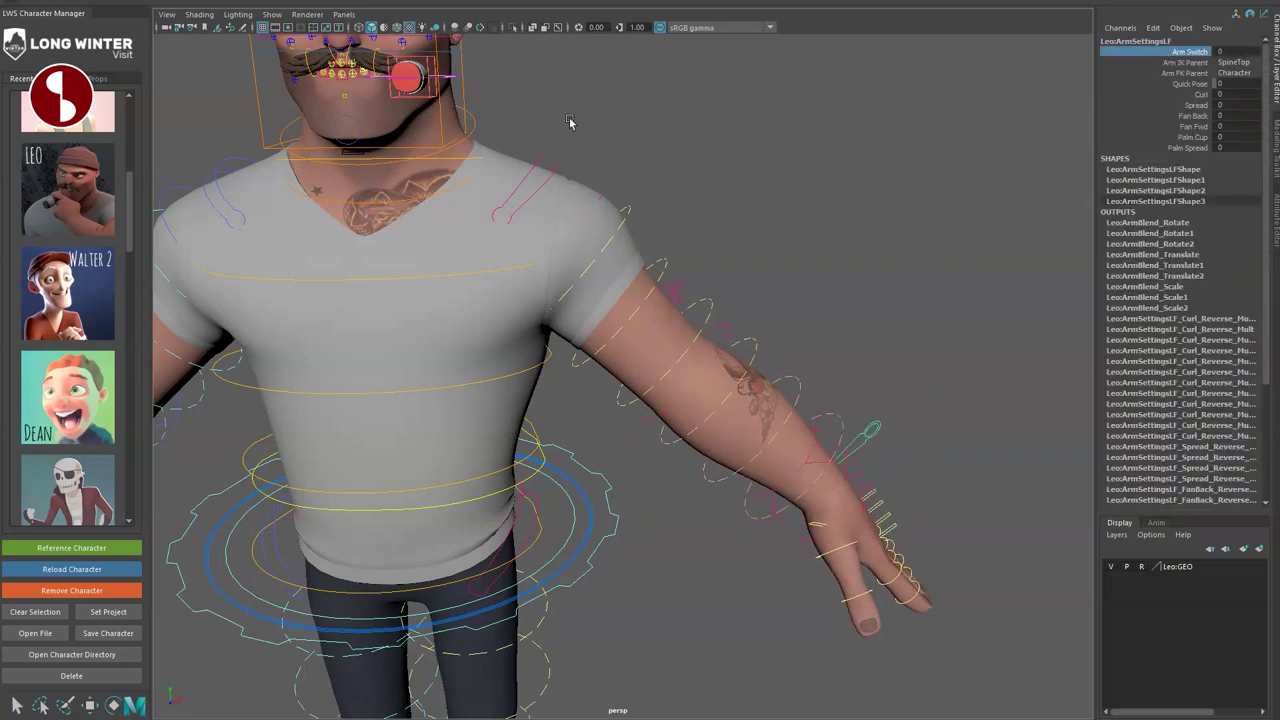
left_click(789, 540)
left_click_drag(806, 485, 748, 422)
left_click_drag(810, 497, 681, 518, "alt")
left_click_drag(587, 506, 548, 490)
left_click_drag(600, 400, 714, 371, "alt")
right_click_drag(714, 371, 633, 316, "alt")
left_click_drag(672, 410, 759, 389)
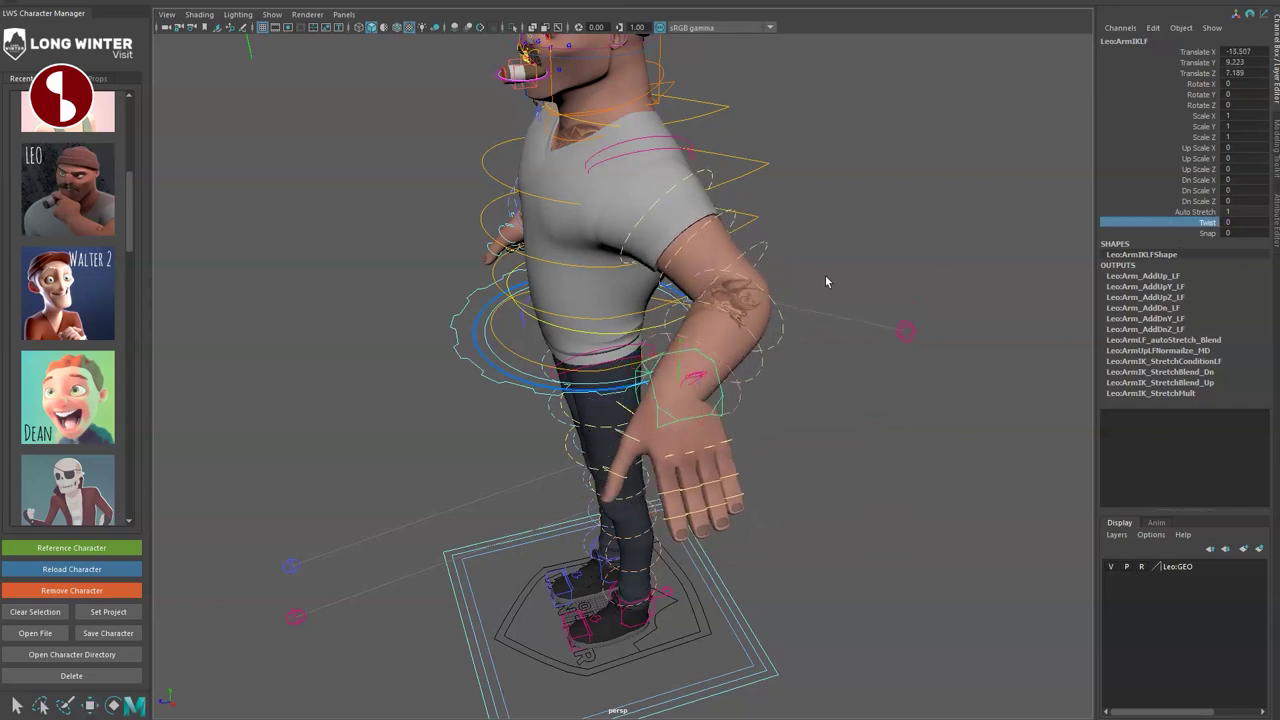
Try moving the left elbow's pole vector, undo it, and test the ArmIKLF Snap attribute at 1 and back at 0.
left_click(905, 332)
left_click_drag(903, 335, 918, 312)
key("ctrl+z")
middle_click_drag(960, 347, 1012, 347)
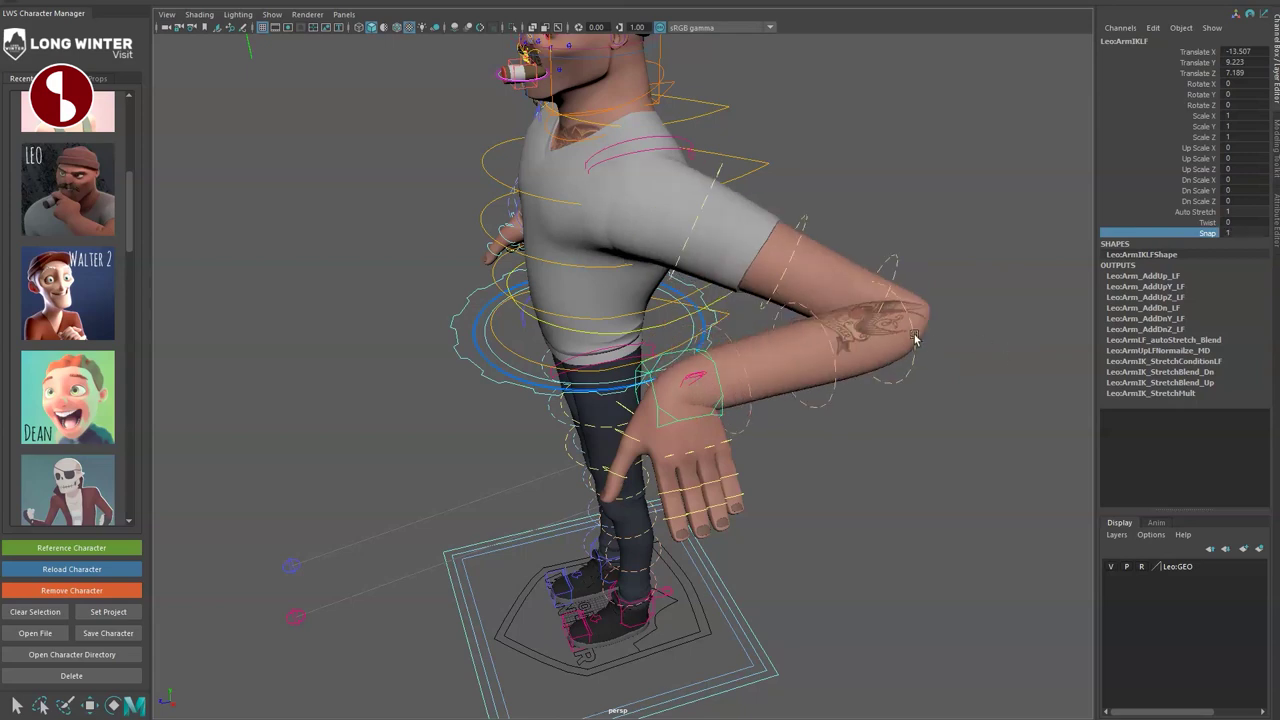
middle_click_drag(893, 346, 891, 358)
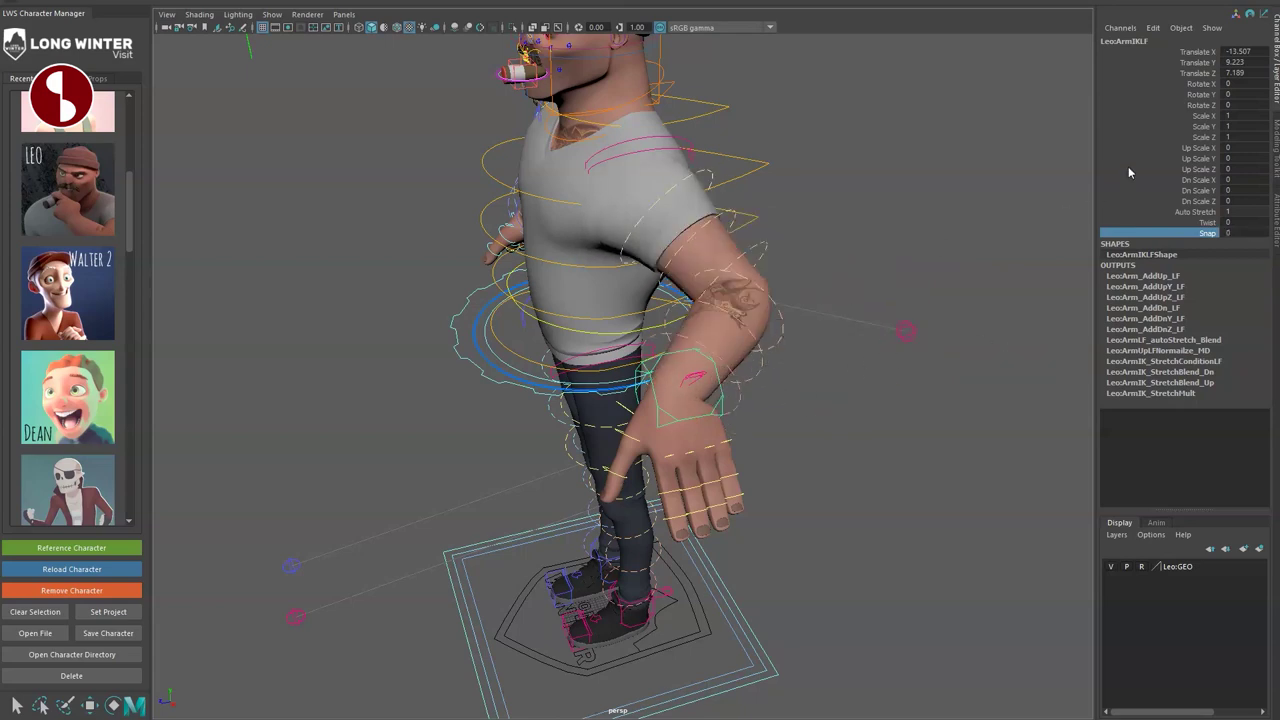
Try the Up Scale and Dn Scale attributes of ArmIKLF, and undo them together with the IK hand move.
mouse_move(936, 212)
middle_mouse_down()
mouse_move(910, 235)
mouse_move(922, 211)
middle_mouse_up()
key("ctrl+z")
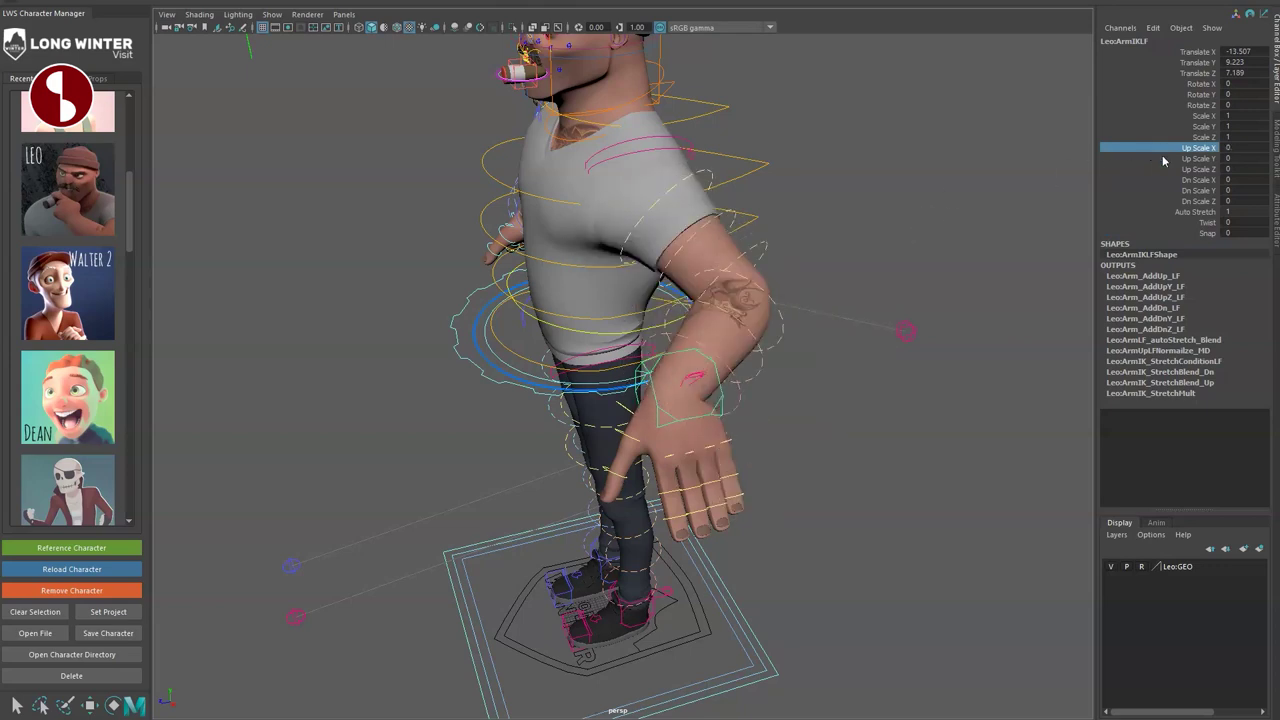
left_click_drag(1162, 149, 1159, 204)
middle_click_drag(983, 216, 997, 220)
key("ctrl+z")
key("ctrl+z")
key("ctrl+z")
key("ctrl+z")
key("ctrl+z")
key("q")
Select ArmSettingsLF, try the finger pose attributes on the left hand, and undo the changes.
left_click_drag(794, 458, 899, 435, "alt")
middle_click_drag(899, 435, 826, 378, "alt")
right_click_drag(826, 378, 905, 345, "alt")
middle_click_drag(780, 222, 432, 151)
left_click_drag(883, 444, 794, 407, "alt")
left_click_drag(854, 366, 876, 354, "alt")
middle_click_drag(876, 354, 906, 188)
key("ctrl+z")
Try the Fan Back and Fan Fwd attributes on the left hand's fingers, undoing each change.
left_click(1149, 104)
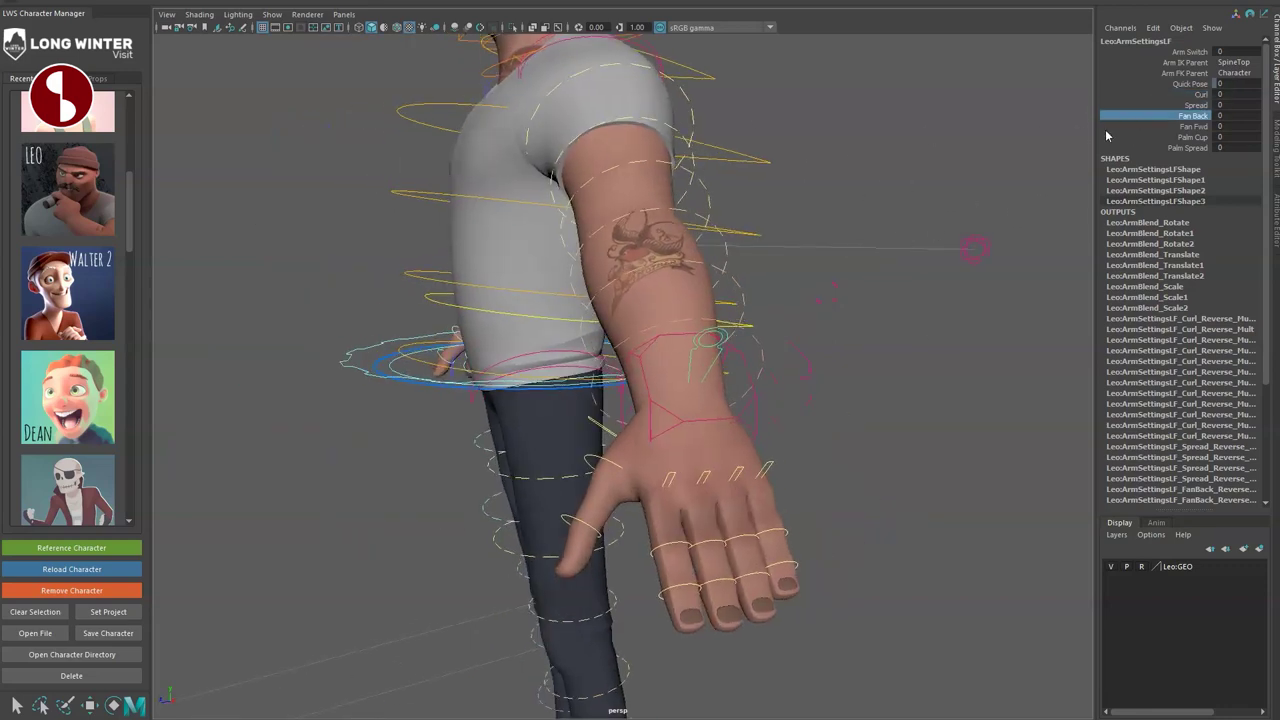
middle_click_drag(800, 239, 482, 250)
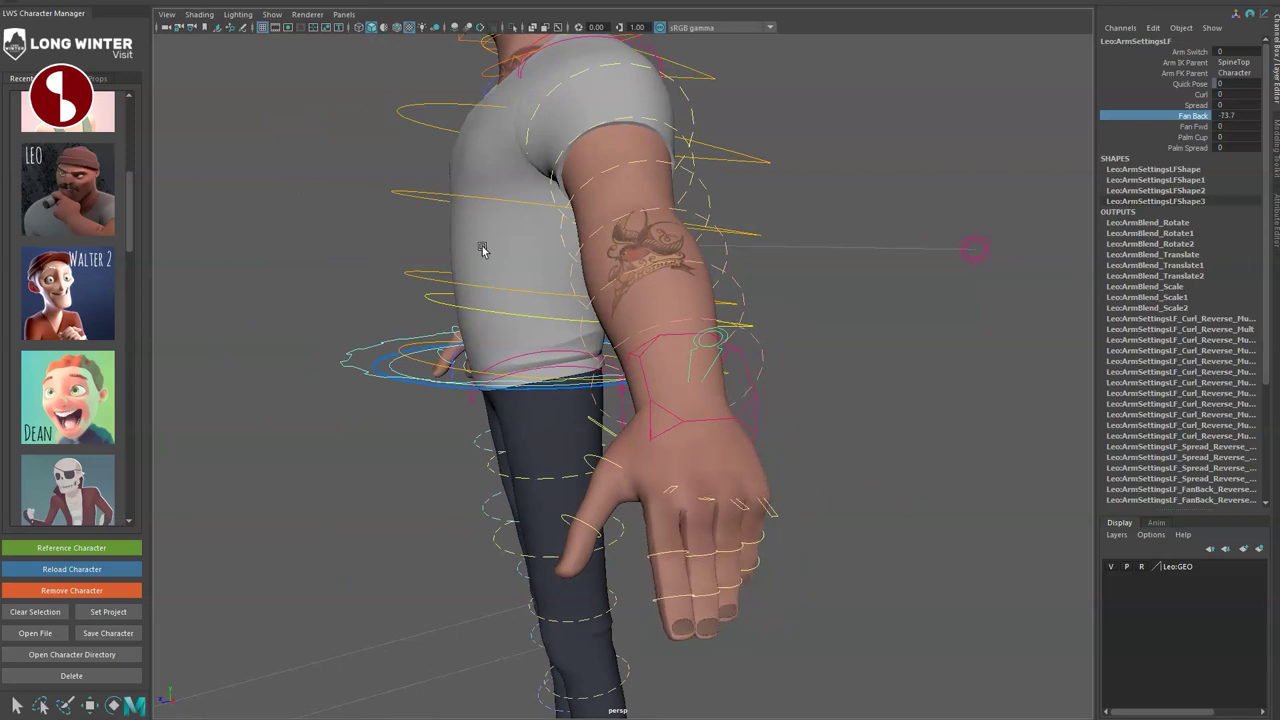
key("ctrl+z")
left_click(1141, 127)
middle_click_drag(720, 170, 1040, 175)
key("ctrl+z")
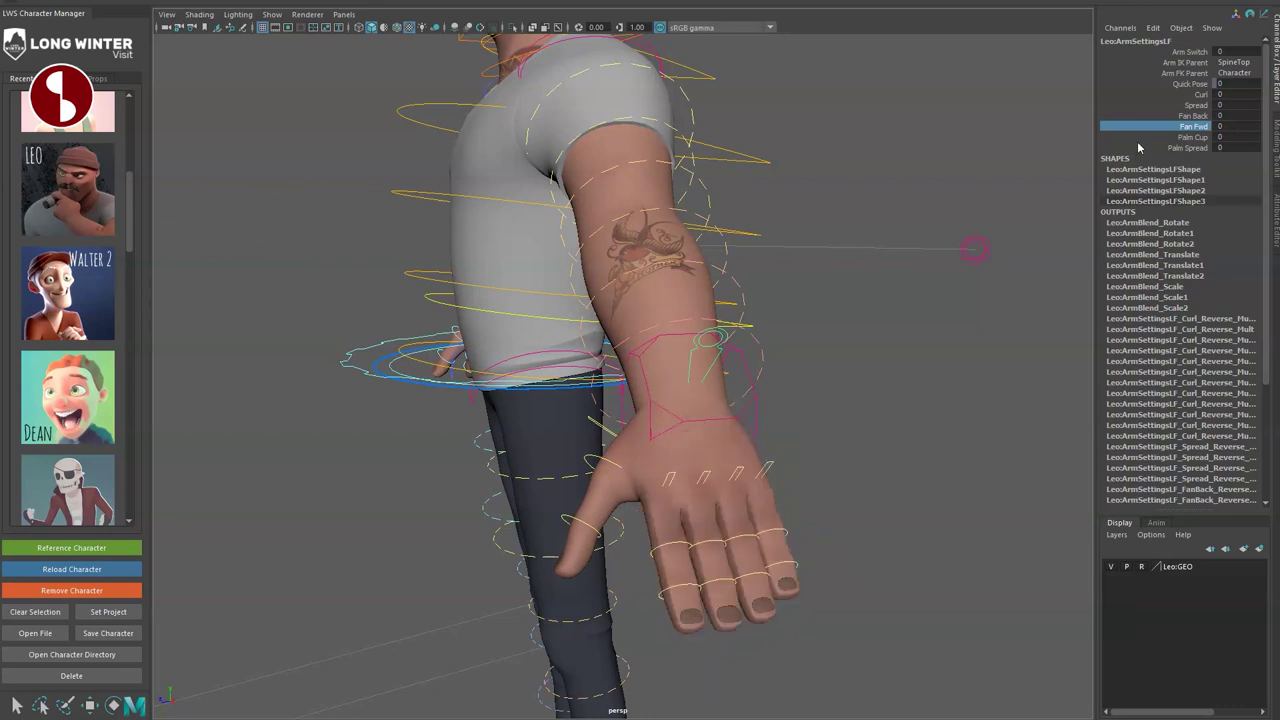
Try the Palm Cup and Palm Spread attributes on the left hand, undoing each change.
middle_click_drag(763, 264, 395, 285)
key("ctrl+z")
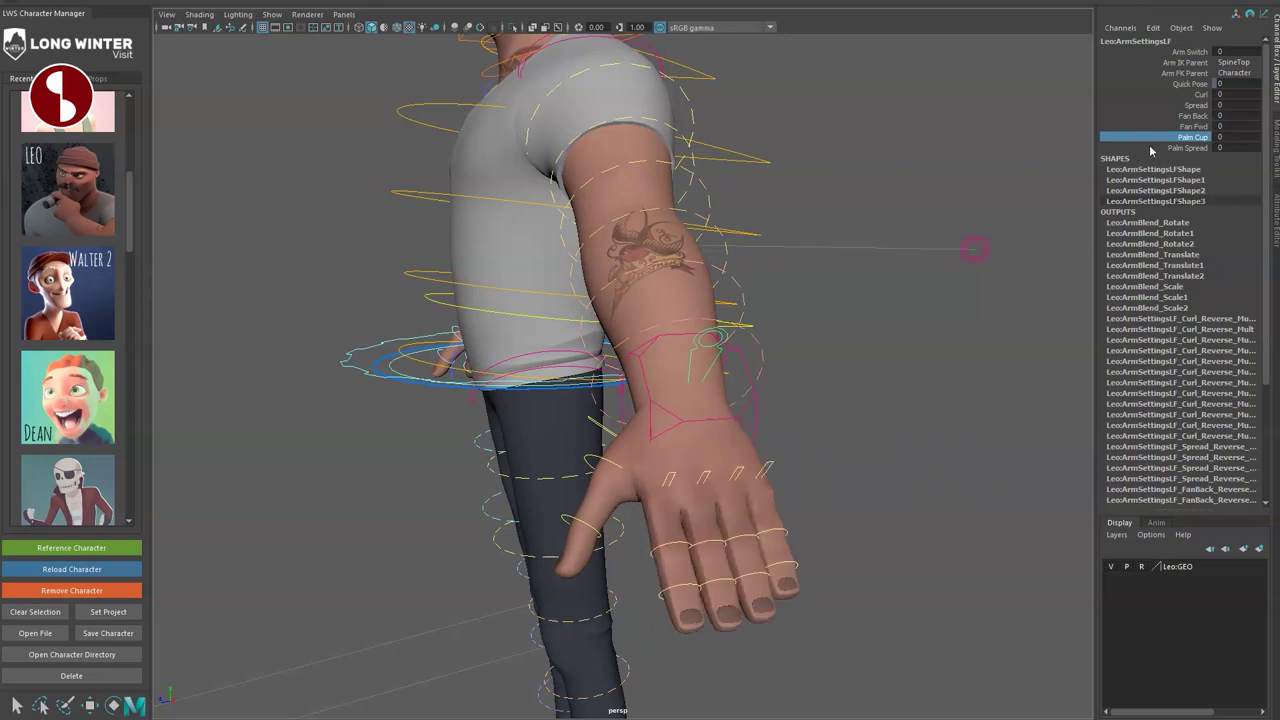
middle_click_drag(776, 302, 736, 288)
key("ctrl+z")
Select the left pinky's base control ArmHandPinkyLF and try rotating it.
right_click_drag(650, 350, 802, 422, "alt")
left_click(888, 308)
key("e")
left_click_drag(831, 362, 876, 396)
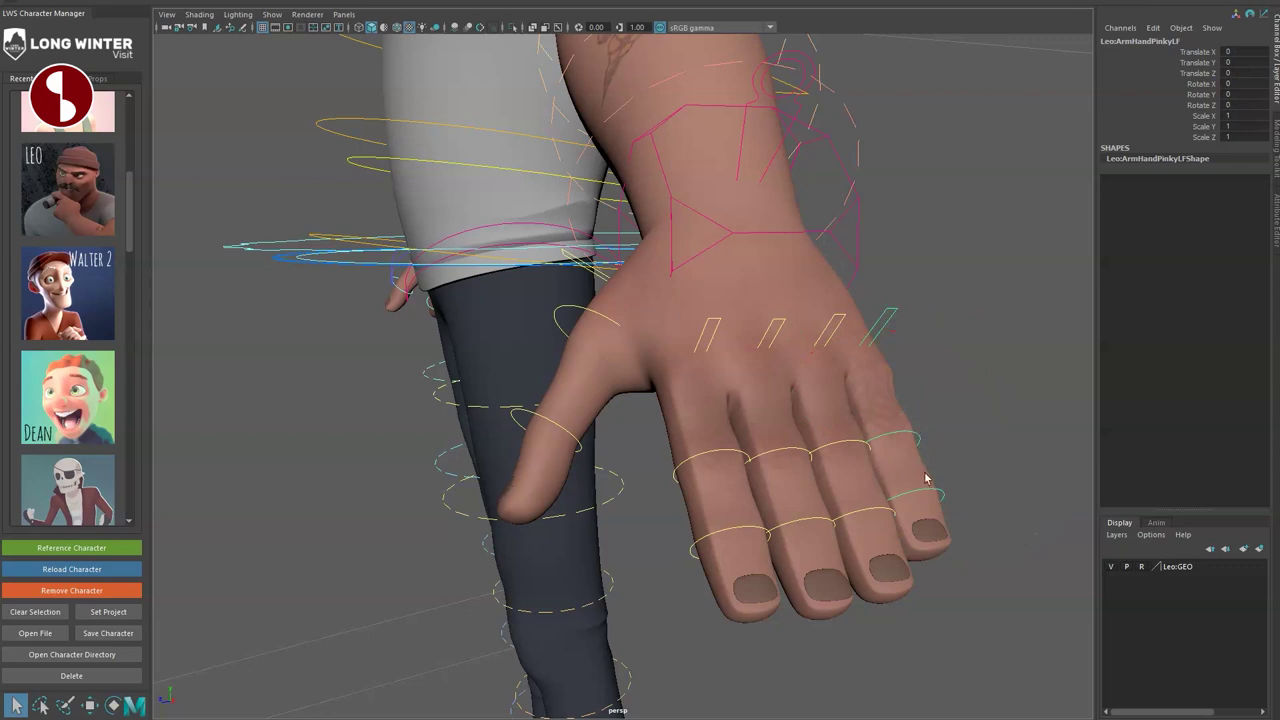
Try transforming the left pinky's joint controls ArmHandPinkyFK_1LF and ArmHandPinkyFK_2LF, undoing each change.
left_click_drag(929, 468, 905, 441)
key("ctrl+z")
left_click_drag(908, 503, 963, 537)
key("ctrl+z")
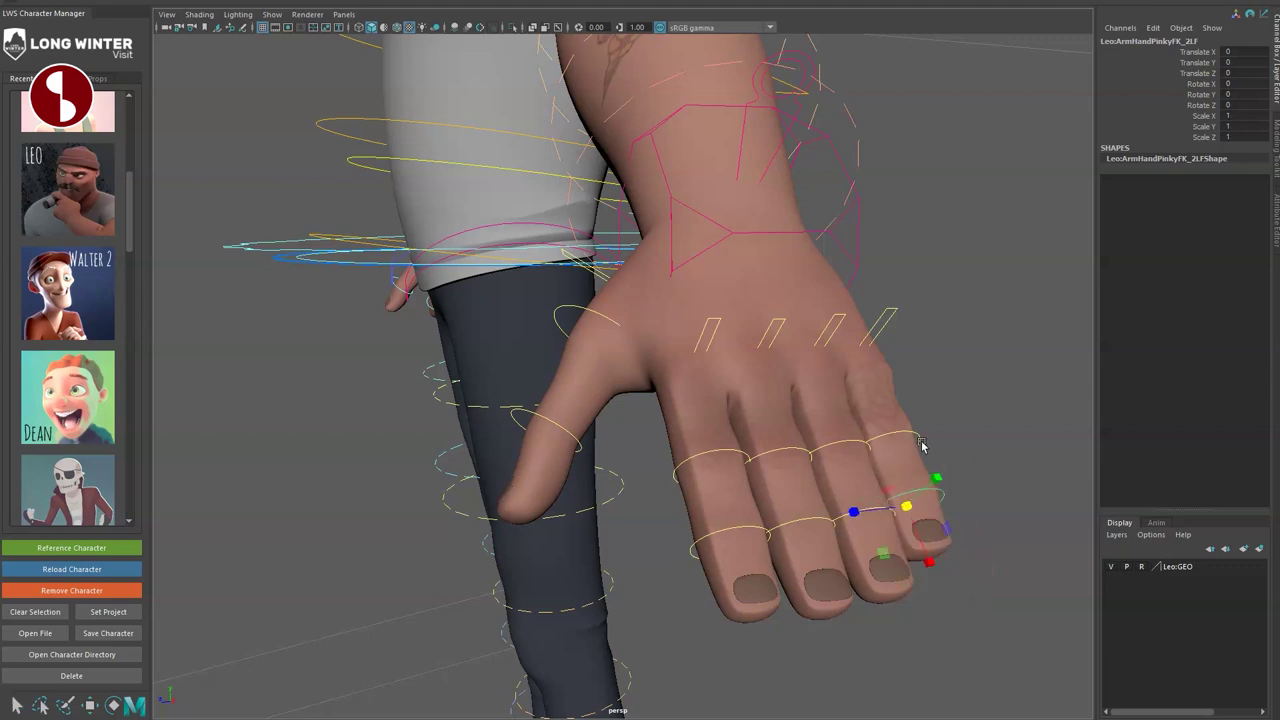
key("q")
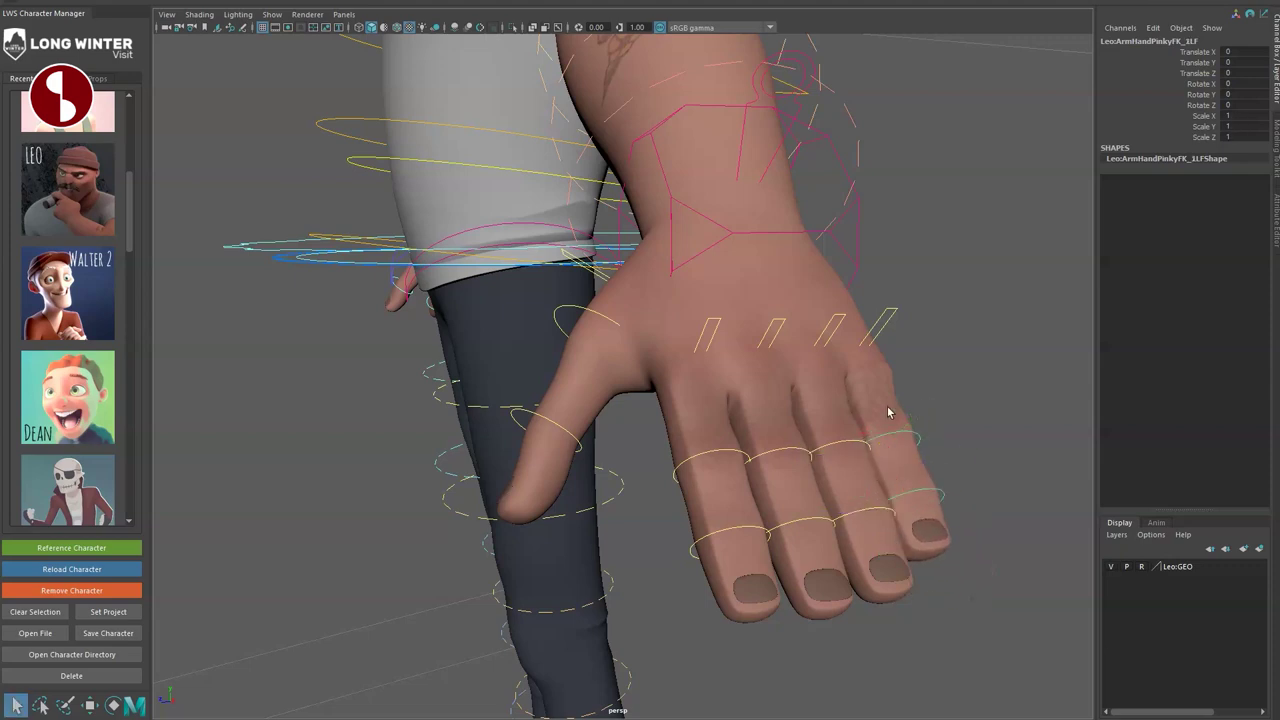
Look over the left hand's thumb and wrist controls, and check the Arm FK Parent options on ArmSettingsLF.
left_click(880, 330)
left_click_drag(570, 440, 722, 454, "alt")
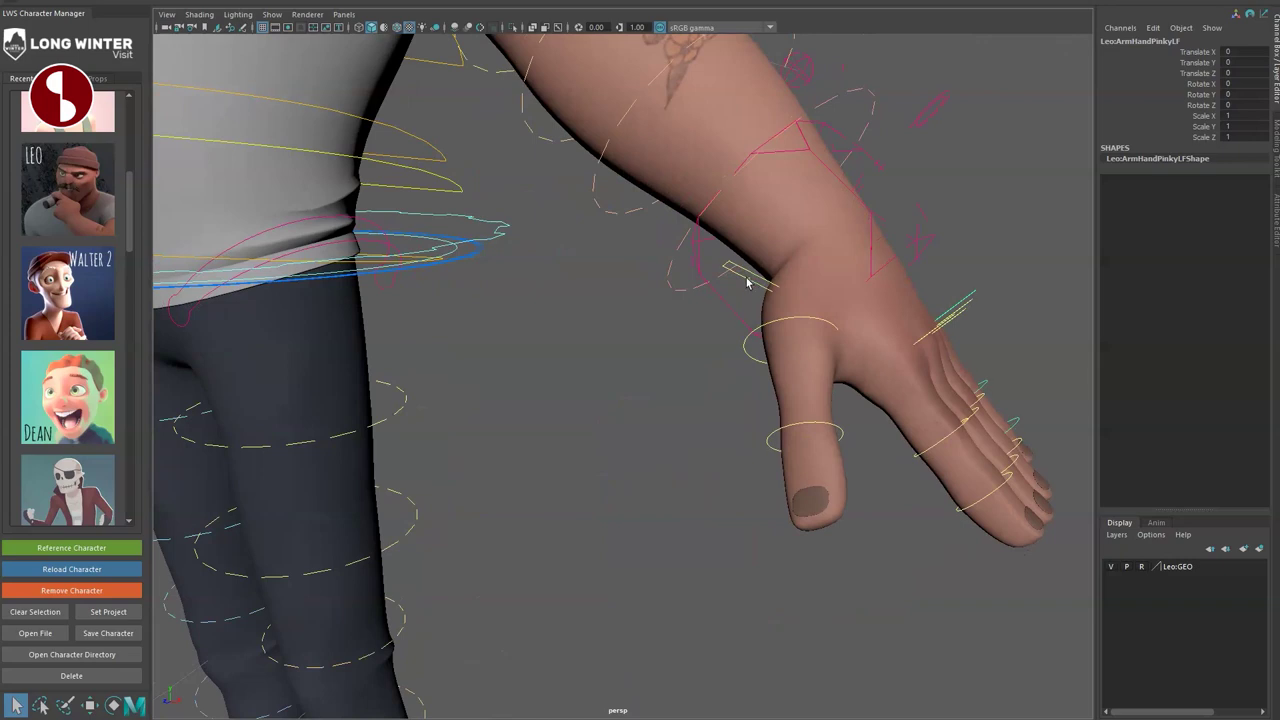
left_click_drag(724, 367, 708, 440, "alt")
left_click(848, 206)
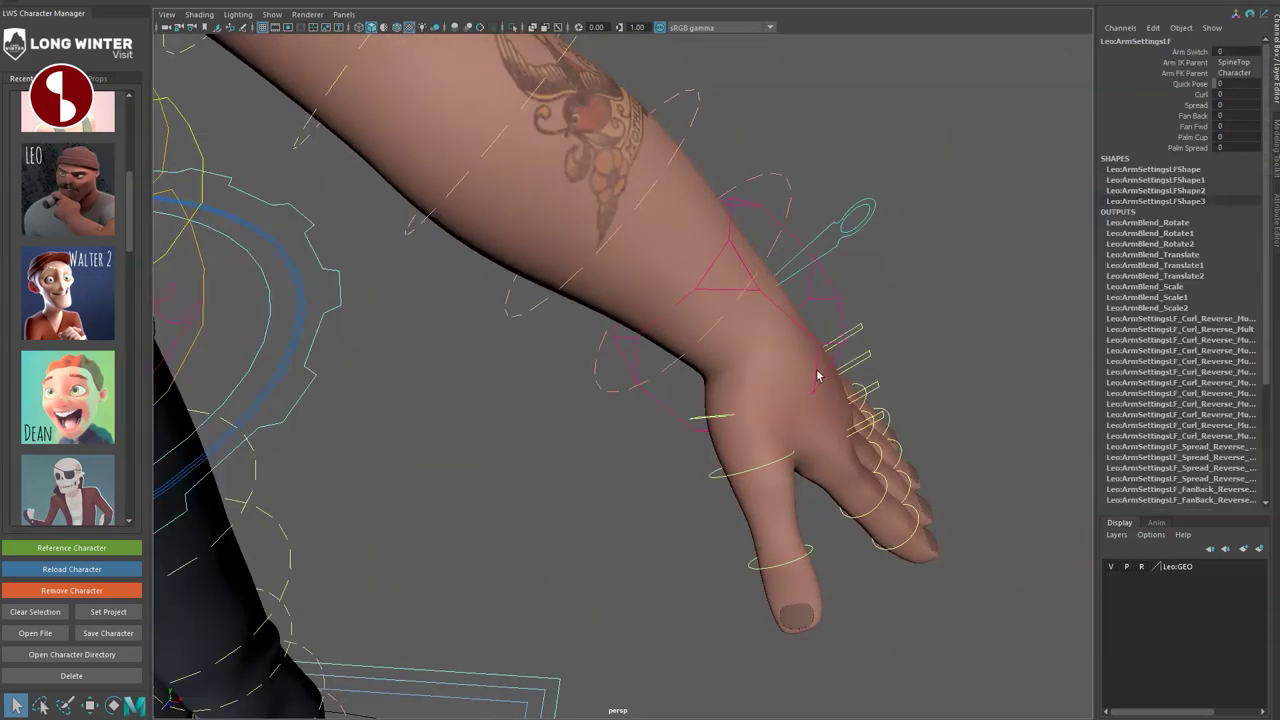
left_click_drag(810, 349, 833, 435, "alt")
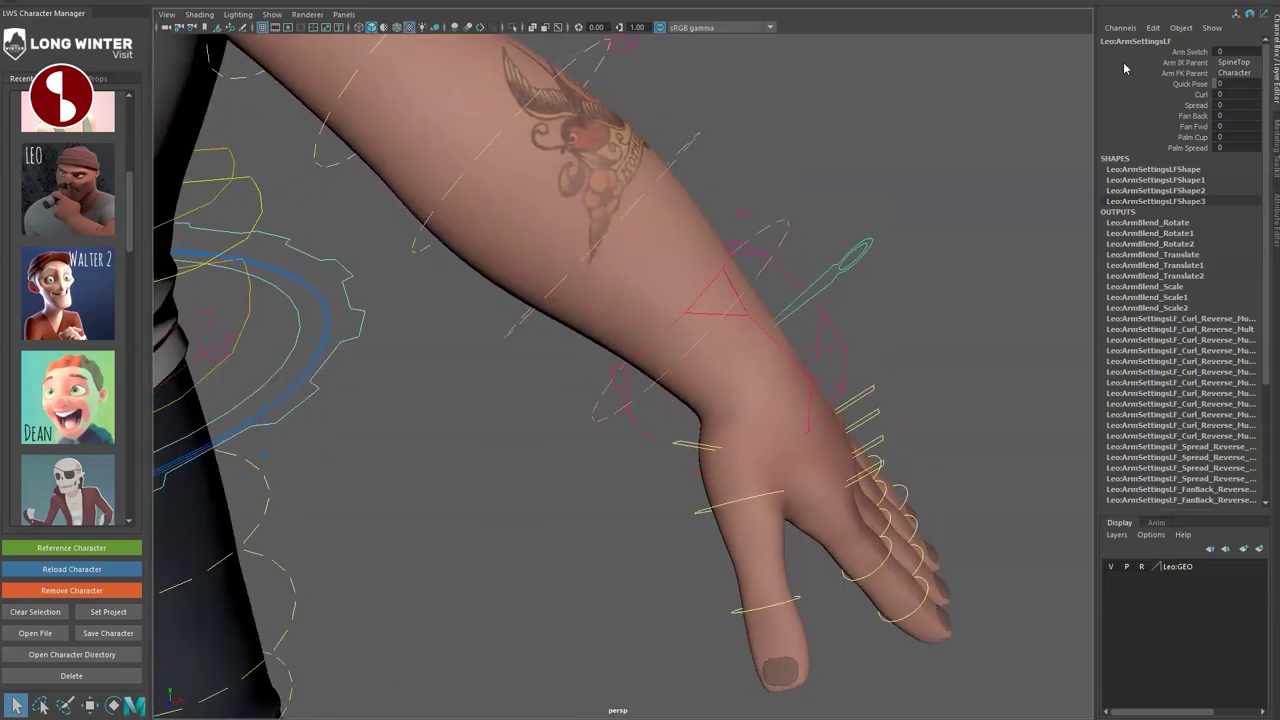
left_click(1238, 73)
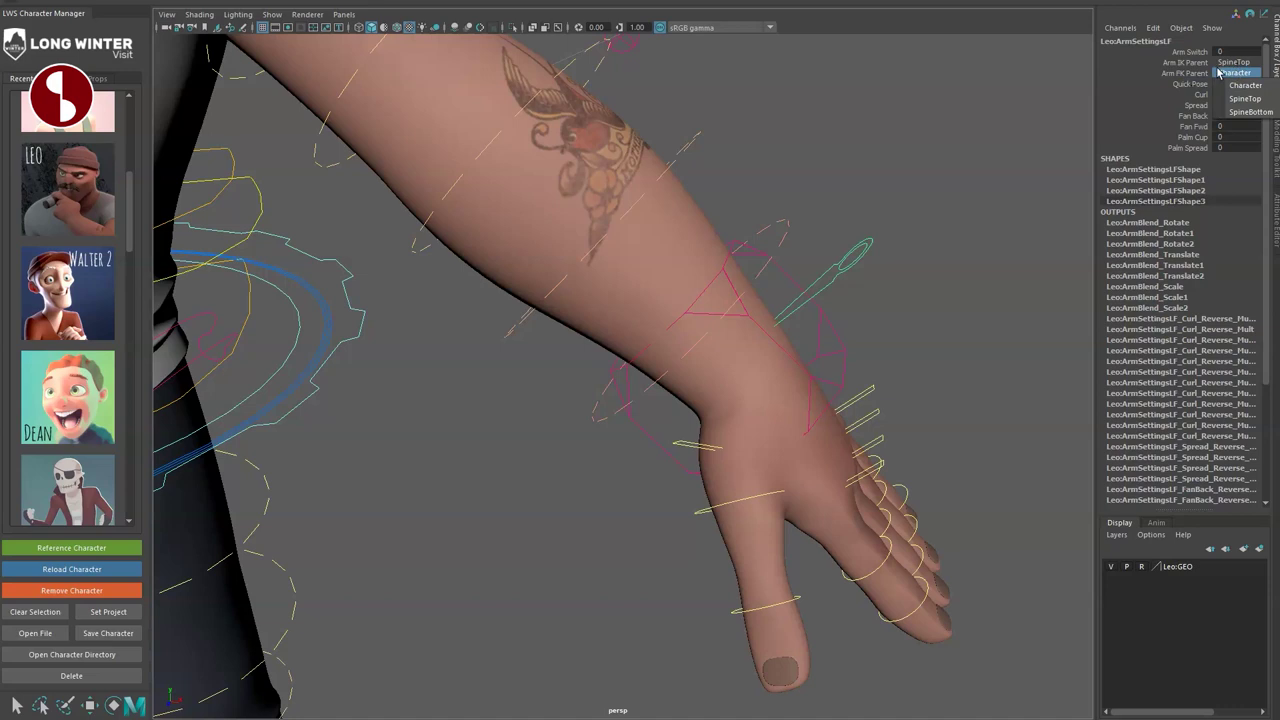
left_click(968, 190)
Reselect ArmSettingsLF and switch the left arm from IK to FK with the Arm Switch attribute.
left_click_drag(732, 415, 831, 449, "alt")
right_click_drag(831, 449, 641, 390, "alt")
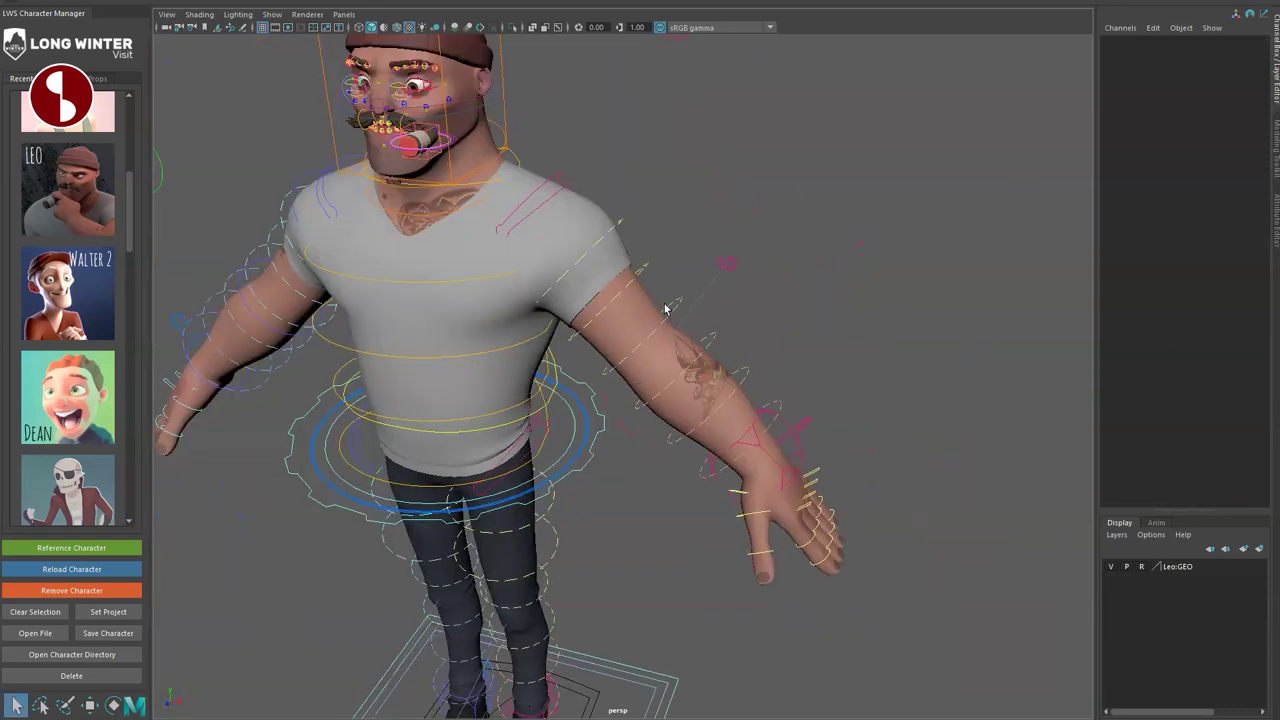
left_click_drag(681, 230, 768, 328, "alt")
left_click(804, 393)
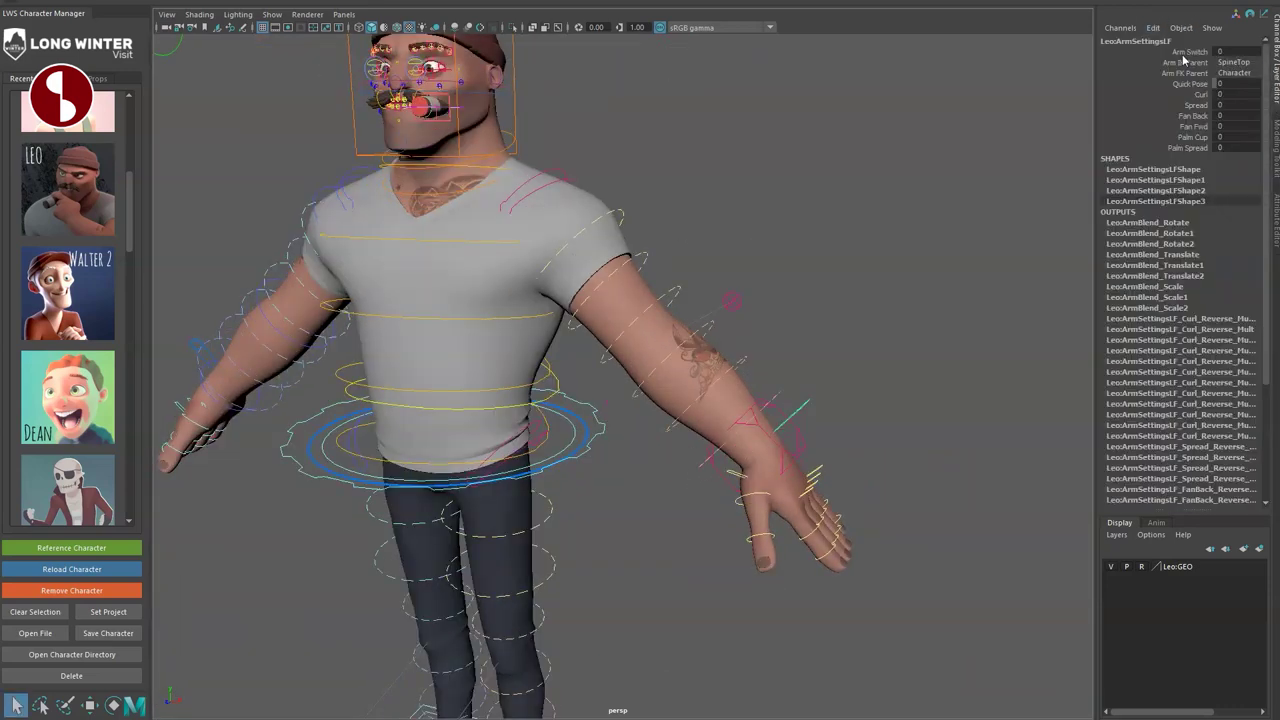
left_click(1188, 52)
middle_click_drag(938, 187, 958, 187)
Try moving the left upper arm's bendy controls bendy_ArmUp3LF and bendy_ArmUp2LF, and restore their positions.
mouse_move(658, 517)
left_mouse_down("alt")
mouse_move(574, 517)
mouse_move(683, 508)
mouse_move(658, 517)
left_mouse_up("alt")
left_click(654, 316)
left_click_drag(645, 320, 656, 307)
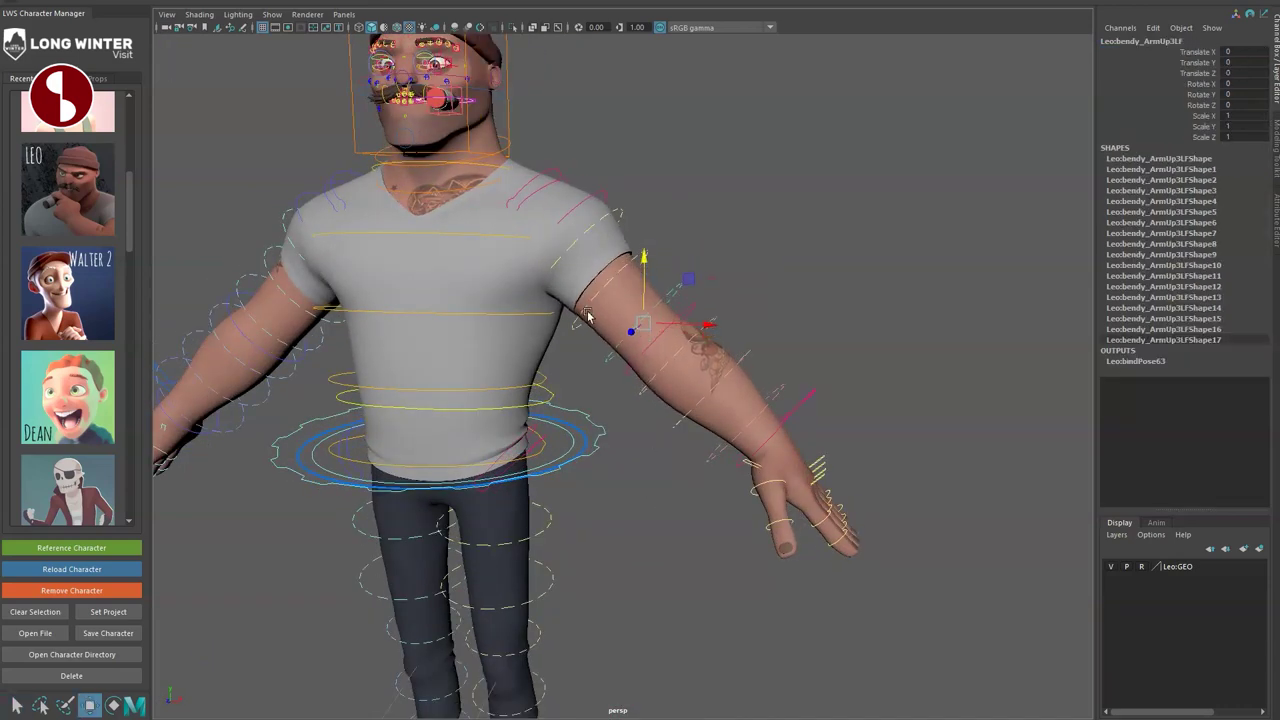
left_click(574, 332)
left_click(615, 292)
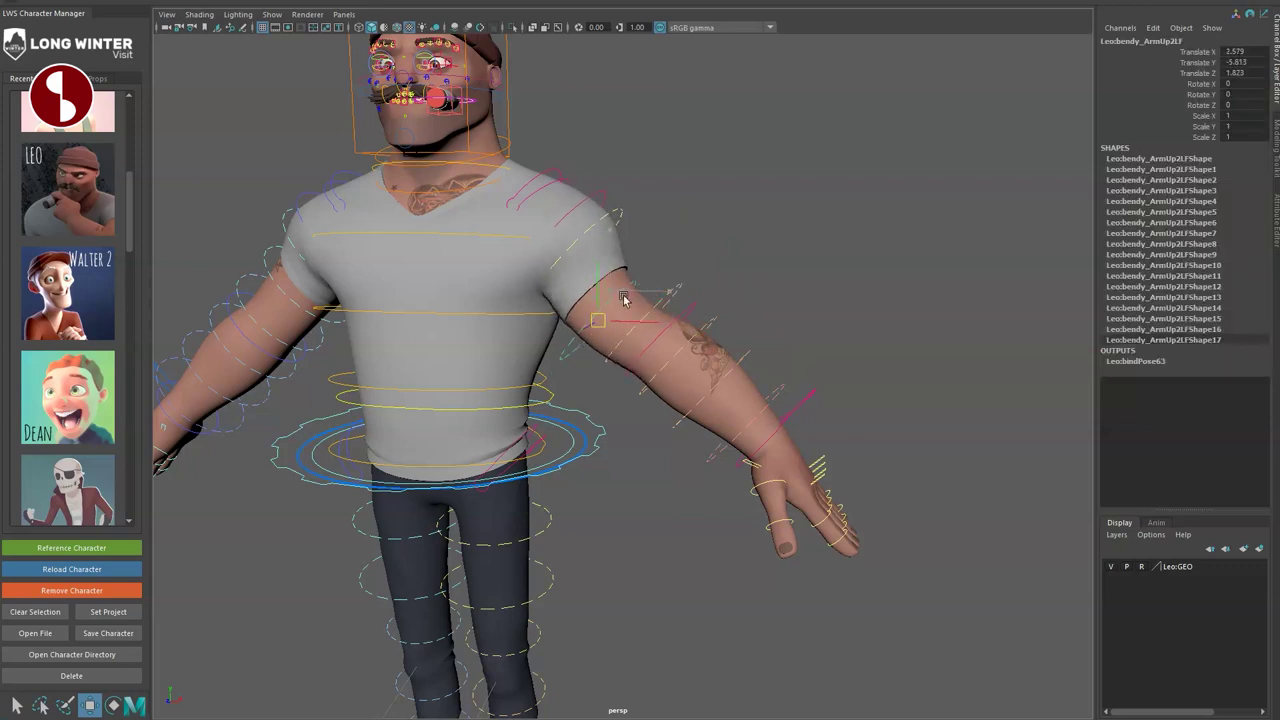
key("q")
Deselect the bendy control and examine the tattoo on the right upper arm up close.
left_click_drag(540, 430, 622, 440, "alt")
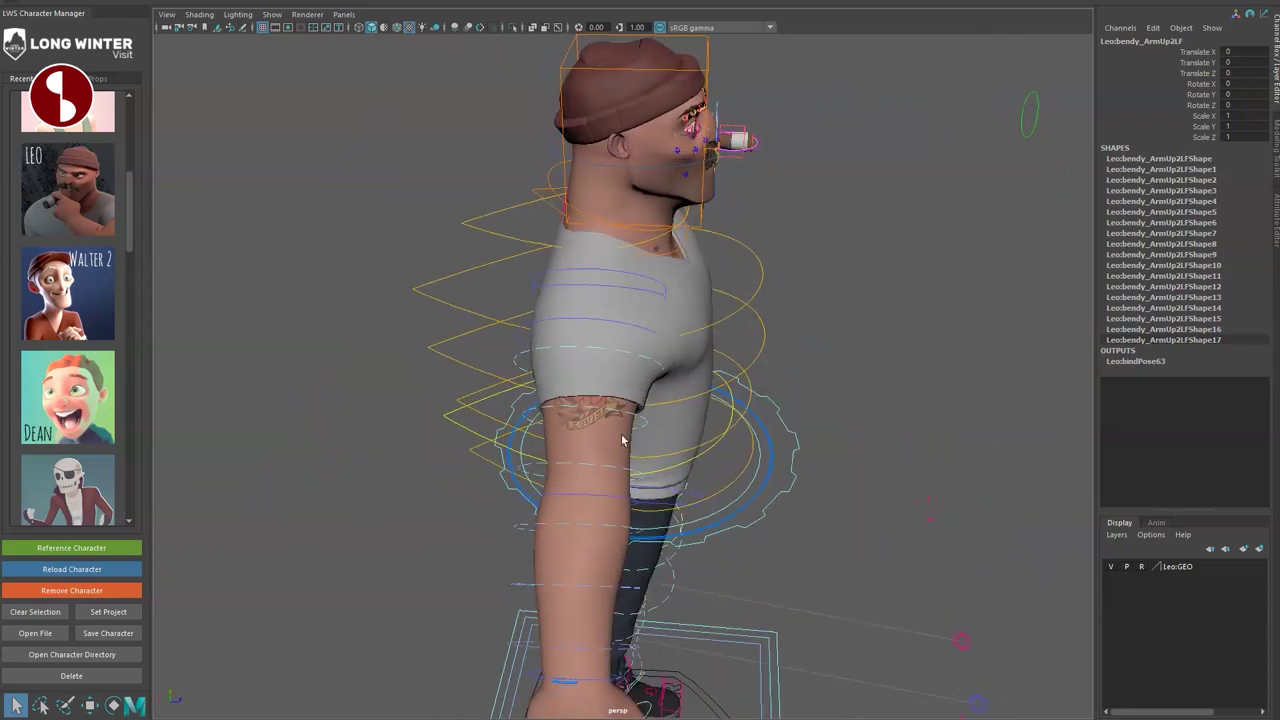
left_click(430, 281)
right_click_drag(591, 408, 540, 425, "alt")
left_click(540, 425)
mouse_move(540, 425)
left_mouse_down("alt")
mouse_move(591, 431)
mouse_move(470, 416)
mouse_move(540, 431)
left_mouse_up("alt")
right_click_drag(540, 431, 689, 557, "alt")
left_click_drag(510, 458, 531, 469, "alt")
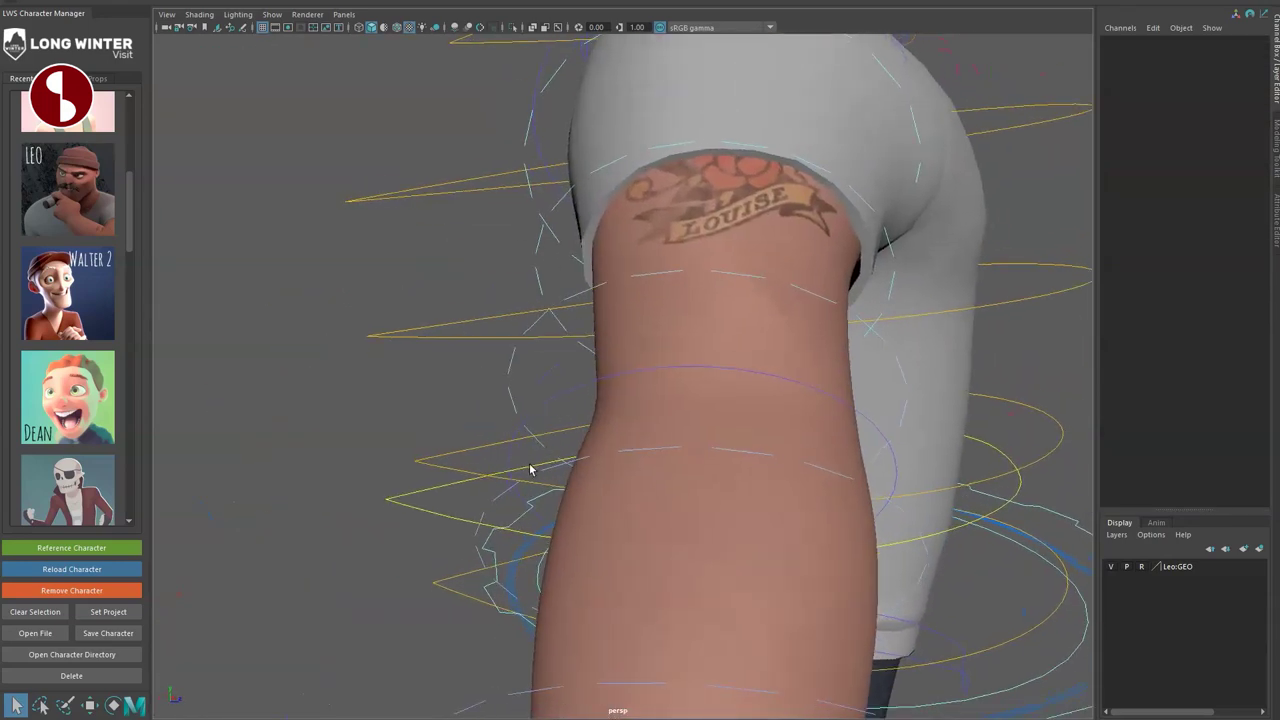
Hide Leo's T-shirt mesh to expose the chest.
middle_click_drag(620, 300, 536, 510, "alt")
left_click_drag(536, 510, 465, 460, "alt")
middle_click_drag(500, 345, 571, 500, "alt")
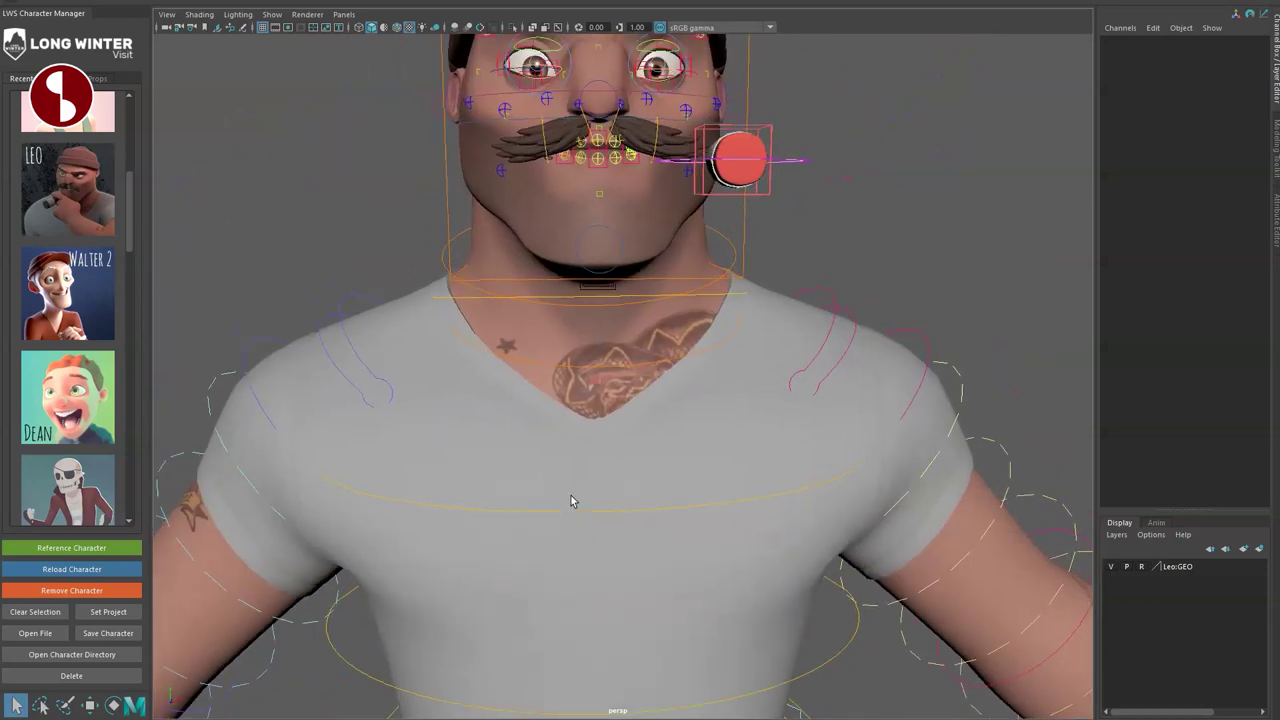
right_click_drag(571, 500, 560, 440, "alt")
middle_click_drag(560, 440, 543, 413, "alt")
right_click_drag(542, 412, 576, 391, "alt")
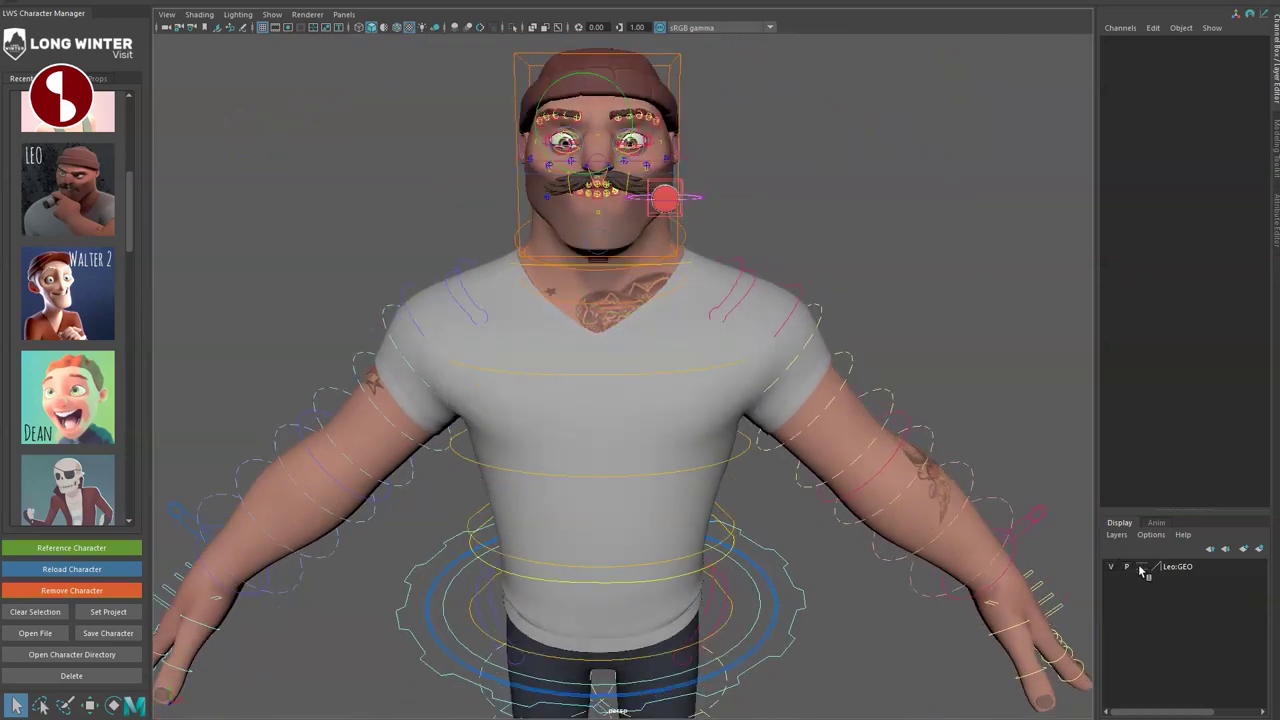
left_click(661, 362)
key("ctrl+h")
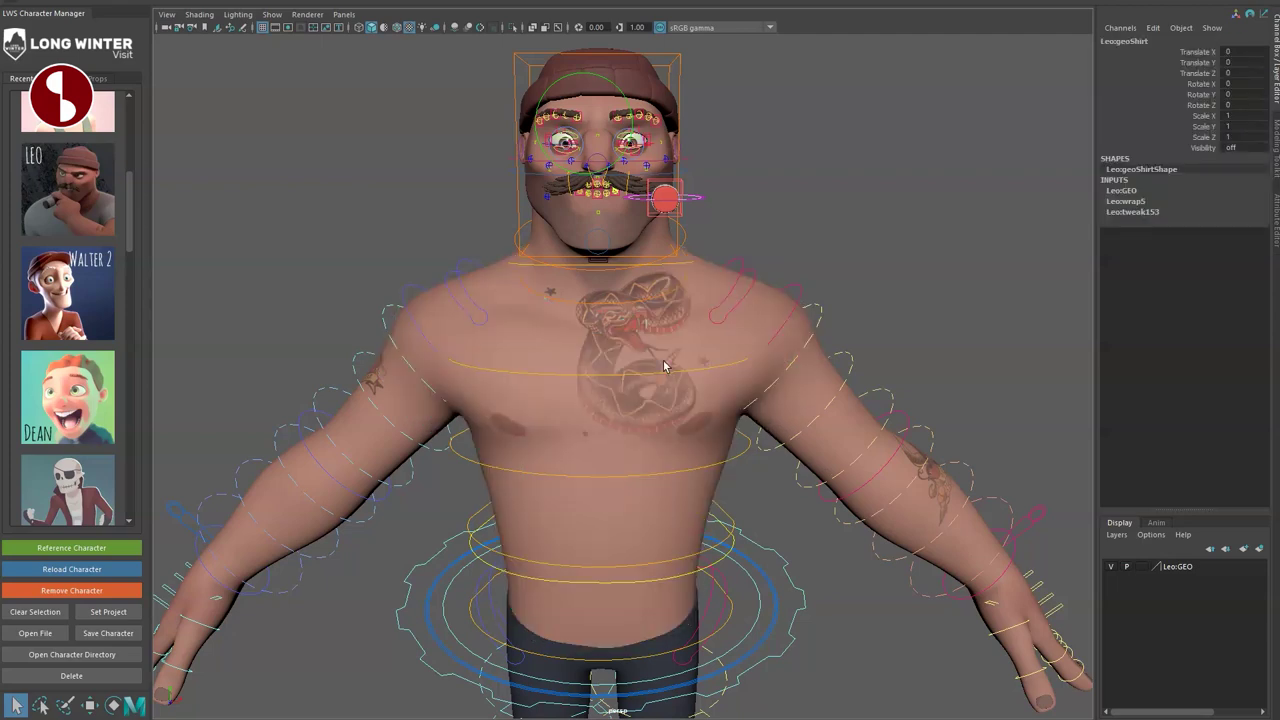
Examine the tattoos and bare torso from the front, the sides and up close.
middle_click_drag(556, 442, 555, 397, "alt")
left_click_drag(562, 474, 266, 440, "alt")
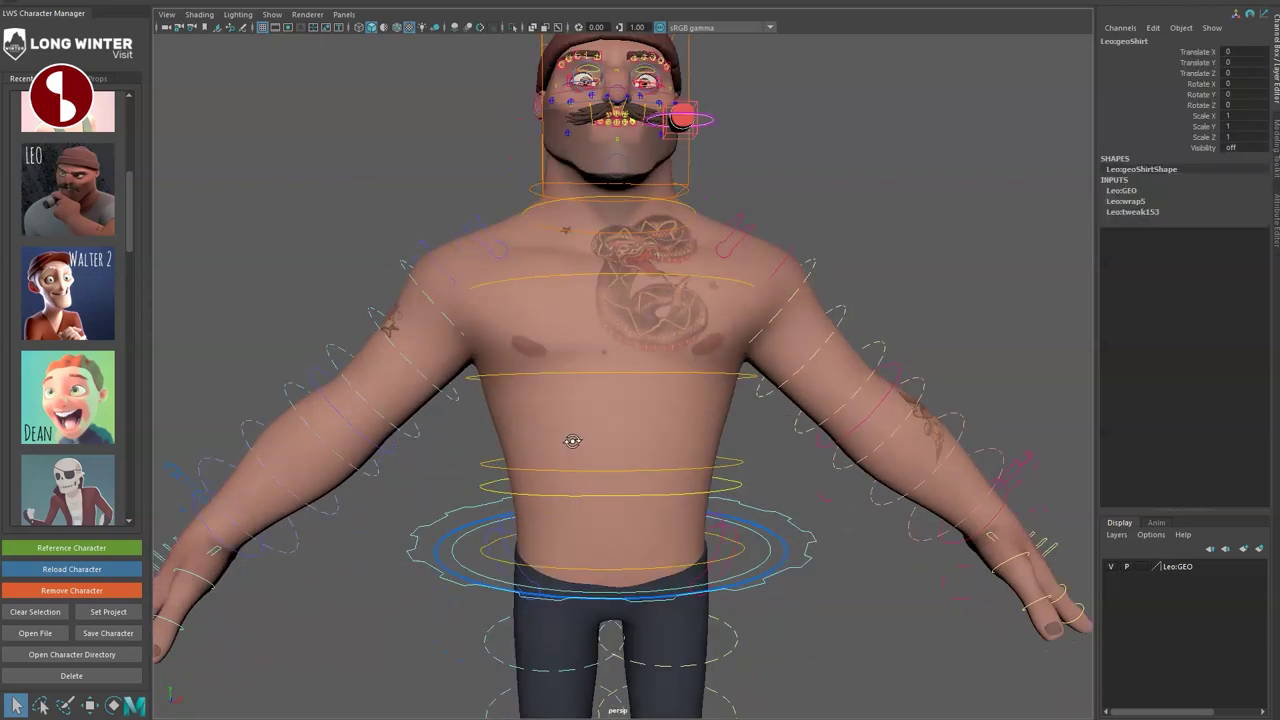
right_click_drag(402, 410, 703, 532, "alt")
left_click_drag(540, 438, 827, 443, "alt")
right_click_drag(827, 443, 600, 390, "alt")
mouse_move(545, 380)
left_mouse_down("alt")
mouse_move(569, 379)
mouse_move(563, 364)
left_mouse_up("alt")
right_click_drag(563, 364, 600, 440, "alt")
middle_click_drag(600, 440, 614, 366, "alt")
left_click_drag(614, 366, 586, 414, "alt")
Try hiding the pants mesh, and undo the hiding of both the pants and the shirt.
left_click(586, 437)
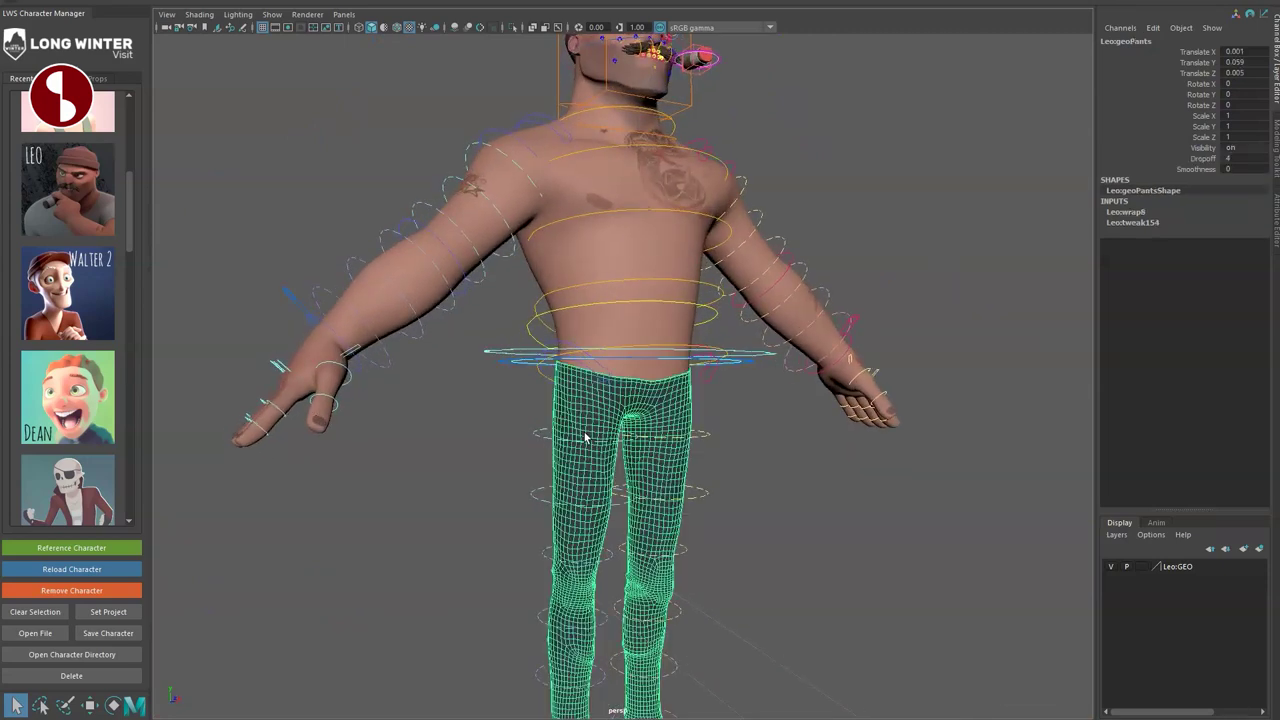
key("ctrl+h")
right_click_drag(470, 475, 400, 430, "alt")
middle_click_drag(400, 430, 440, 375, "alt")
left_click_drag(440, 375, 426, 434, "alt")
key("ctrl+z")
key("ctrl+z")
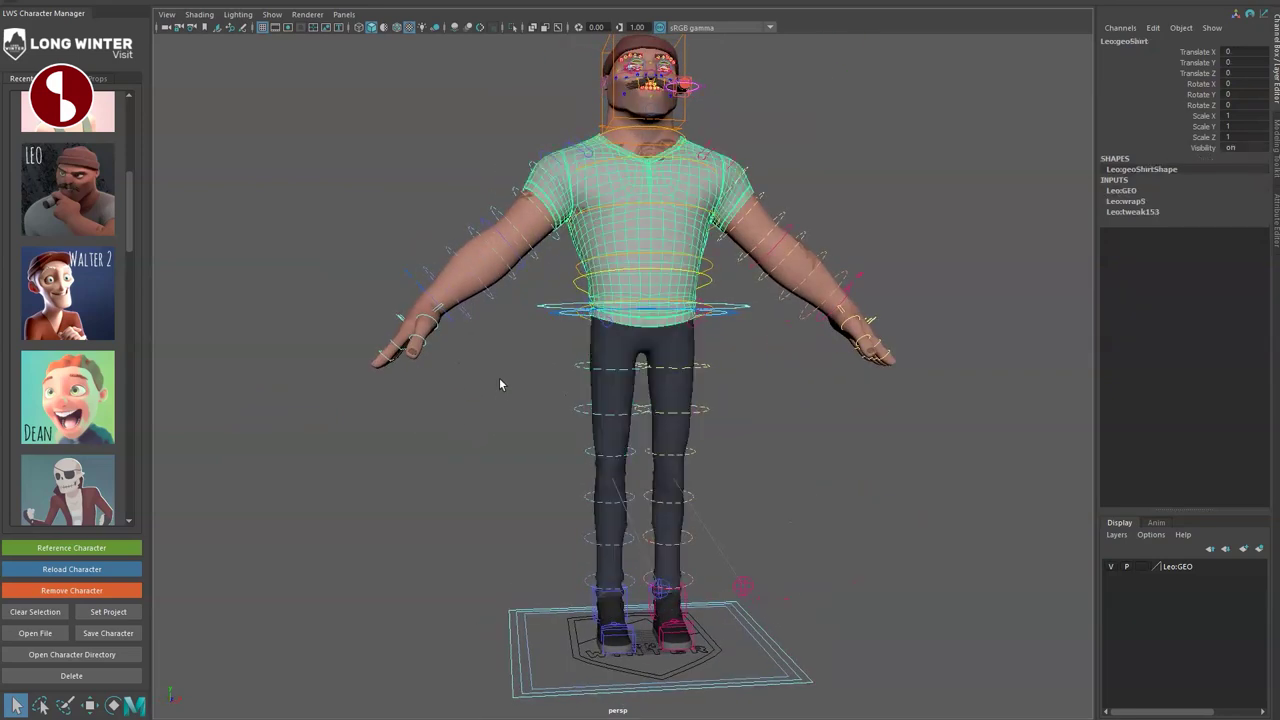
Deselect the shirt and look over the head and neck controls up close.
left_click(404, 169)
middle_click_drag(404, 169, 370, 408, "alt")
right_click_drag(370, 408, 620, 445, "alt")
middle_click_drag(620, 445, 720, 543, "alt")
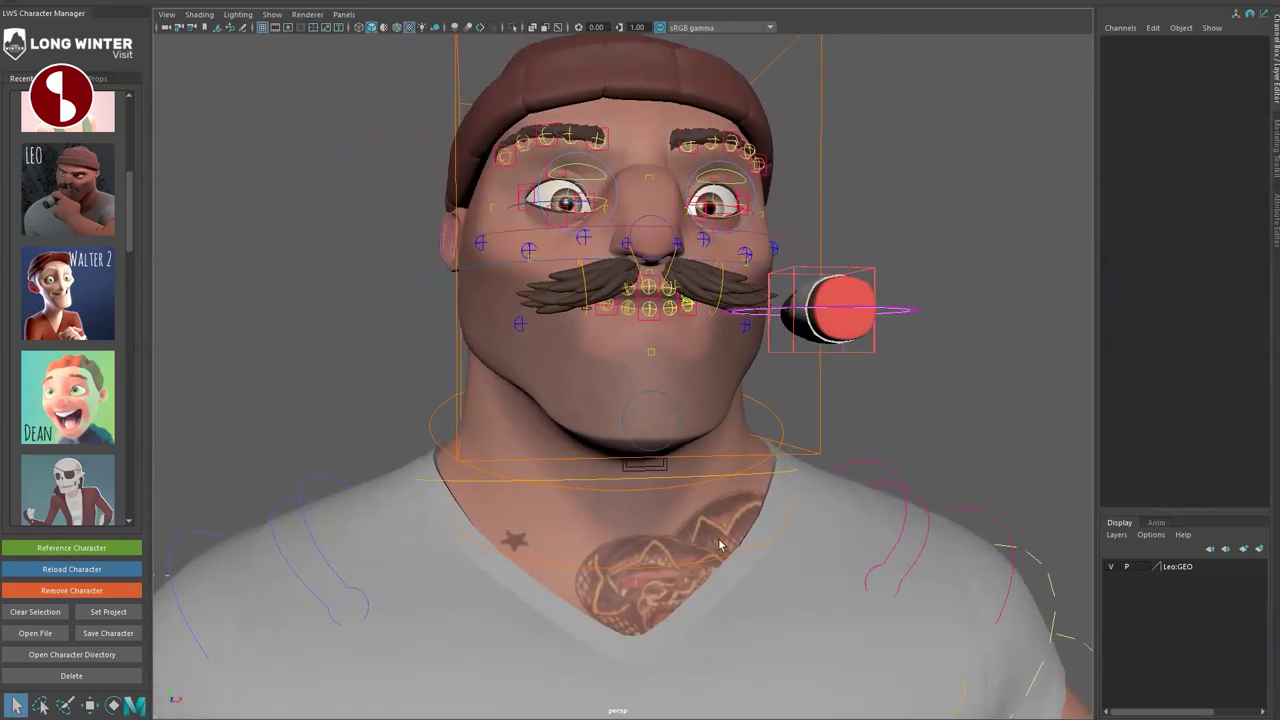
left_click_drag(720, 543, 691, 508, "alt")
right_click_drag(691, 508, 660, 512, "alt")
middle_click_drag(660, 512, 714, 514, "alt")
left_click_drag(714, 514, 673, 526, "alt")
Try rotating and moving the neck base control NeckFK, undoing each change.
left_click(675, 522)
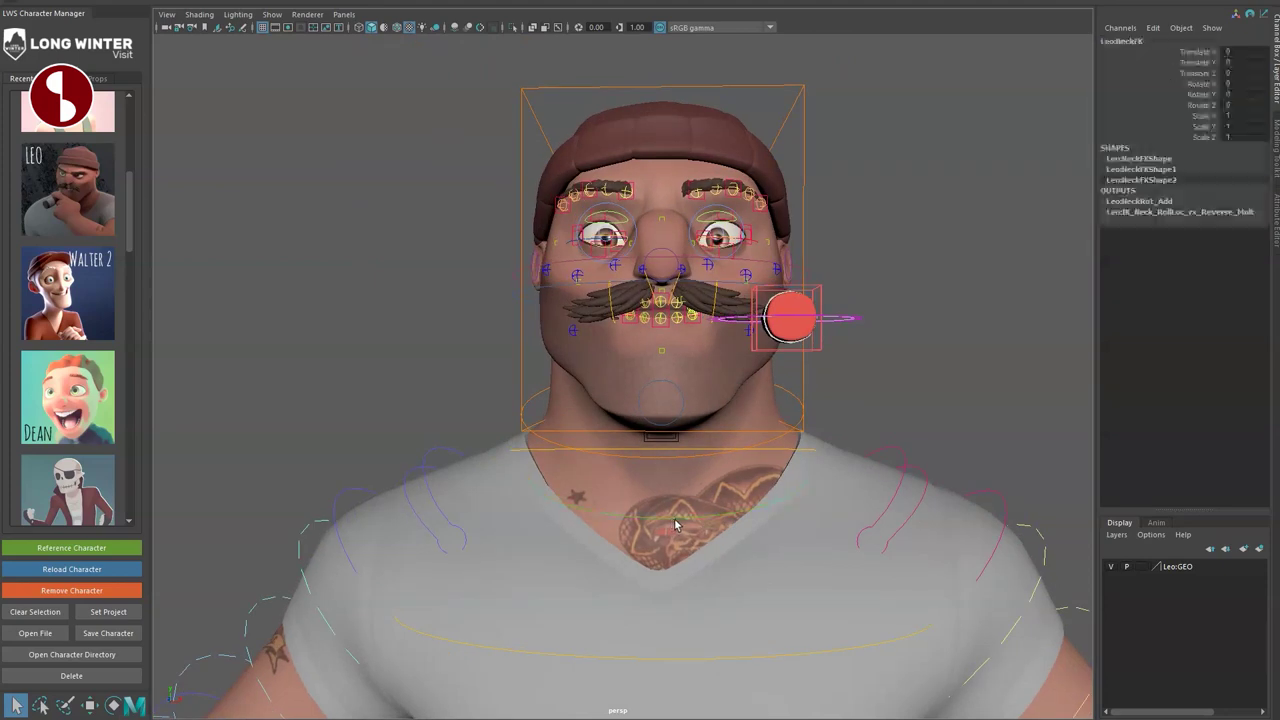
left_click_drag(685, 404, 651, 448)
key("ctrl+z")
key("w")
key("ctrl+z")
key("q")
Select the middle neck control NeckMid and try rotating it.
left_click(716, 454)
key("e")
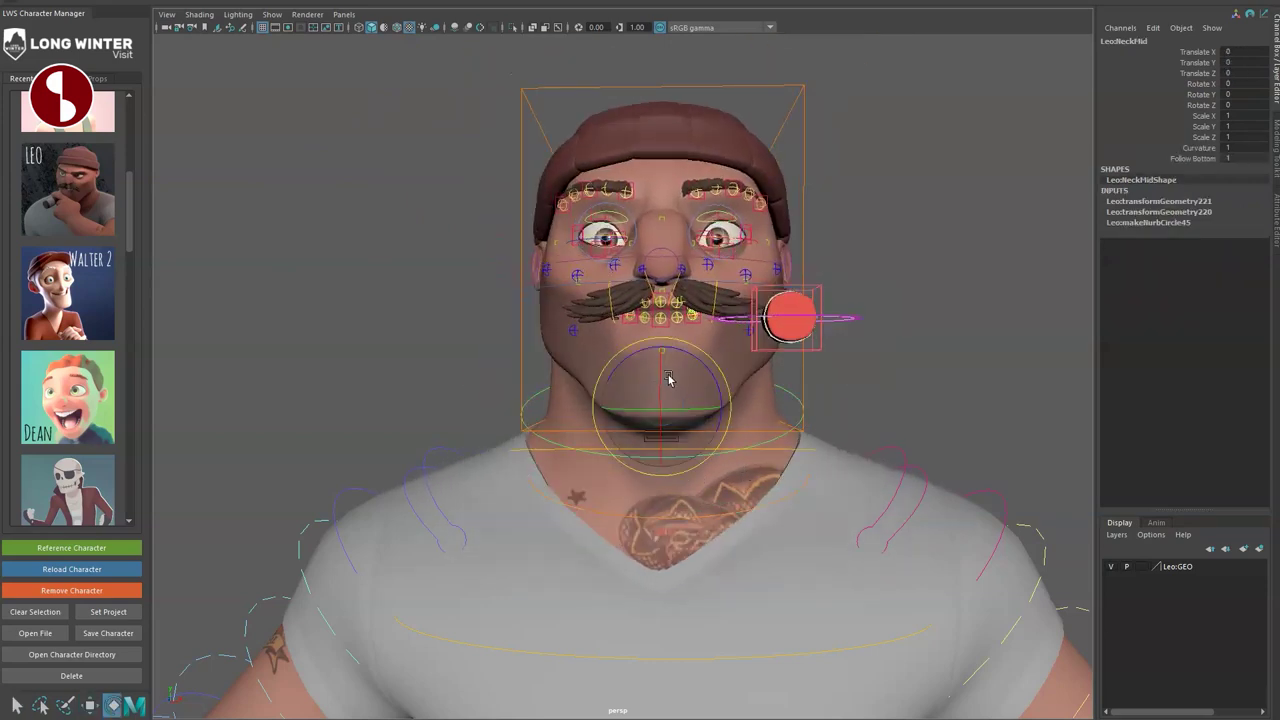
left_click_drag(627, 427, 736, 437)
scroll(724, 476, "down", 3)
Try tilting the head sideways with the HeadIK control, and undo the rotation.
left_click(556, 290)
key("e")
left_click_drag(616, 313, 600, 336)
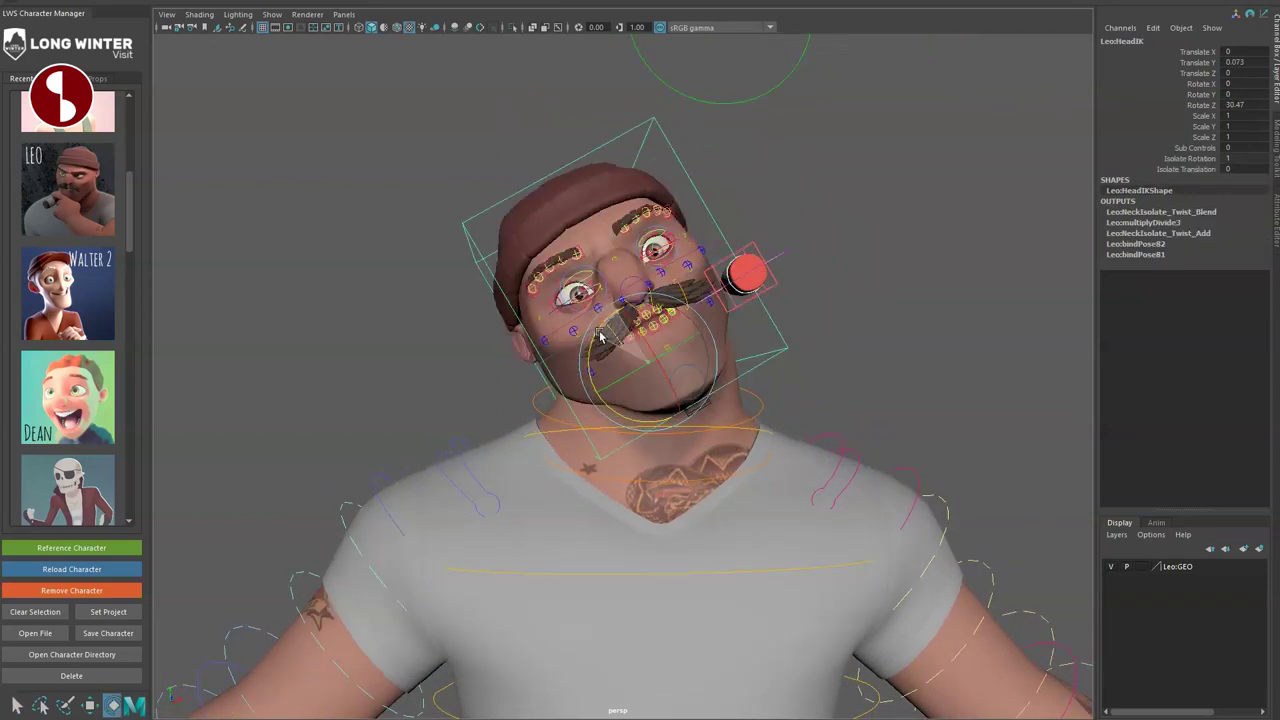
key("ctrl+z")
Try further transforms of HeadIK from different viewing angles, undoing each change.
left_click_drag(629, 452, 642, 427, "alt")
left_click_drag(648, 366, 858, 543)
key("ctrl+z")
key("r")
right_click_drag(858, 543, 483, 431, "alt")
left_click_drag(483, 431, 548, 468, "alt")
middle_click_drag(548, 468, 557, 386, "alt")
left_click_drag(557, 386, 649, 398, "alt")
left_click_drag(659, 301, 655, 306)
key("ctrl+z")
key("ctrl+z")
Set HeadIK's Sub Controls to 1 and check the neck in wireframe, returning to textured shading.
key("f")
right_click_drag(752, 484, 702, 422, "alt")
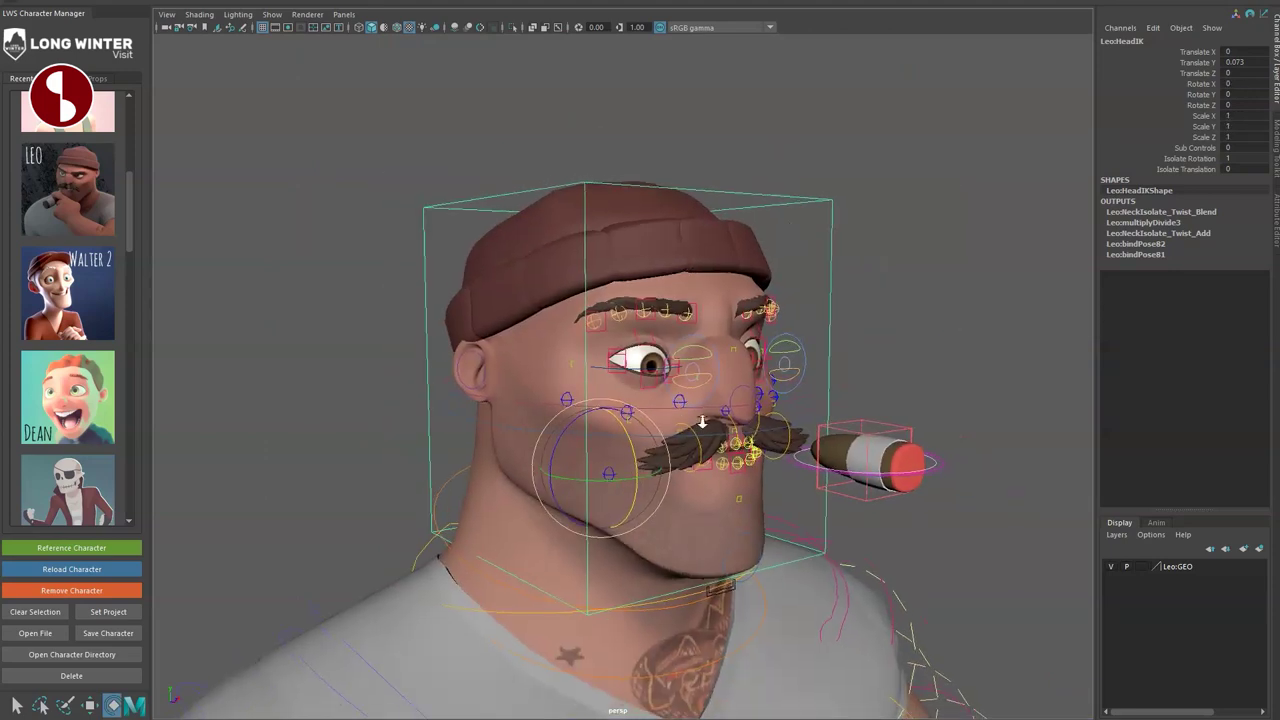
middle_click_drag(702, 422, 733, 360, "alt")
left_click_drag(733, 360, 718, 358, "alt")
middle_click_drag(747, 434, 690, 345, "alt")
left_click_drag(660, 362, 723, 371, "alt")
key("4")
left_click_drag(851, 431, 765, 448, "alt")
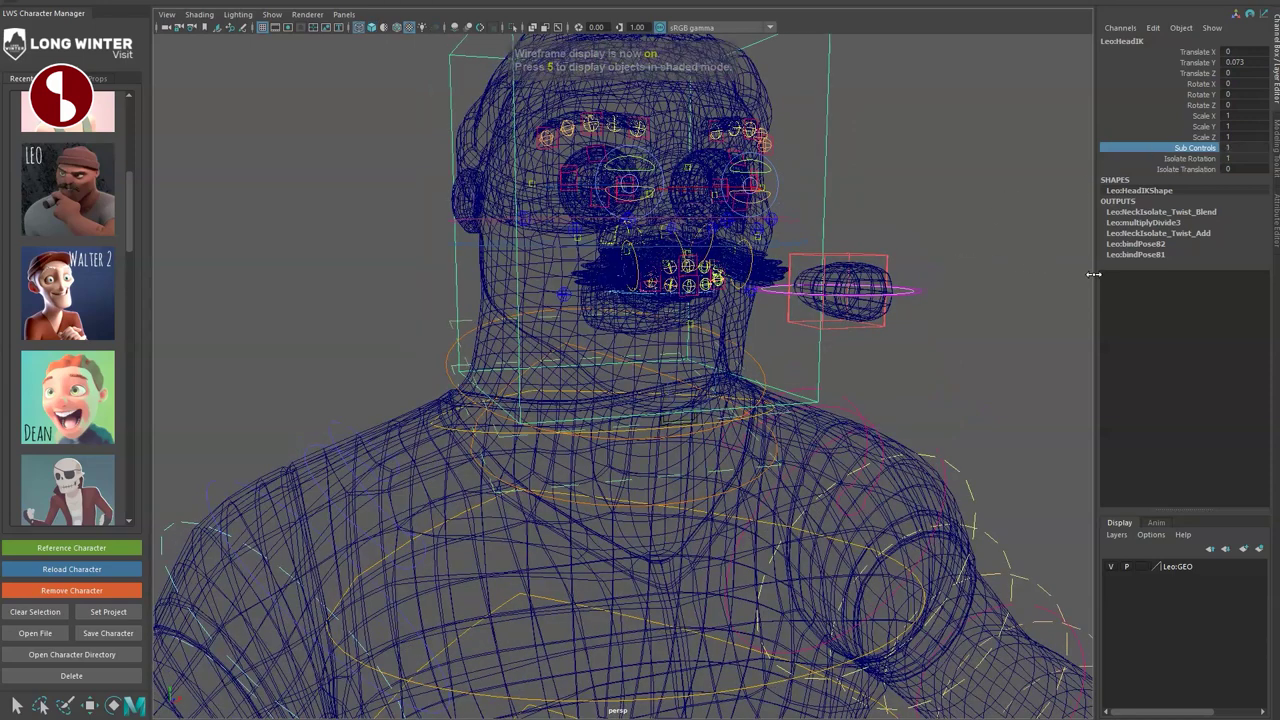
key("6")
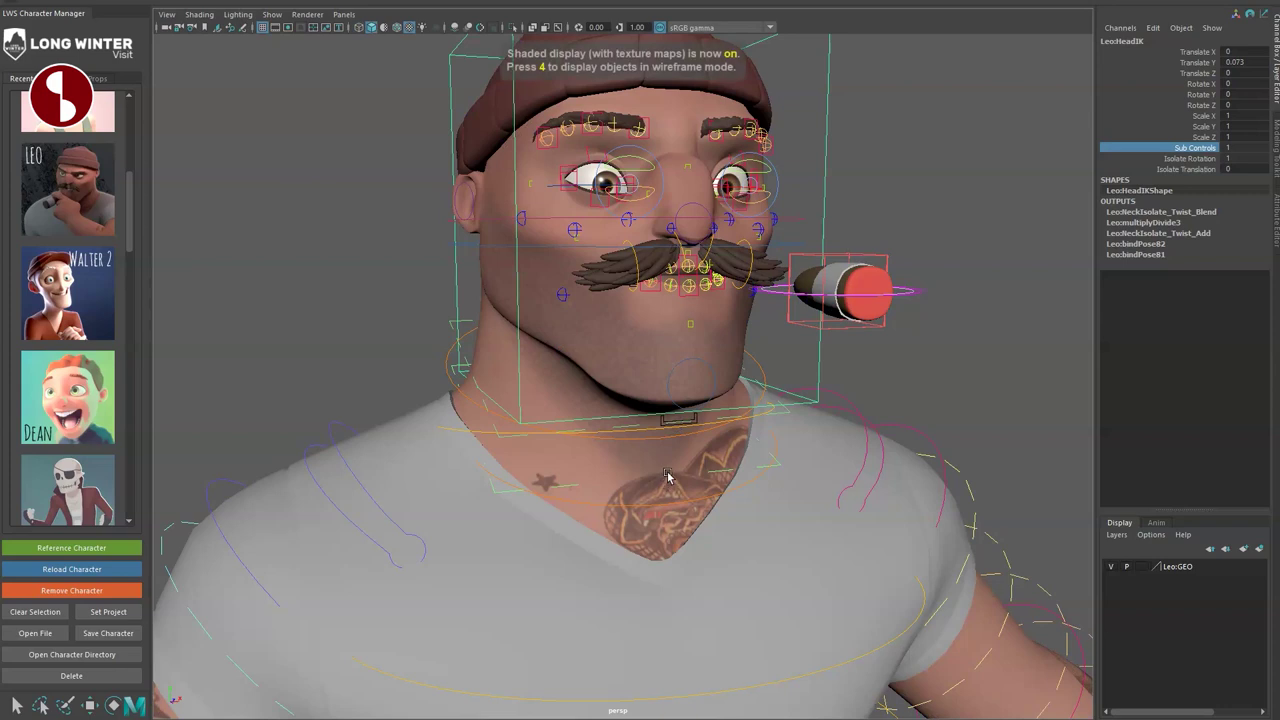
Try rotating the neck sub-control Neck_Adjust1, and undo the change.
left_click(782, 464)
key("e")
left_click_drag(566, 386, 595, 372)
key("ctrl+z")
key("q")
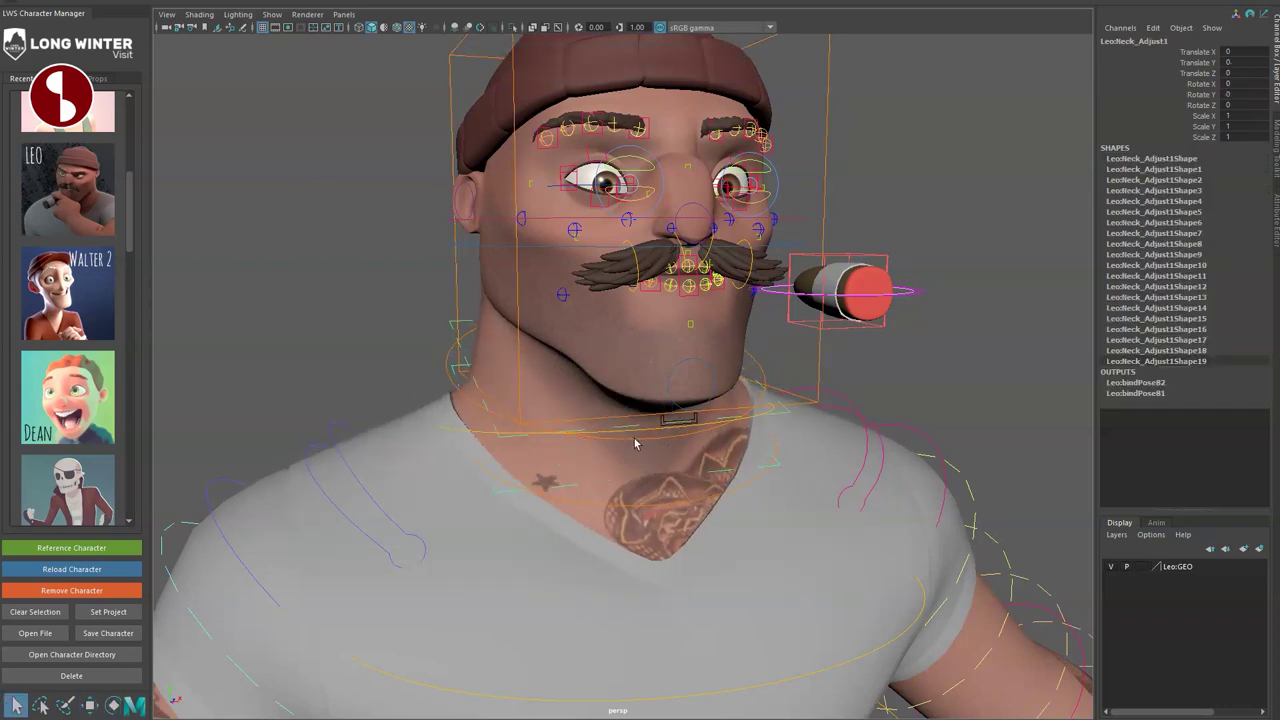
Try rotating, moving and scaling the neck sub-control Neck_Adjust2, undoing each change.
key("e")
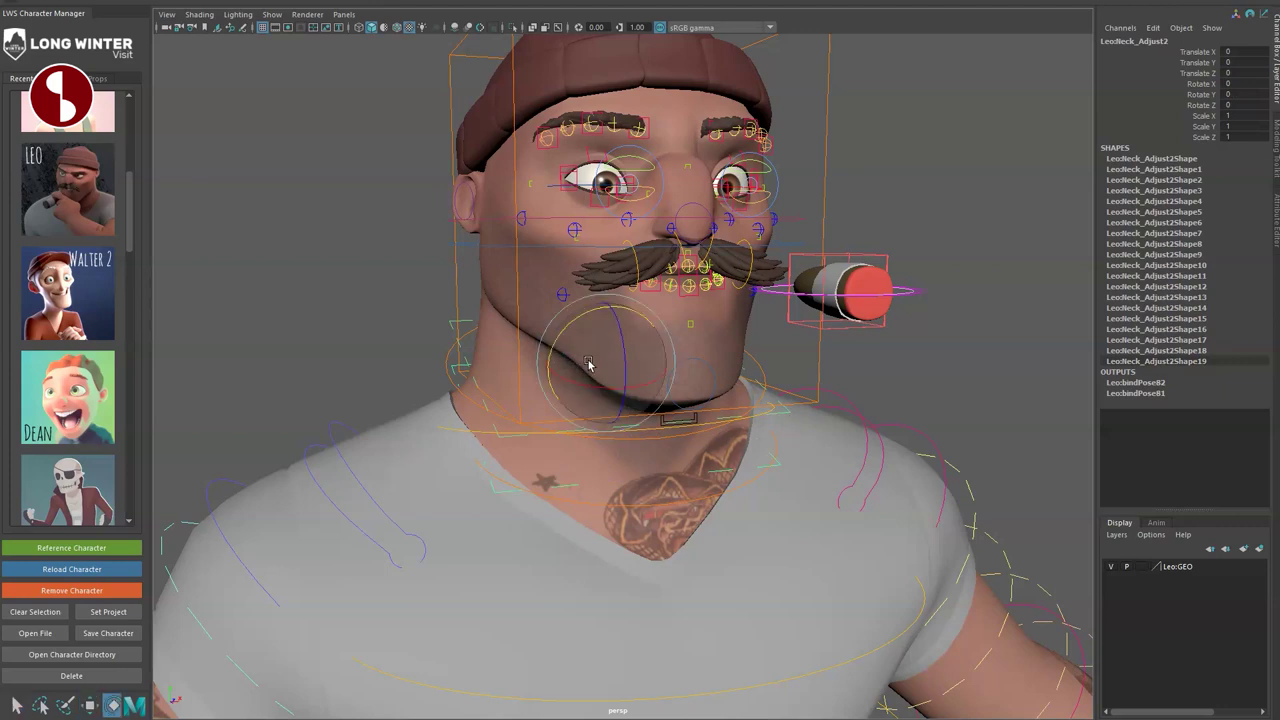
left_click_drag(575, 330, 692, 396)
key("ctrl+z")
key("w")
key("r")
key("ctrl+z")
key("ctrl+z")
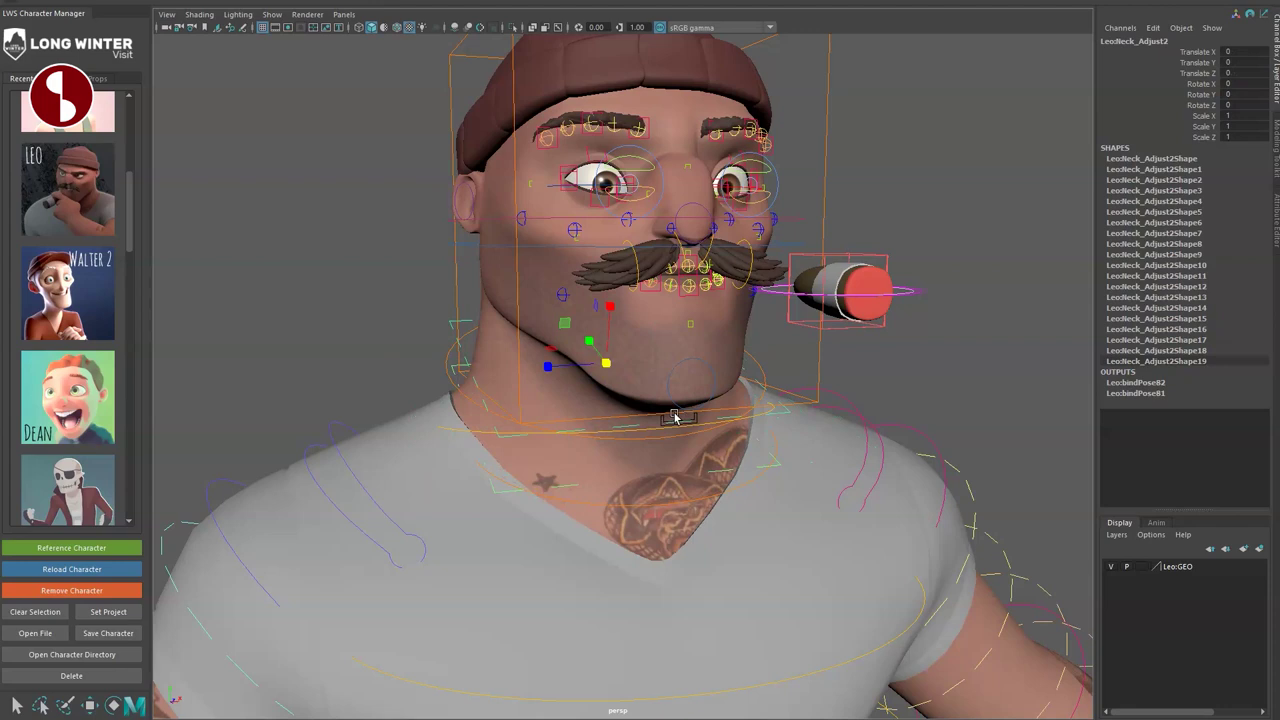
On HeadIK, set Sub Controls to 0 and Isolate Rotation to 0.
left_click(674, 418)
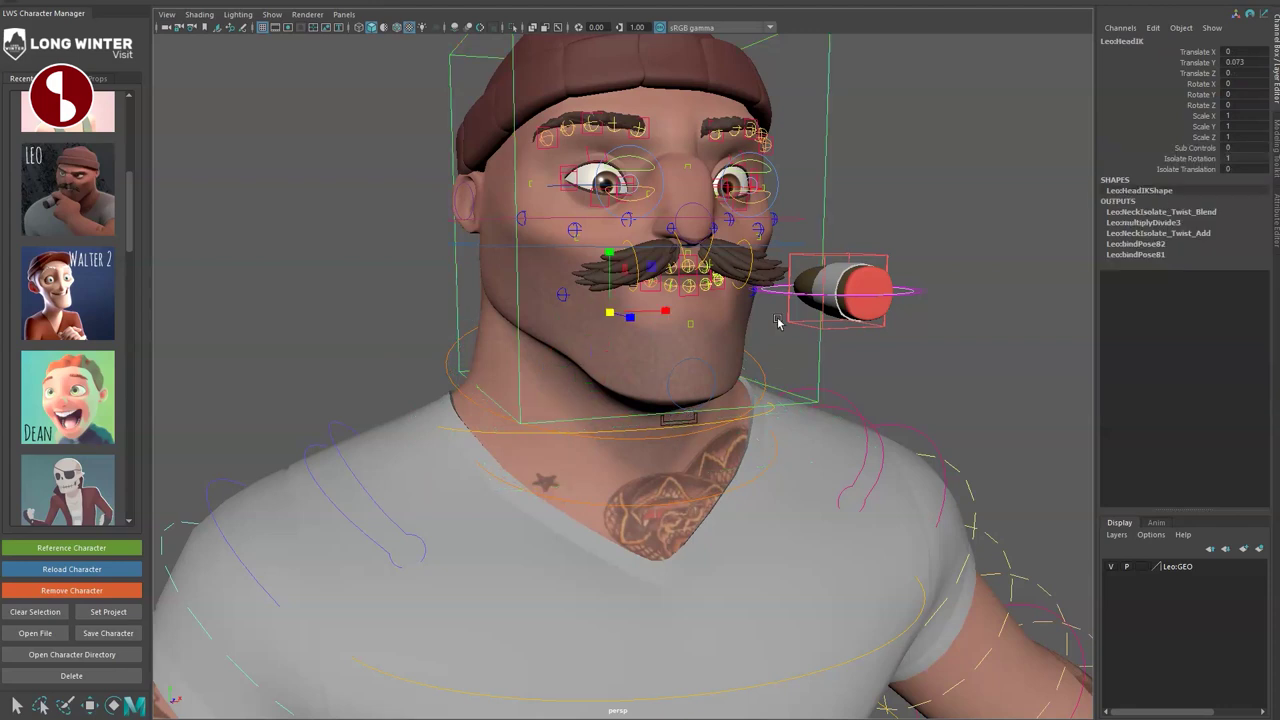
type("0")
key("Return")
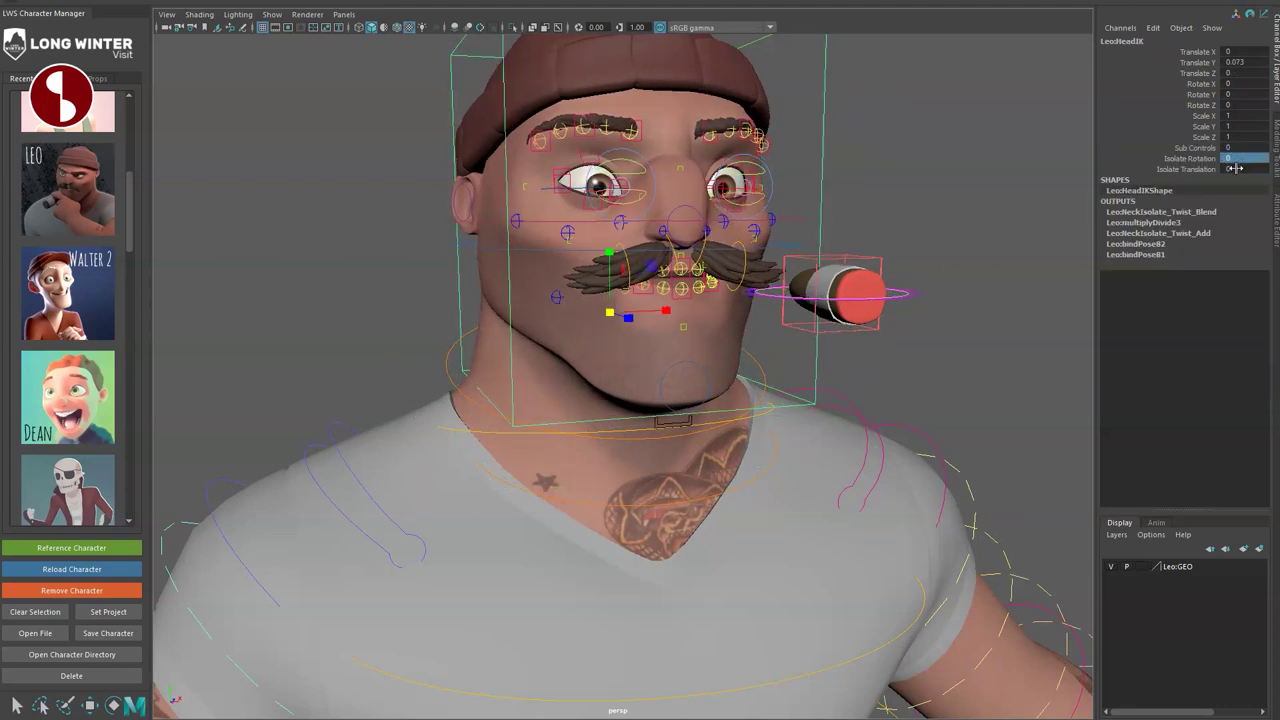
Try rotating NeckFK with the head's Isolate Rotation off, and undo the rotation.
left_click(668, 532)
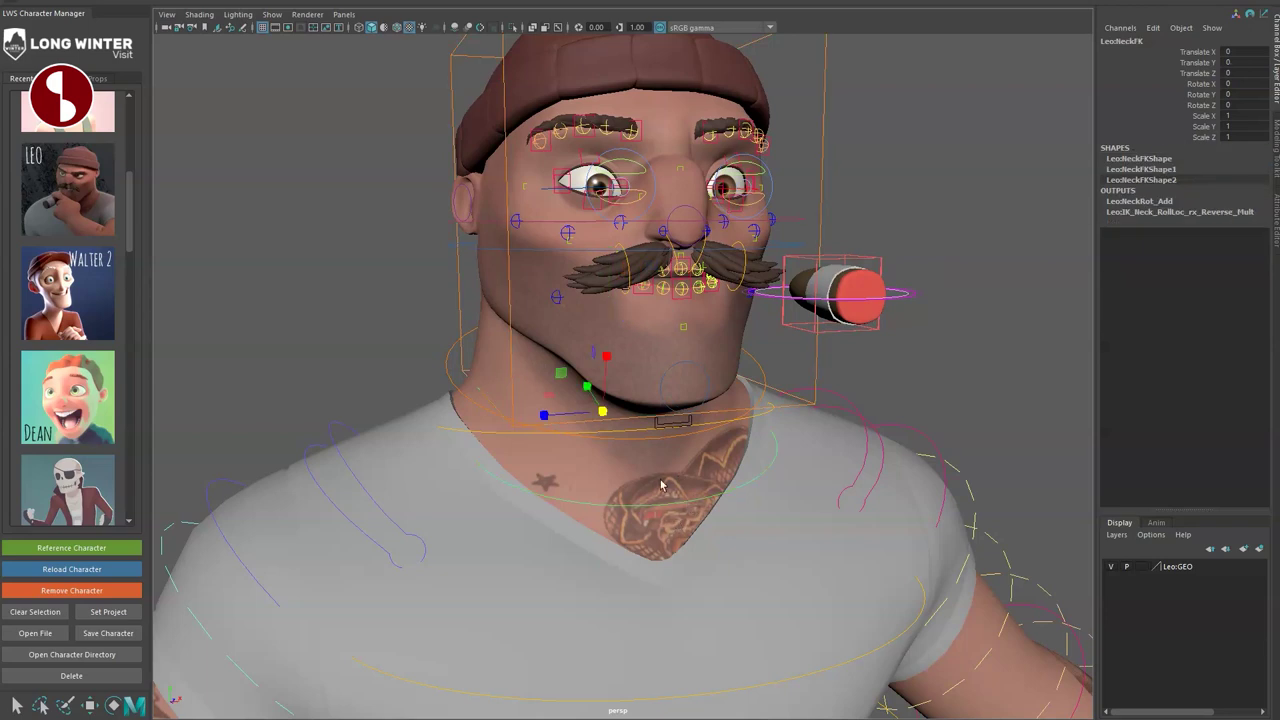
mouse_move(600, 362)
left_mouse_down()
mouse_move(568, 388)
mouse_move(592, 374)
left_mouse_up()
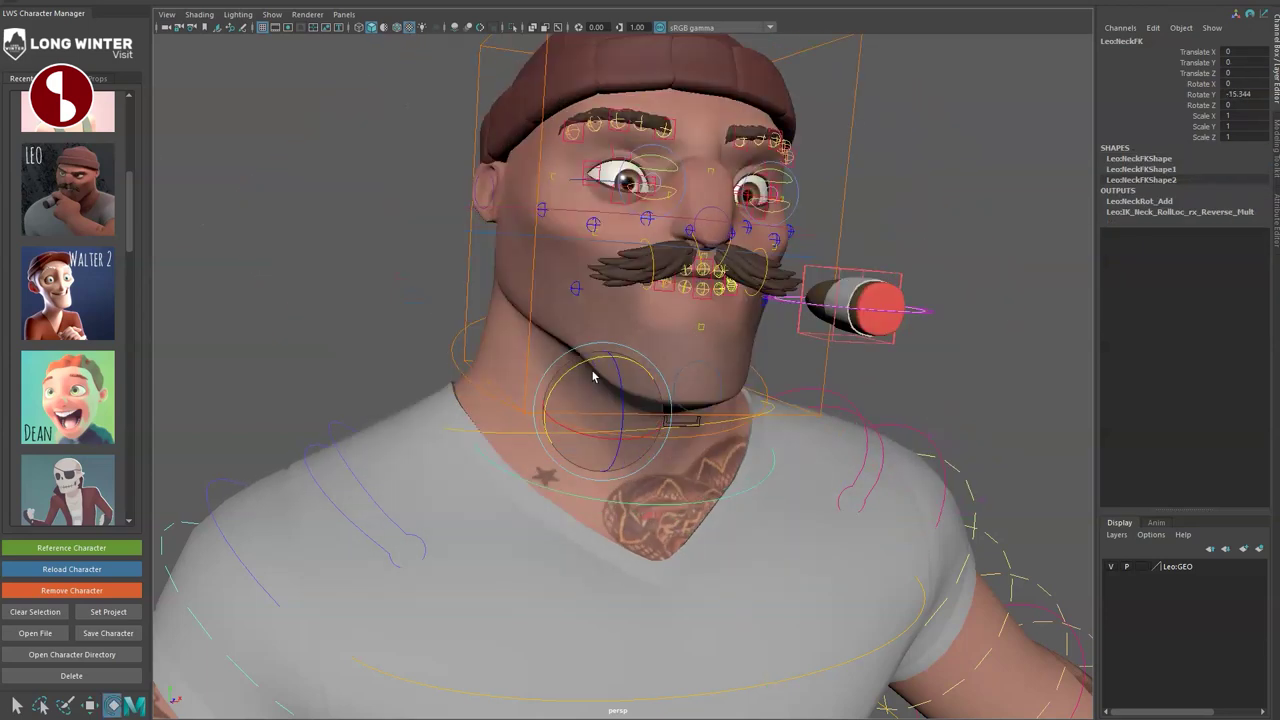
key("ctrl+z")
key("q")
Try rotating the upper spine control SpineFK_5, and undo the rotation.
left_click(756, 365)
key("e")
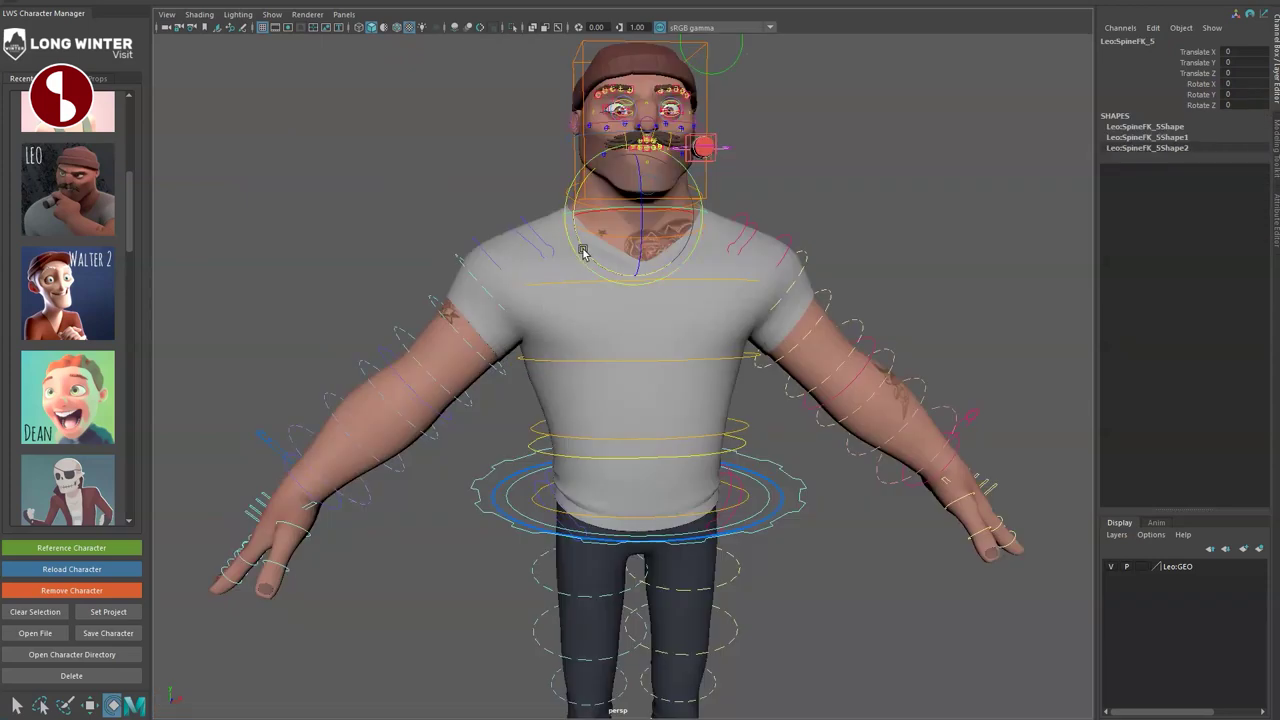
mouse_move(583, 251)
left_mouse_down()
mouse_move(602, 268)
mouse_move(583, 233)
mouse_move(606, 273)
mouse_move(574, 240)
mouse_move(603, 258)
mouse_move(586, 260)
left_mouse_up()
key("ctrl+z")
Check HeadIK's Isolate Translation attribute and try tilting the neck again with NeckFK, undoing the tilt.
middle_click_drag(552, 264, 546, 334, "alt")
right_click_drag(546, 334, 731, 526, "alt")
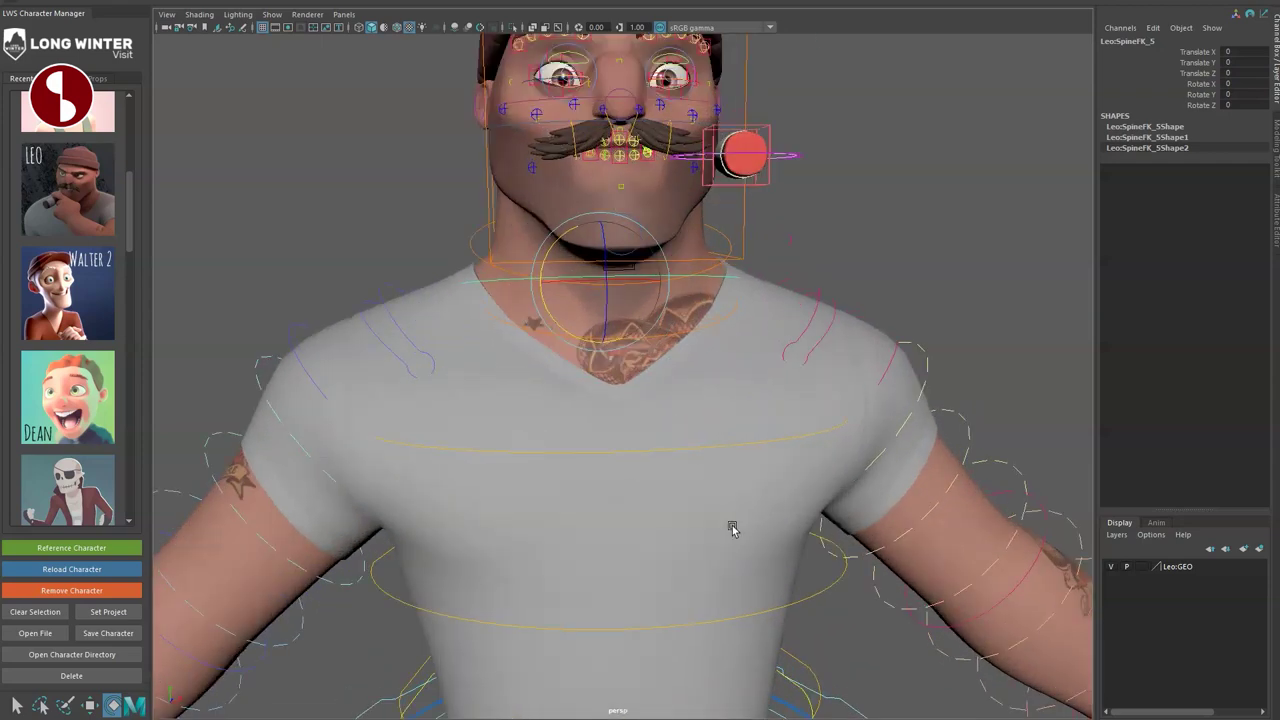
left_click_drag(731, 526, 674, 449, "alt")
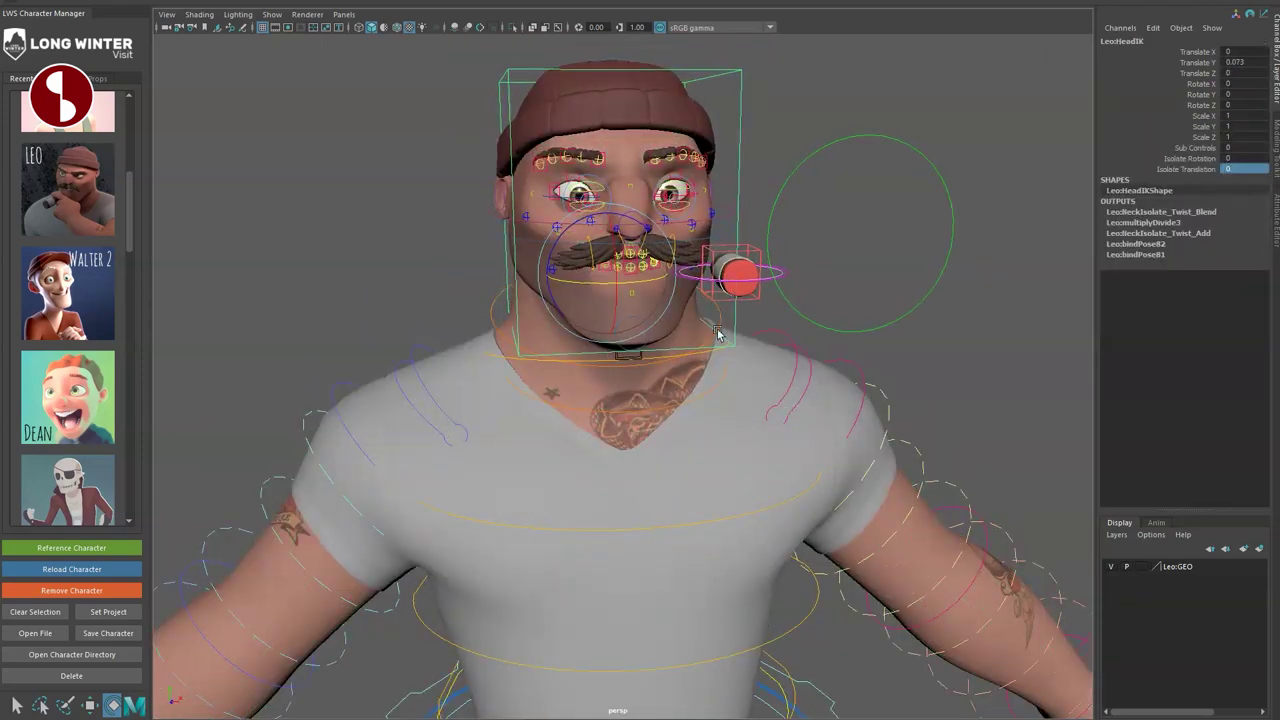
mouse_move(573, 322)
left_mouse_down()
mouse_move(557, 343)
mouse_move(603, 306)
mouse_move(575, 325)
left_mouse_up()
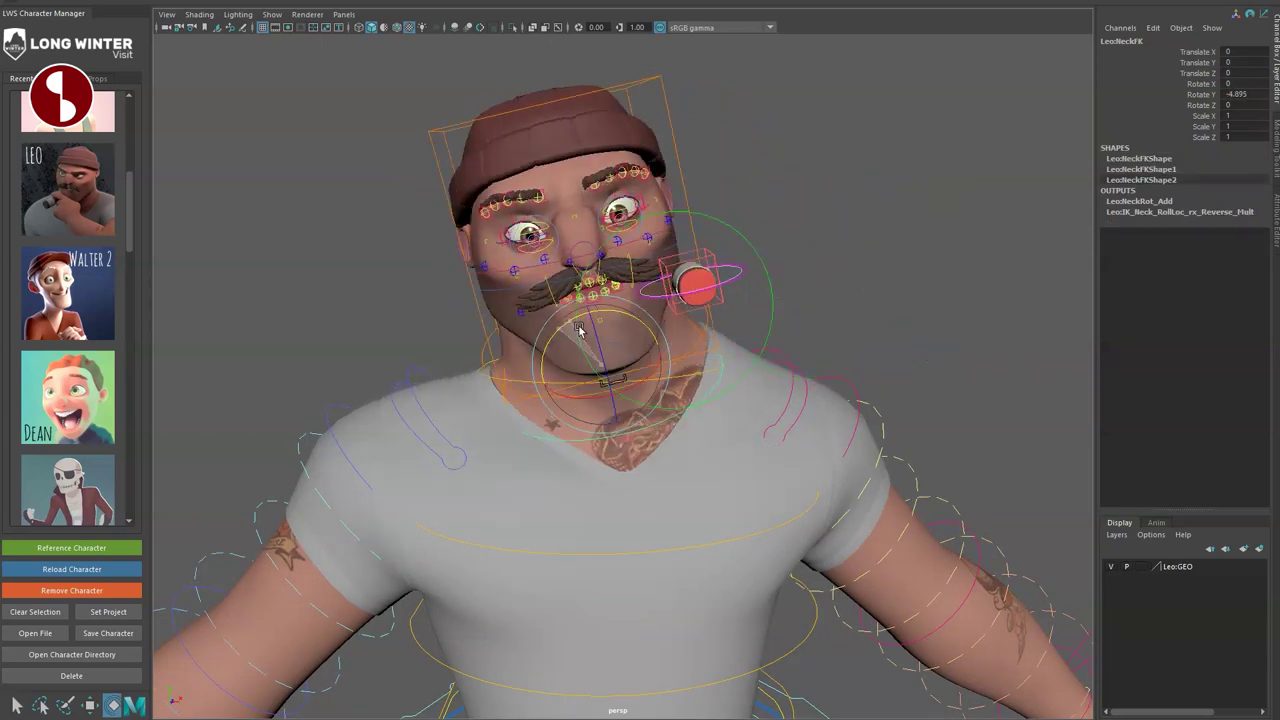
key("ctrl+z")
key("q")
Examine the HeadIK control and the cigar beside Leo's face from several angles.
mouse_move(600, 464)
left_mouse_down("alt")
mouse_move(637, 457)
mouse_move(604, 456)
left_mouse_up("alt")
mouse_move(655, 460)
left_mouse_down("alt")
mouse_move(700, 458)
mouse_move(649, 455)
left_mouse_up("alt")
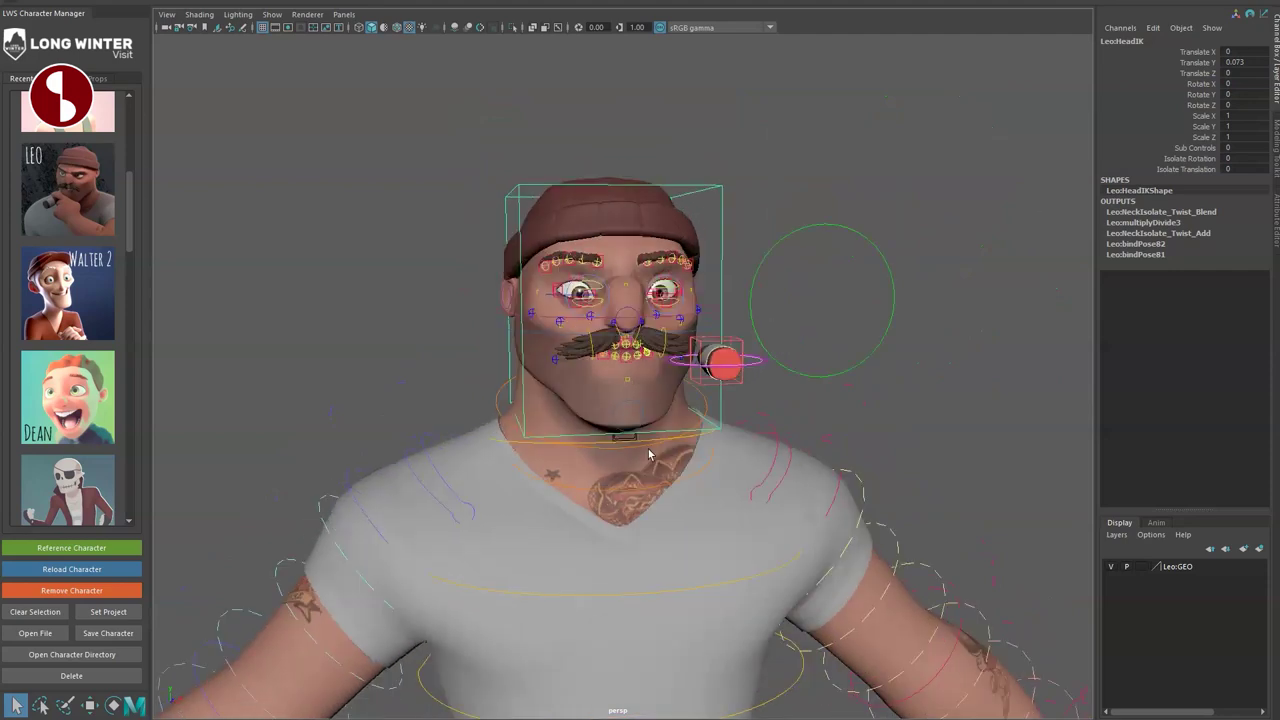
right_click_drag(649, 455, 720, 463, "alt")
left_click_drag(720, 463, 737, 464, "alt")
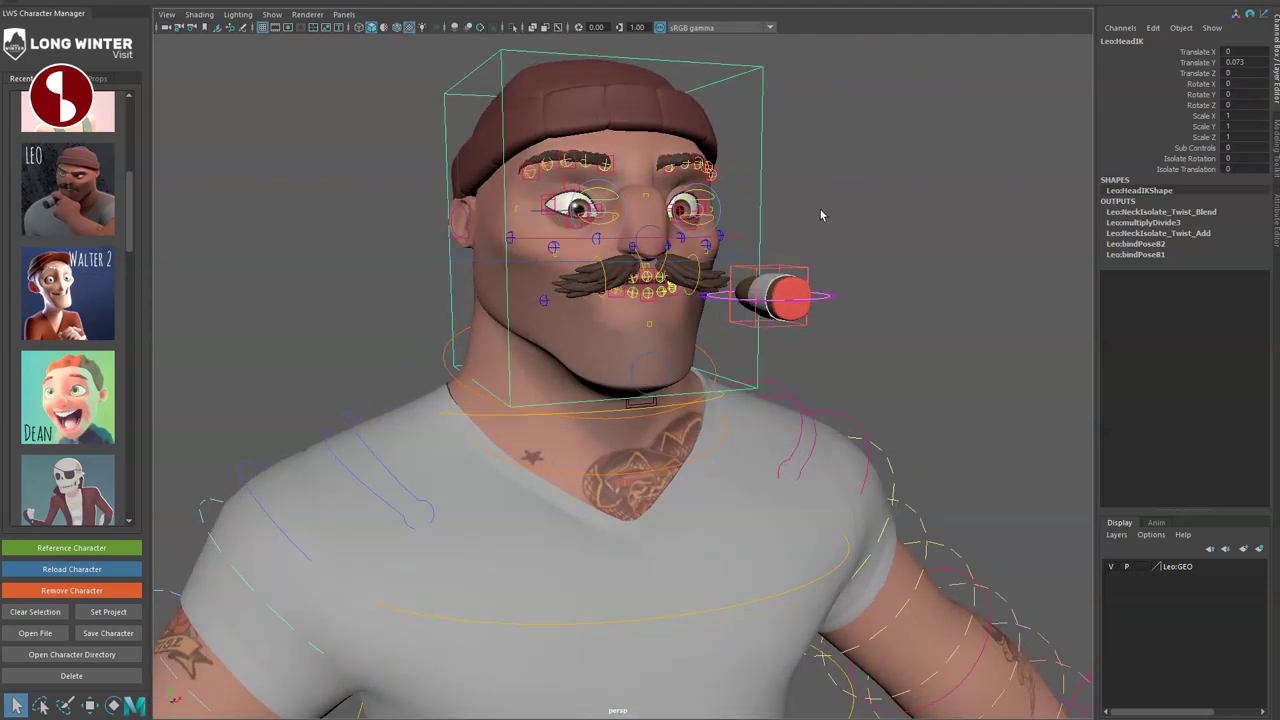
left_click_drag(737, 371, 754, 369, "alt")
right_click_drag(754, 369, 789, 434, "alt")
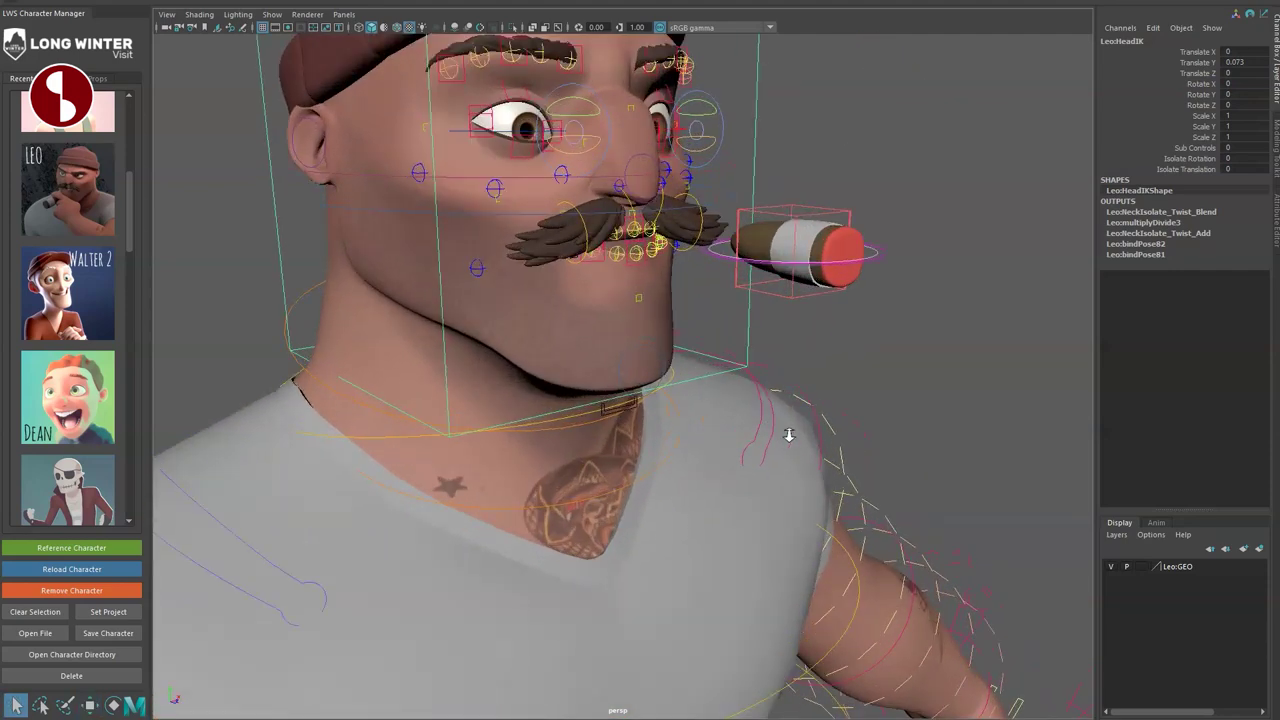
middle_click_drag(789, 434, 814, 546, "alt")
right_click_drag(859, 500, 870, 510, "alt")
middle_click_drag(870, 510, 778, 471, "alt")
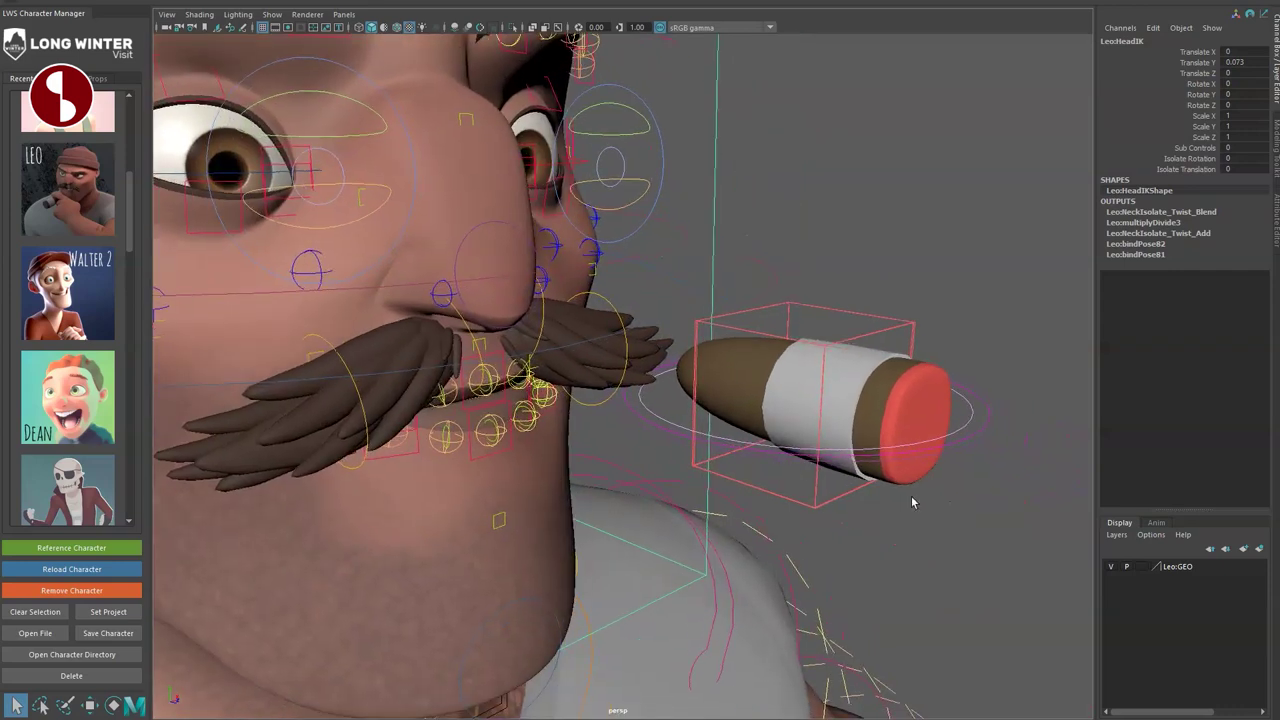
Select the cigar control CigarAnim and try out its Burn attribute, returning it to 10.
left_click(884, 307)
mouse_move(814, 517)
left_mouse_down("alt")
mouse_move(797, 506)
mouse_move(836, 521)
left_mouse_up("alt")
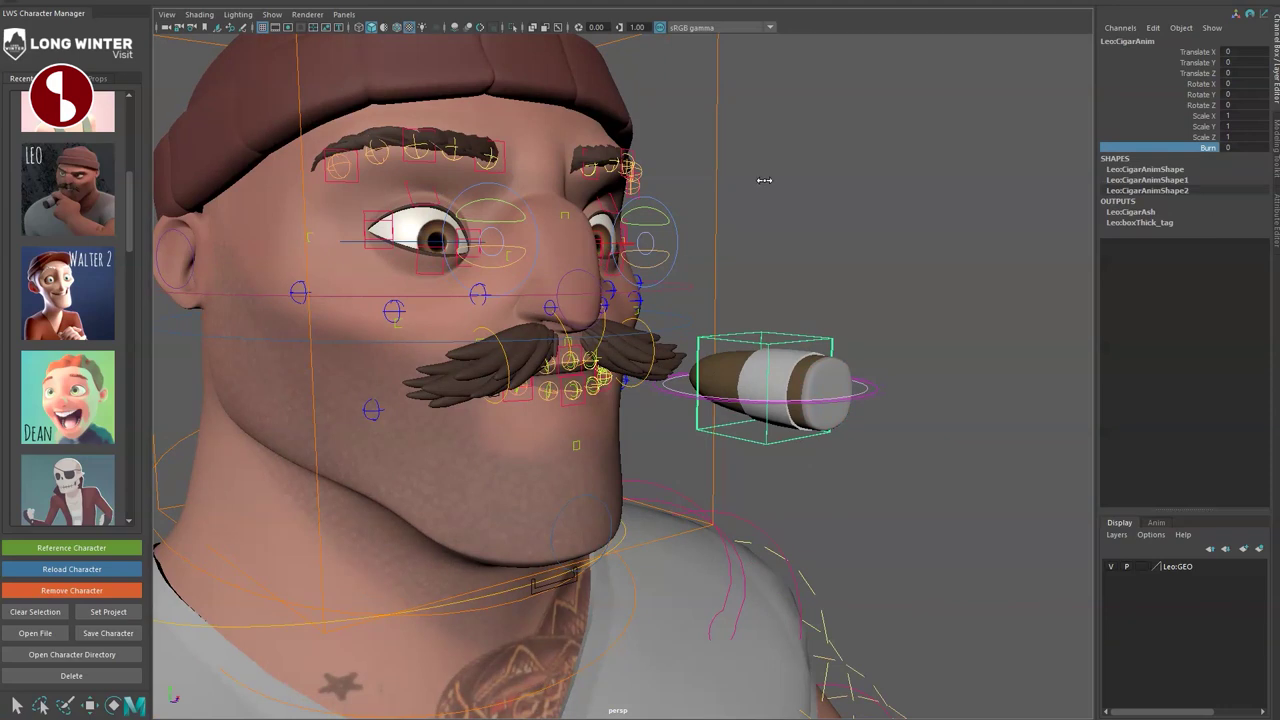
middle_click_drag(905, 212, 921, 239)
left_click(717, 290)
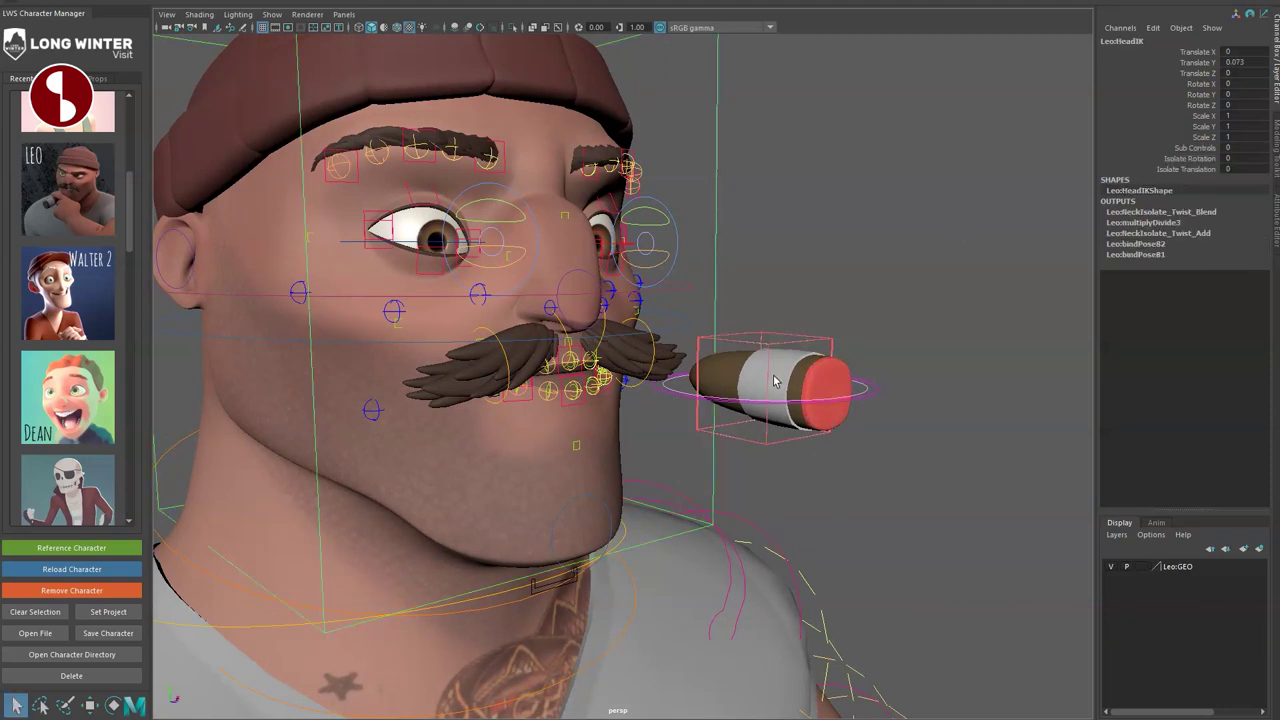
Try moving the cigar with CigarAnim, and undo the move.
left_click(793, 341)
key("w")
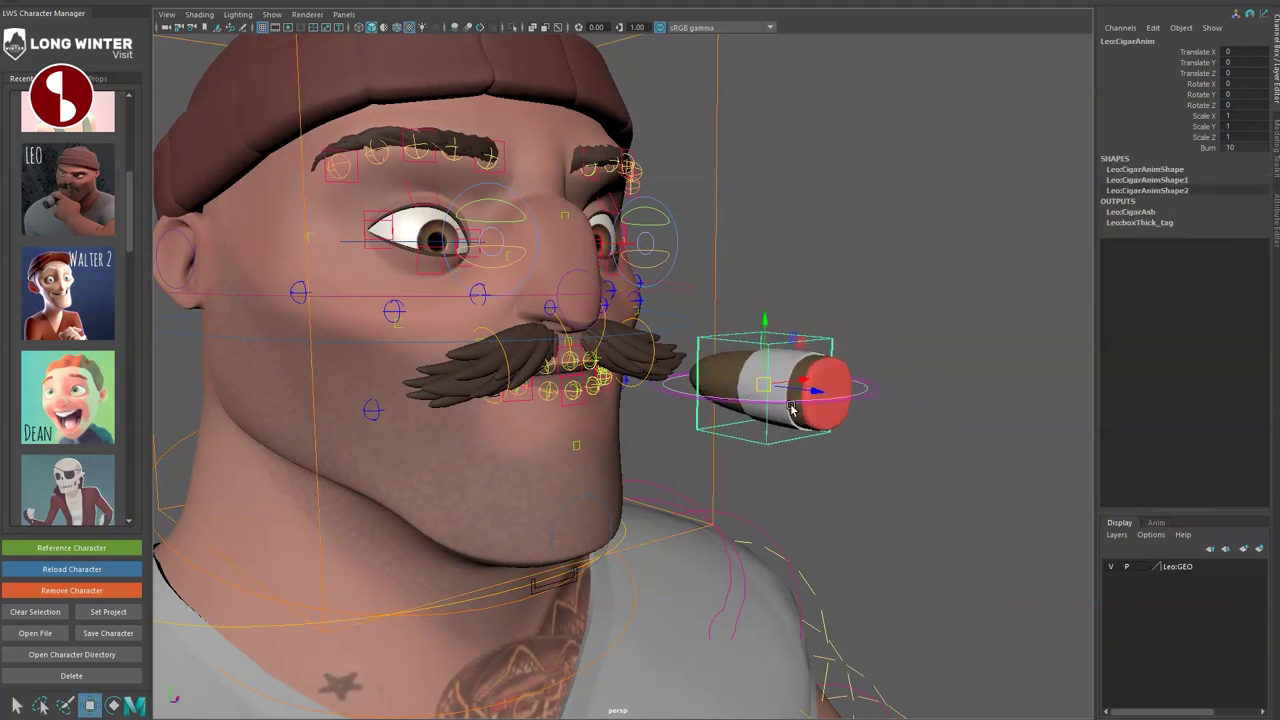
left_click_drag(762, 387, 992, 440)
key("ctrl+z")
key("q")
Try adjusting a ring control around the cigar, and undo the changes.
left_click_drag(828, 433, 783, 424, "alt")
scroll(843, 488, "up", 3)
left_click_drag(868, 433, 963, 462)
scroll(930, 468, "down", 4)
left_click_drag(861, 482, 855, 457, "alt")
key("ctrl+z")
key("ctrl+z")
key("q")
Try moving the cigar's ring controls, including the outermost ParentMain, undoing each change.
scroll(866, 481, "up", 4)
scroll(883, 508, "up", 3)
left_click(885, 405)
key("w")
left_click_drag(730, 387, 677, 463)
key("ctrl+z")
key("ctrl+z")
left_click(885, 354)
key("ctrl+z")
scroll(714, 336, "down", 5)
key("q")
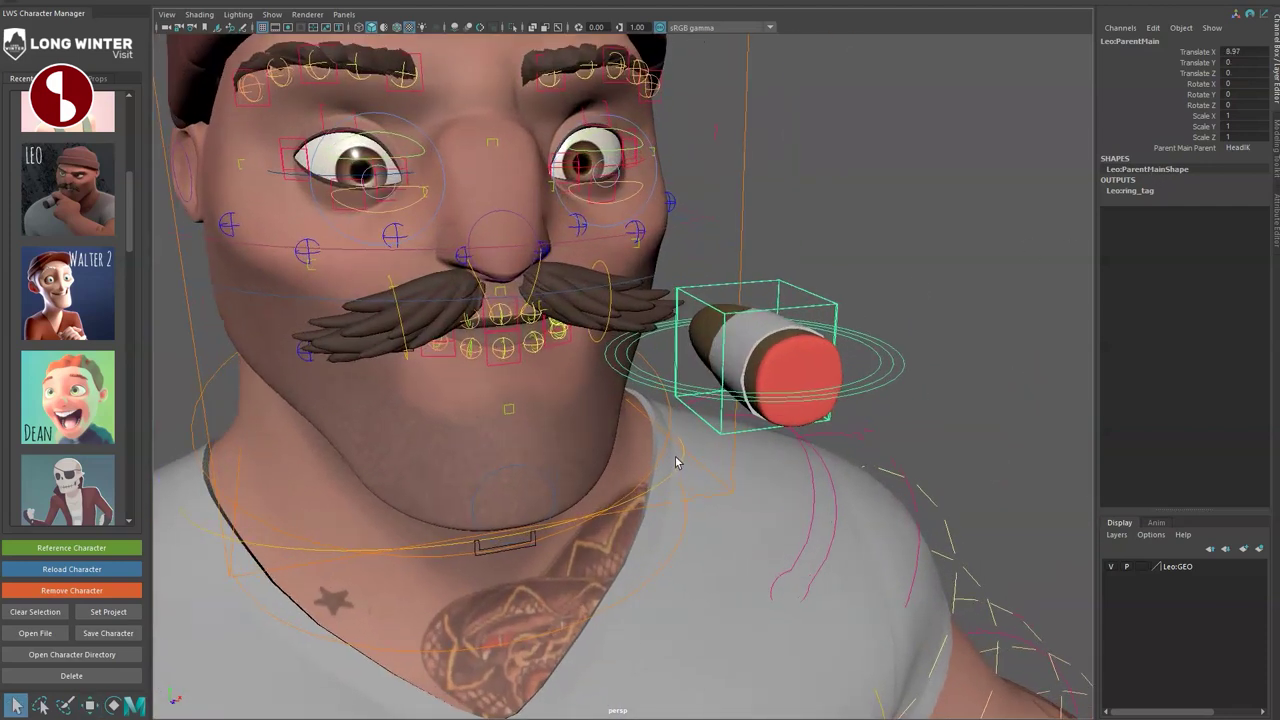
Try rotating HeadIK to test how the cigar follows the head, and undo the rotation.
middle_click_drag(705, 395, 737, 480, "alt")
scroll(737, 478, "down", 2)
left_click(752, 203)
key("e")
left_click_drag(492, 338, 520, 330)
key("ctrl+z")
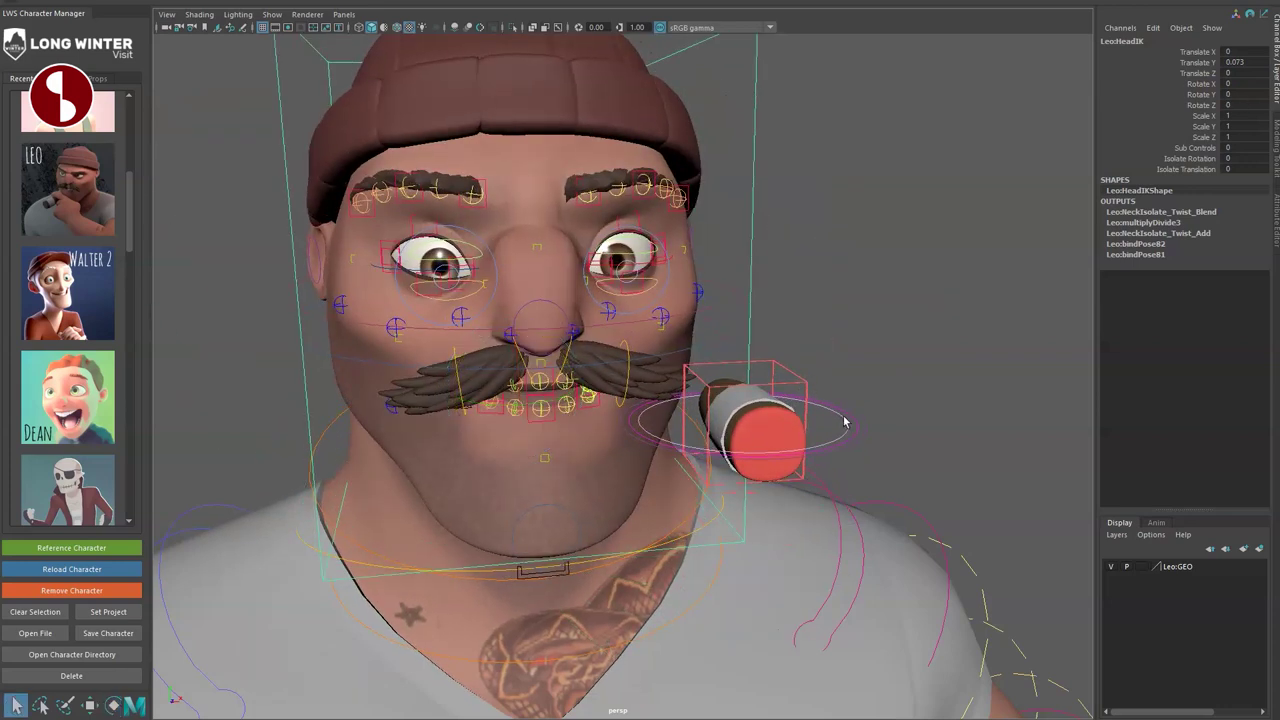
Set the cigar control ParentMain's Parent Main Parent to Character.
left_click(866, 422)
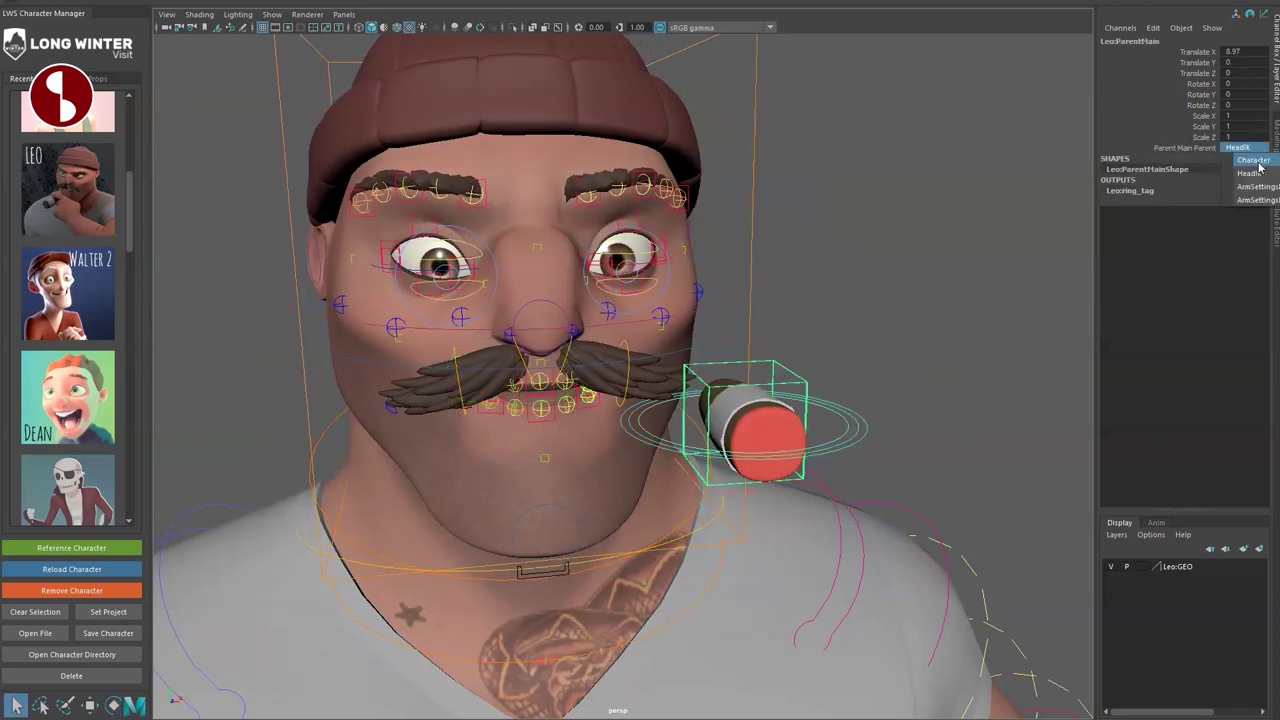
left_click(1262, 160)
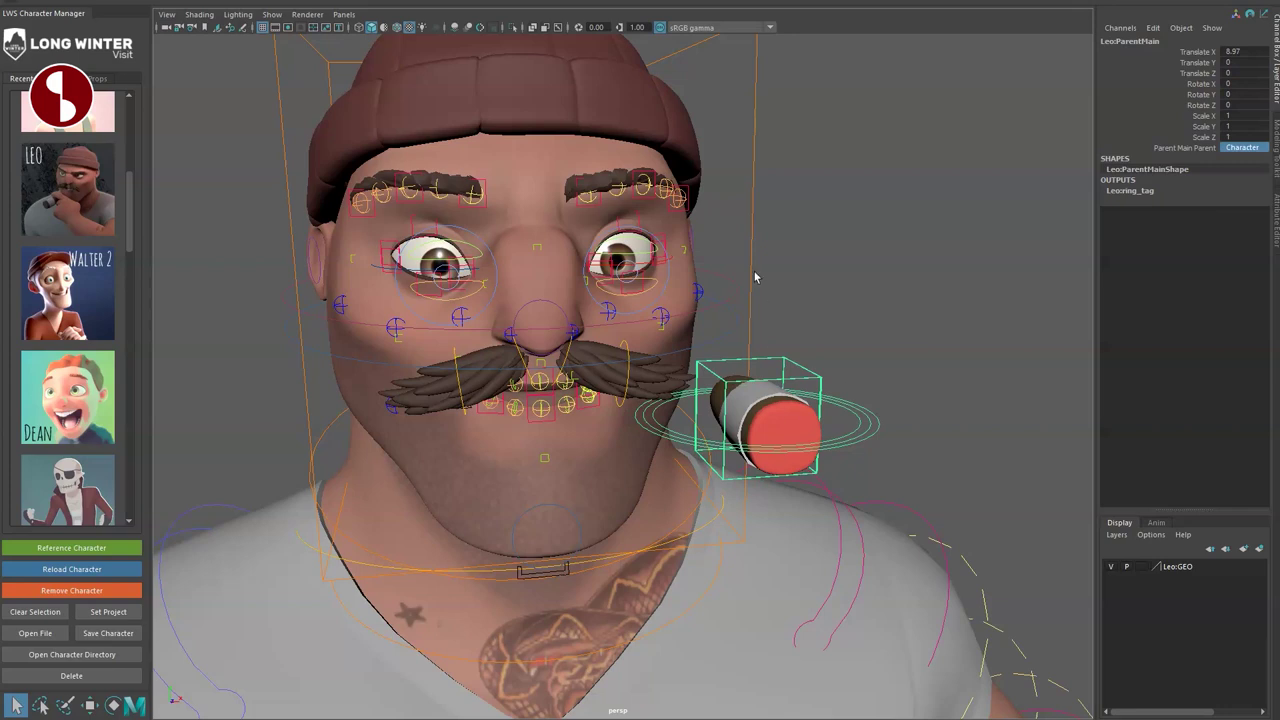
Try moving the HeadIK control to check how the cigar behaves with its current parent, and undo the move.
left_click(751, 178)
left_click_drag(543, 338, 591, 443)
key("ctrl+z")
Try rotating the waist control FlexCOG sideways to test the cigar against body motion, and undo the rotation.
right_click_drag(591, 443, 126, 320, "alt")
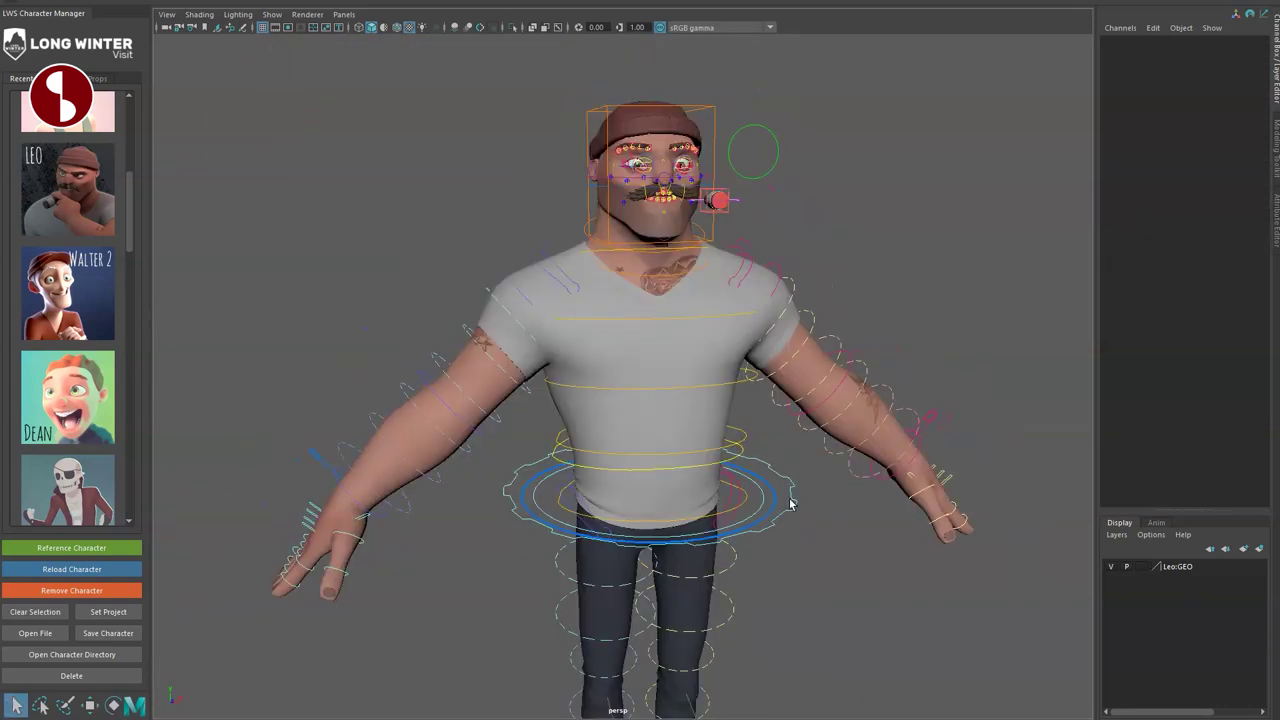
left_click(790, 503)
right_click_drag(800, 592, 582, 428, "alt")
key("e")
mouse_move(607, 402)
left_mouse_down()
mouse_move(577, 437)
mouse_move(611, 405)
left_mouse_up()
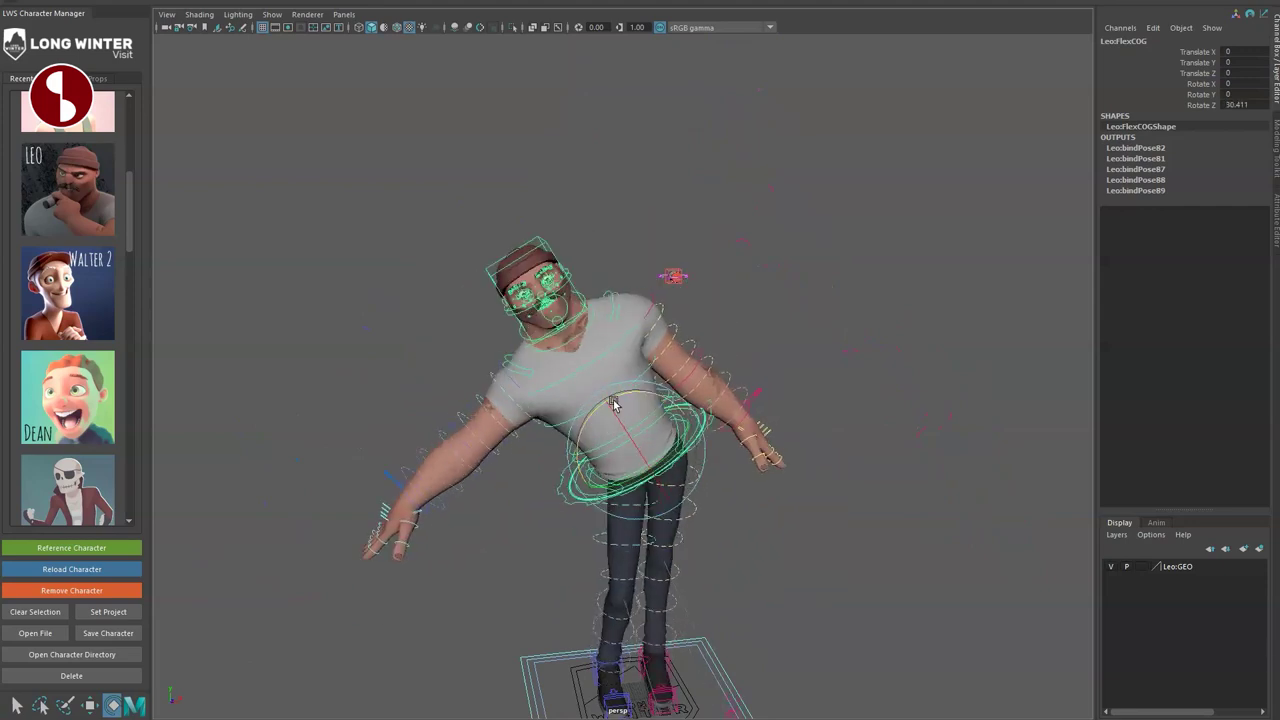
key("ctrl+z")
Try moving the whole character with the ground control Possitioner1, and undo the move.
key("q")
left_click(722, 665)
left_click(674, 661)
key("w")
left_click_drag(643, 693, 617, 676)
key("ctrl+z")
Set Parent Main Parent on the cigar's outermost ring control, ParentMain, to HeadIK.
middle_click_drag(594, 403, 570, 436, "alt")
right_click_drag(570, 436, 830, 627, "alt")
left_click_drag(732, 461, 776, 474, "alt")
right_click_drag(776, 474, 836, 582, "alt")
scroll(836, 583, "up", 2)
key("q")
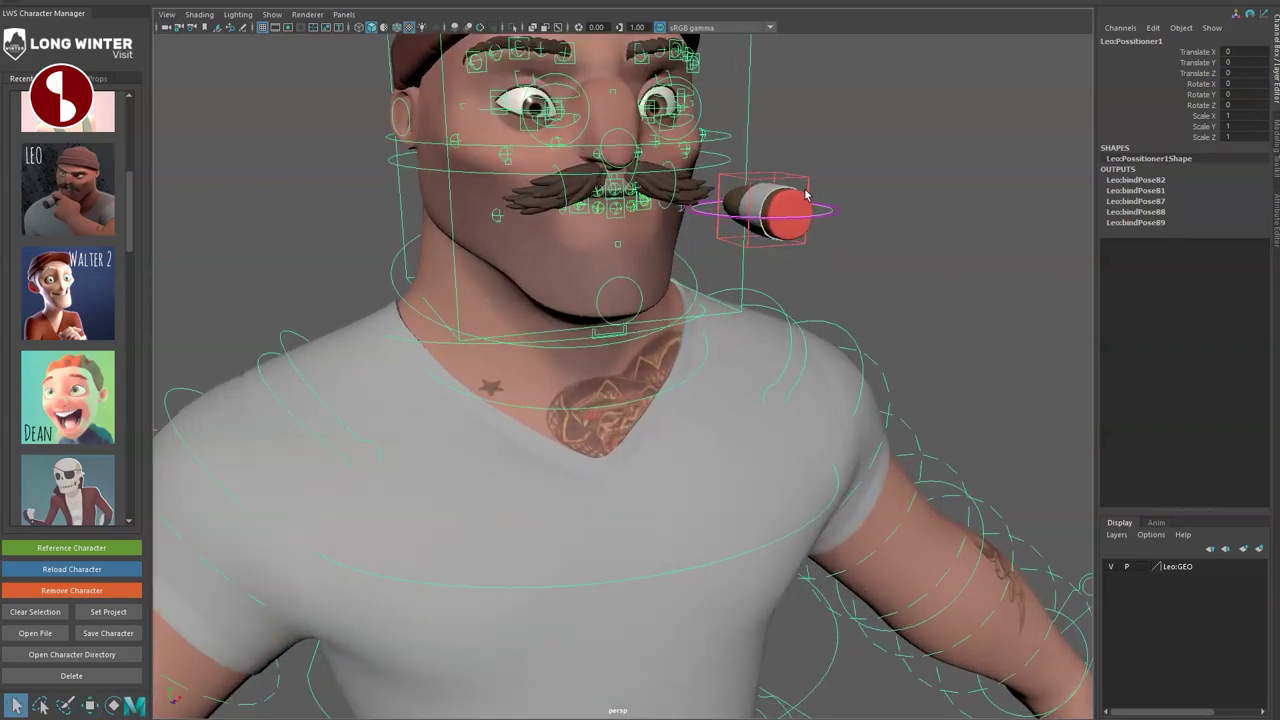
left_click(845, 213)
left_click_drag(845, 213, 821, 328, "alt")
left_click_drag(857, 265, 826, 271, "alt")
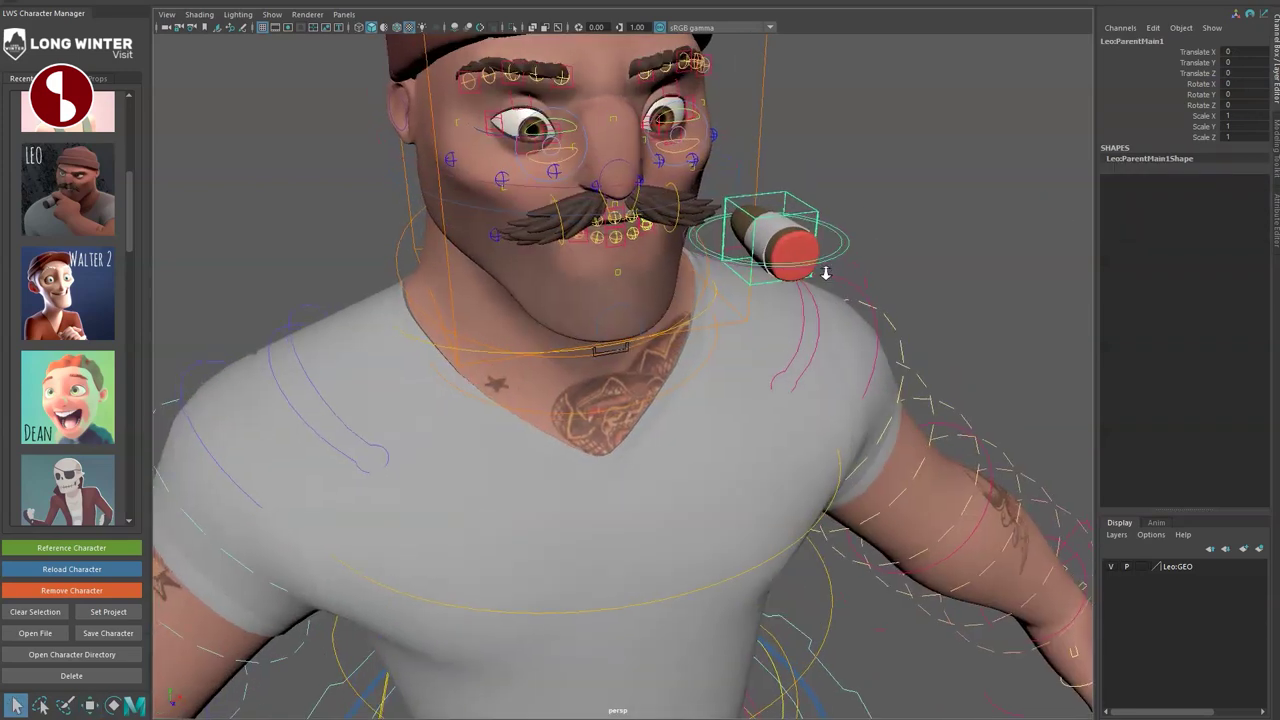
right_click_drag(826, 271, 959, 181, "alt")
left_click(991, 169)
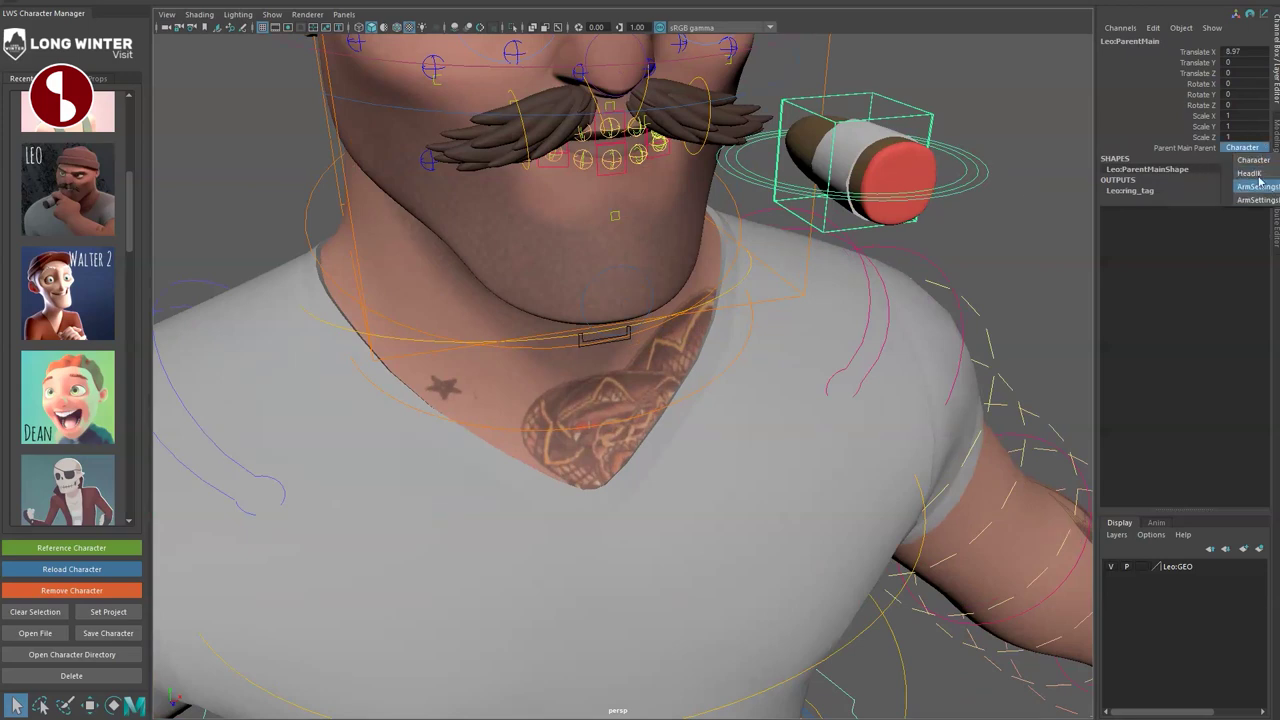
left_click(1249, 174)
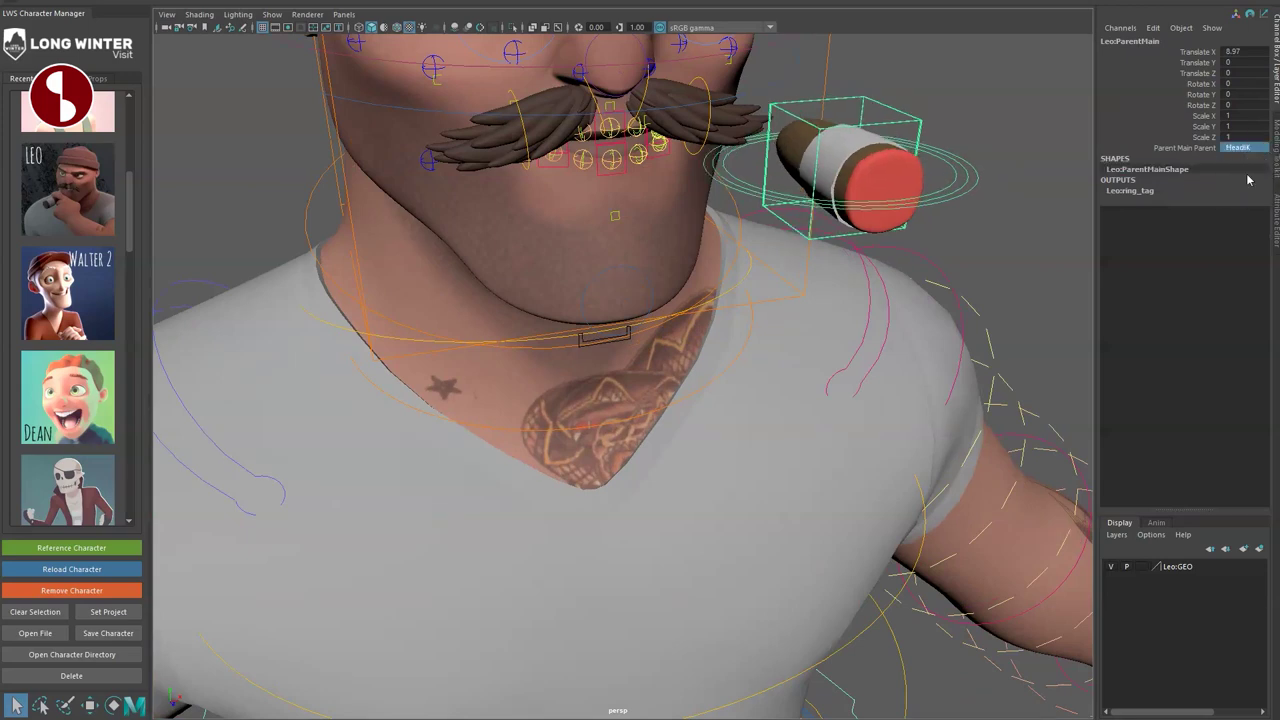
Move the cigar's ParentMain control away from the face to about Translate X 28.1, Y 0.9 and Z -1.4.
middle_click_drag(327, 164, 357, 294, "alt")
left_click_drag(600, 540, 520, 477, "alt")
right_click_drag(520, 477, 405, 470, "alt")
key("w")
left_click_drag(832, 371, 1145, 360)
key("q")
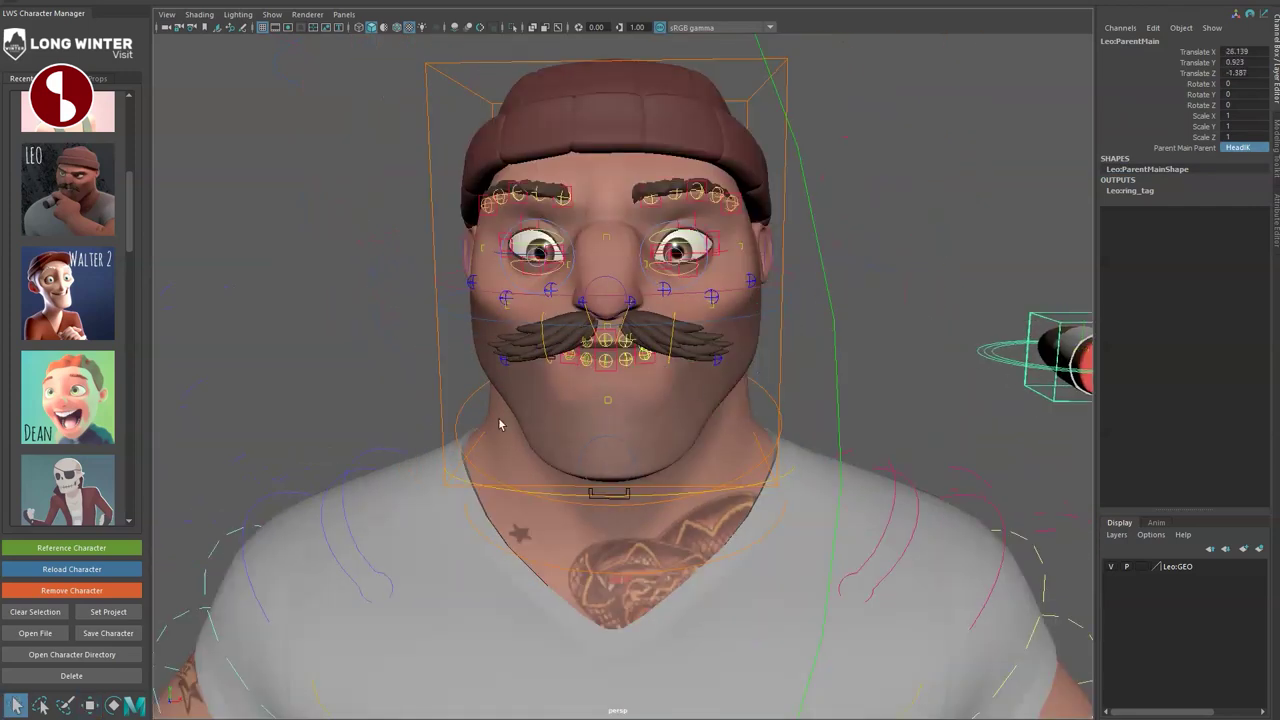
Try moving the bracket-shaped squash control Squasher_SkullDn below the chin, and undo the change.
right_click_drag(500, 423, 706, 577, "alt")
left_click_drag(706, 577, 671, 523, "alt")
right_click_drag(671, 523, 612, 494, "alt")
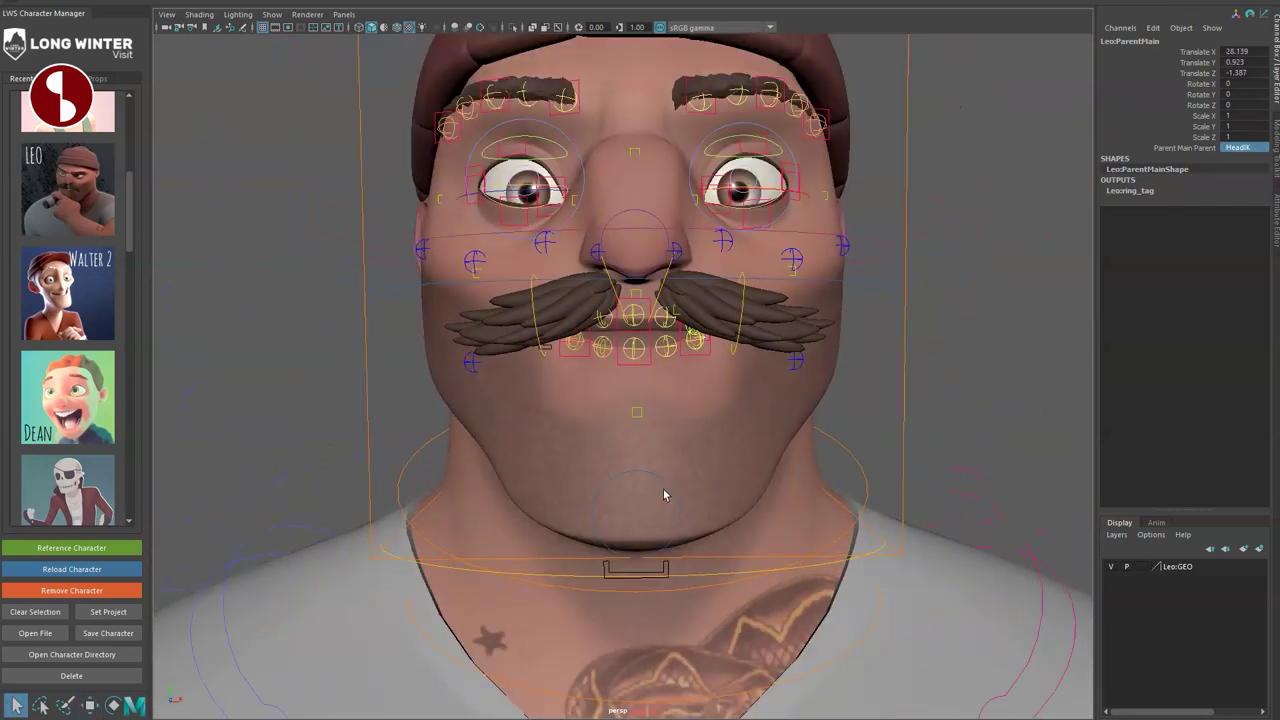
left_click(655, 551)
left_click(649, 573)
middle_click_drag(628, 627, 623, 581, "alt")
key("w")
left_click_drag(628, 510, 648, 343)
middle_click_drag(629, 451, 643, 565, "alt")
right_click_drag(643, 565, 637, 514, "alt")
key("ctrl+z")
key("q")
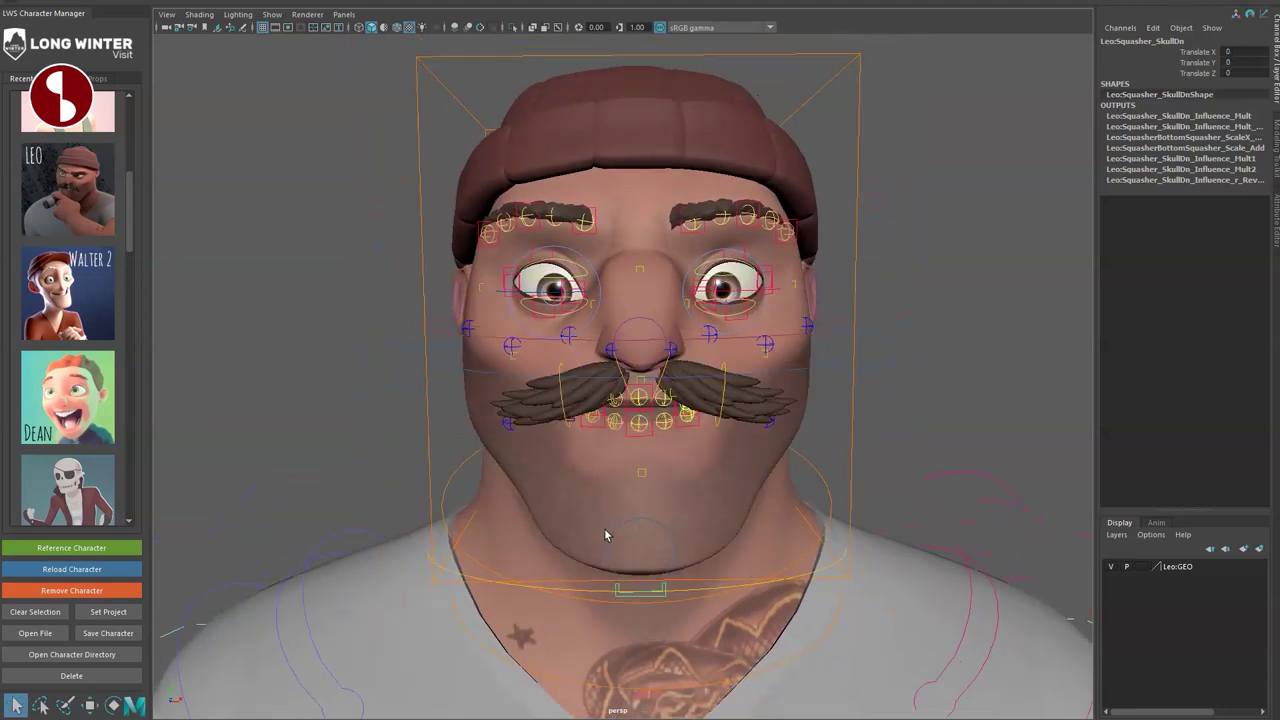
Try moving the jaw control Mouth_JawEasy on the chin, and undo the move.
left_click(611, 543)
left_click(610, 544)
key("e")
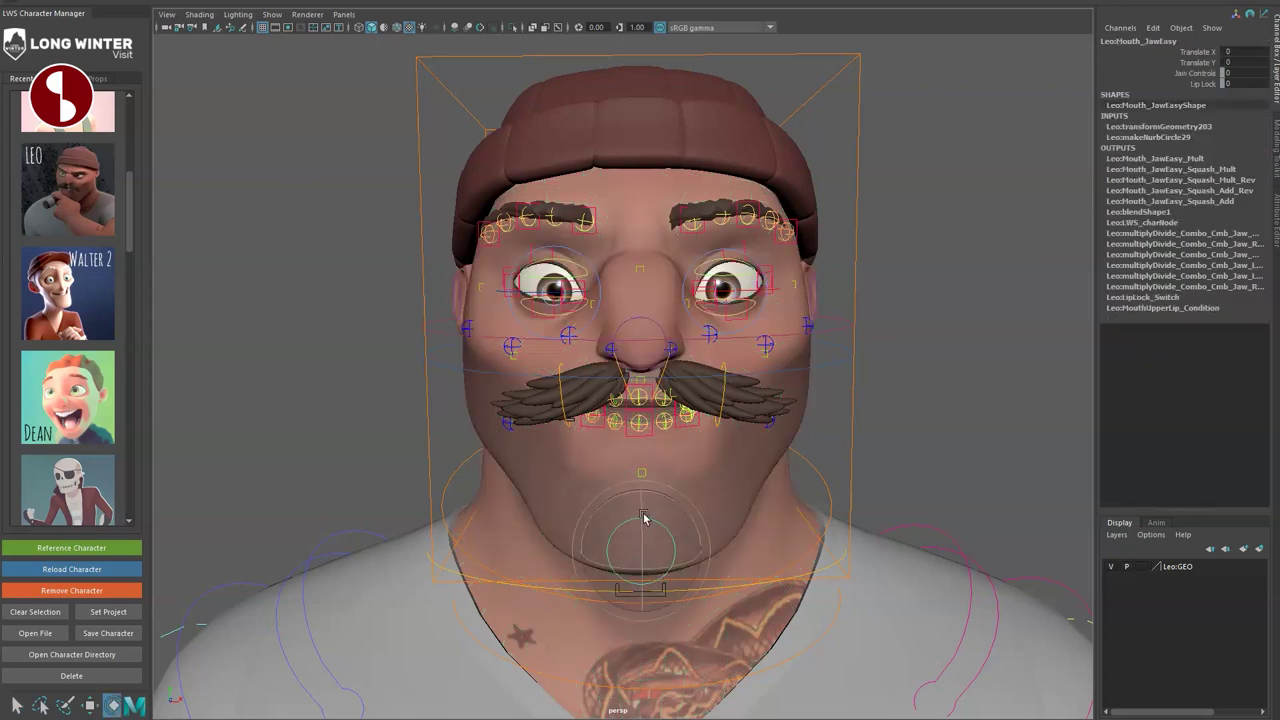
key("w")
left_click_drag(642, 551, 658, 594)
key("ctrl+z")
Try varying Mouth_JawEasy's Translate X and Translate Y values one after the other, undoing each change.
middle_click_drag(782, 269, 829, 266)
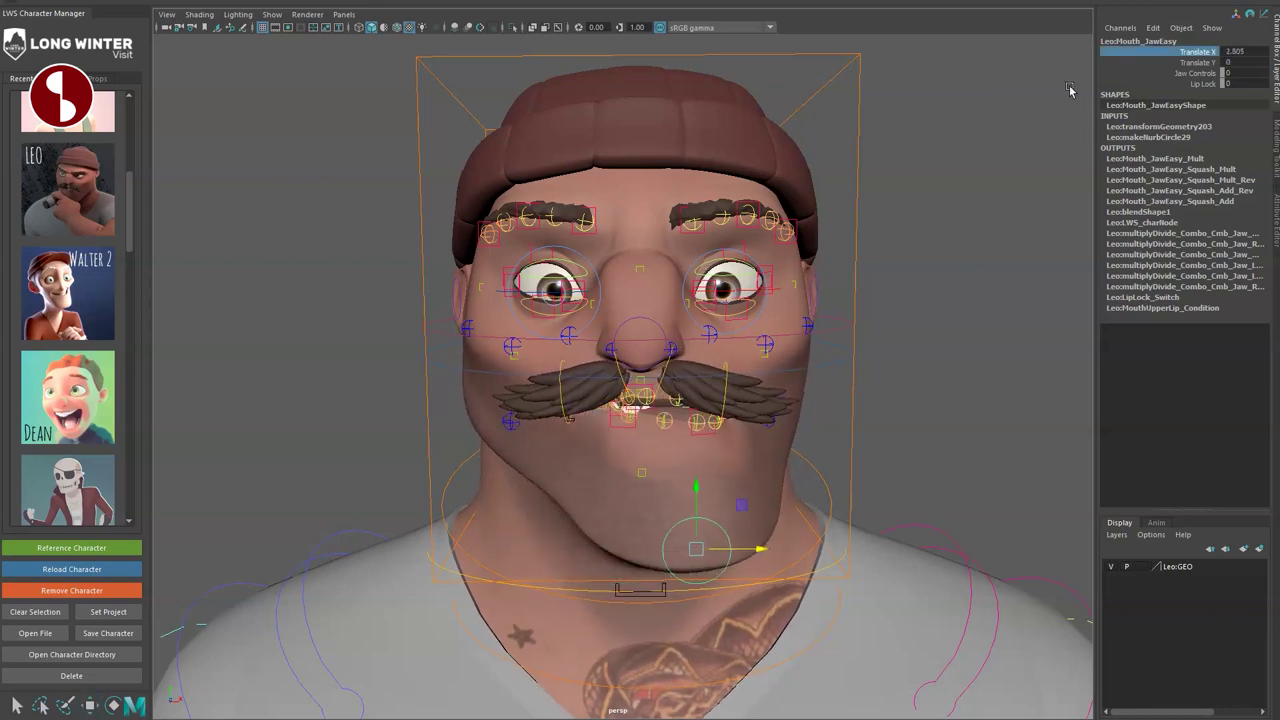
key("ctrl+z")
left_click(1134, 63)
middle_click_drag(890, 136, 1034, 140)
key("ctrl+z")
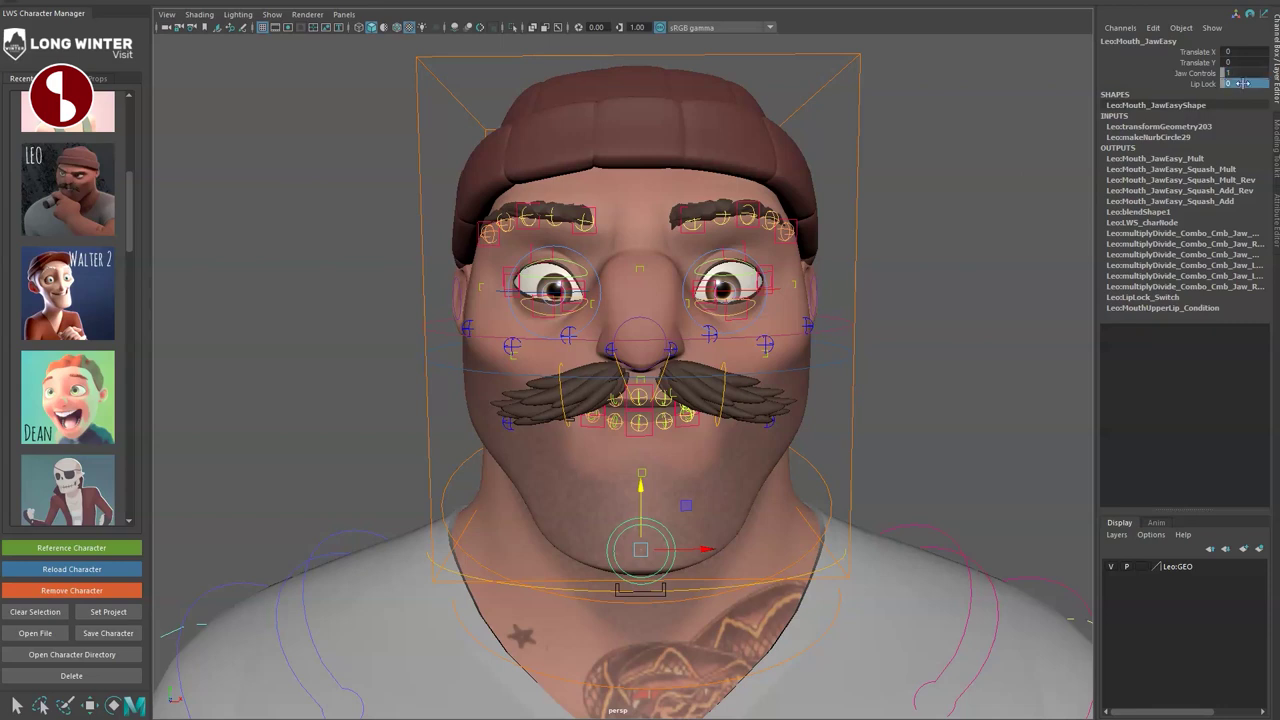
With Mouth_JawEasy's Jaw Controls at 1, try Lip Lock at 1 and return it to 0.
type("1")
key("Return")
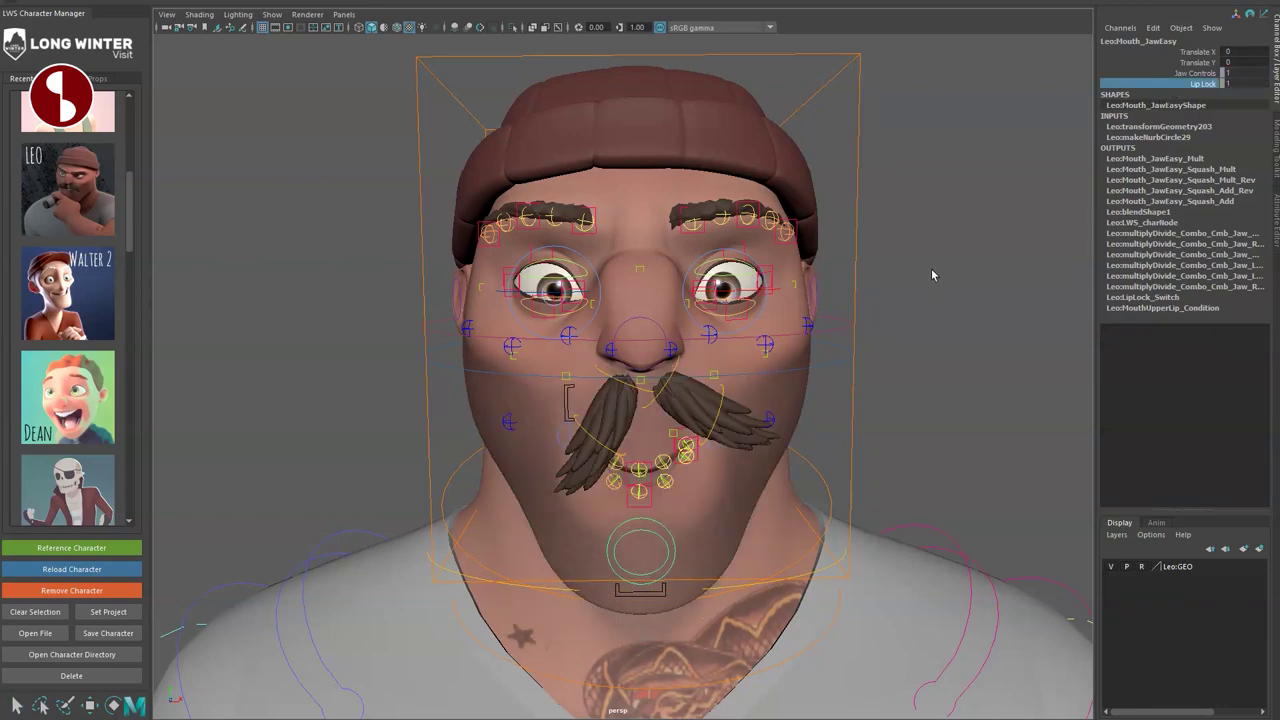
middle_click_drag(929, 266, 775, 256)
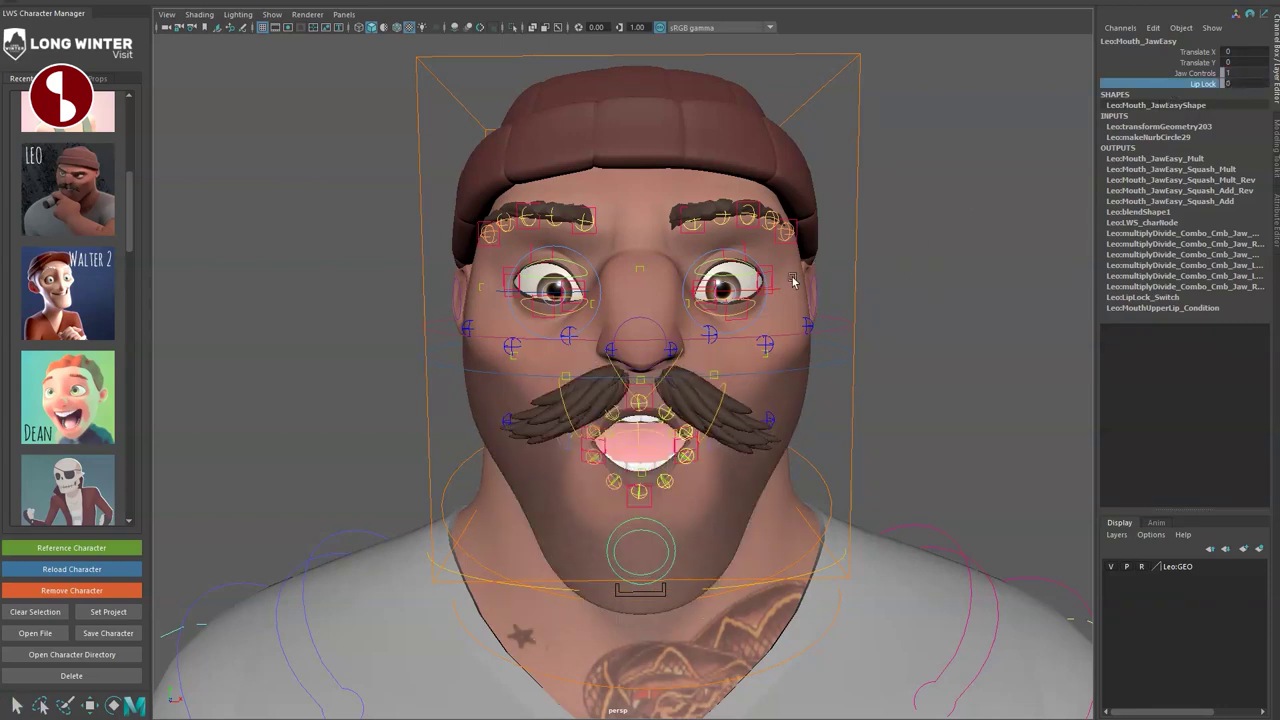
Try adjusting the nested jaw controls on the chin, undoing each change.
left_click(642, 540)
left_click(640, 527)
left_click_drag(640, 528, 666, 540)
key("ctrl+z")
key("q")
left_click(625, 523)
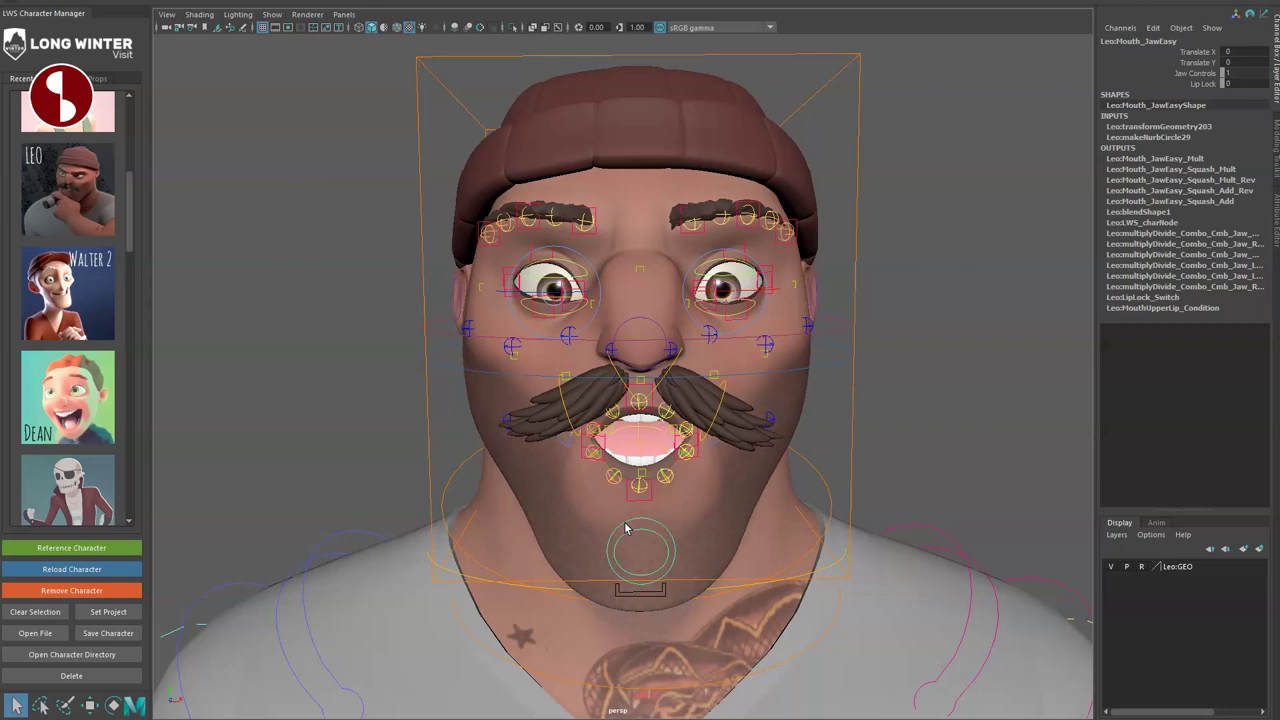
mouse_move(640, 532)
left_mouse_down()
mouse_move(641, 509)
mouse_move(643, 541)
left_mouse_up()
key("ctrl+z")
Try Lip Lock at 1 on Mouth_JawEasy together with adjustments to the inner Mouth_JawDirect control, and undo the changes.
left_click(653, 533)
left_click(674, 535)
middle_click_drag(770, 244, 1073, 308)
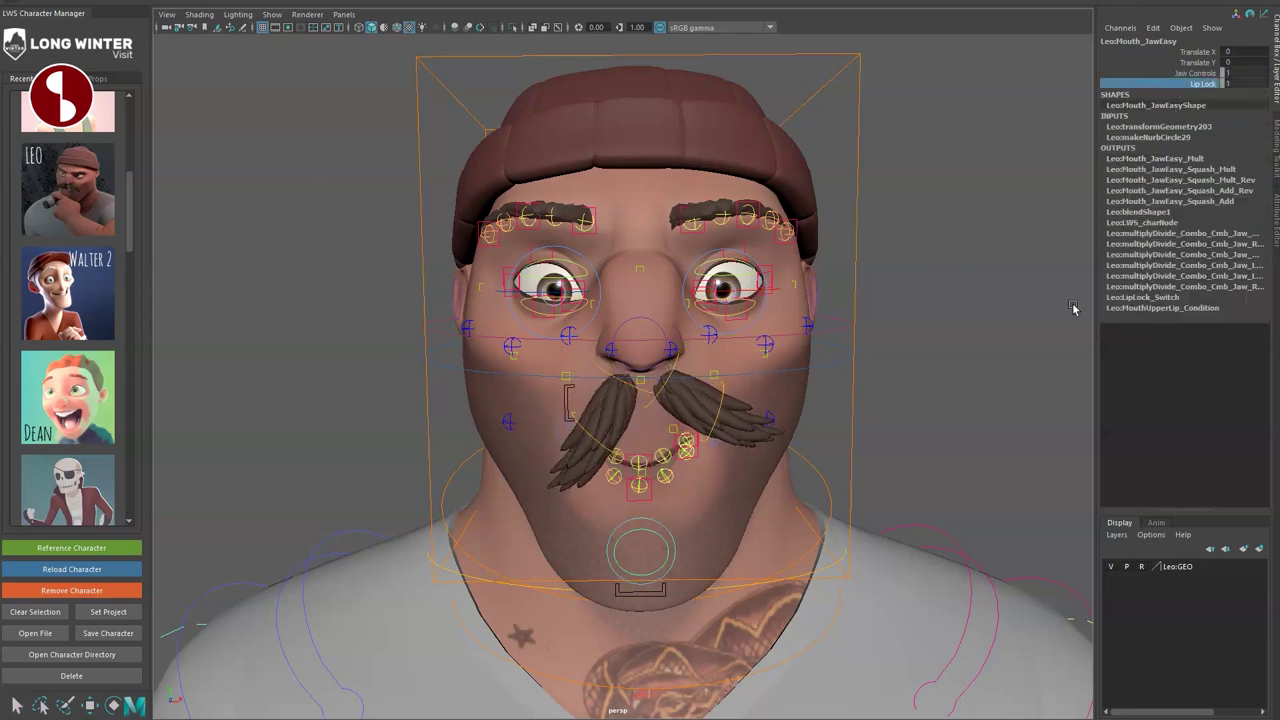
left_click(635, 537)
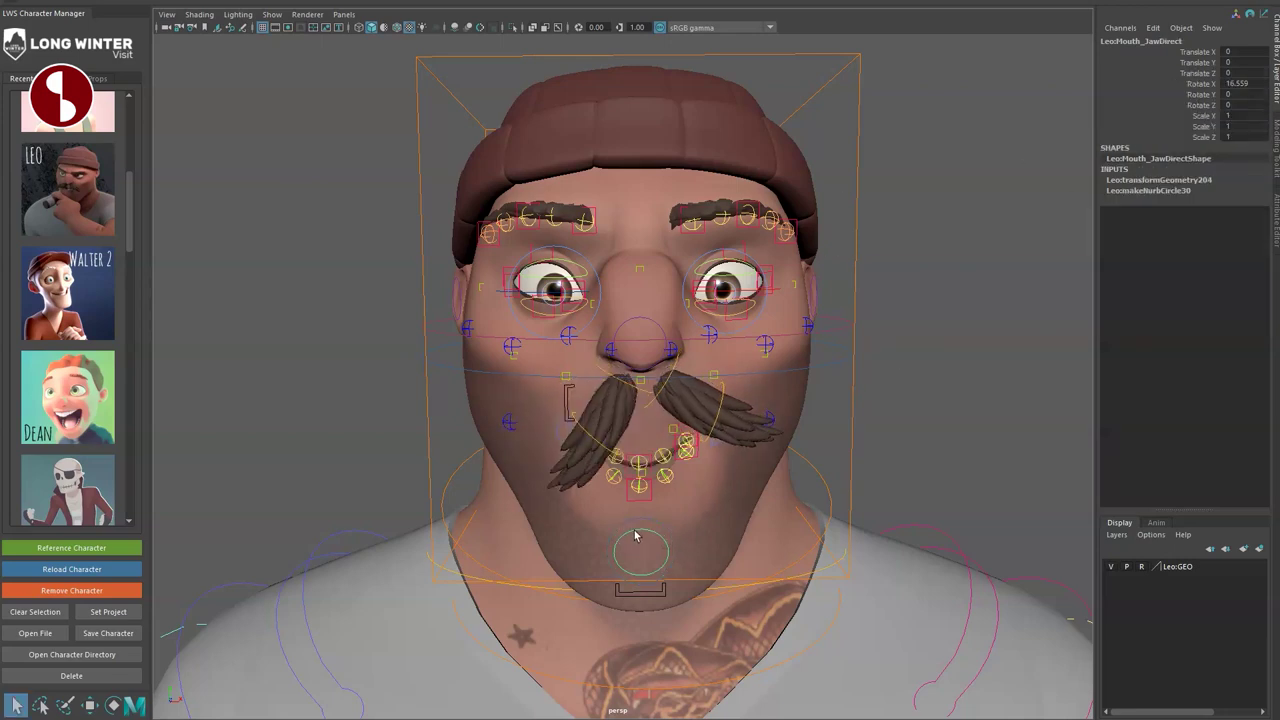
left_click_drag(640, 515, 642, 501)
left_click_drag(645, 524, 677, 543)
key("ctrl+z")
key("ctrl+z")
key("ctrl+z")
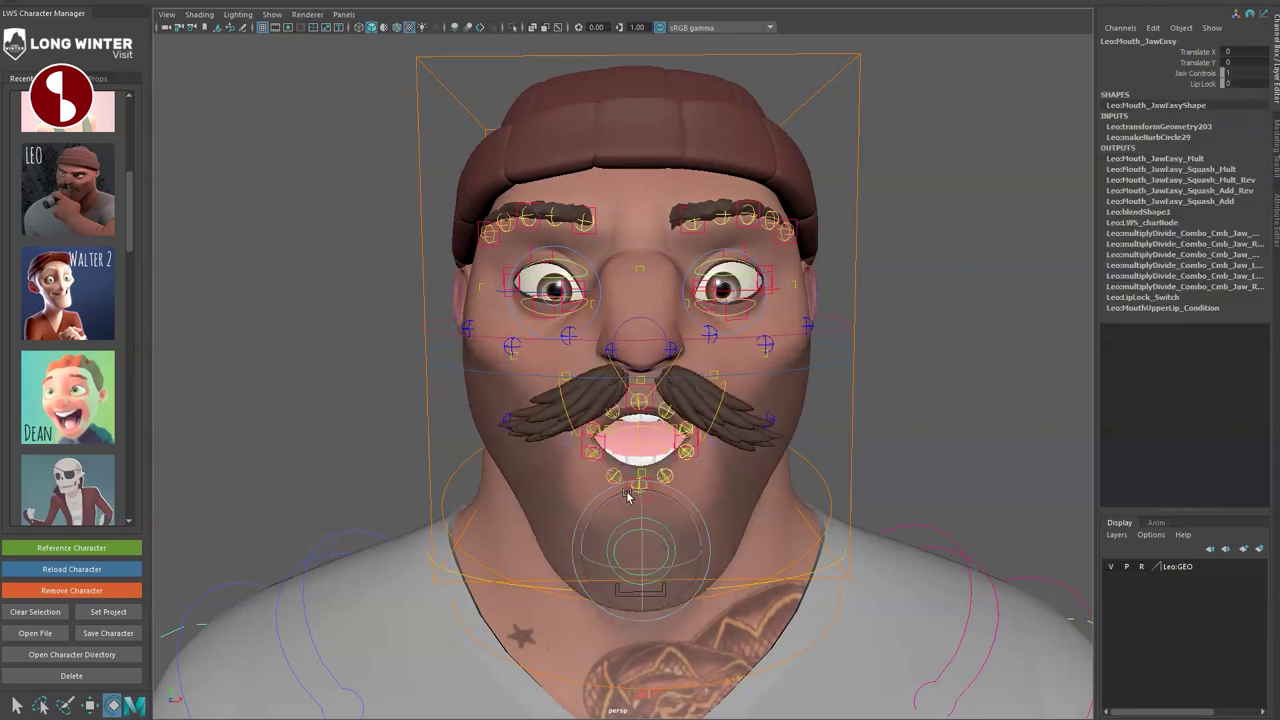
Try rotating the moustache control skn_Stache01RTFK_2.
right_click_drag(611, 484, 706, 546, "alt")
left_click_drag(706, 546, 694, 569, "alt")
key("q")
left_click(768, 387)
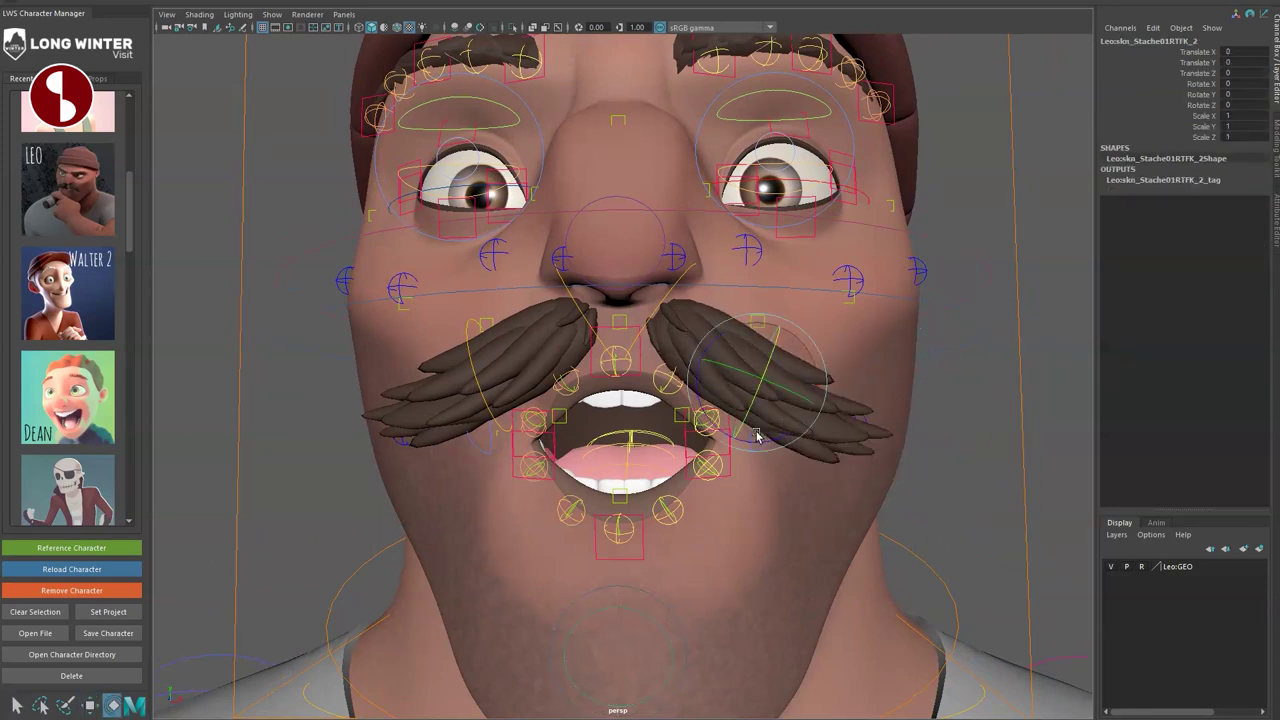
left_click_drag(786, 370, 838, 305)
Shift the mouth-corner control MouthMouthEasyLF to about Translate X 0.53 and Y 0.20.
left_click(770, 408)
left_click_drag(710, 432, 758, 468, "alt")
right_click_drag(758, 468, 801, 484, "alt")
scroll(801, 484, "down", 1)
key("q")
scroll(870, 465, "down", 2)
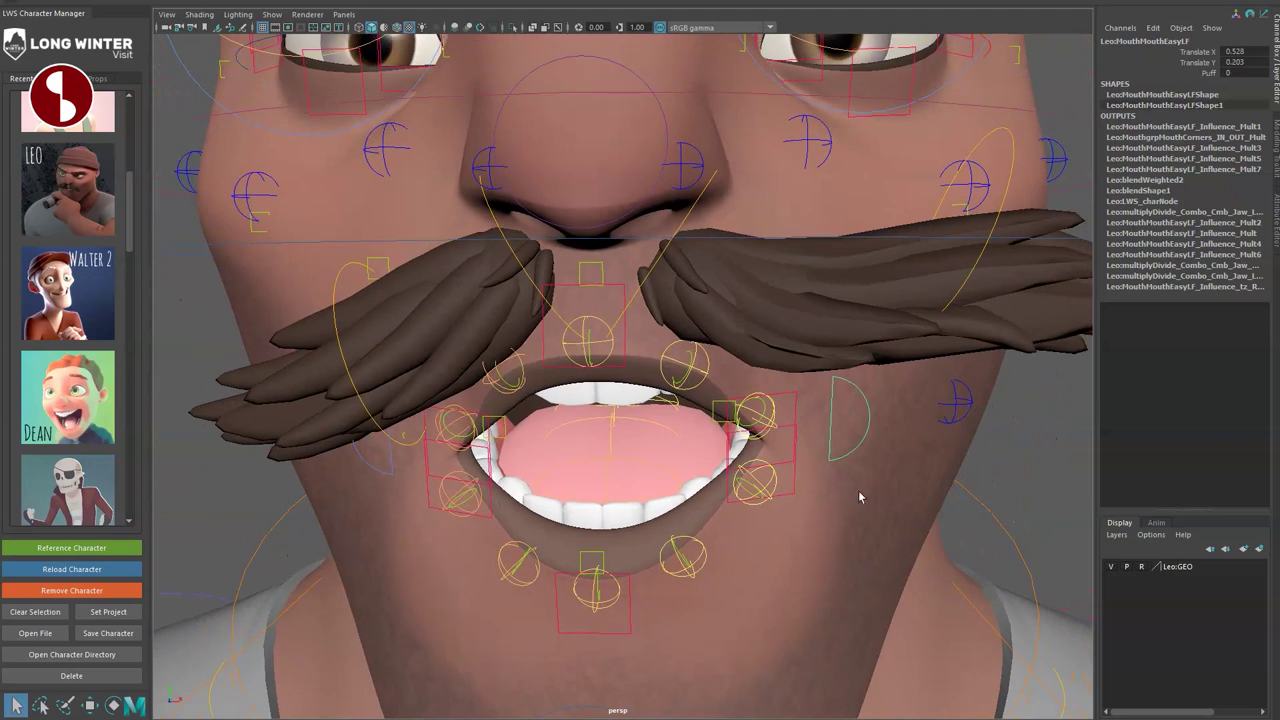
Pull the lip controls at the same mouth corner upward, including MouthLipUpMicro_1LF to about X 0.41, Y 0.29, Z -0.79.
left_click(771, 421)
key("w")
left_click_drag(758, 417, 813, 359)
left_click(784, 390)
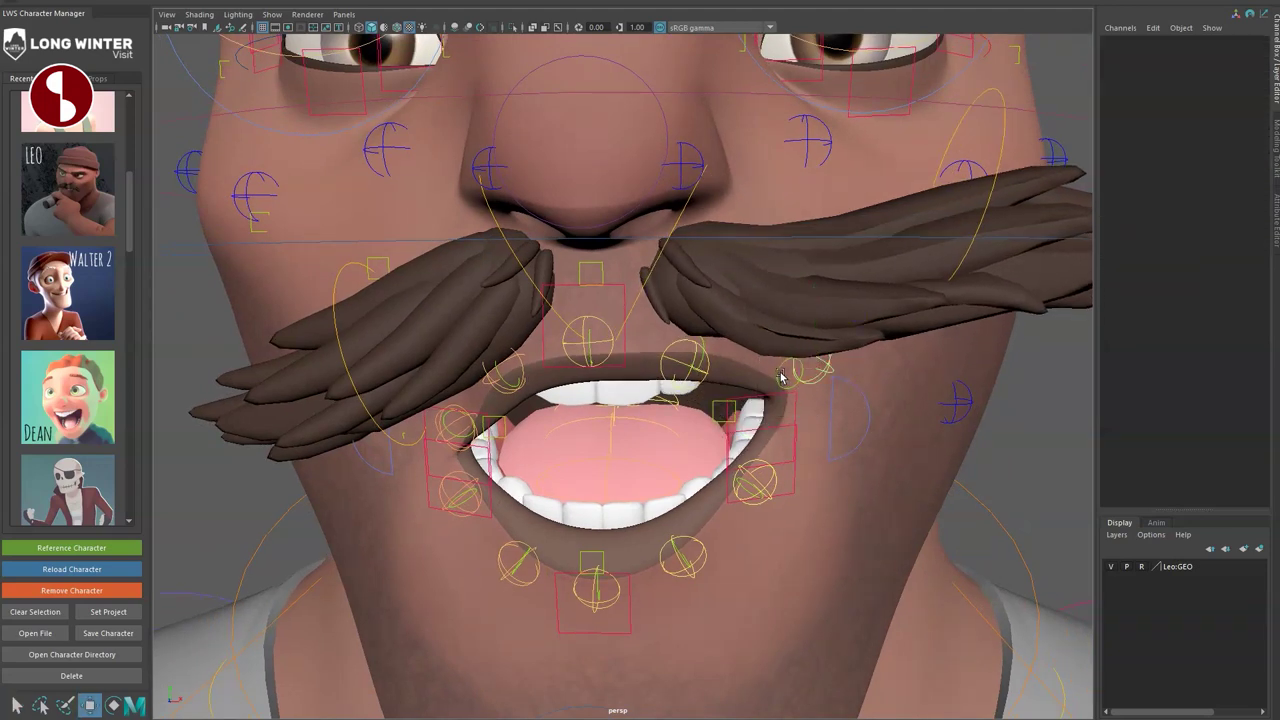
left_click(786, 376)
left_click_drag(788, 373, 778, 332)
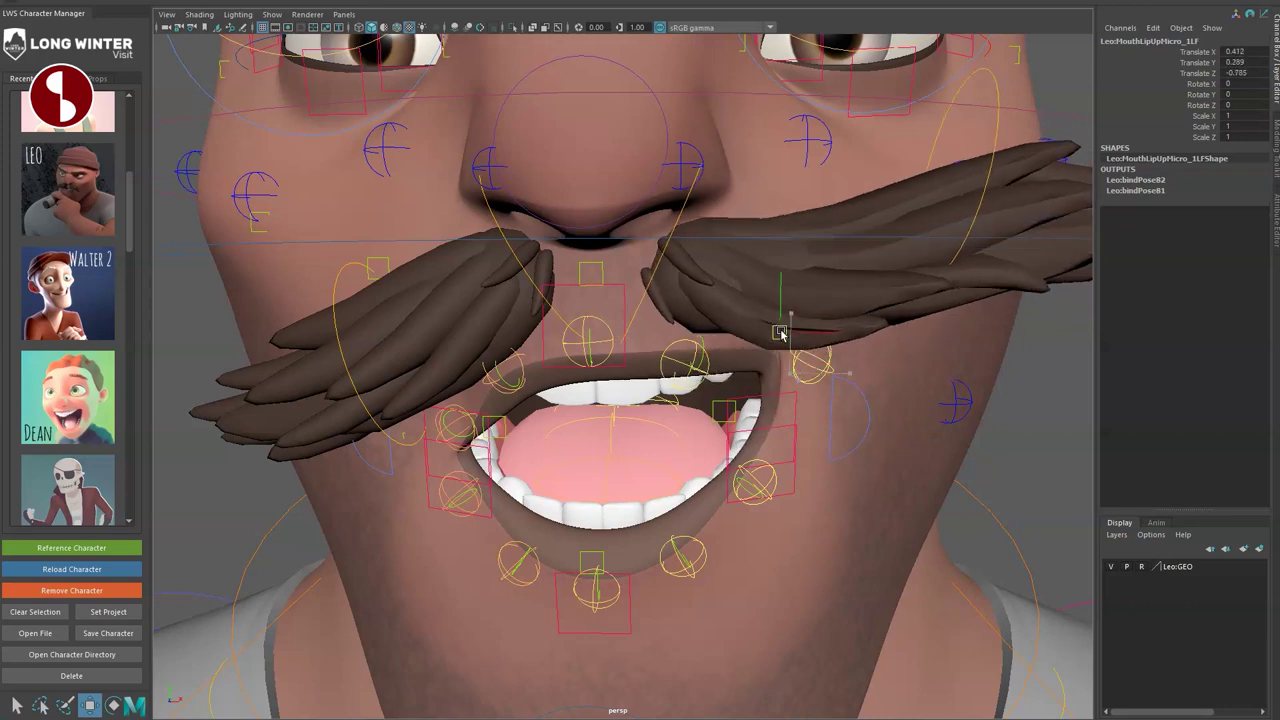
Undo the test edits made to the lip, mouth-corner and moustache controls.
key("ctrl+z")
key("ctrl+z")
key("ctrl+z")
key("ctrl+z")
key("ctrl+z")
key("ctrl+z")
key("ctrl+z")
key("ctrl+z")
key("q")
Try adjusting a mouth-corner control and the cheek control CheekLF, undoing each change.
left_click_drag(759, 525, 810, 502, "alt")
left_click(780, 429)
left_click_drag(782, 440, 935, 528, "alt")
right_click_drag(935, 528, 826, 498, "alt")
middle_click_drag(908, 368, 1035, 345)
key("ctrl+z")
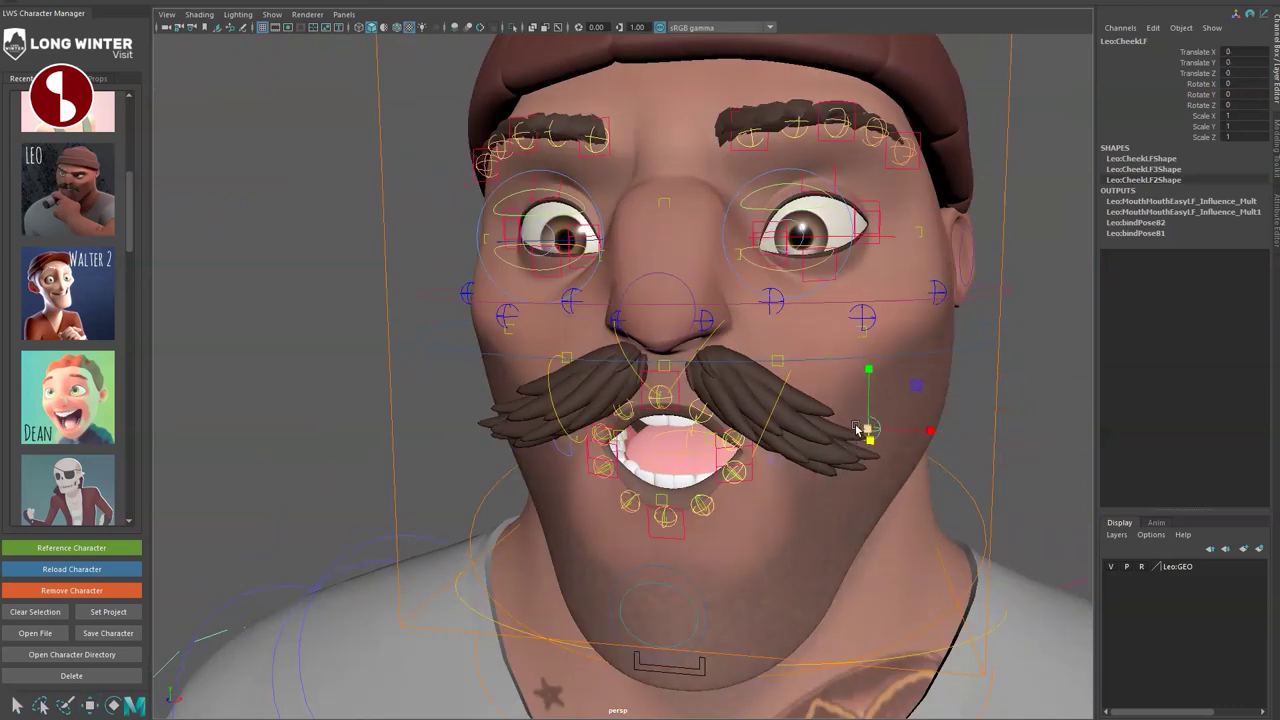
left_click_drag(946, 430, 897, 457)
key("ctrl+z")
Try moving a control near the lower lip, and undo the move.
mouse_move(832, 528)
left_mouse_down("alt")
mouse_move(874, 531)
mouse_move(854, 526)
left_mouse_up("alt")
key("q")
middle_click_drag(665, 490, 688, 492, "alt")
right_click_drag(688, 492, 750, 562, "alt")
left_click(735, 549)
key("w")
mouse_move(752, 525)
left_mouse_down()
mouse_move(774, 485)
mouse_move(755, 510)
left_mouse_up()
key("ctrl+z")
Move both moustache halves off the face with their root controls, taking skn_Stache01RTFK_1 to about X 7.86, Y 3.25.
left_click_drag(750, 522, 741, 561, "alt")
left_click_drag(758, 344, 453, 421)
key("q")
left_click(866, 331)
key("w")
left_click_drag(834, 345, 1121, 418)
left_click_drag(706, 495, 706, 485, "alt")
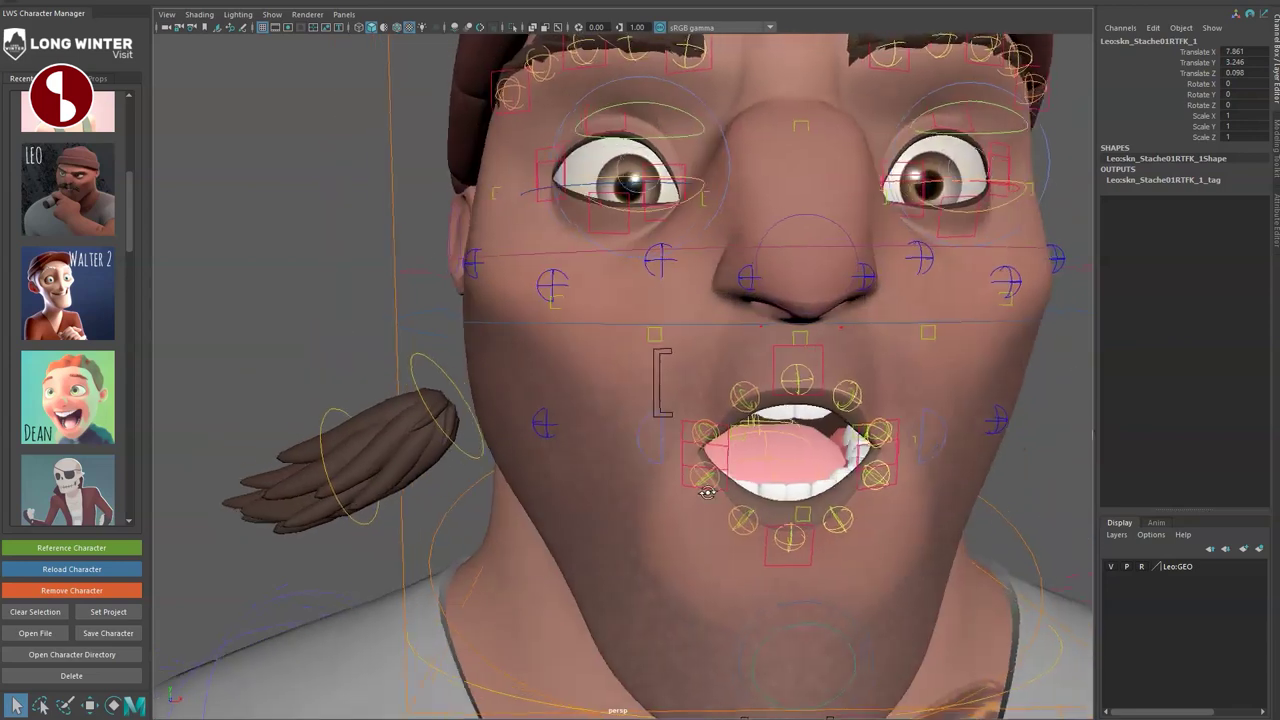
Try moving the upper-lip roll control RollTop beneath the nose, and undo the change.
middle_click_drag(706, 485, 638, 485, "alt")
scroll(680, 440, "up", 2)
left_click(708, 319)
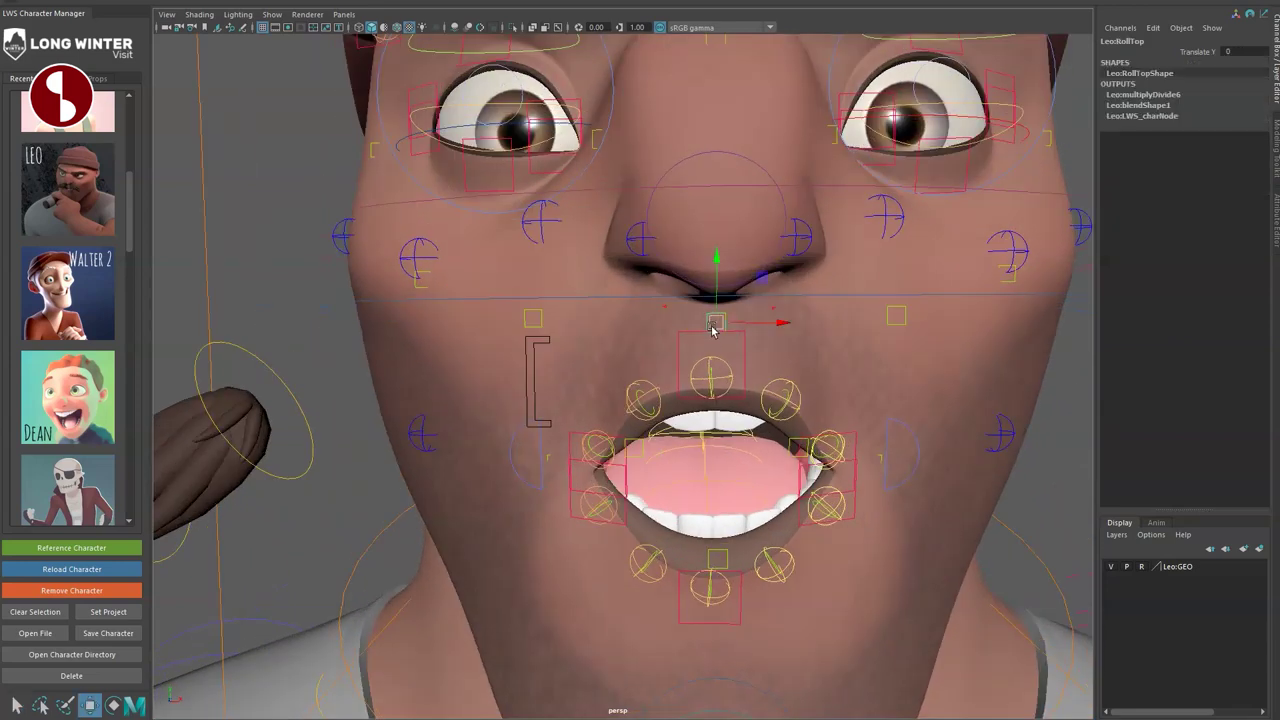
key("e")
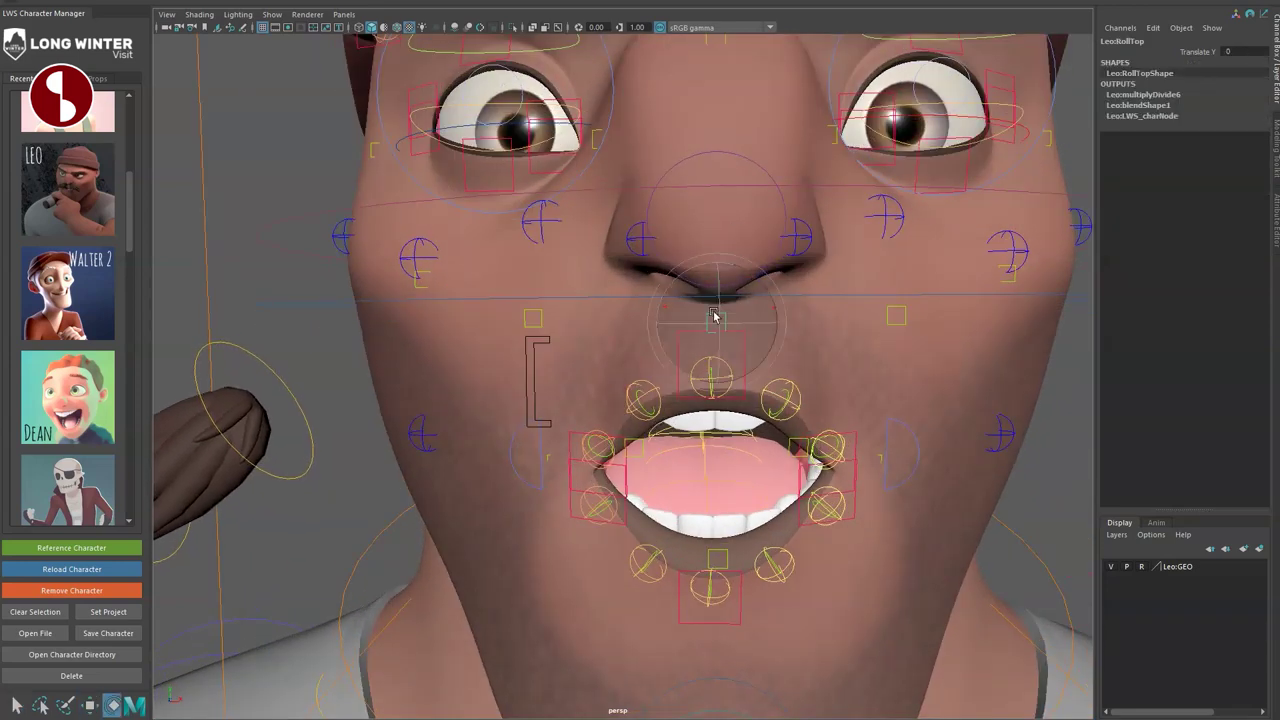
key("q")
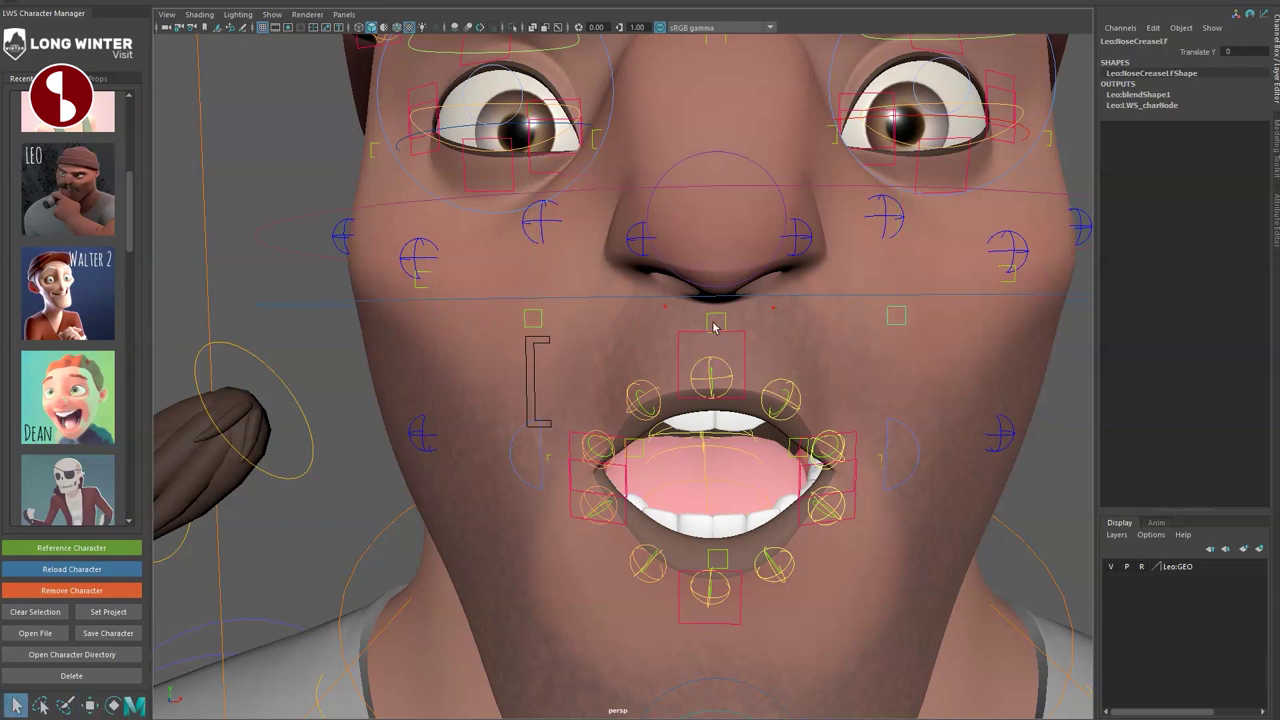
key("e")
key("w")
left_click_drag(718, 320, 736, 300)
left_click_drag(736, 348, 742, 337)
key("ctrl+z")
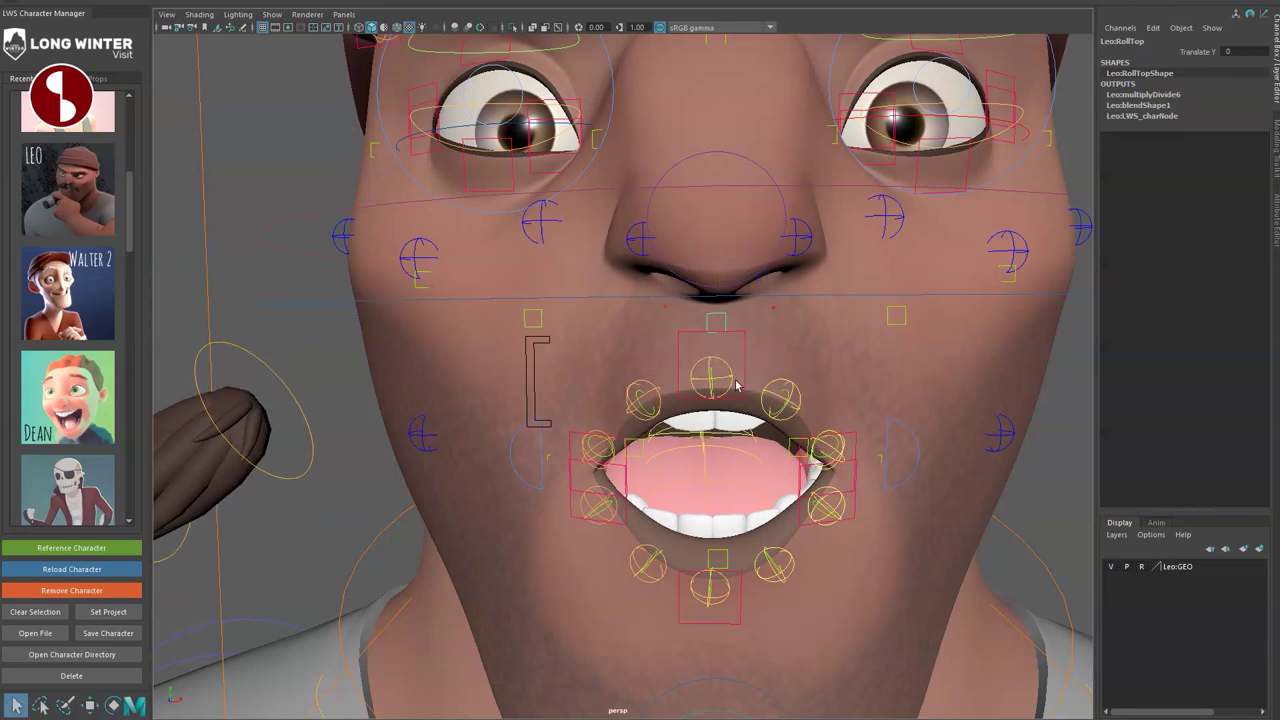
Try moving the Nose control with the moustache pulled aside, and undo the move.
right_click_drag(768, 359, 680, 440, "alt")
left_click(678, 437)
left_click_drag(647, 384, 634, 408)
key("ctrl+z")
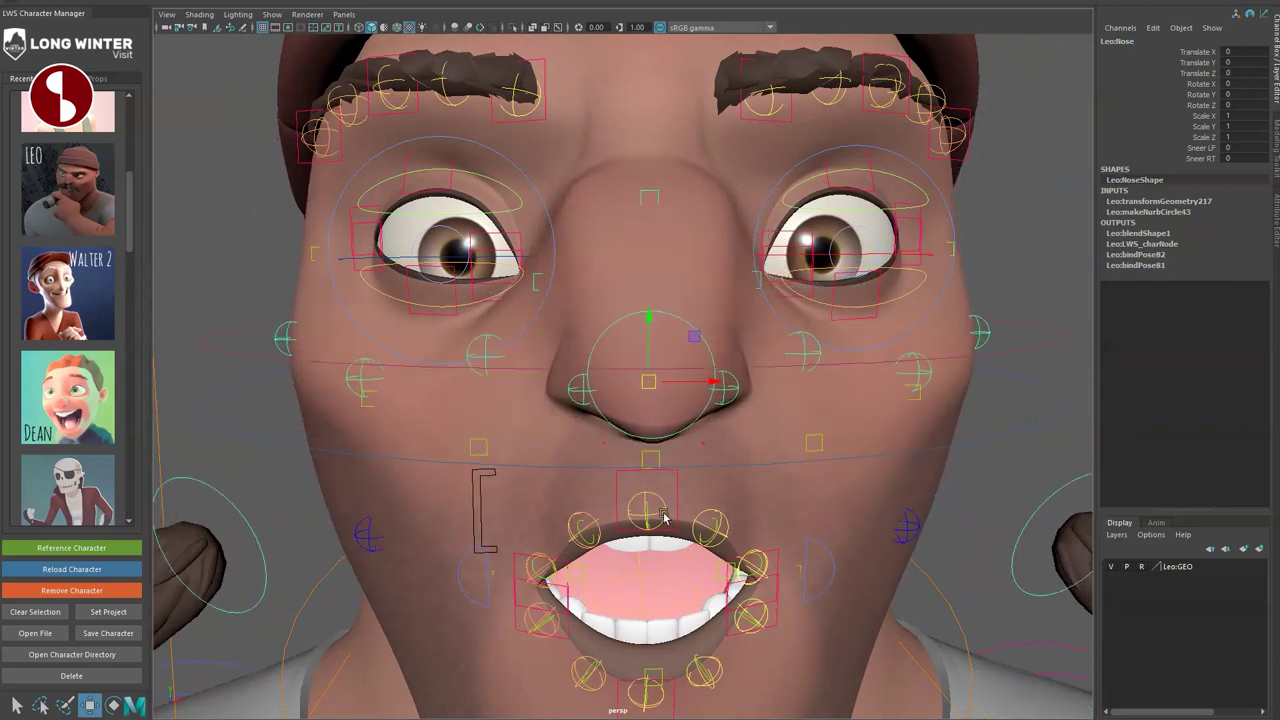
Reset the Translate values of both moustache root controls to 0.
left_click(1025, 563)
left_click_drag(1245, 73, 1245, 52)
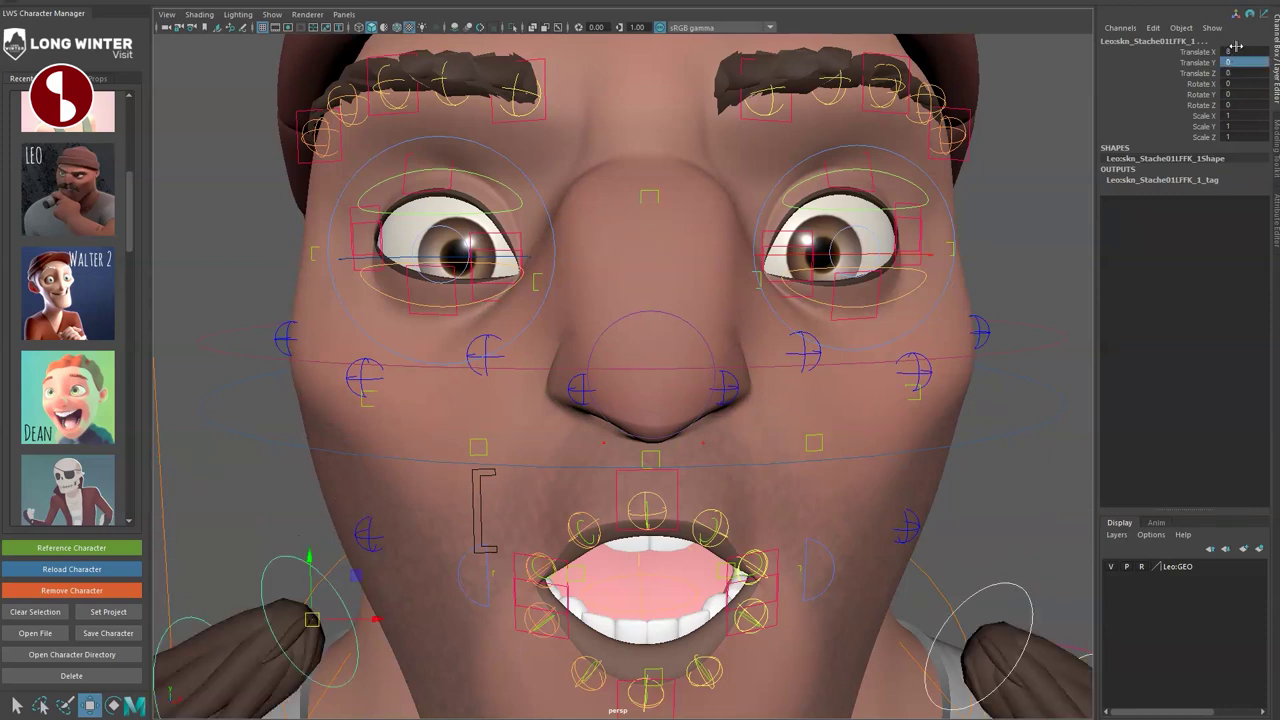
type("0")
key("Return")
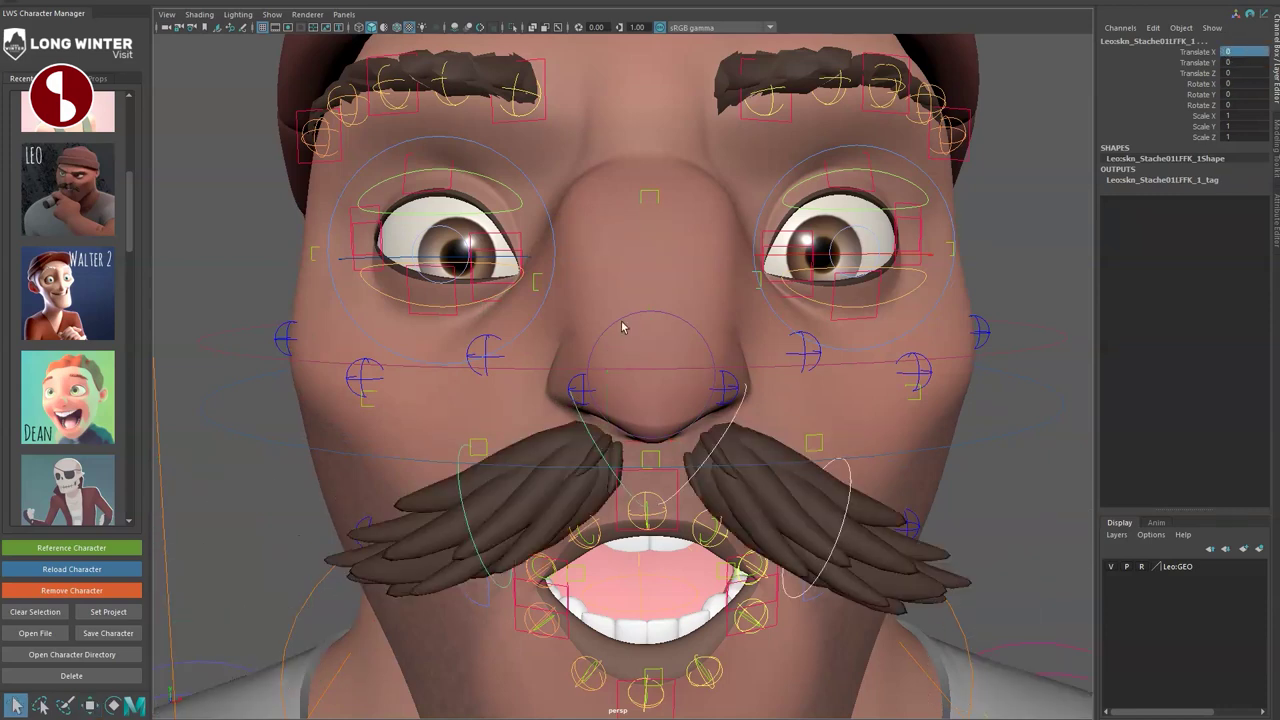
Try moving and rotating the Nose control with the moustache back in place, undoing each change.
left_click(622, 327)
mouse_move(646, 379)
left_mouse_down()
mouse_move(682, 386)
mouse_move(587, 375)
mouse_move(722, 357)
mouse_move(657, 430)
mouse_move(714, 338)
mouse_move(655, 371)
left_mouse_up()
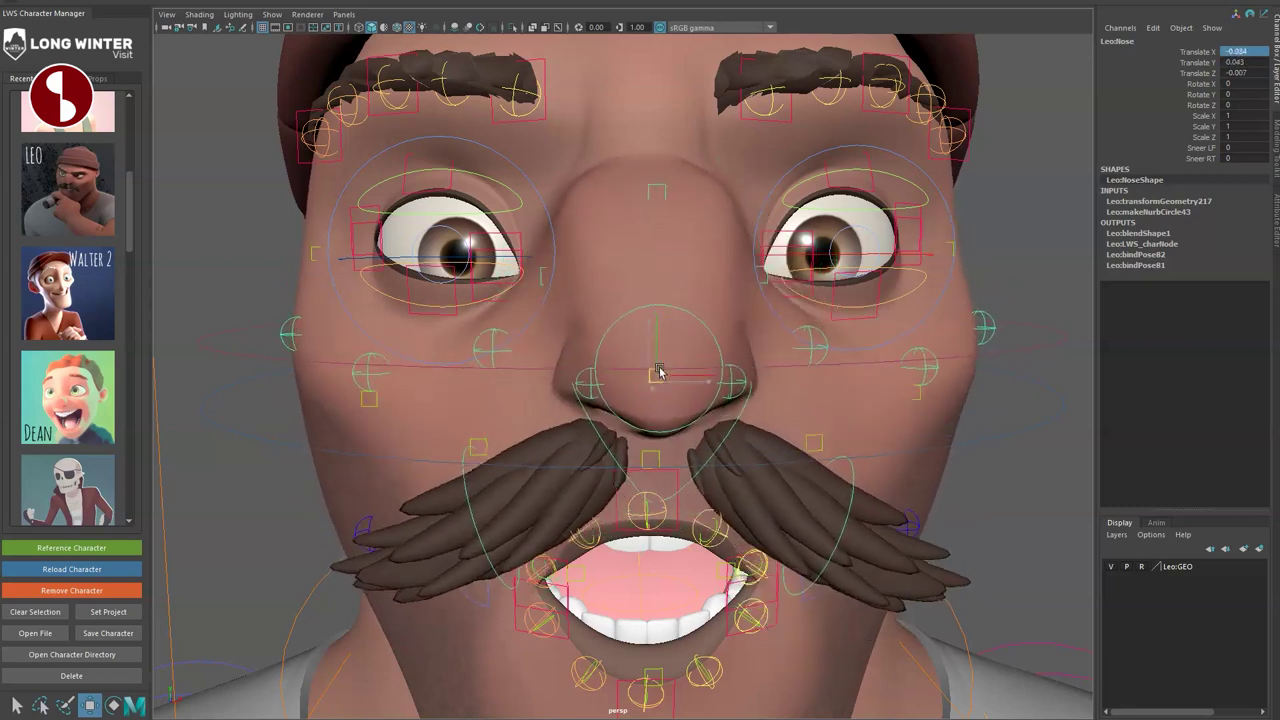
key("ctrl+z")
right_click_drag(655, 371, 637, 480, "alt")
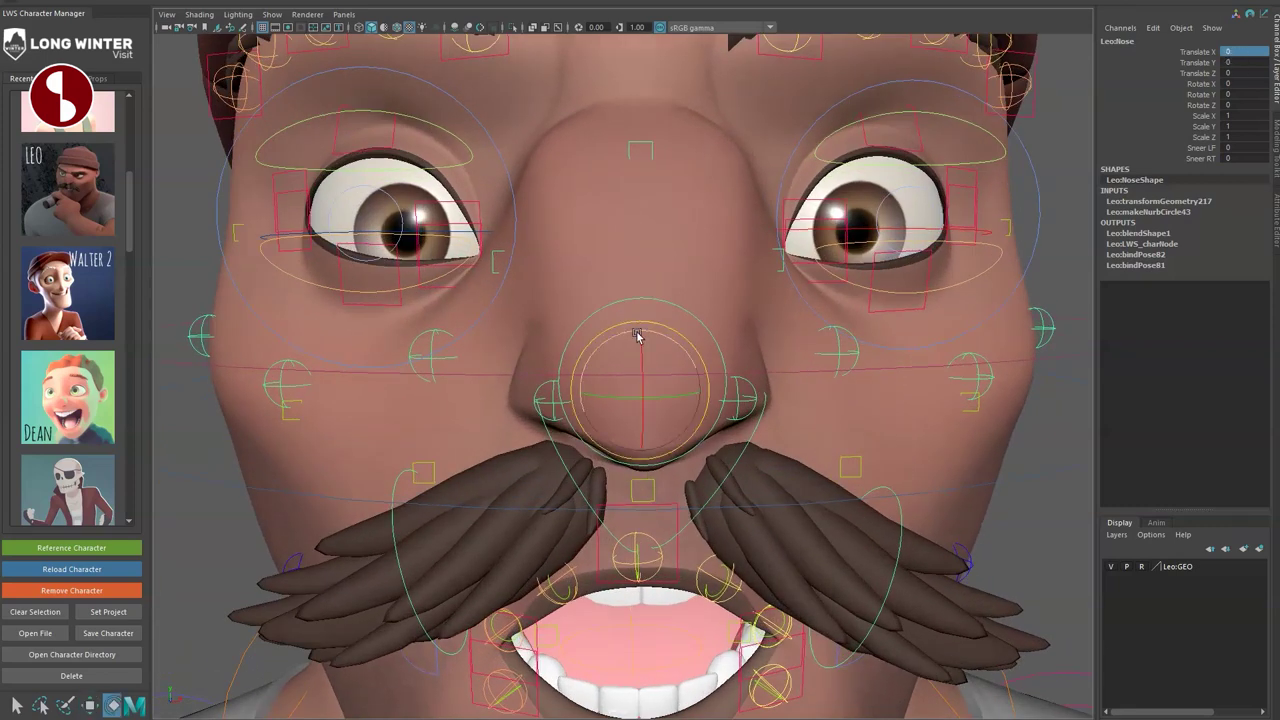
left_click_drag(660, 336, 655, 341)
key("ctrl+z")
Try the Nose control's Sneer LF and Sneer RT attributes, and undo the changes.
left_click(1201, 148)
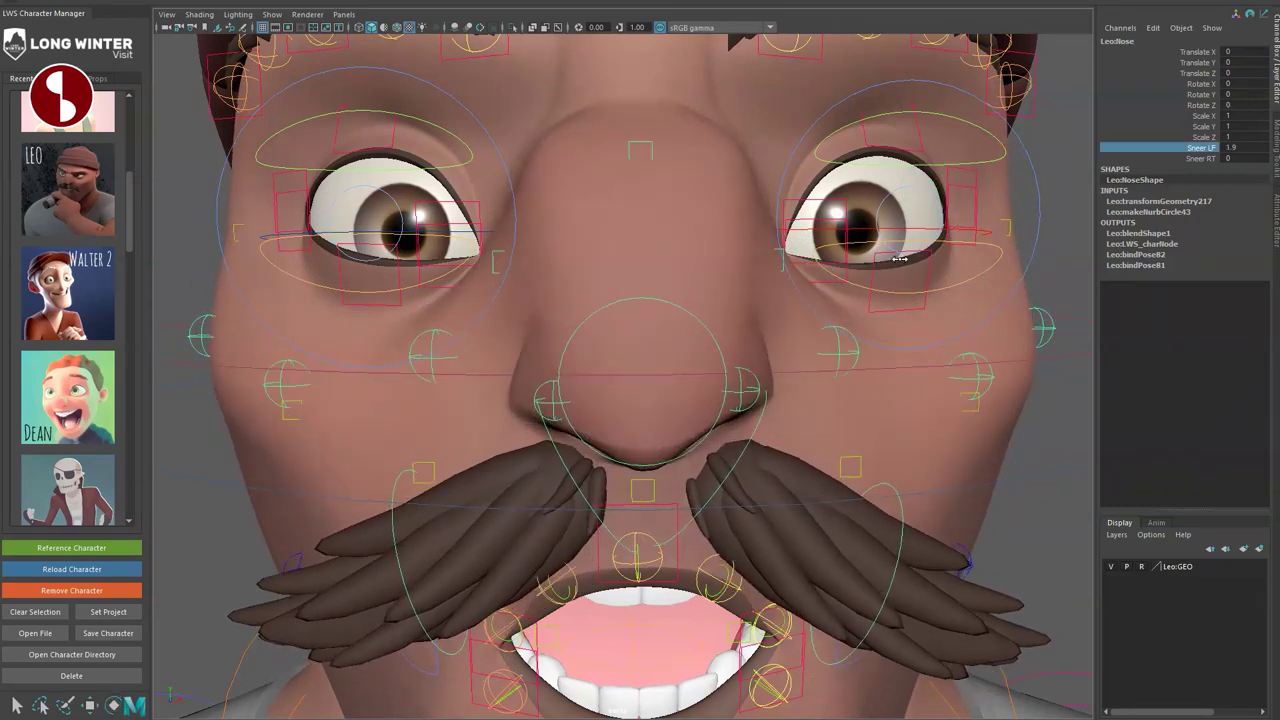
middle_click_drag(825, 283, 765, 281)
key("ctrl+z")
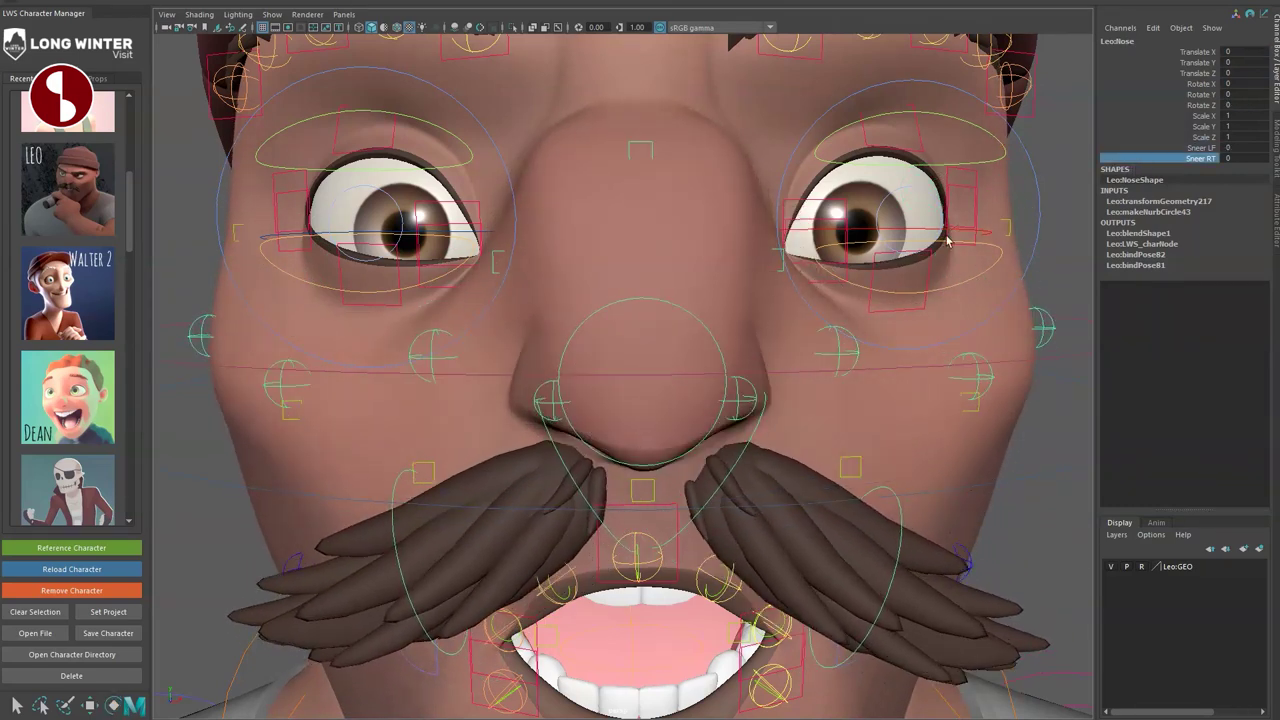
Try moving the right nostril control and the lower skull direct control, undoing each move.
left_click(549, 398)
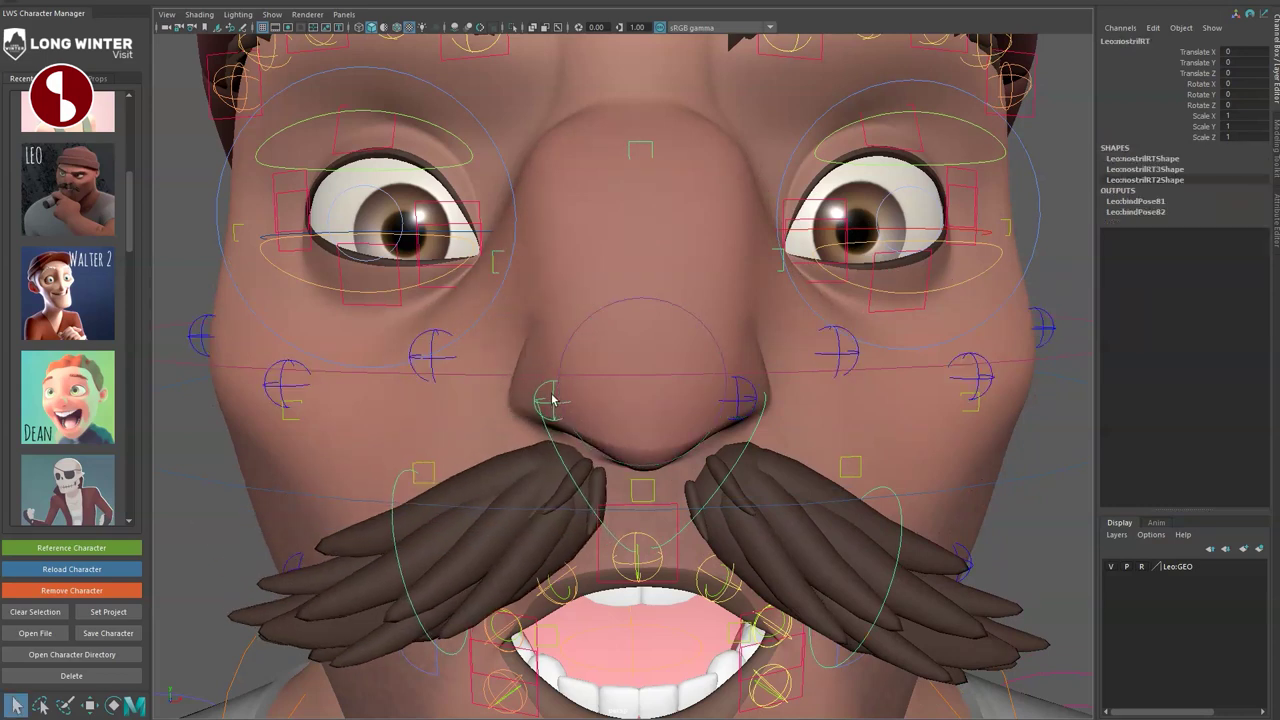
mouse_move(555, 402)
left_mouse_down()
mouse_move(551, 347)
mouse_move(534, 369)
mouse_move(554, 374)
mouse_move(560, 409)
left_mouse_up()
key("ctrl+z")
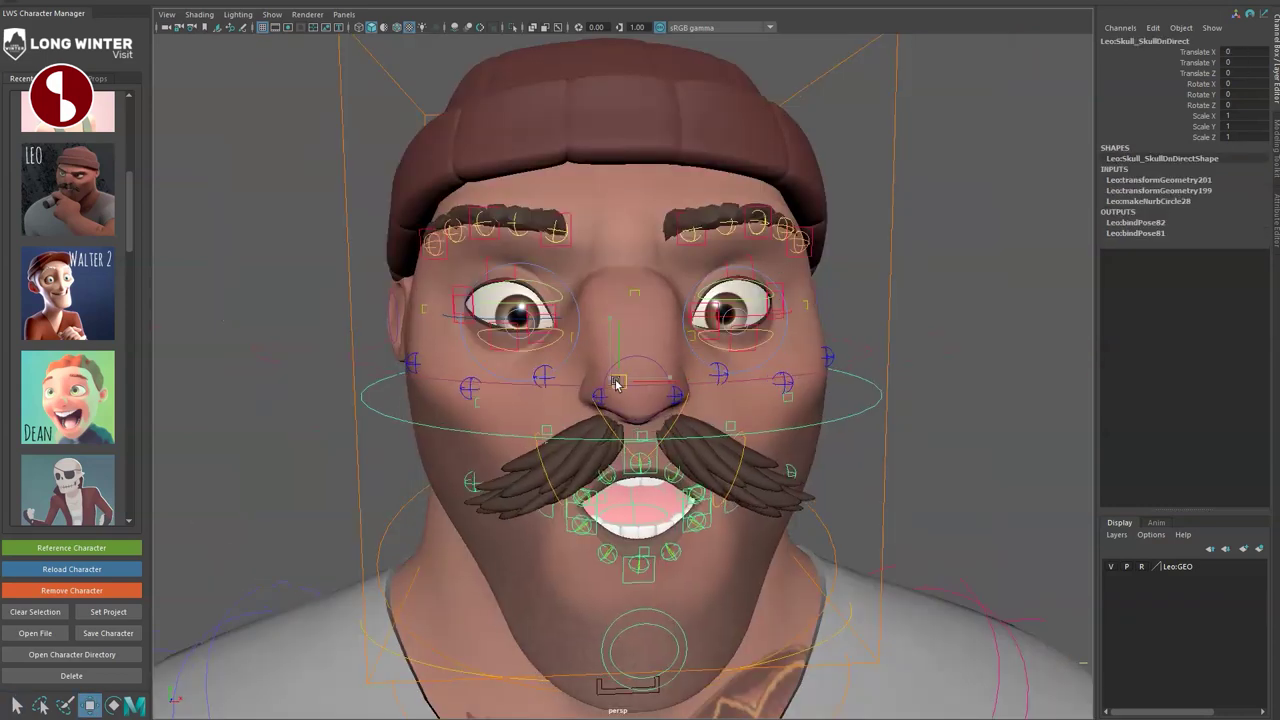
left_click_drag(617, 381, 643, 414)
key("ctrl+z")
Try moving the upper skull direct control, and undo the move.
left_click(733, 434)
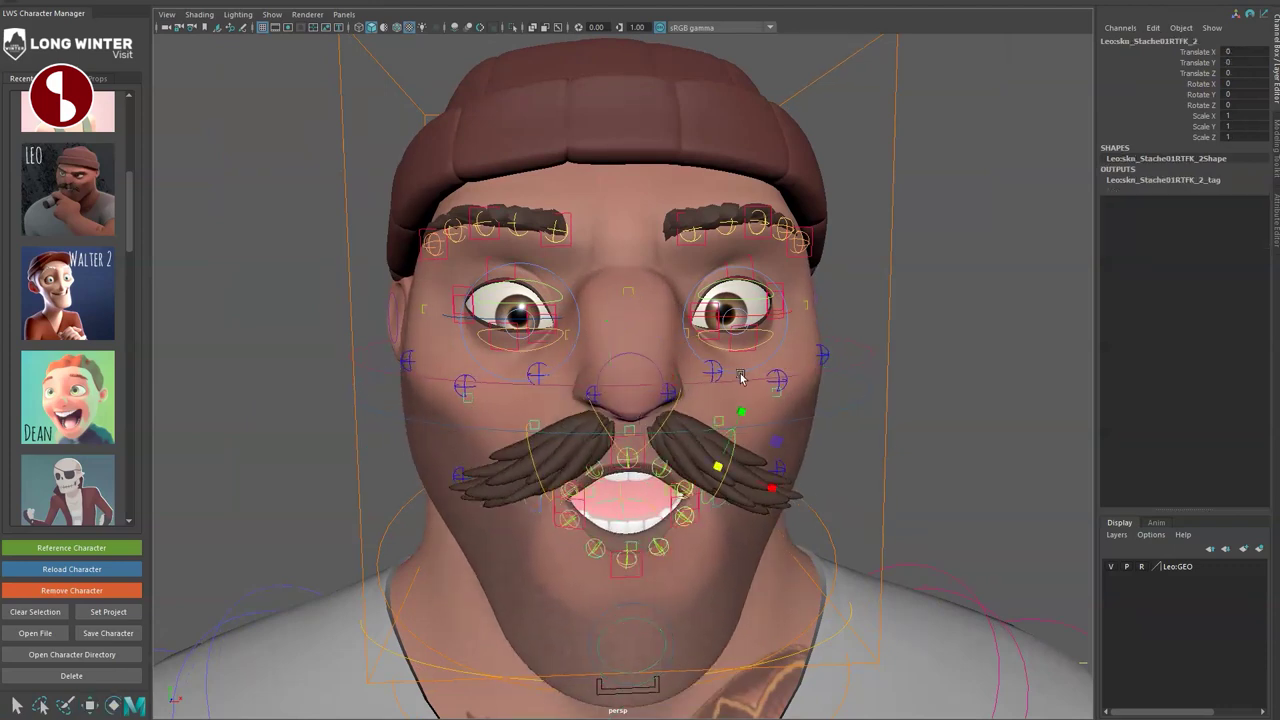
left_click(607, 376)
key("w")
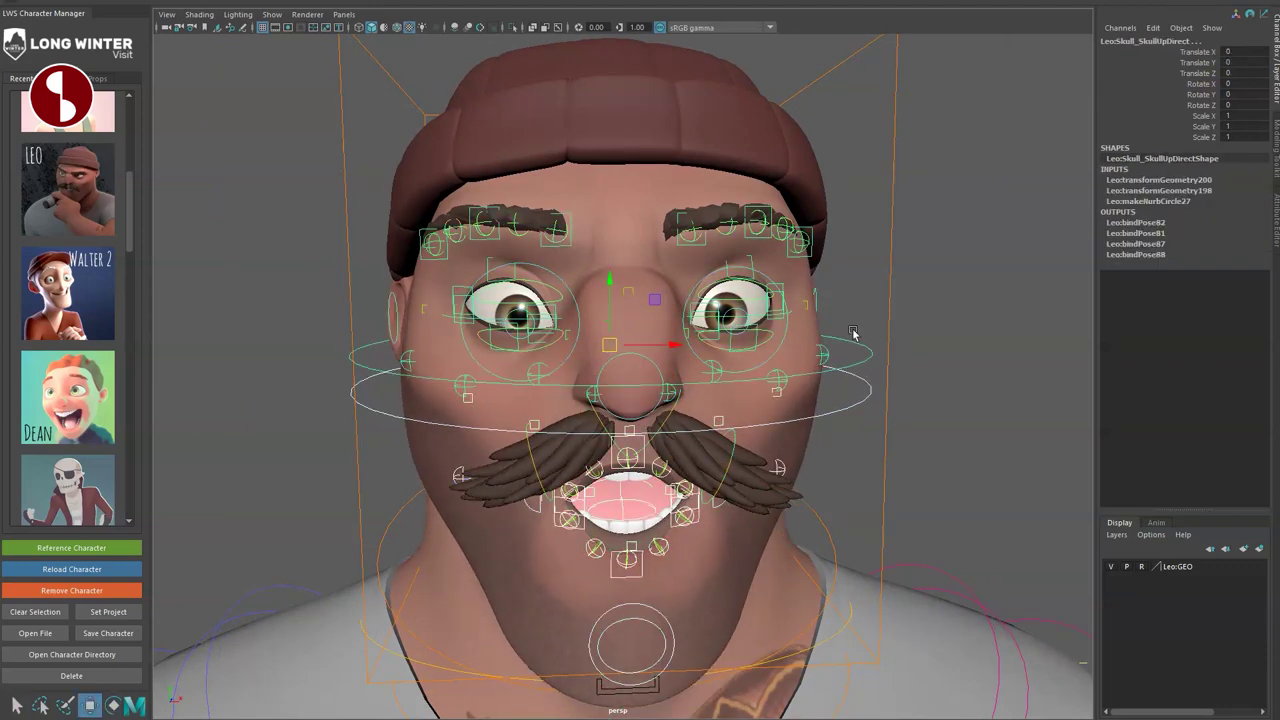
left_click_drag(605, 346, 848, 238)
key("ctrl+z")
key("q")
Try moving the Nose control with the view close on the face, and undo the move.
left_click_drag(762, 430, 704, 411, "alt")
middle_click_drag(760, 403, 785, 278, "alt")
right_click_drag(562, 421, 740, 537, "alt")
left_click_drag(740, 537, 686, 491, "alt")
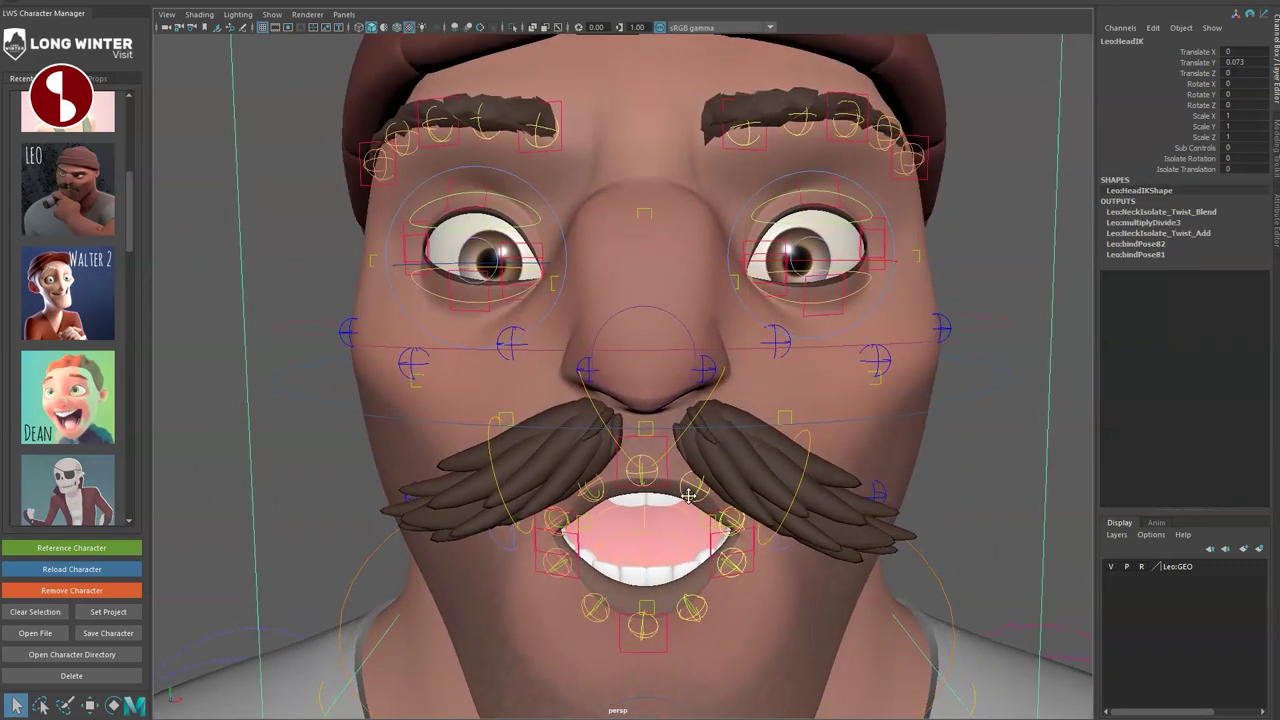
right_click_drag(686, 491, 748, 542, "alt")
left_click(648, 346)
key("w")
mouse_move(693, 391)
left_mouse_down()
mouse_move(719, 378)
mouse_move(686, 376)
left_mouse_up()
key("ctrl+z")
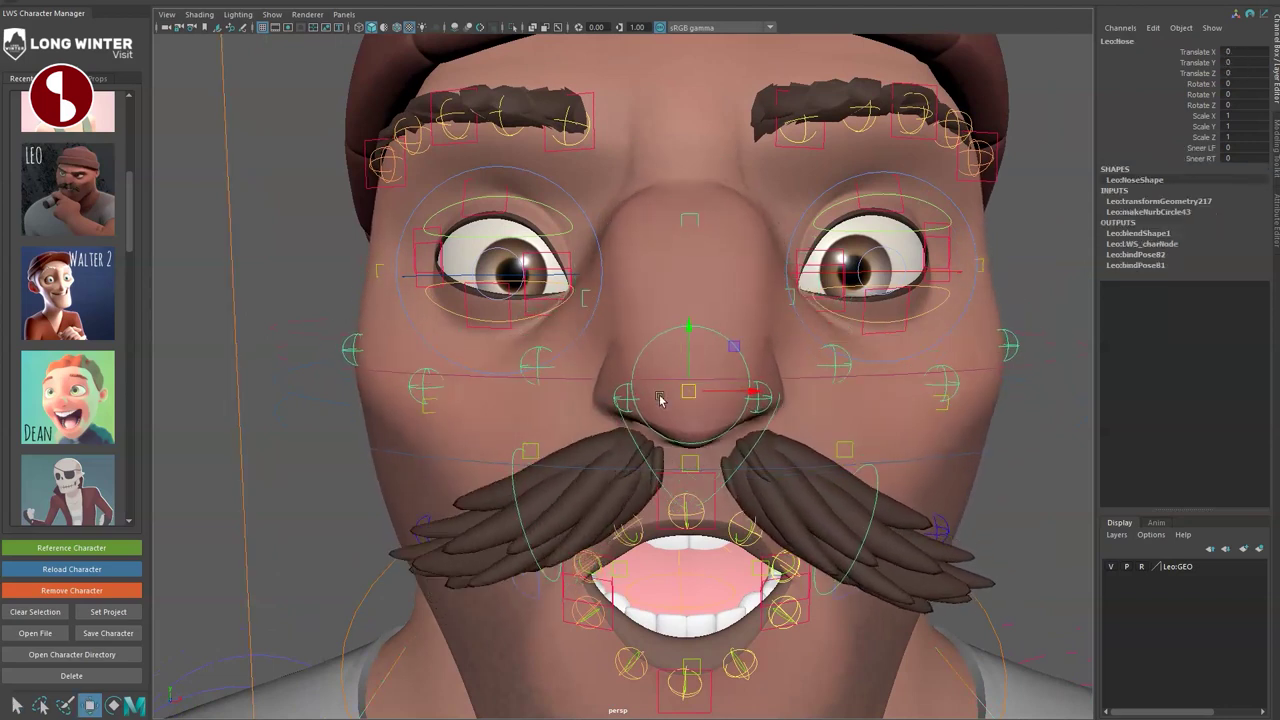
Try moving the right cheekbone control beside the nose and the Nose control again, undoing the changes.
left_click(537, 366)
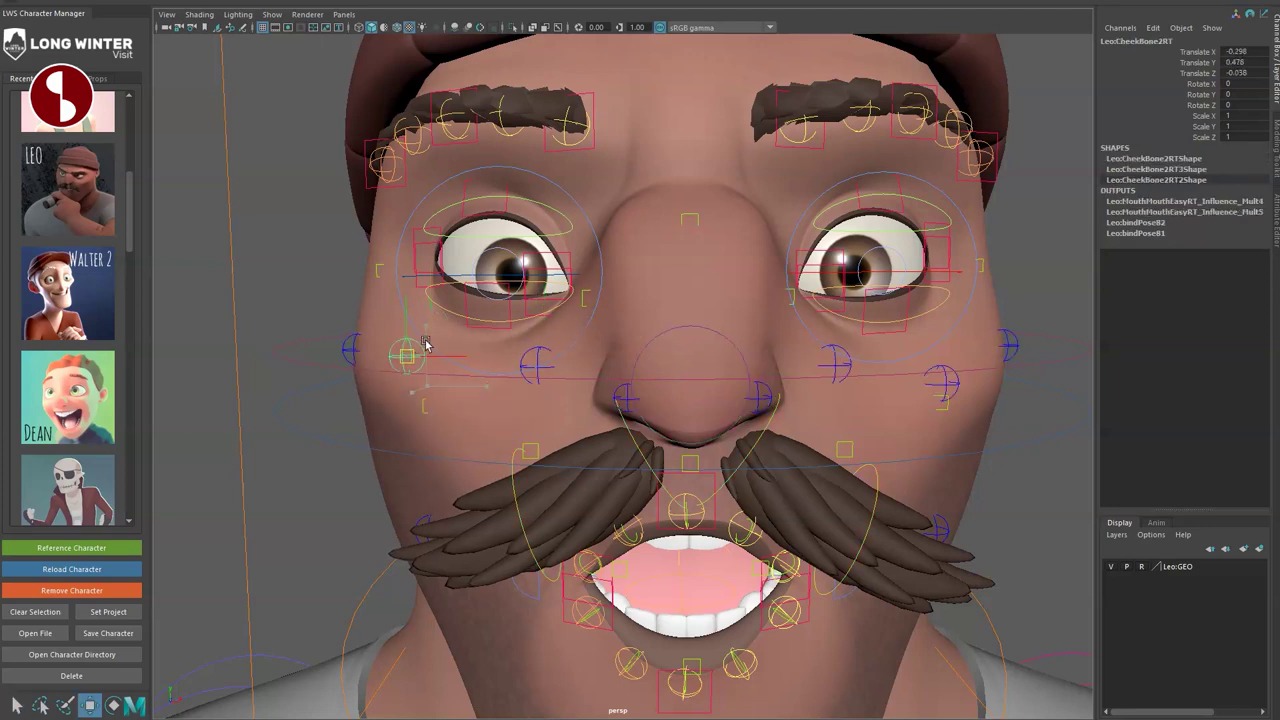
left_click(659, 336)
key("w")
mouse_move(693, 391)
left_mouse_down()
mouse_move(818, 418)
mouse_move(717, 431)
mouse_move(660, 383)
mouse_move(699, 397)
mouse_move(669, 398)
left_mouse_up()
key("ctrl+z")
key("q")
key("ctrl+z")
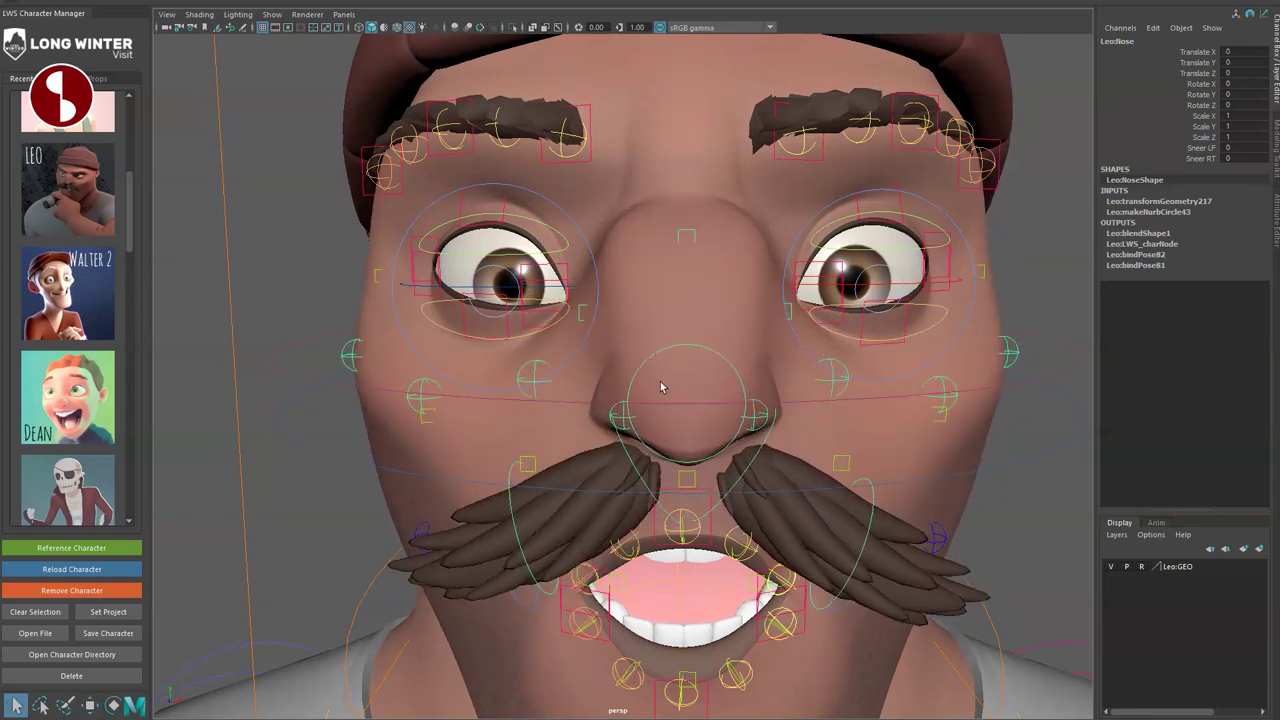
Try pulling the left nostril control up and outward, and undo the move.
left_click(758, 430)
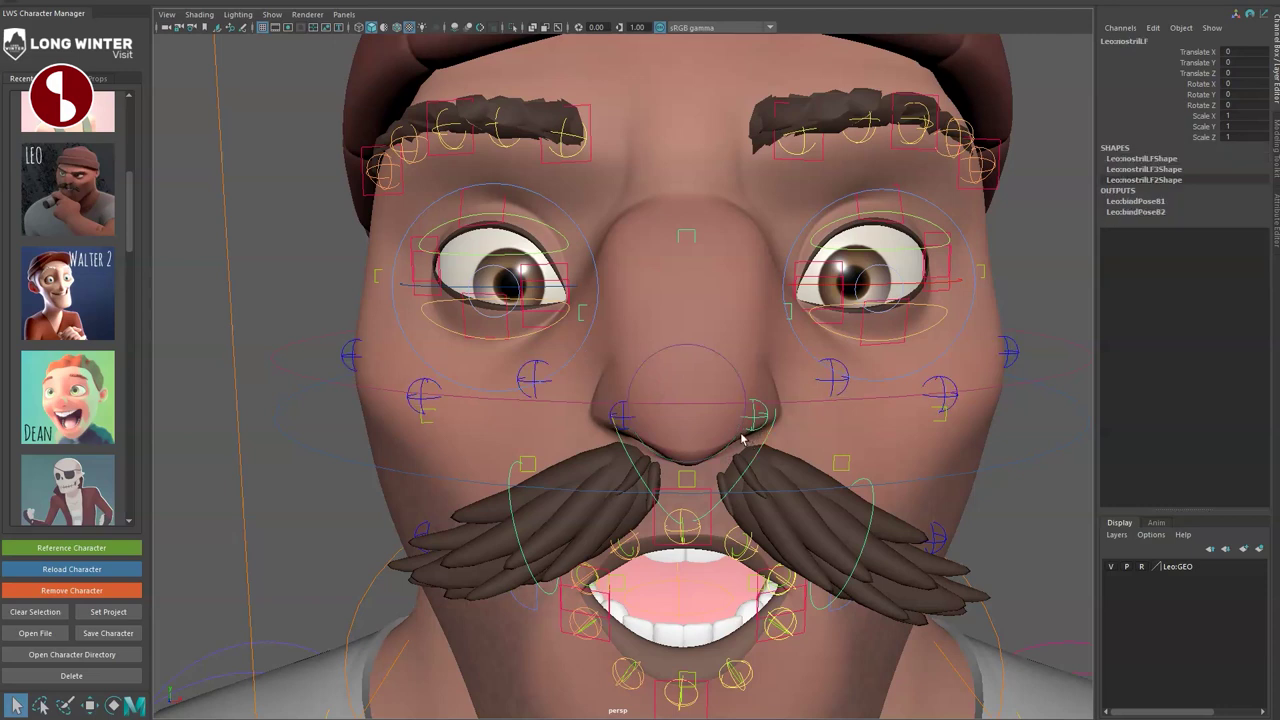
left_click_drag(758, 420, 785, 316)
key("ctrl+z")
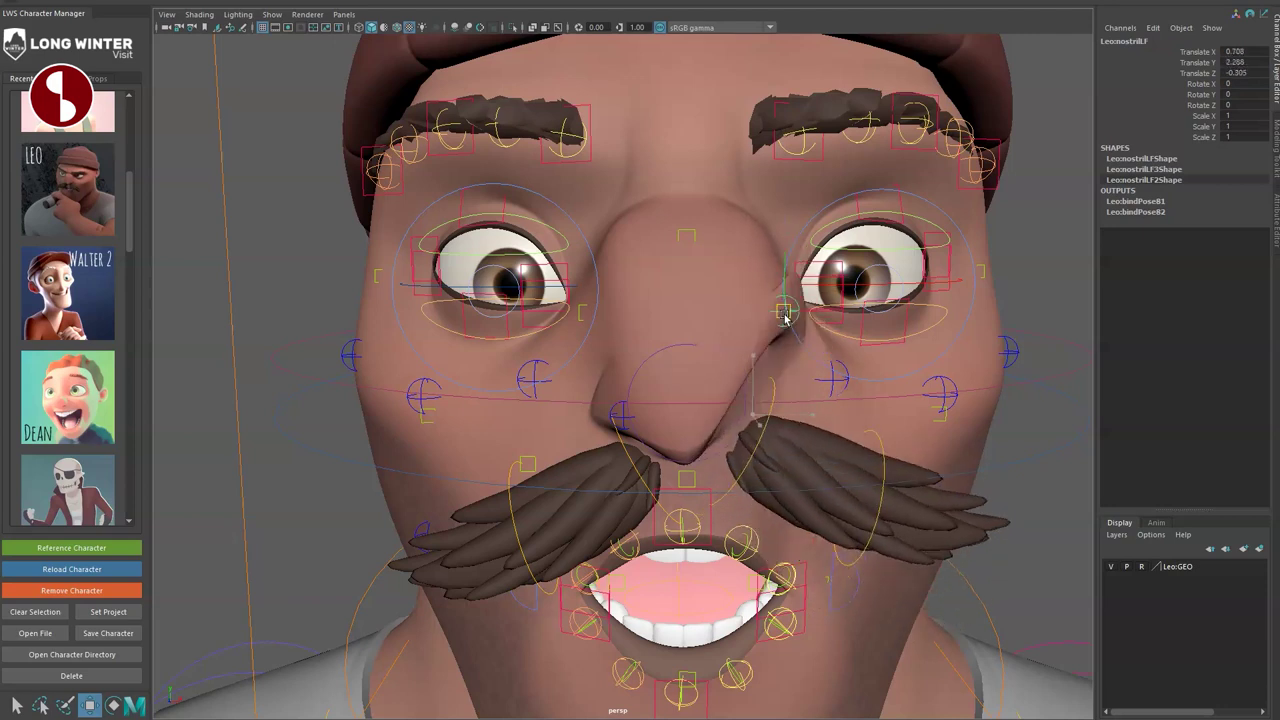
key("ctrl+z")
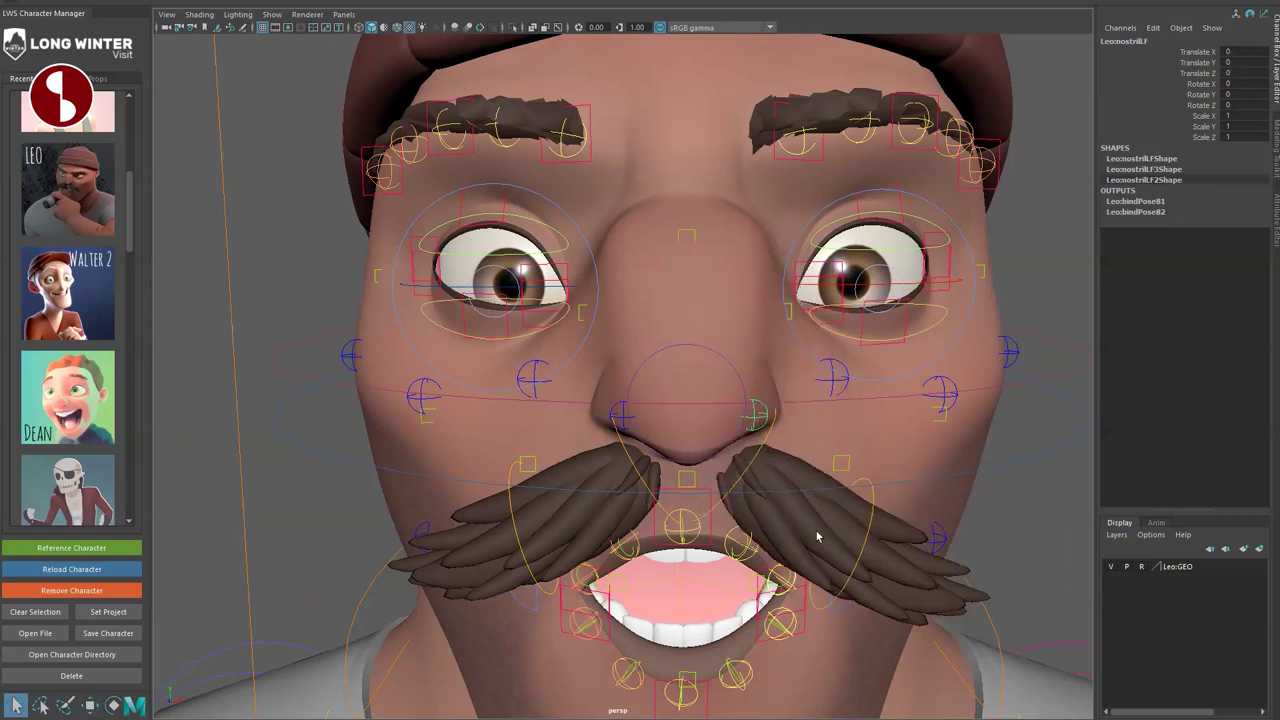
Try moving the nose bridge control and the right nose pinch control, undoing the changes.
left_click(686, 234)
key("w")
left_click_drag(692, 238, 691, 274)
left_click(584, 314)
mouse_move(590, 312)
left_mouse_down()
mouse_move(591, 348)
mouse_move(598, 332)
left_mouse_up()
key("ctrl+z")
key("q")
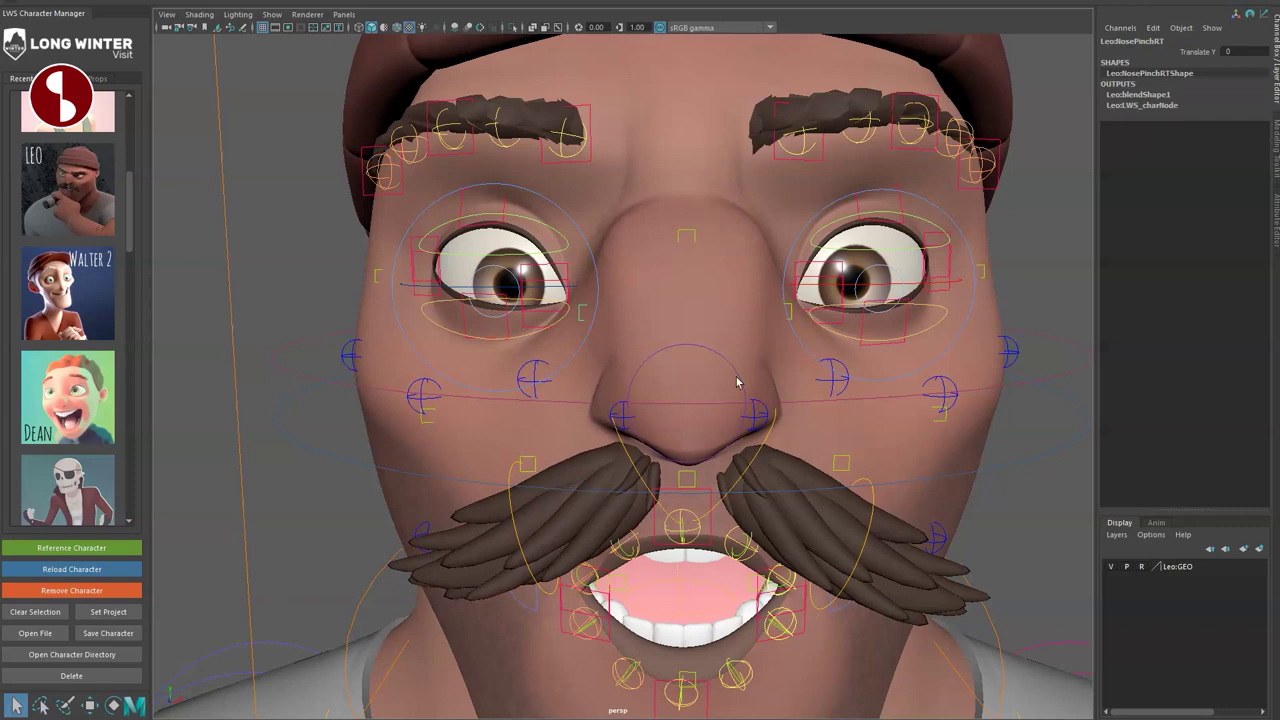
Take the Leo:GEO layer out of reference mode and hide the hat geometry.
middle_click_drag(737, 382, 703, 457, "alt")
right_click_drag(703, 457, 674, 429, "alt")
left_click_drag(674, 429, 722, 447, "alt")
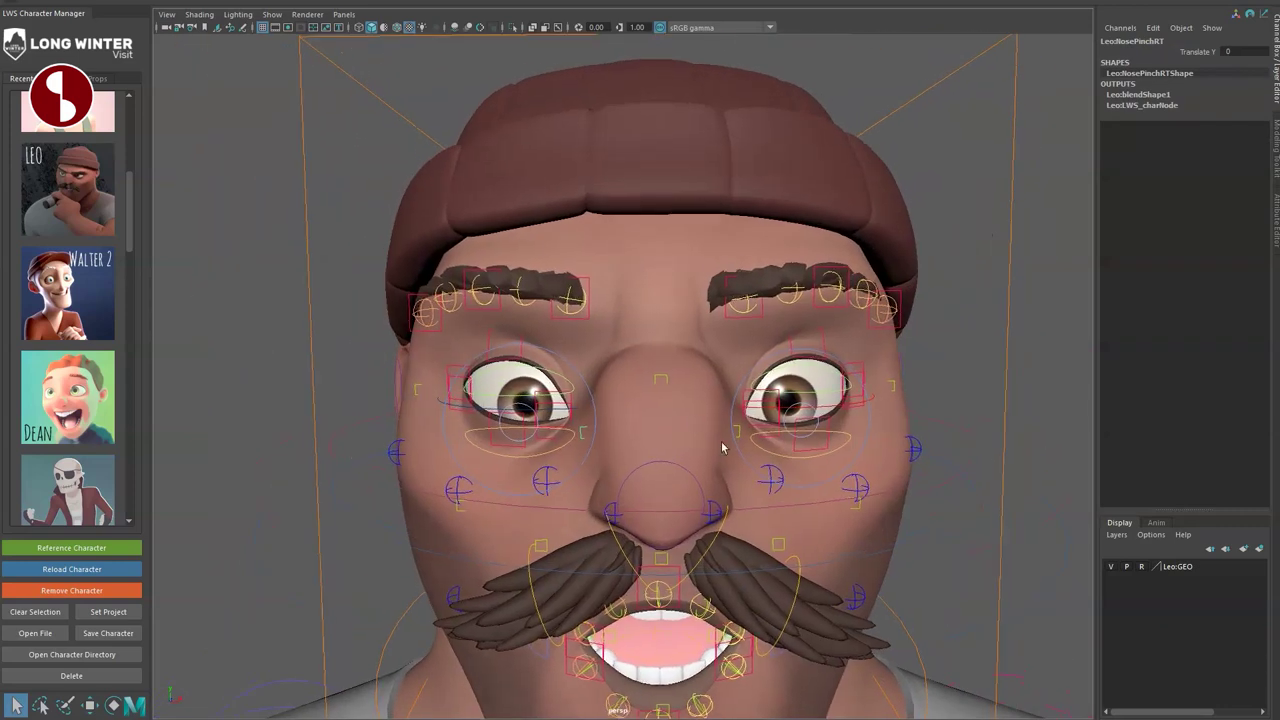
right_click_drag(722, 447, 620, 380, "alt")
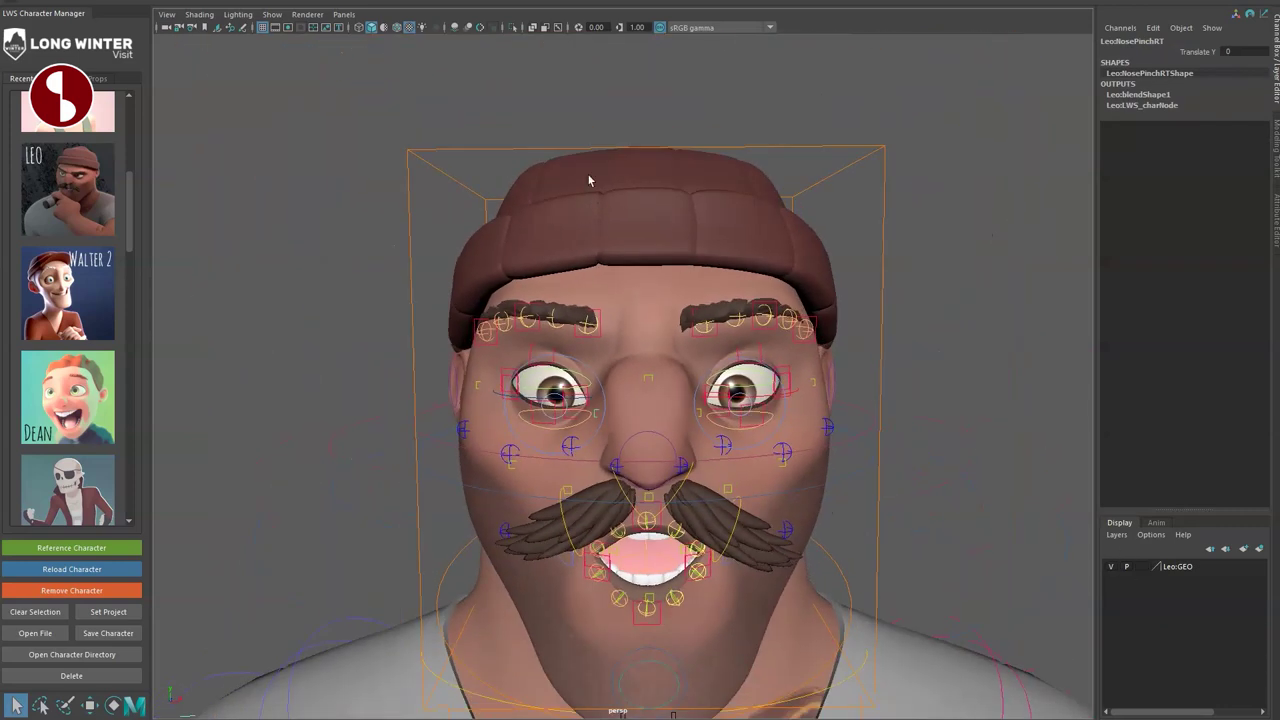
left_click(627, 205)
key("ctrl+h")
Try squashing the head with the upper skull squasher control, and undo the move.
left_click_drag(588, 385, 602, 416, "alt")
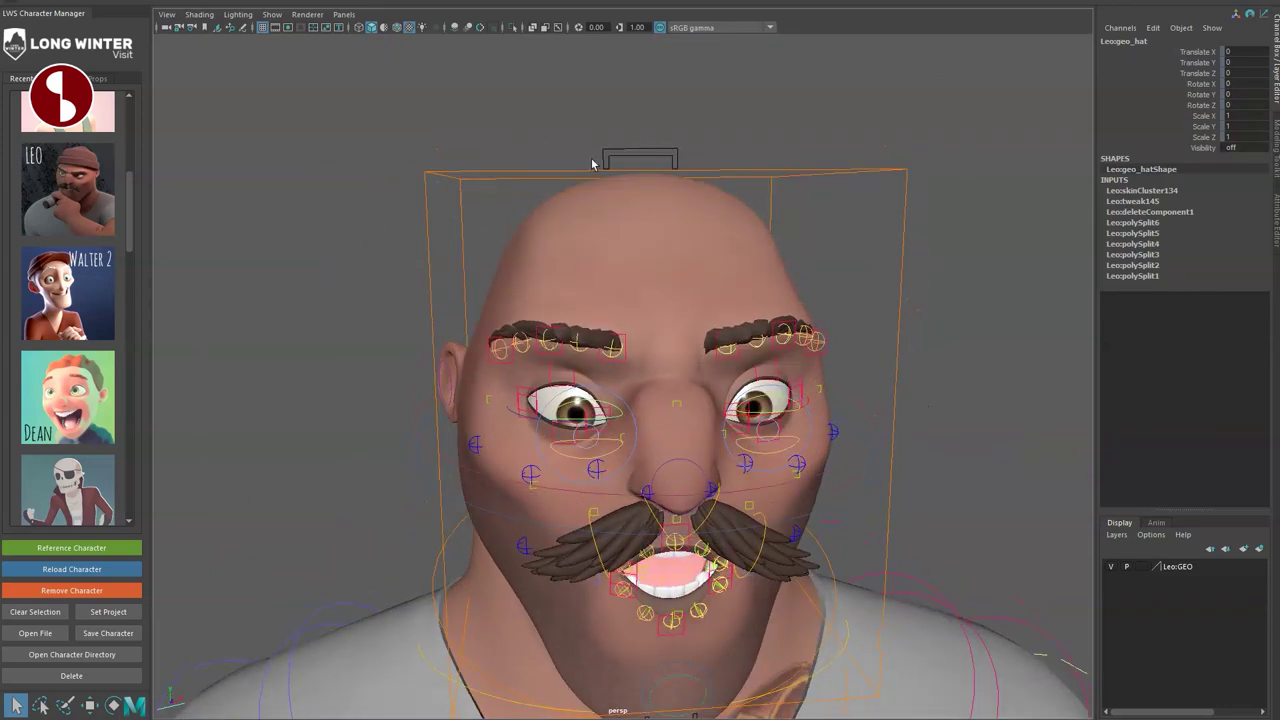
left_click(622, 163)
left_click_drag(643, 167, 637, 214)
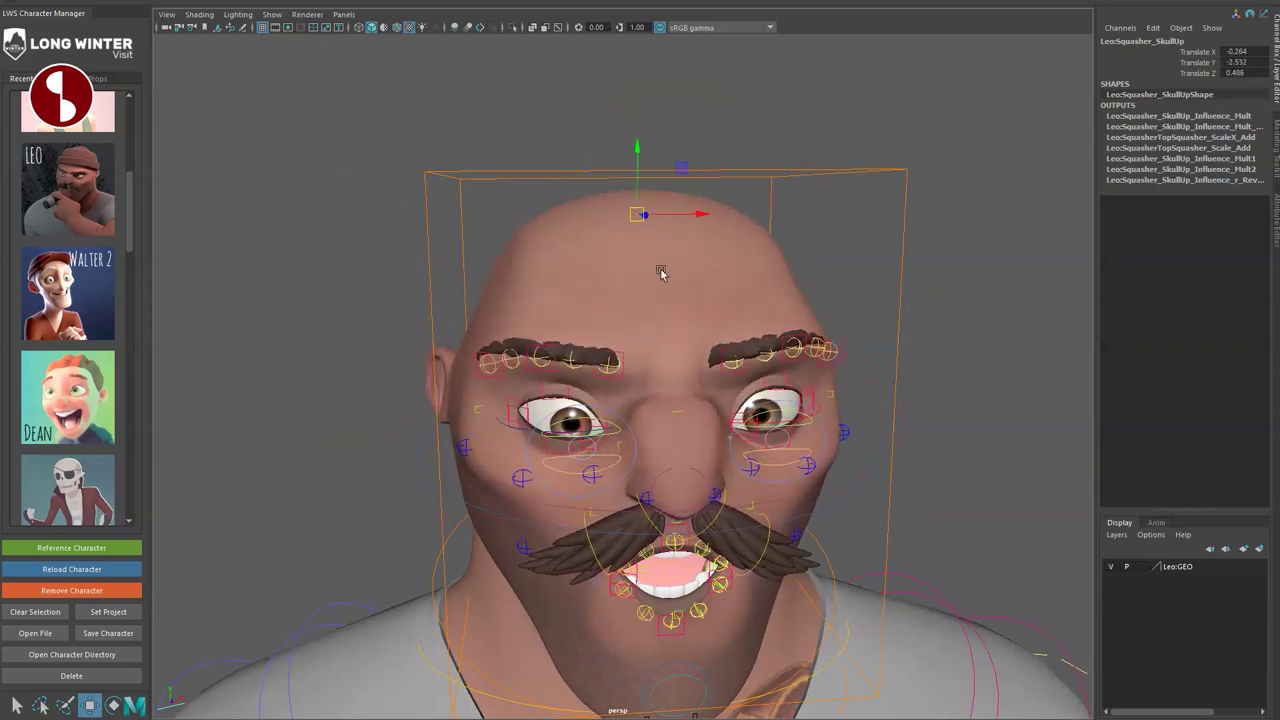
key("ctrl+z")
Try moving the left inner brow control, undoing the changes.
left_click_drag(655, 390, 577, 391, "alt")
right_click_drag(577, 391, 717, 509, "alt")
left_click_drag(717, 509, 640, 500, "alt")
left_click(527, 243)
left_click_drag(563, 202, 556, 102)
key("ctrl+z")
right_click_drag(675, 362, 612, 292, "alt")
left_click_drag(588, 271, 567, 239)
key("ctrl+z")
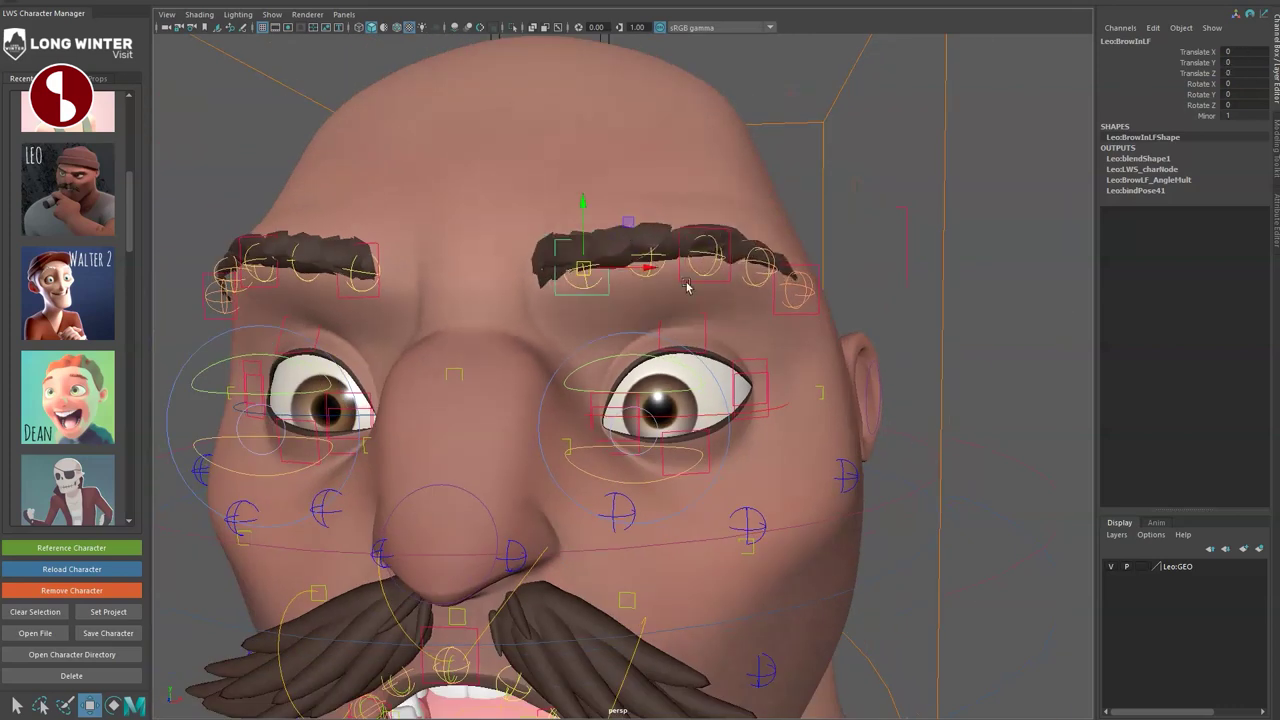
Set the Leo:GEO display layer back to reference mode.
left_click(687, 276)
left_click(1141, 566)
left_click(1141, 566)
Try raising the left eyebrow's middle, outer and inner main controls, undoing each move.
left_click(695, 260)
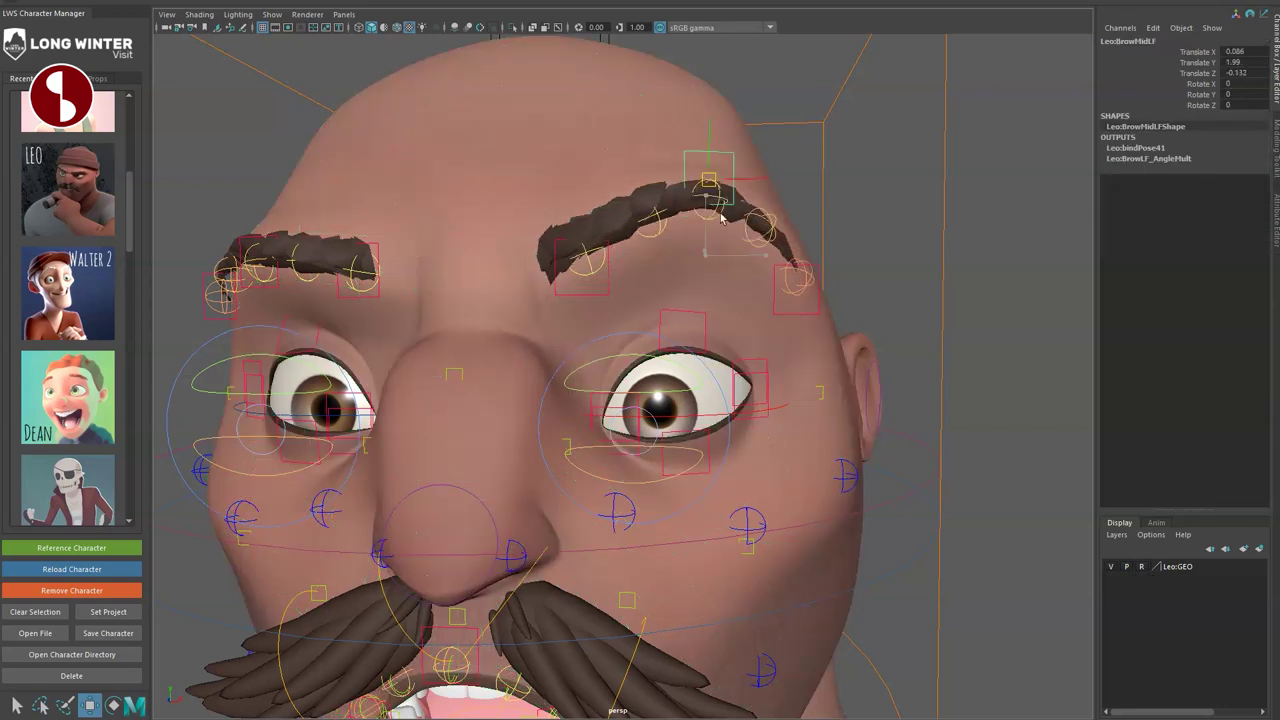
left_click_drag(795, 293, 814, 148)
key("ctrl+z")
left_click_drag(583, 269, 594, 210)
key("ctrl+z")
Raise the second minor control of the left eyebrow to a Translate Y of about 1.77.
left_click(651, 256)
left_click_drag(648, 262, 640, 183)
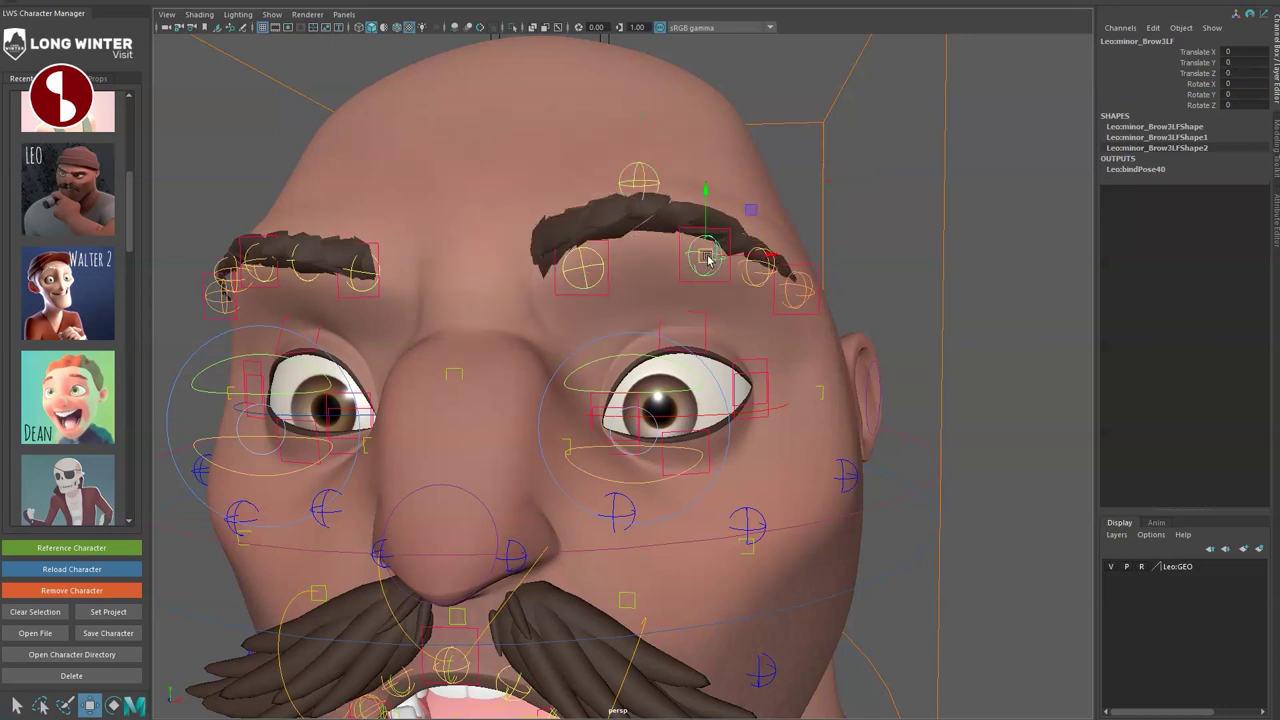
Try raising the third and fourth minor controls and the middle main control of the left eyebrow, and undo these moves.
left_click_drag(706, 258, 731, 156)
left_click(760, 270)
left_click(762, 254)
left_click_drag(758, 267, 790, 198)
left_click(687, 239)
left_click_drag(706, 254, 712, 140)
key("ctrl+z")
key("ctrl+z")
key("ctrl+z")
key("ctrl+z")
key("ctrl+z")
key("ctrl+z")
key("ctrl+z")
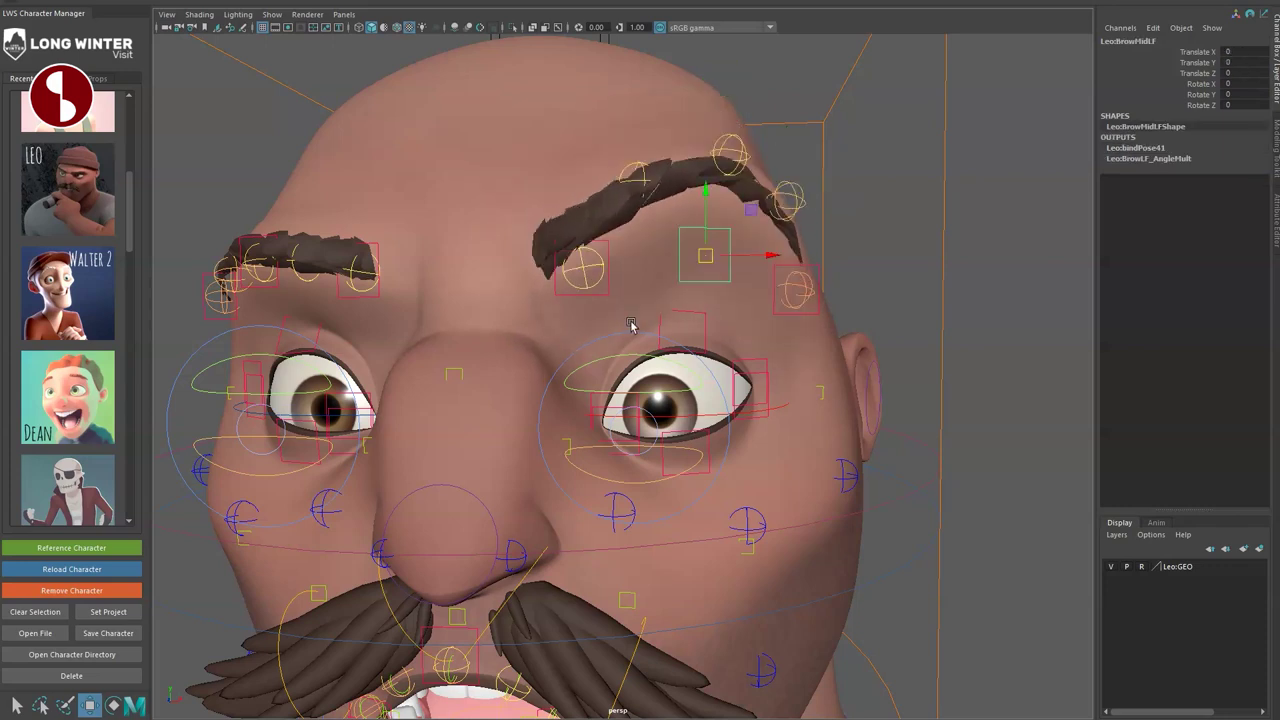
Try moving and rotating the overall left eye control, undoing each change.
middle_click_drag(602, 447, 507, 409, "alt")
right_click_drag(507, 409, 588, 443, "alt")
middle_click_drag(588, 443, 640, 448, "alt")
key("q")
left_click(475, 418)
left_click(443, 390)
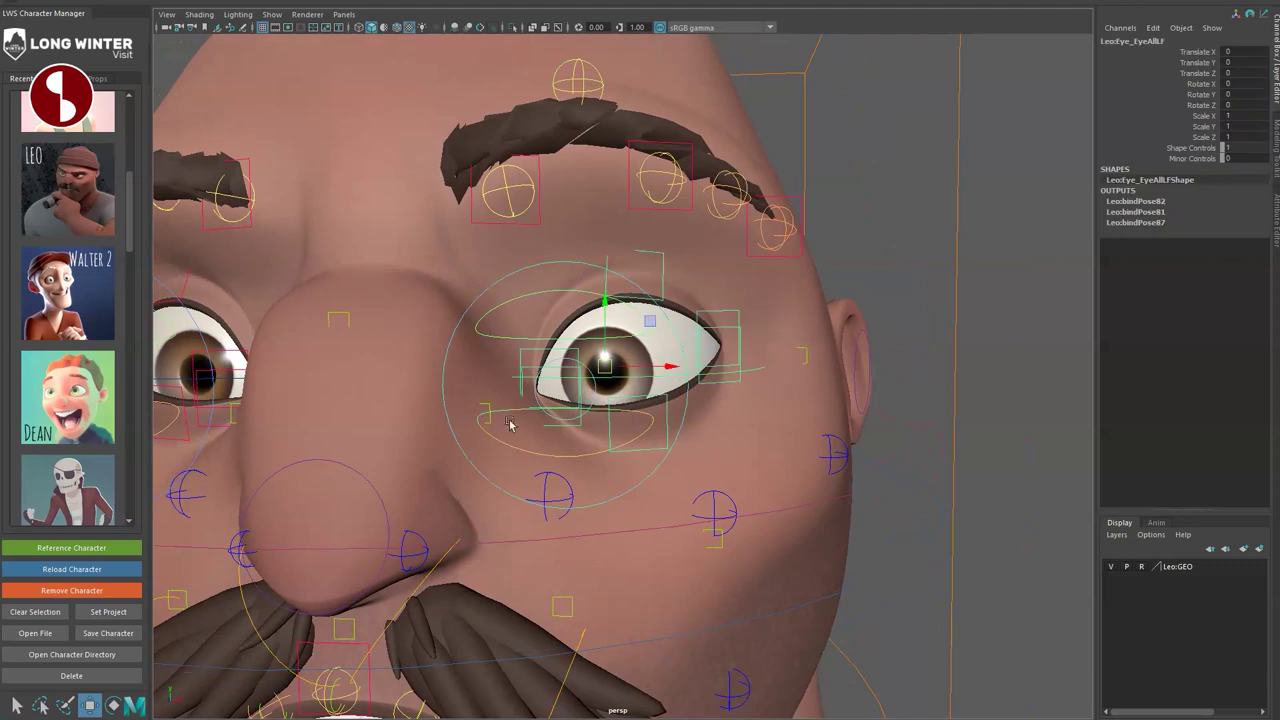
mouse_move(605, 366)
left_mouse_down()
mouse_move(706, 289)
mouse_move(571, 320)
mouse_move(567, 306)
mouse_move(584, 343)
mouse_move(638, 371)
mouse_move(588, 372)
mouse_move(617, 371)
mouse_move(596, 370)
mouse_move(606, 380)
mouse_move(611, 354)
mouse_move(616, 369)
left_mouse_up()
key("ctrl+z")
key("e")
key("ctrl+z")
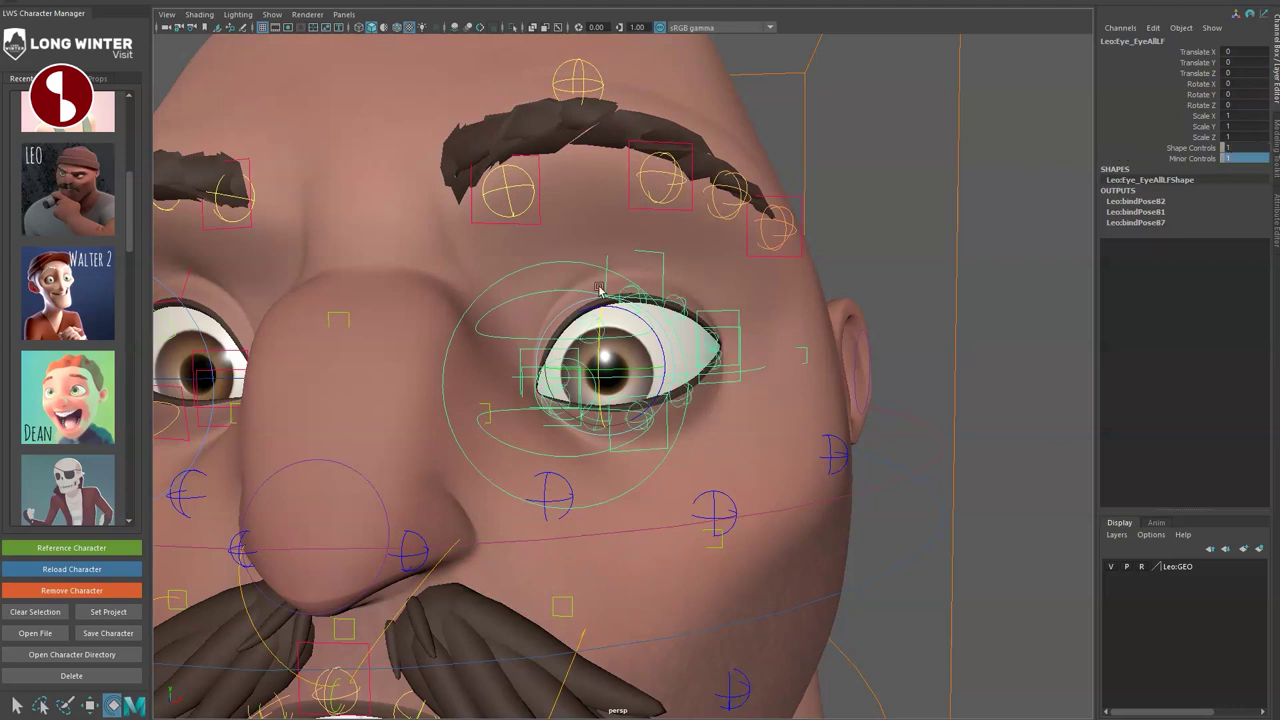
Try the left eye's Minor Controls at 1 by moving an upper eyelid minor control, and undo everything.
right_click_drag(643, 468, 717, 542, "alt")
left_click_drag(717, 542, 700, 548, "alt")
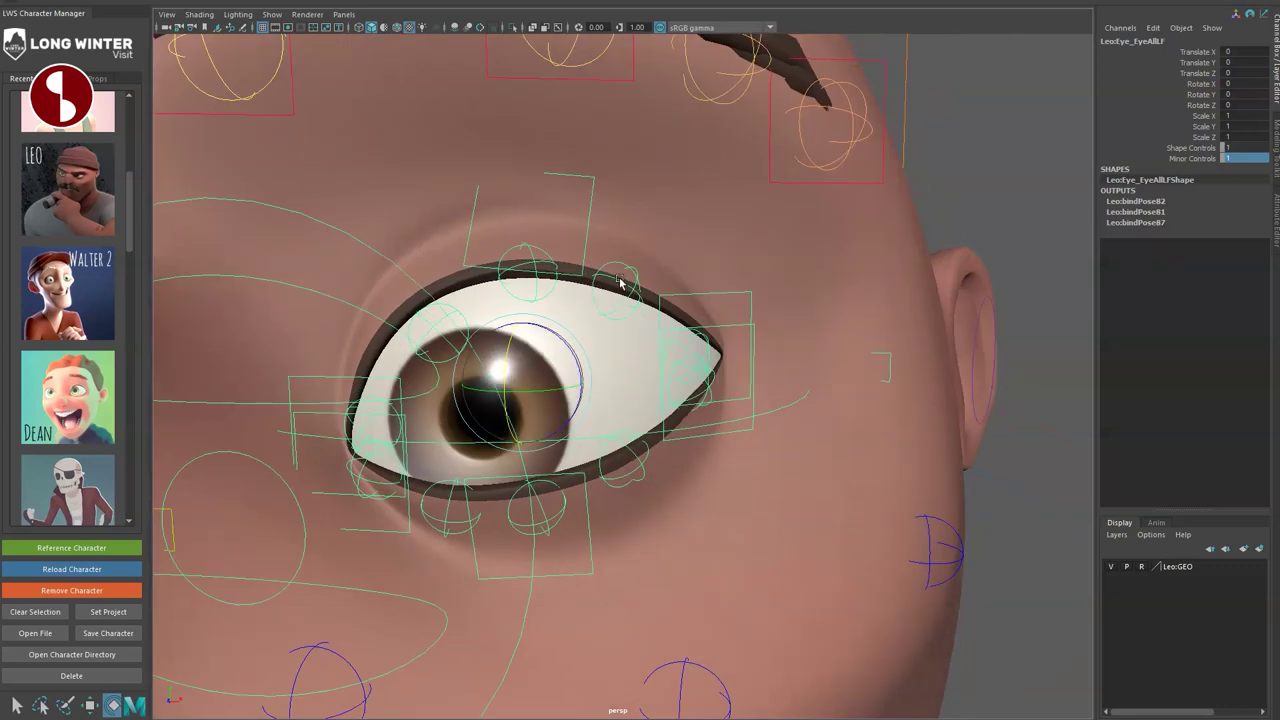
left_click(619, 280)
key("w")
left_click_drag(531, 367, 515, 324)
key("ctrl+z")
key("ctrl+z")
key("ctrl+z")
key("ctrl+z")
key("ctrl+z")
Rotate the left pupil control to a Rotate Y of about 6.05.
left_click_drag(537, 386, 634, 369, "alt")
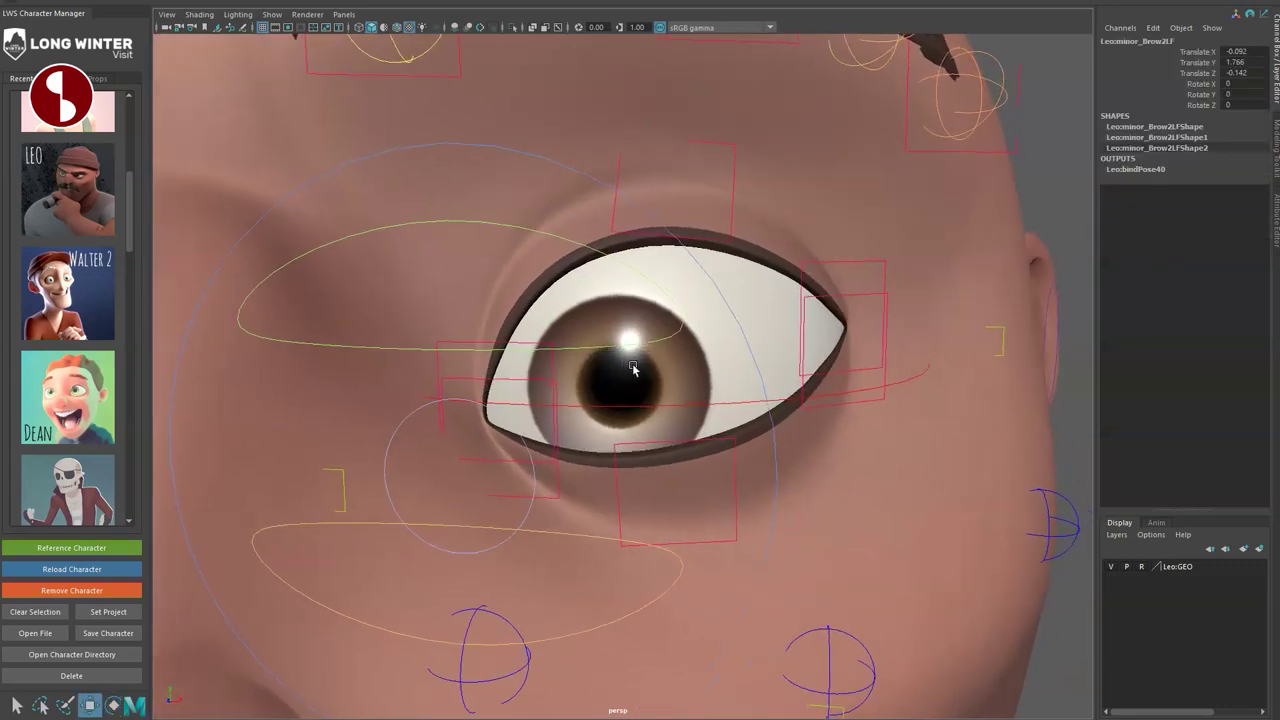
key("q")
left_click_drag(625, 424, 640, 431, "alt")
right_click_drag(640, 431, 573, 418, "alt")
left_click_drag(617, 297, 632, 311, "alt")
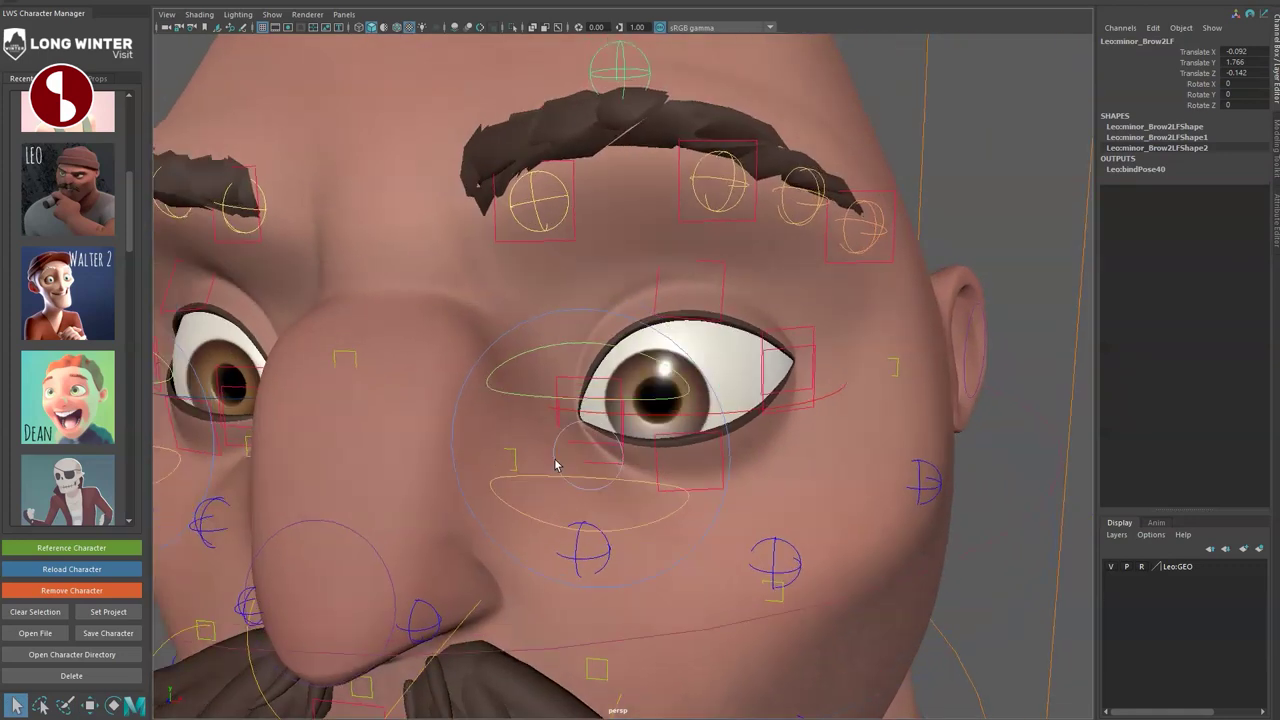
left_click(560, 475)
left_click_drag(684, 388, 659, 368)
key("ctrl+z")
Try the left pupil control's Eye Follow attribute and return it to 0.
left_click(1163, 107)
left_click(1168, 118)
middle_click_drag(1076, 136, 754, 145)
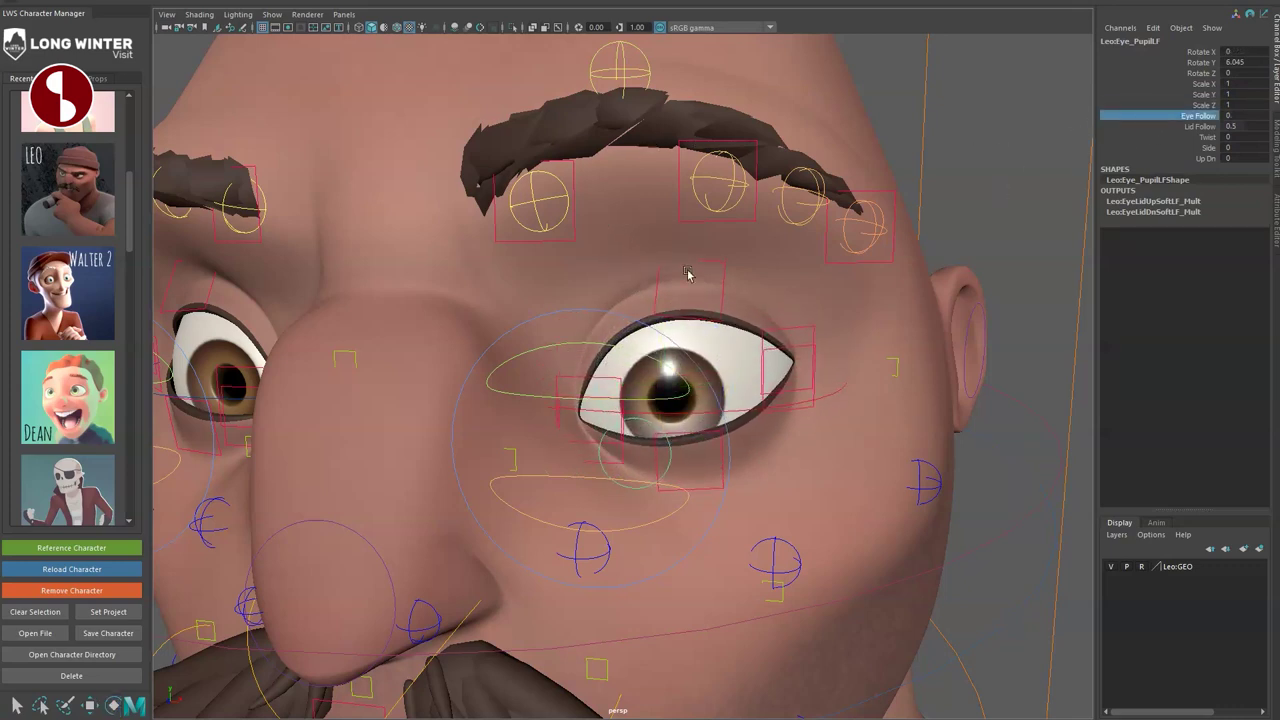
Try moving the overall left eye control, undo the move, and rotate it to about -37 in X.
left_click(551, 321)
key("w")
left_click_drag(669, 373, 663, 333)
key("ctrl+z")
key("e")
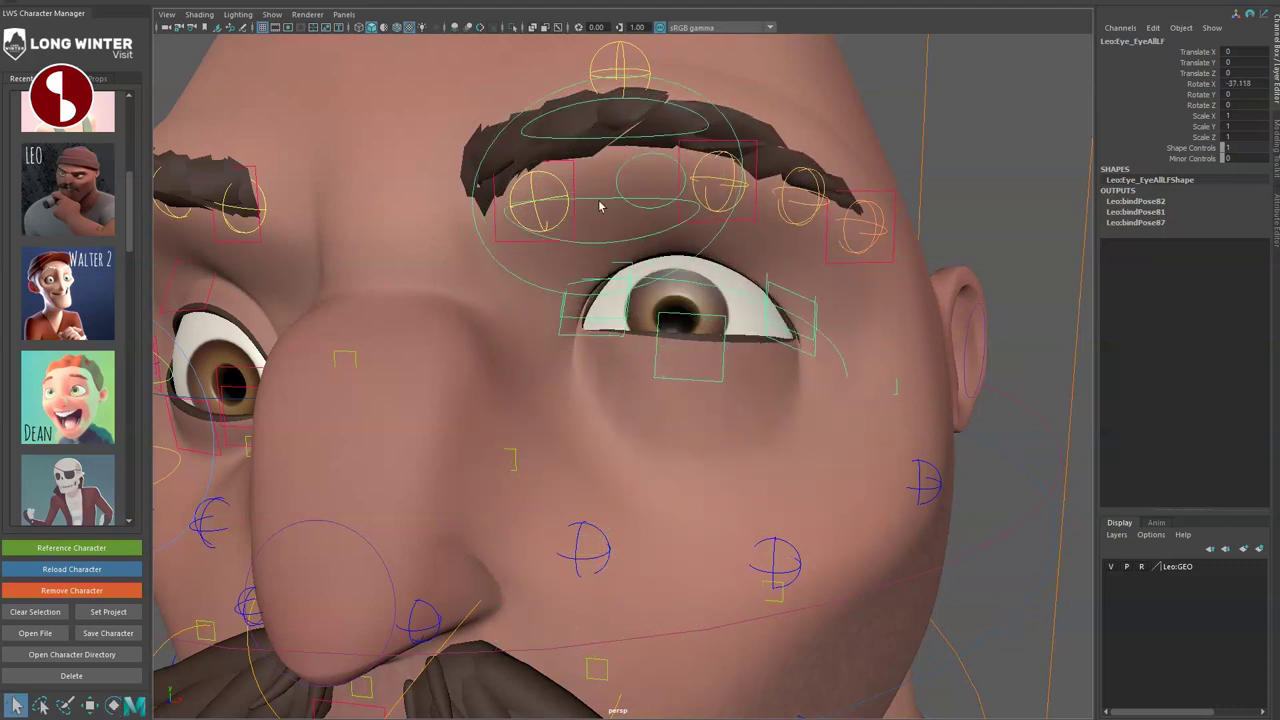
Try the left pupil's Eye Follow and a Lid Follow of 1 on the rotated eye, and undo back to the unrotated eye.
left_click(617, 187)
middle_click_drag(953, 163, 925, 155)
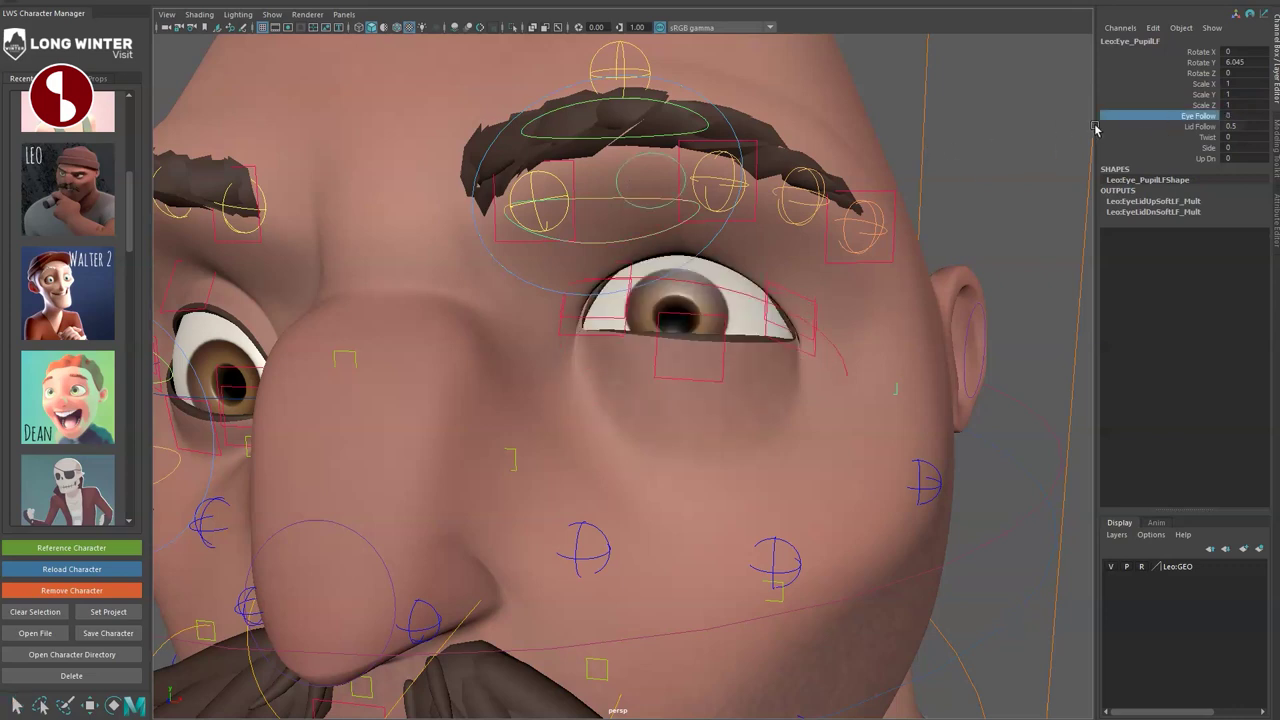
left_click(1150, 137)
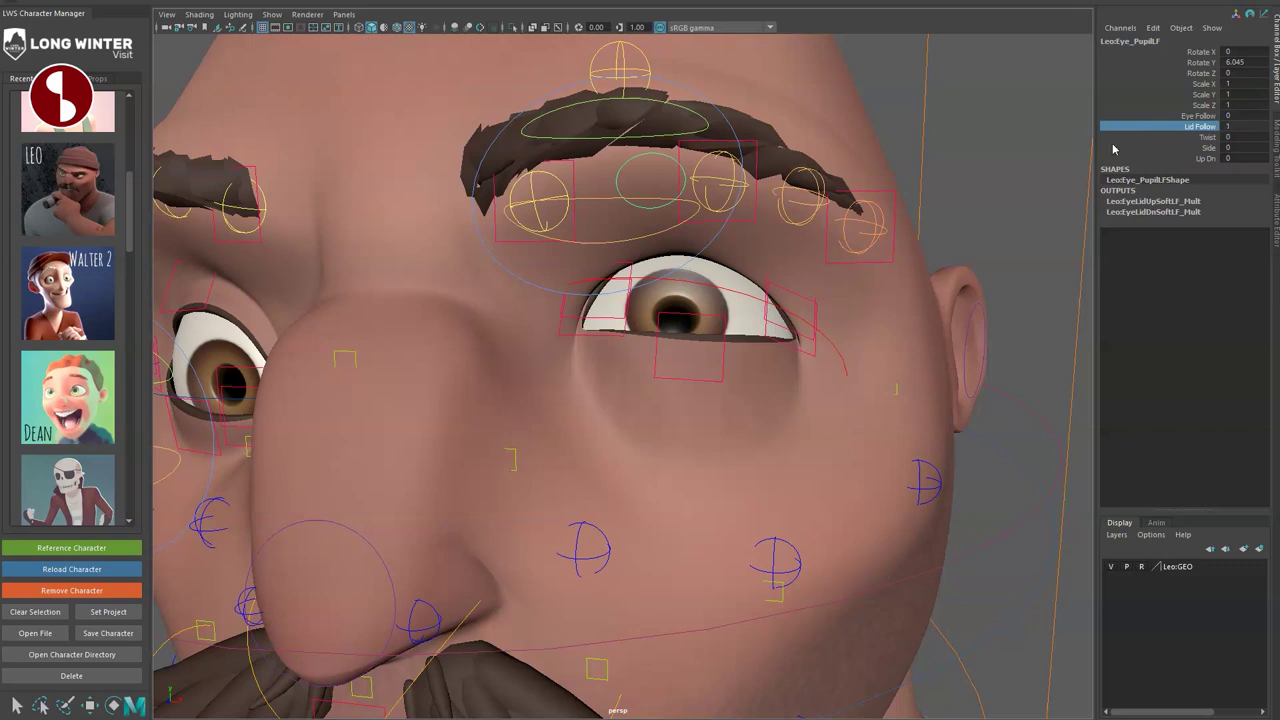
key("ctrl+z")
key("ctrl+z")
key("ctrl+z")
key("ctrl+z")
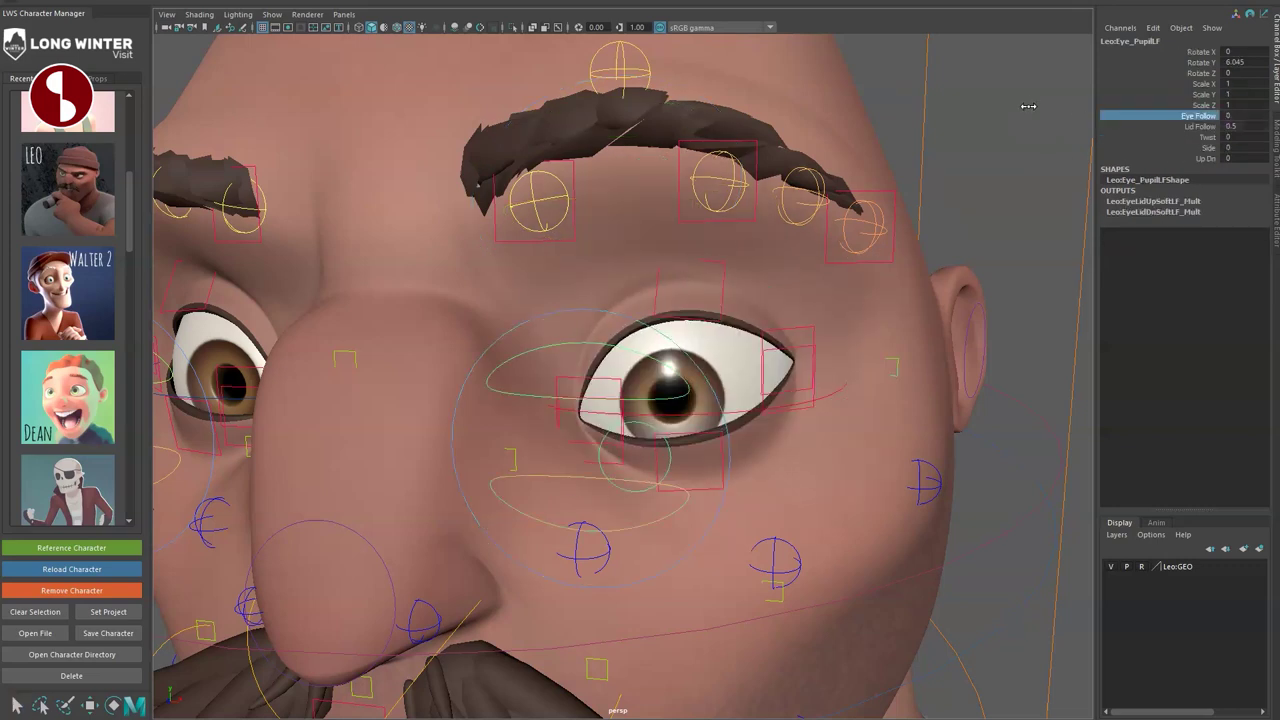
Try the left pupil control's Twist, Side and Up Dn attributes, undoing each change.
left_click(1160, 138)
middle_click_drag(896, 200, 780, 134)
key("ctrl+z")
left_click(1161, 149)
middle_click_drag(1023, 151, 955, 218)
key("ctrl+z")
left_click(1178, 160)
key("ctrl+z")
key("q")
Try moving the left eye's upper middle eyelid control and scaling it to about 1.54, and undo the changes.
left_click(682, 318)
key("w")
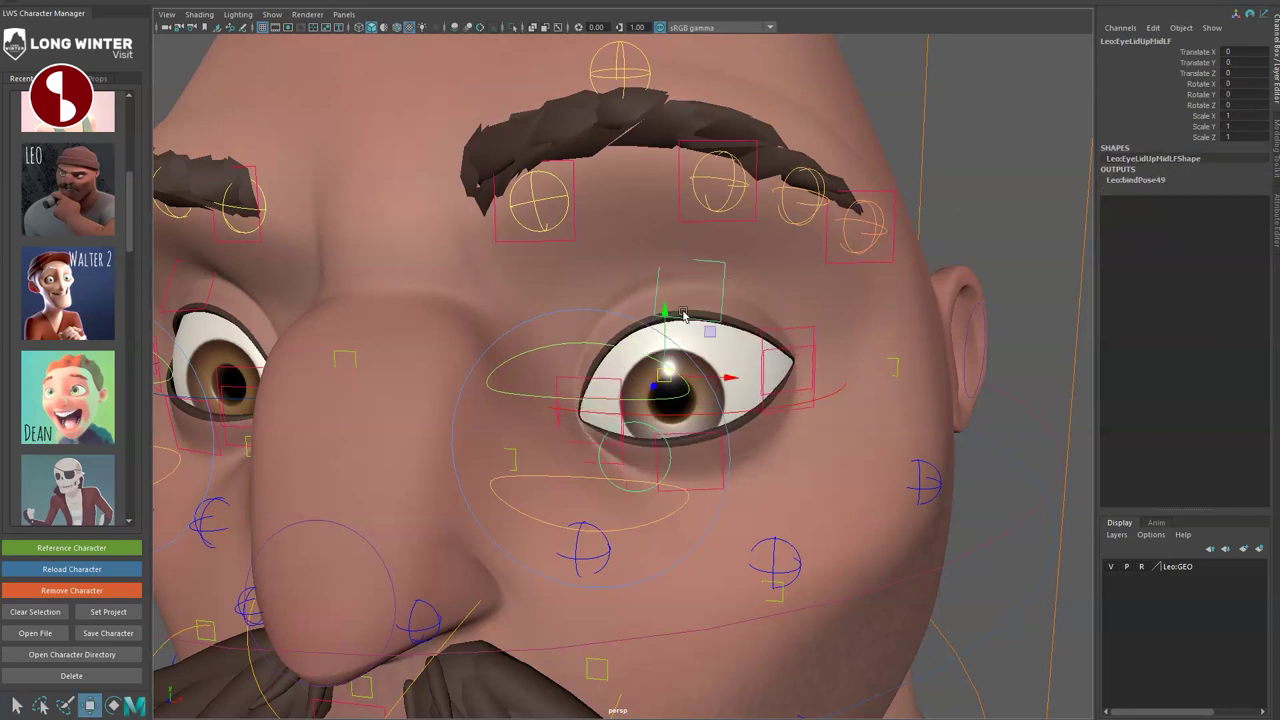
left_click_drag(665, 311, 487, 435)
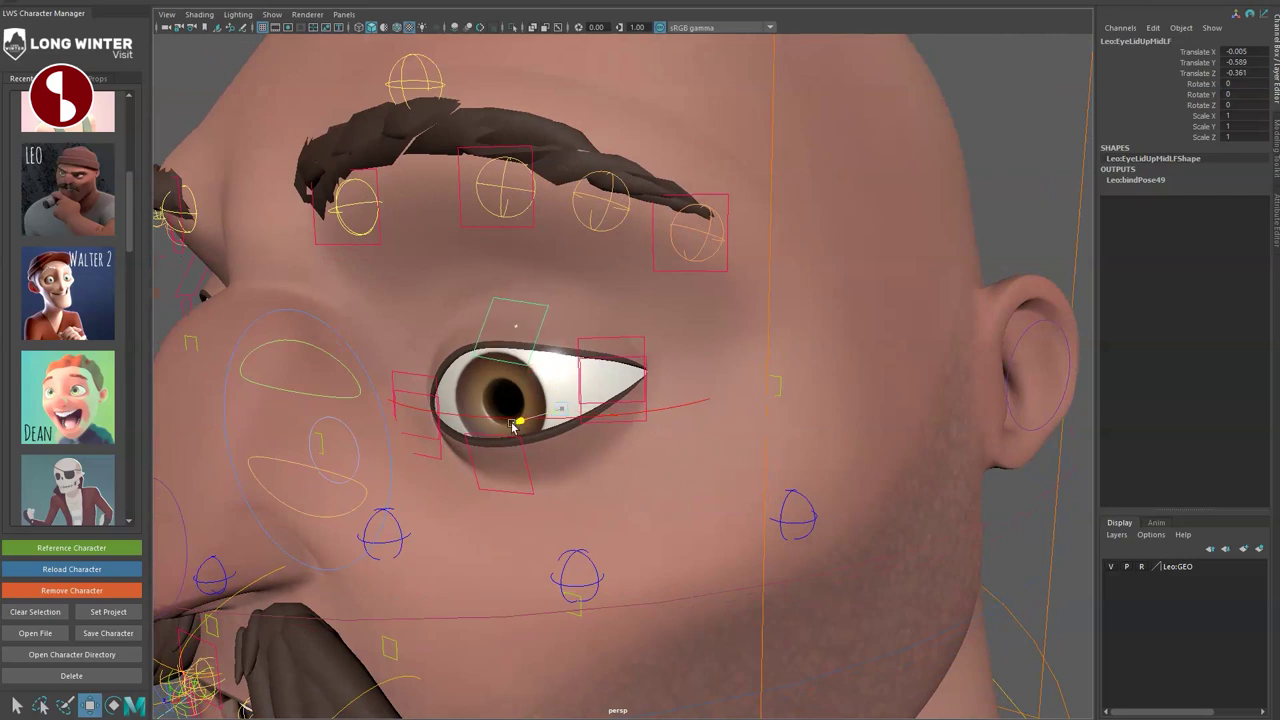
left_click_drag(537, 480, 649, 443, "alt")
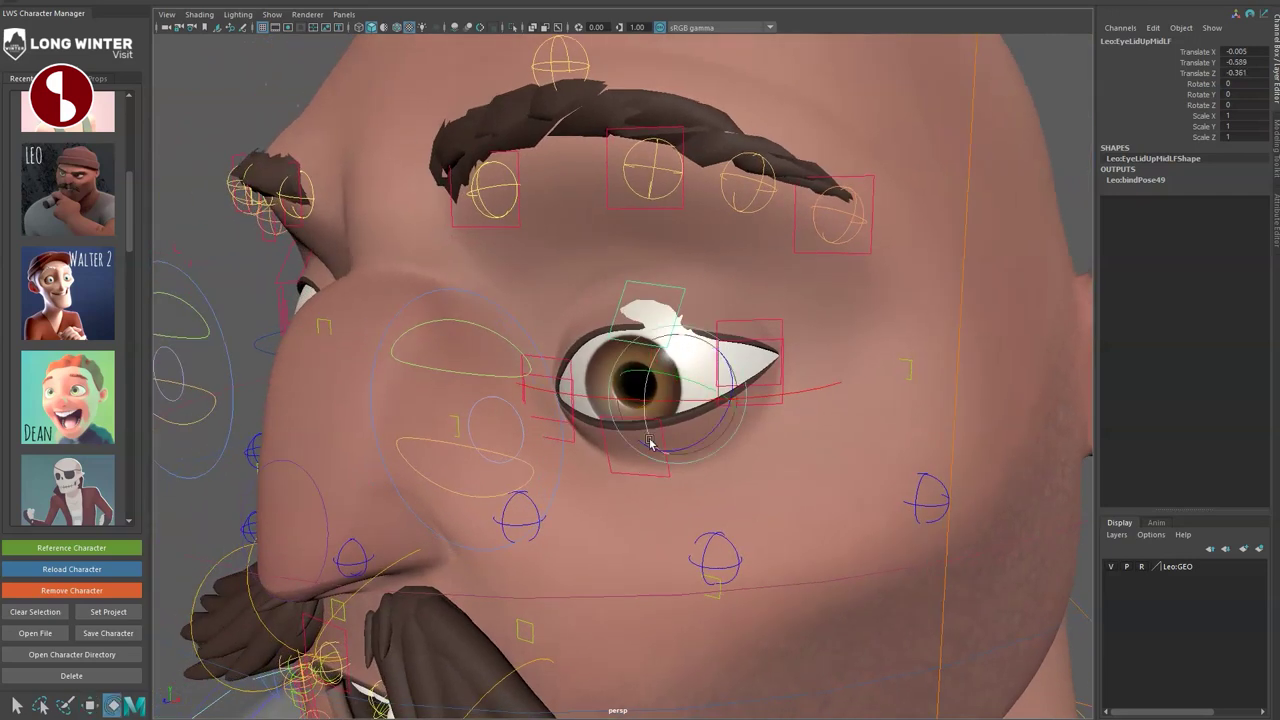
key("r")
left_click_drag(678, 393, 807, 417)
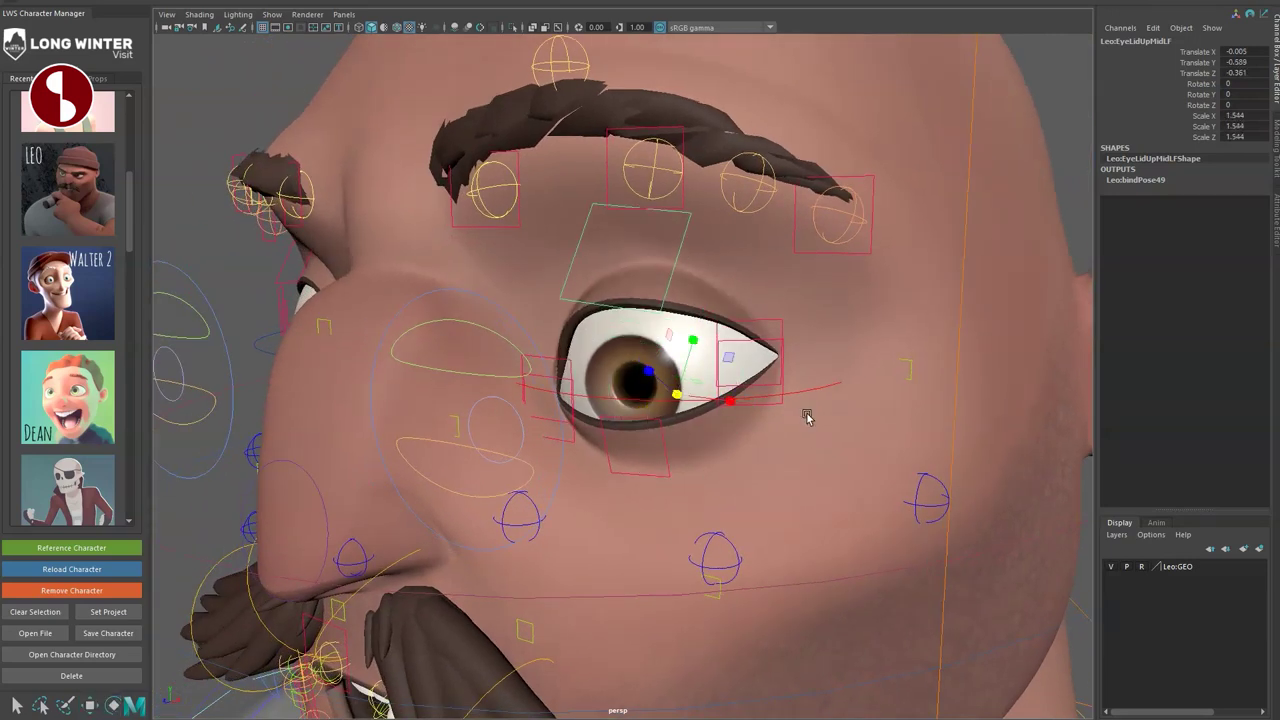
key("ctrl+z")
key("ctrl+z")
key("ctrl+z")
key("ctrl+z")
left_click_drag(592, 450, 663, 450, "alt")
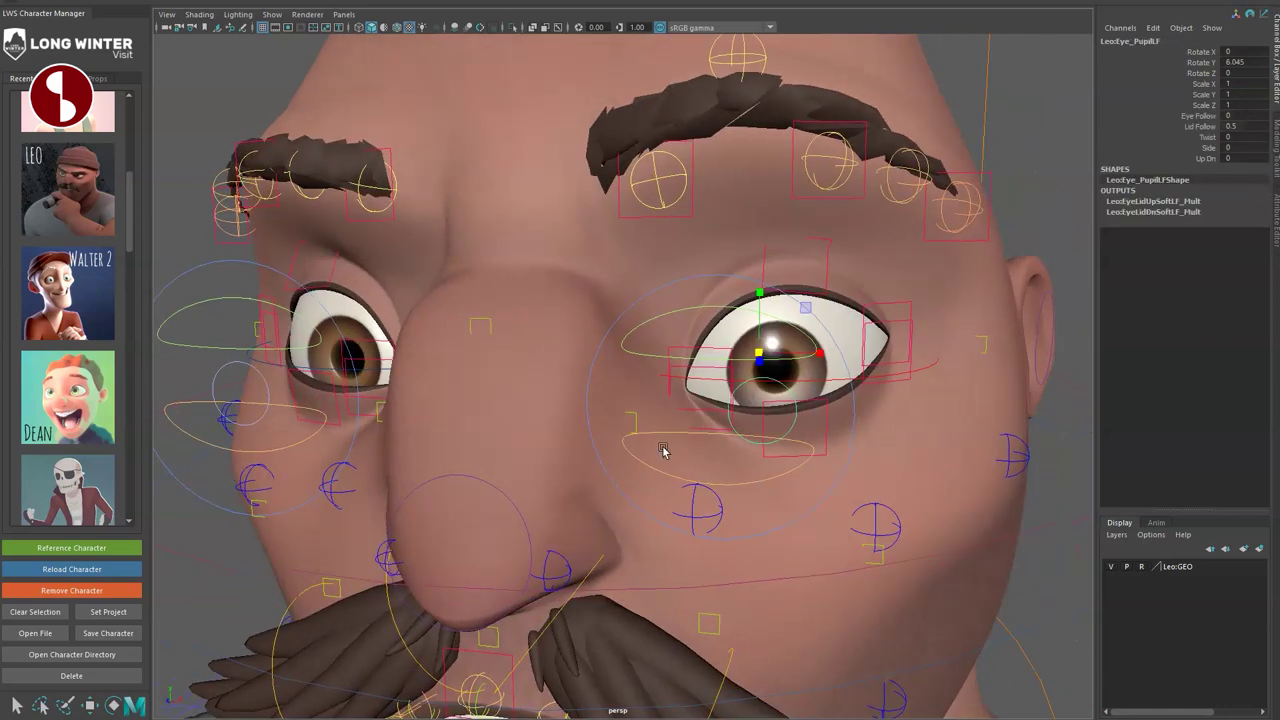
Try moving the left eye's overall upper and lower eyelid controls, undoing each move.
left_click(625, 352)
left_click_drag(747, 482, 735, 486, "alt")
right_click_drag(735, 486, 749, 516, "alt")
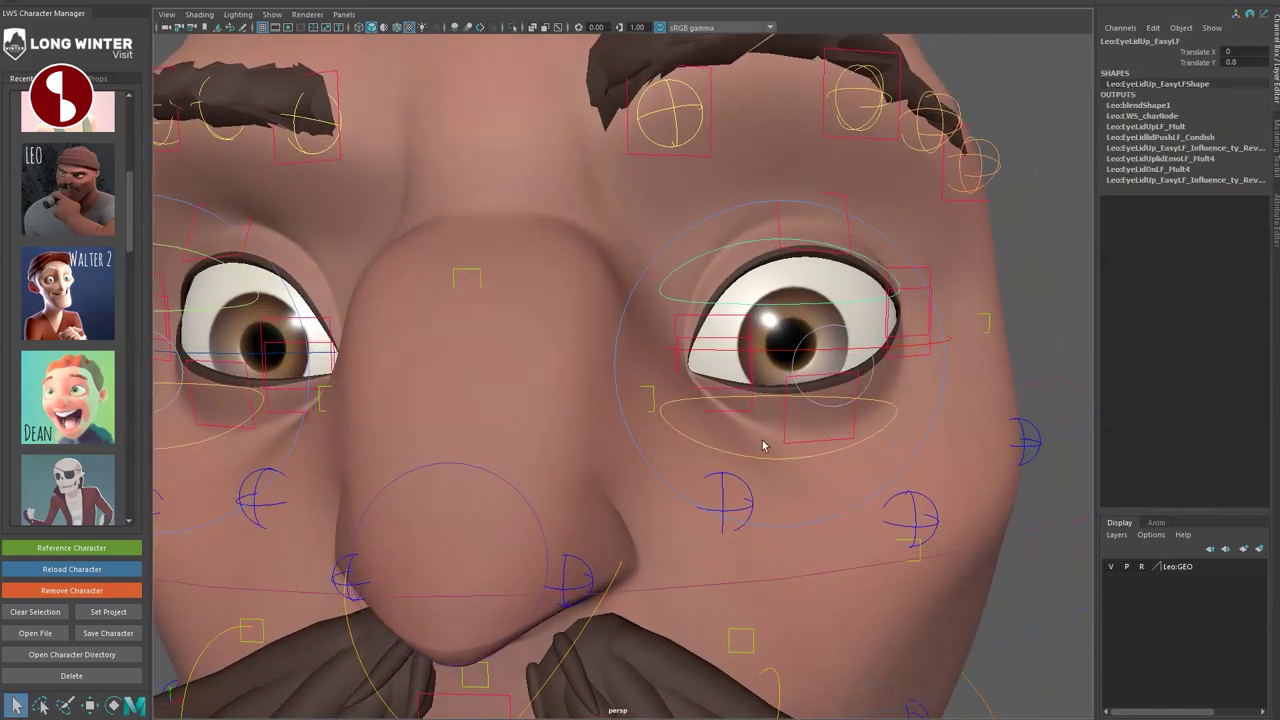
left_click_drag(779, 203, 811, 299)
key("ctrl+z")
left_click(718, 448)
key("w")
left_click_drag(774, 365, 800, 433)
key("ctrl+z")
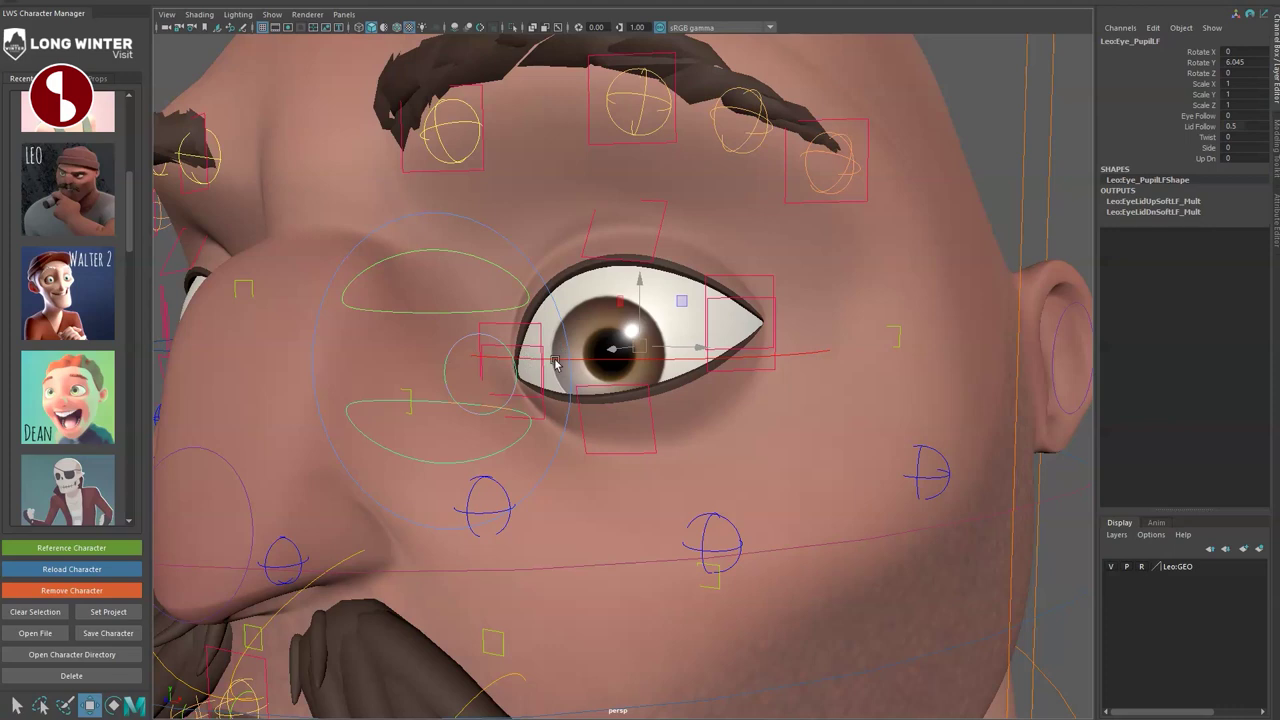
Try rotating the left pupil control in different directions and undo each rotation.
key("e")
mouse_move(612, 349)
left_mouse_down()
mouse_move(661, 352)
mouse_move(588, 342)
left_mouse_up()
key("ctrl+z")
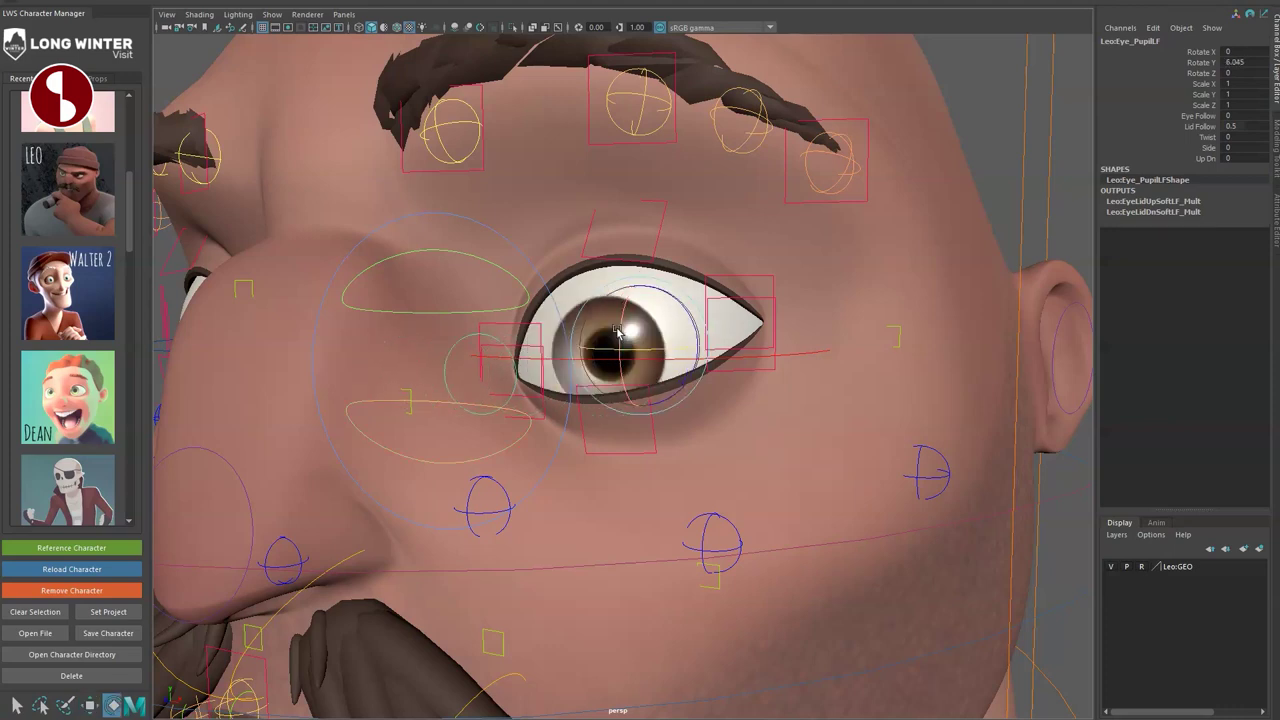
key("q")
left_click(613, 387)
left_click_drag(636, 287, 648, 336)
key("ctrl+z")
key("q")
Try the Iris Size and Pupil Size X attributes on the left eye's iris control, and undo the changes.
left_click(672, 360)
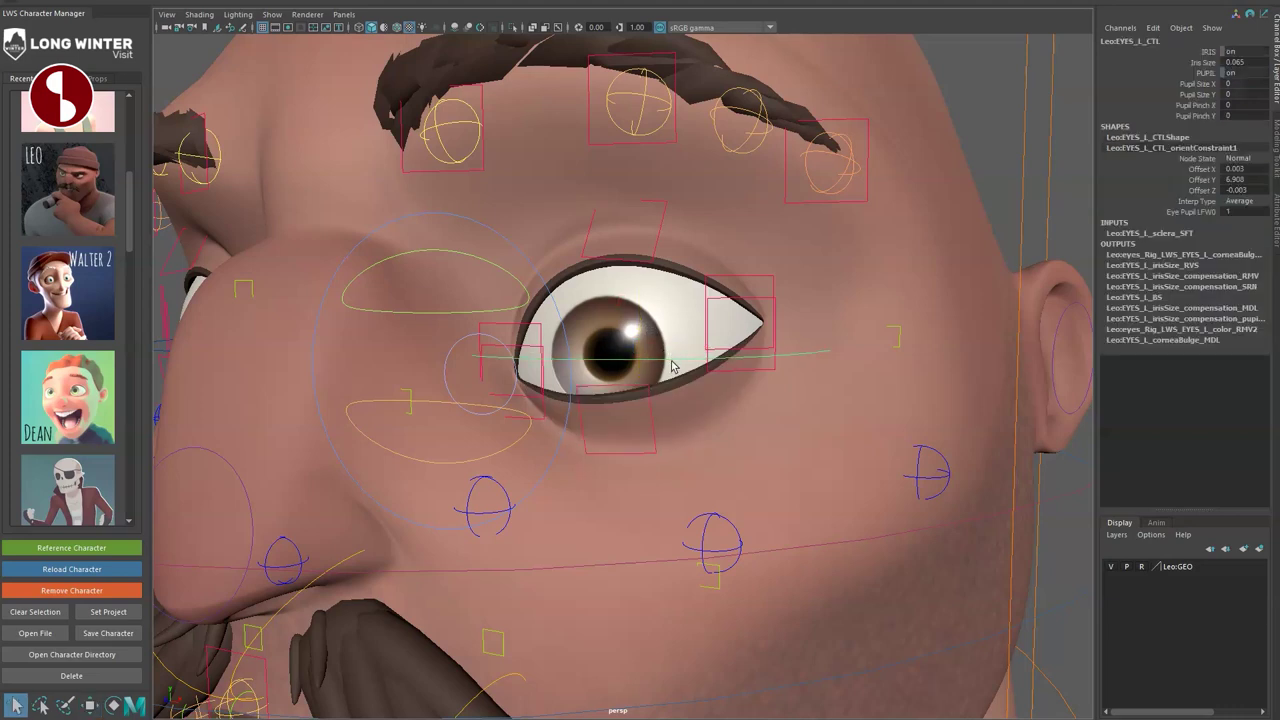
key("w")
left_click_drag(739, 413, 772, 408, "alt")
middle_click_drag(772, 408, 799, 378, "alt")
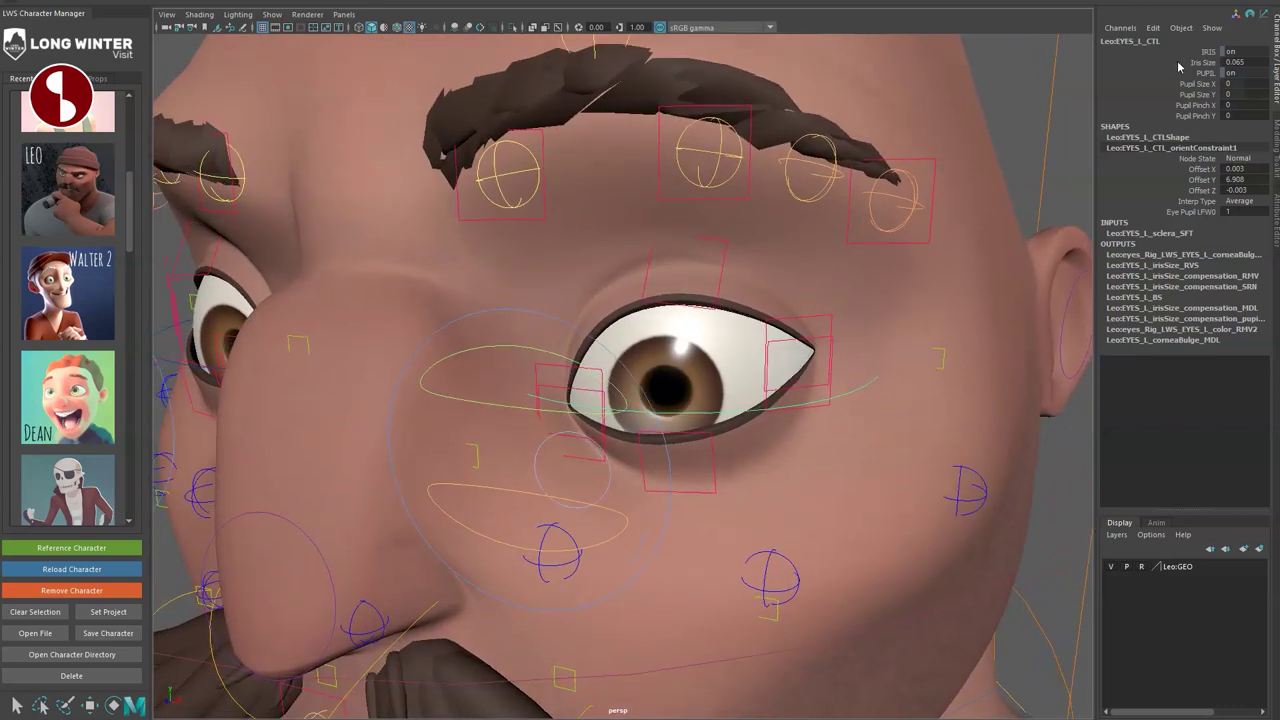
mouse_move(822, 224)
middle_mouse_down()
mouse_move(809, 225)
mouse_move(841, 223)
middle_mouse_up()
left_click(1154, 86)
middle_click_drag(958, 158, 975, 157)
key("ctrl+z")
Try Pupil Pinch X on the left iris control, undo it, and set Pupil Pinch Y to 1.
middle_click_drag(984, 112, 969, 114)
key("ctrl+z")
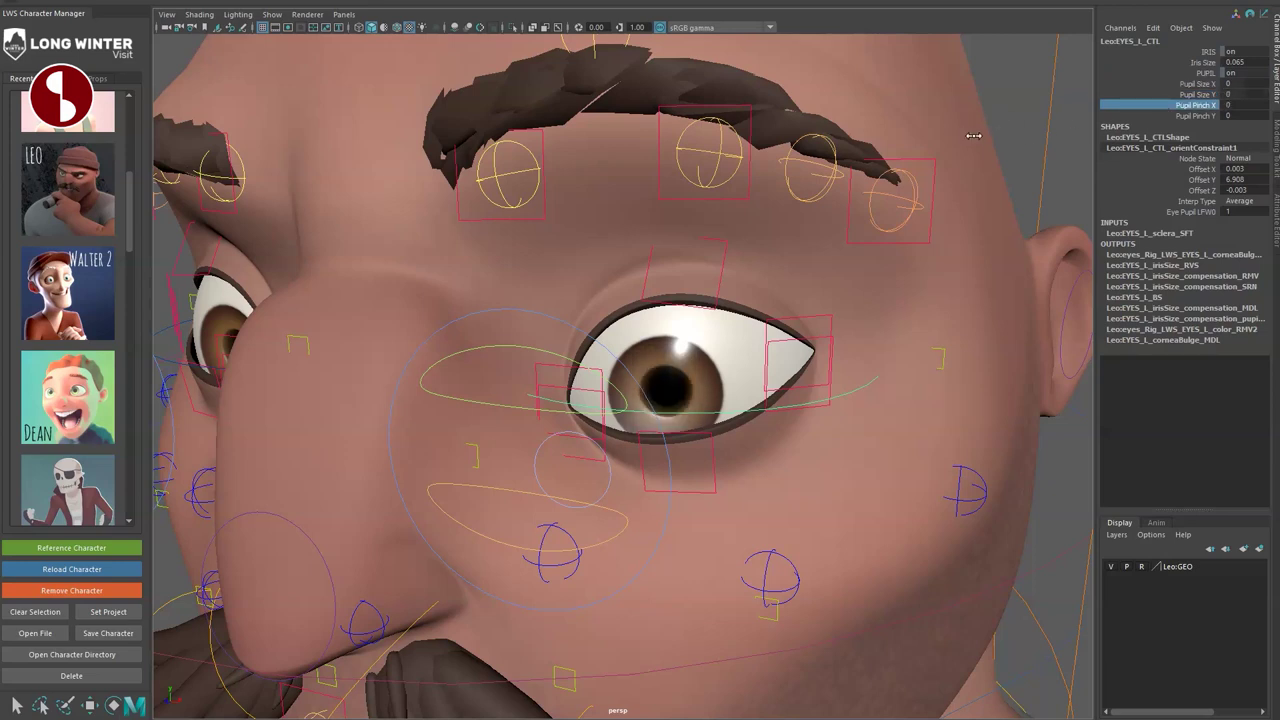
left_click(1160, 117)
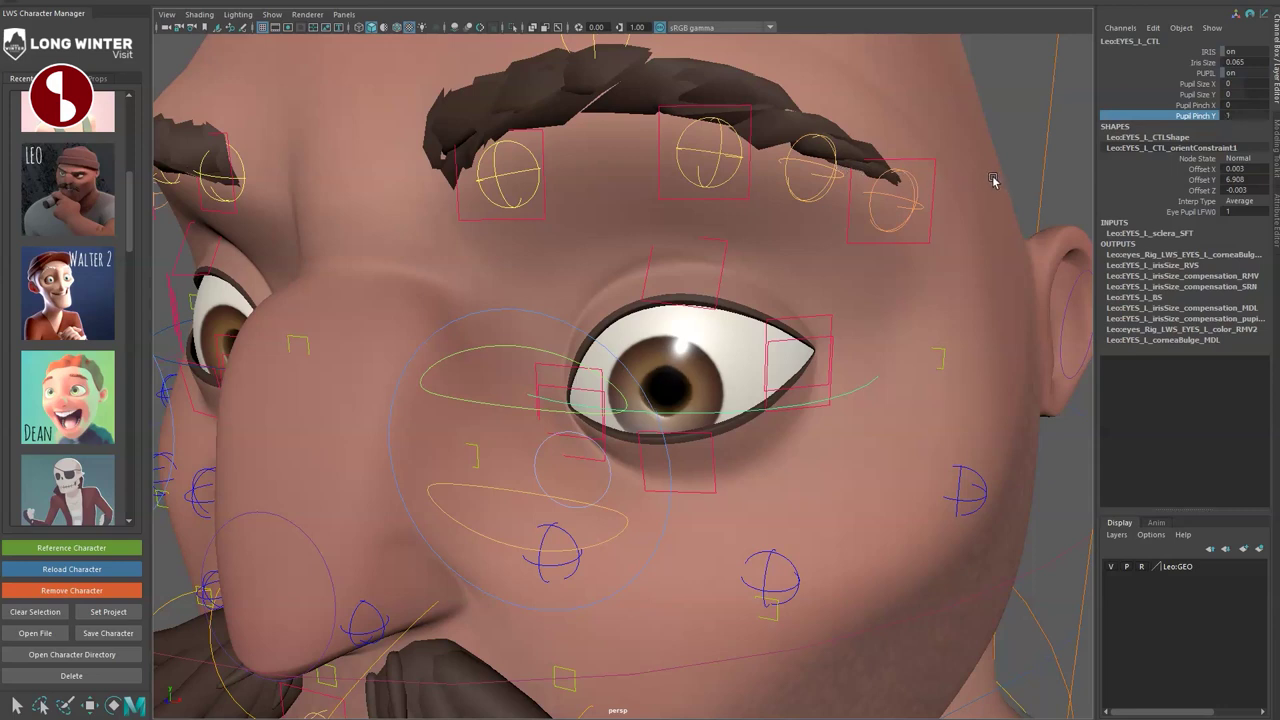
key("q")
Move the global eye aim control in front of the head to about -1.851, 13.955, -2.838.
right_click_drag(1085, 95, 586, 383, "alt")
middle_click_drag(586, 383, 725, 285, "alt")
right_click_drag(725, 285, 386, 226, "alt")
left_click_drag(424, 484, 489, 437, "alt")
left_click(437, 388)
right_click_drag(489, 437, 474, 452, "alt")
key("w")
middle_click_drag(456, 402, 418, 416)
middle_click_drag(524, 430, 455, 158)
left_click_drag(650, 385, 605, 425, "alt")
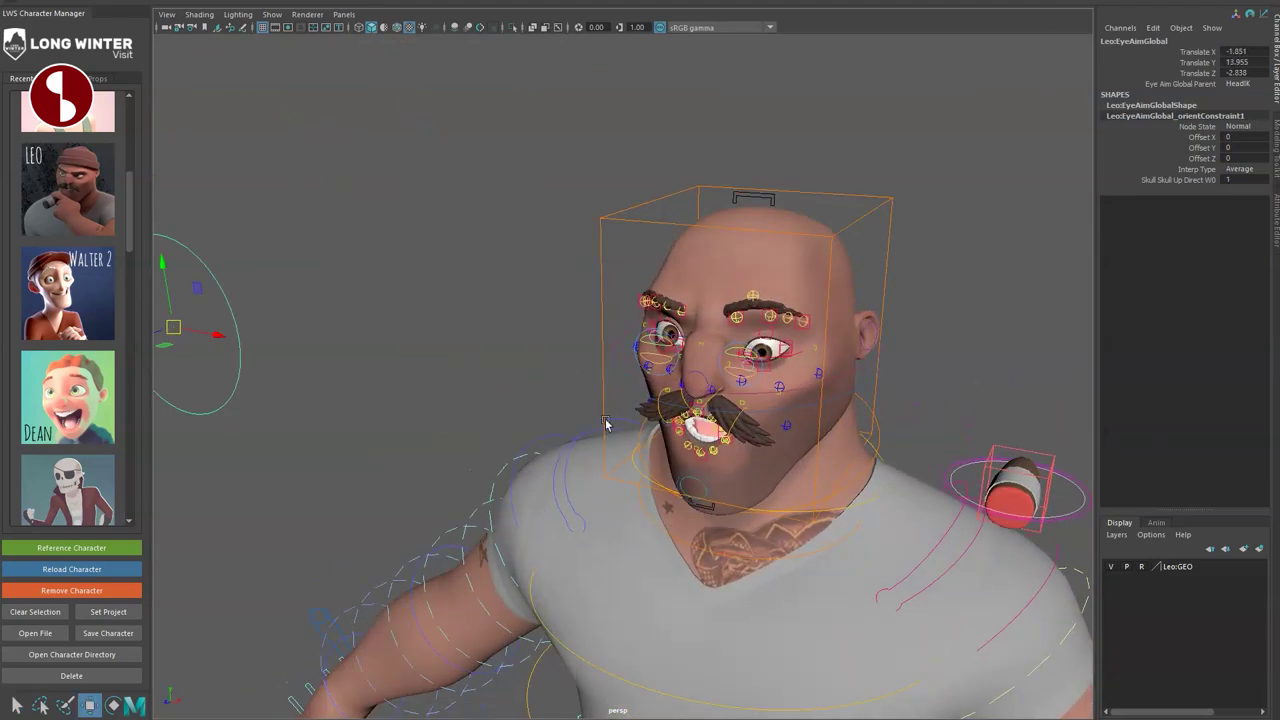
Set the left pupil's Eye Follow to 1 and try moving the global eye aim control.
left_click(741, 368)
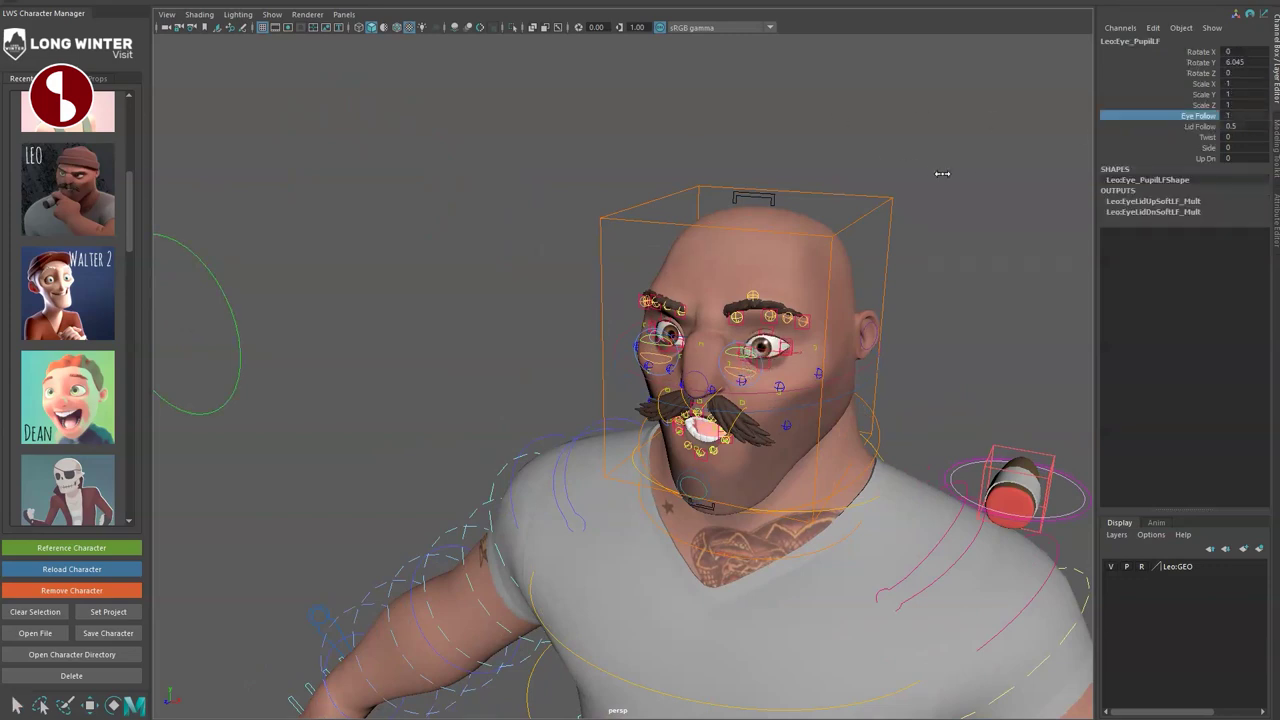
middle_click_drag(432, 368, 629, 380, "alt")
right_click_drag(629, 380, 538, 332, "alt")
left_click(611, 337)
key("w")
left_click_drag(657, 353, 606, 388)
middle_click_drag(638, 312, 647, 333)
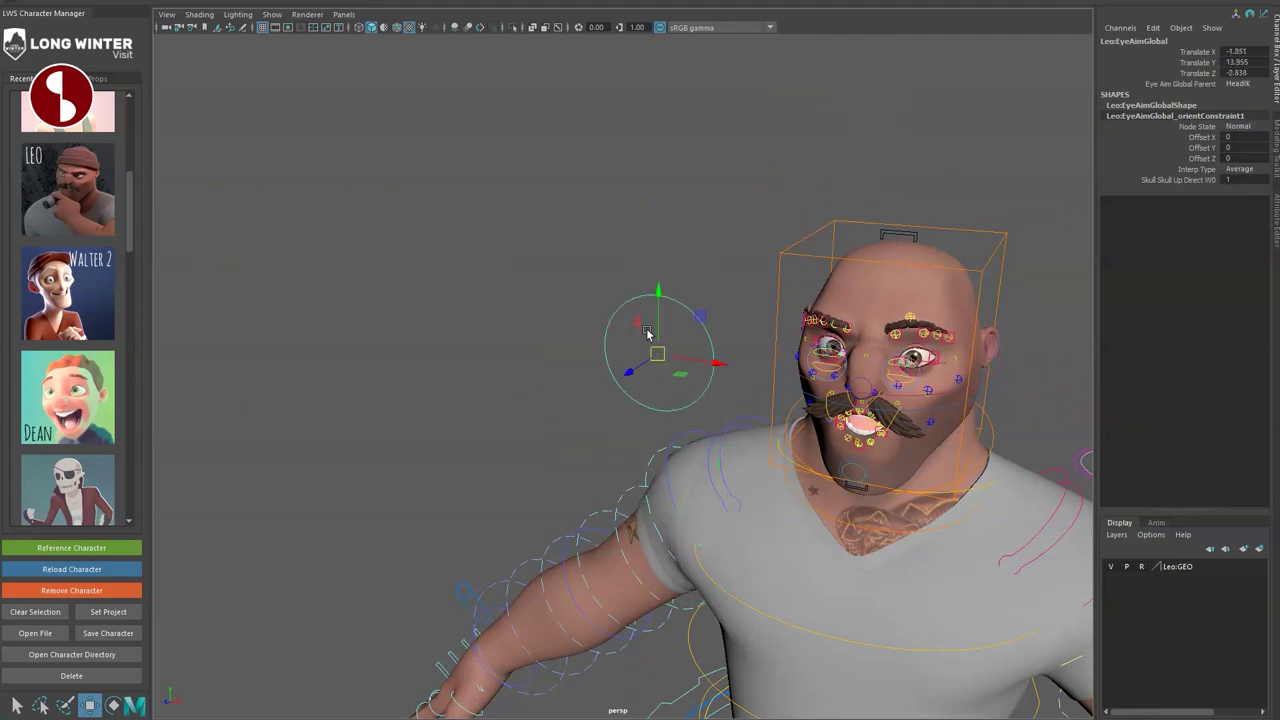
Examine the Eye Aim Global Parent options of the global eye aim control.
left_click(1240, 84)
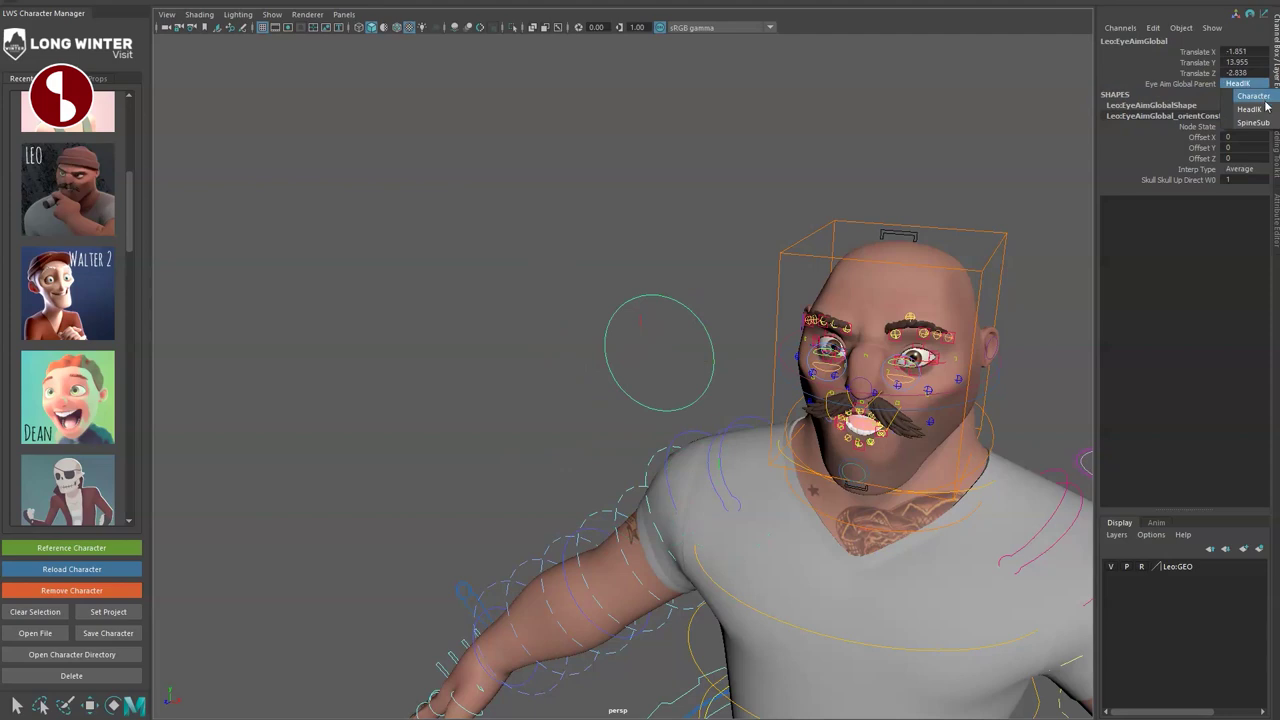
left_click(639, 209)
key("q")
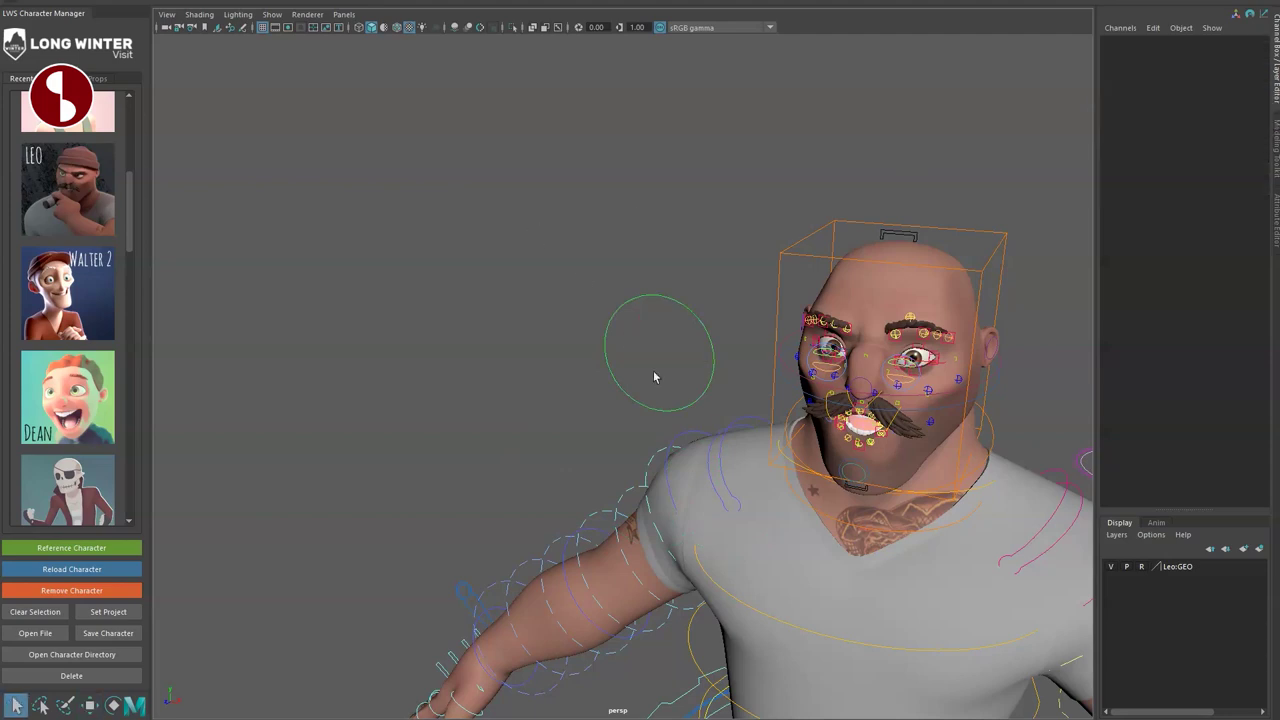
Try moving the global eye aim control and rotating the head control, and undo the head rotation.
left_click_drag(653, 371, 633, 404, "alt")
left_click(355, 150)
key("w")
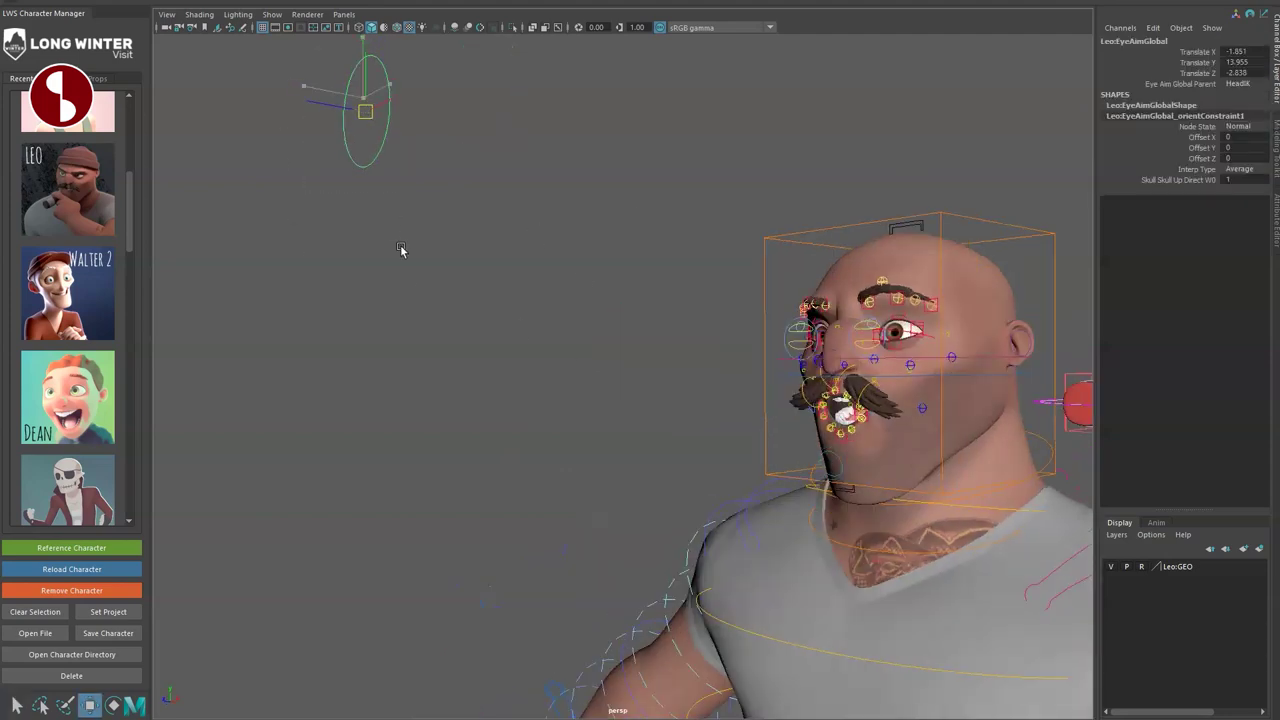
left_click_drag(401, 248, 421, 286)
key("q")
left_click_drag(746, 201, 783, 265)
key("e")
mouse_move(898, 392)
left_mouse_down()
mouse_move(909, 380)
mouse_move(908, 408)
left_mouse_up()
key("ctrl+z")
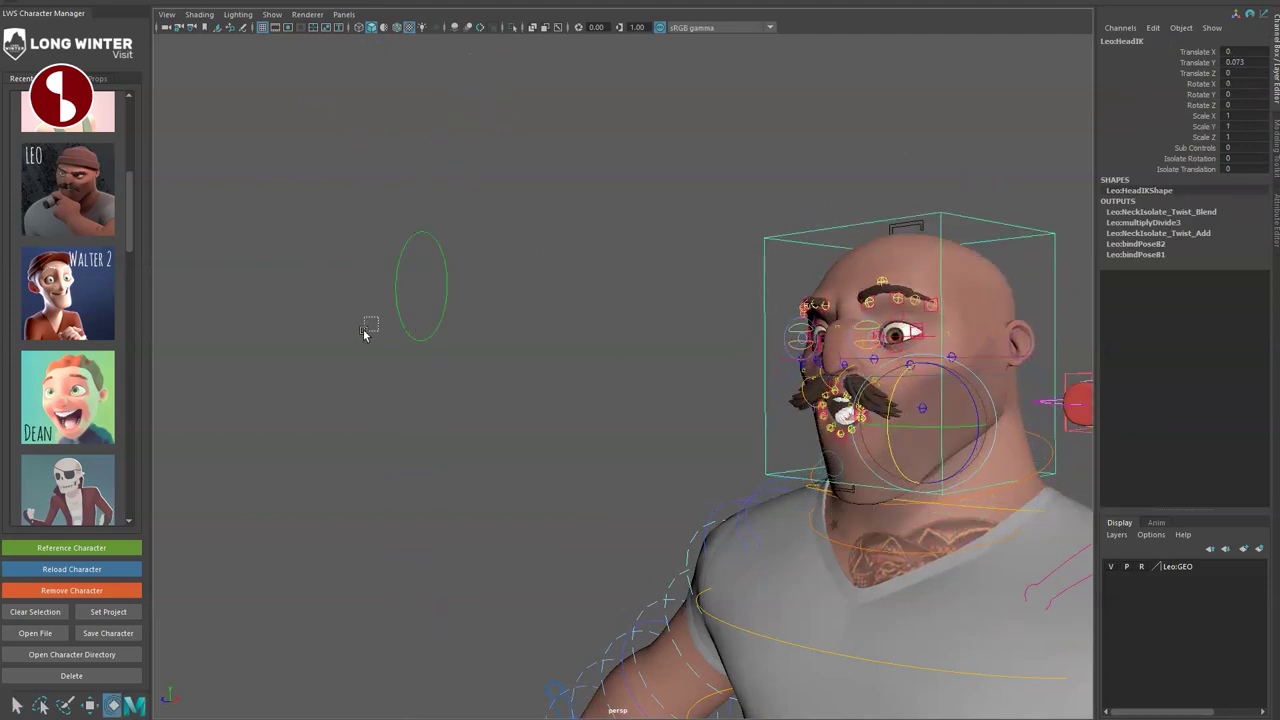
Set Eye Aim Global Parent to Character on the global eye aim control and try rotating the head.
left_click_drag(364, 331, 498, 188)
left_click(1252, 96)
left_click(772, 293)
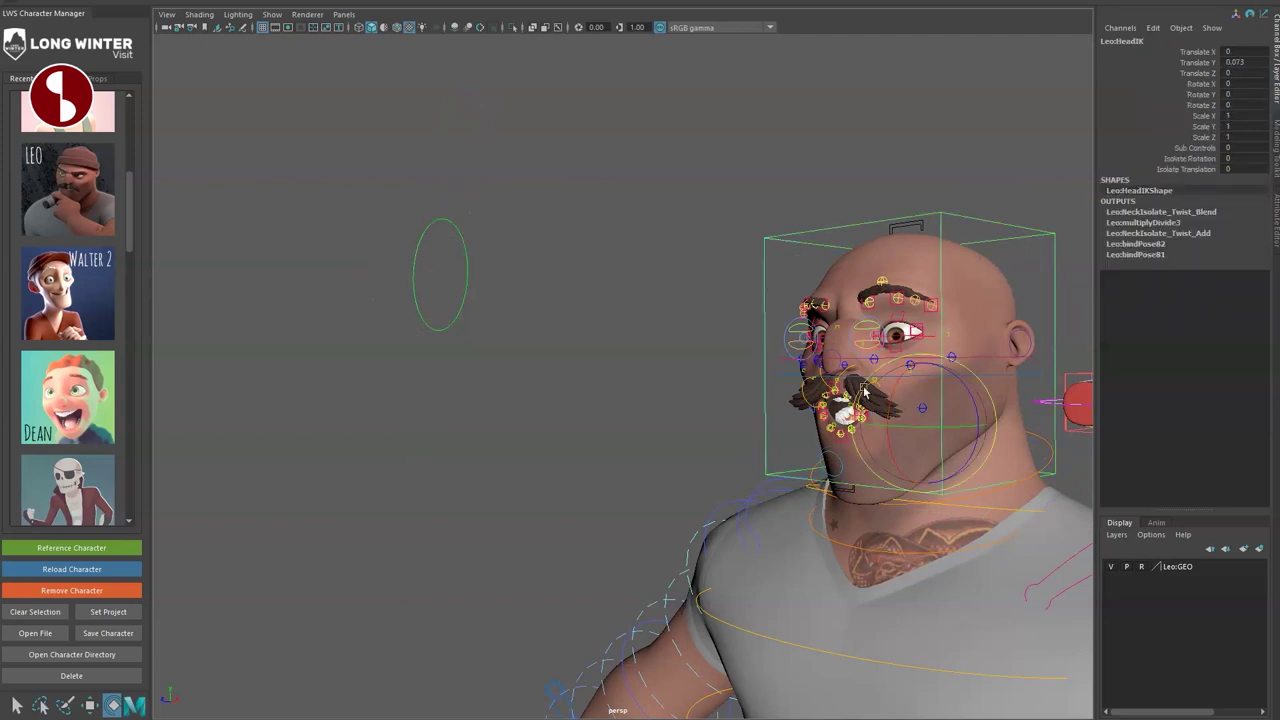
left_click_drag(896, 383, 897, 366)
left_click_drag(880, 431, 925, 460)
Try moving the global eye aim control again, and undo back through the parent and Eye Follow changes.
key("q")
left_click_drag(371, 364, 450, 270)
key("w")
left_click_drag(450, 300, 550, 424, "alt")
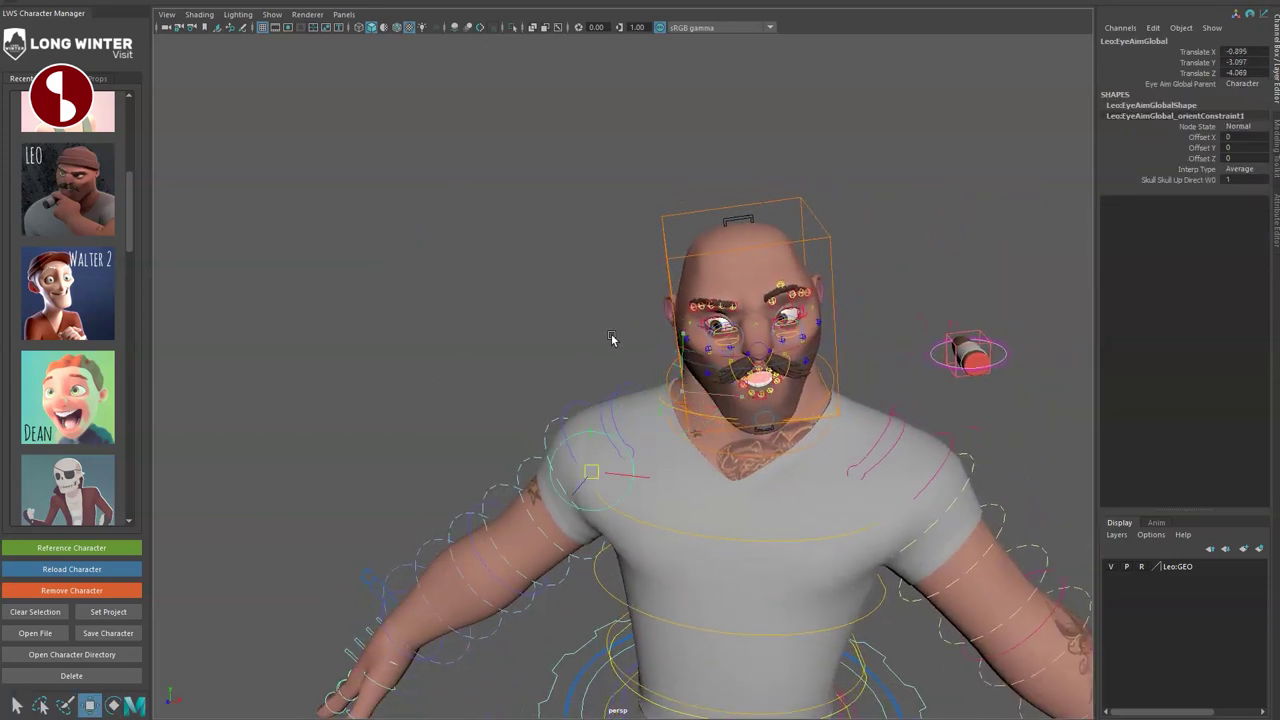
key("ctrl+z")
key("ctrl+z")
key("ctrl+z")
key("ctrl+z")
key("ctrl+z")
key("a")
mouse_move(395, 370)
left_mouse_down("alt")
mouse_move(543, 409)
mouse_move(716, 397)
mouse_move(330, 397)
mouse_move(424, 371)
mouse_move(470, 375)
mouse_move(400, 380)
left_mouse_up("alt")
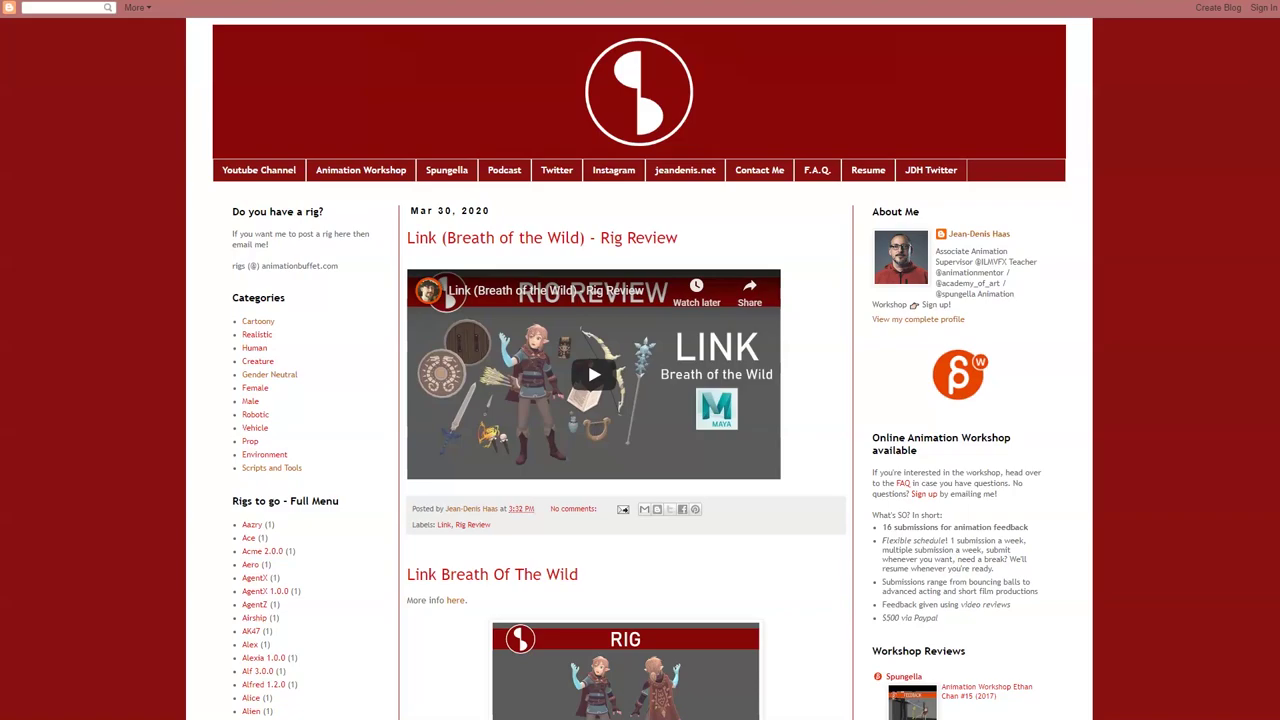
Switch to the rig blog in the browser and look over its rig reviews and rig list.
scroll(640, 360, "down", 20)
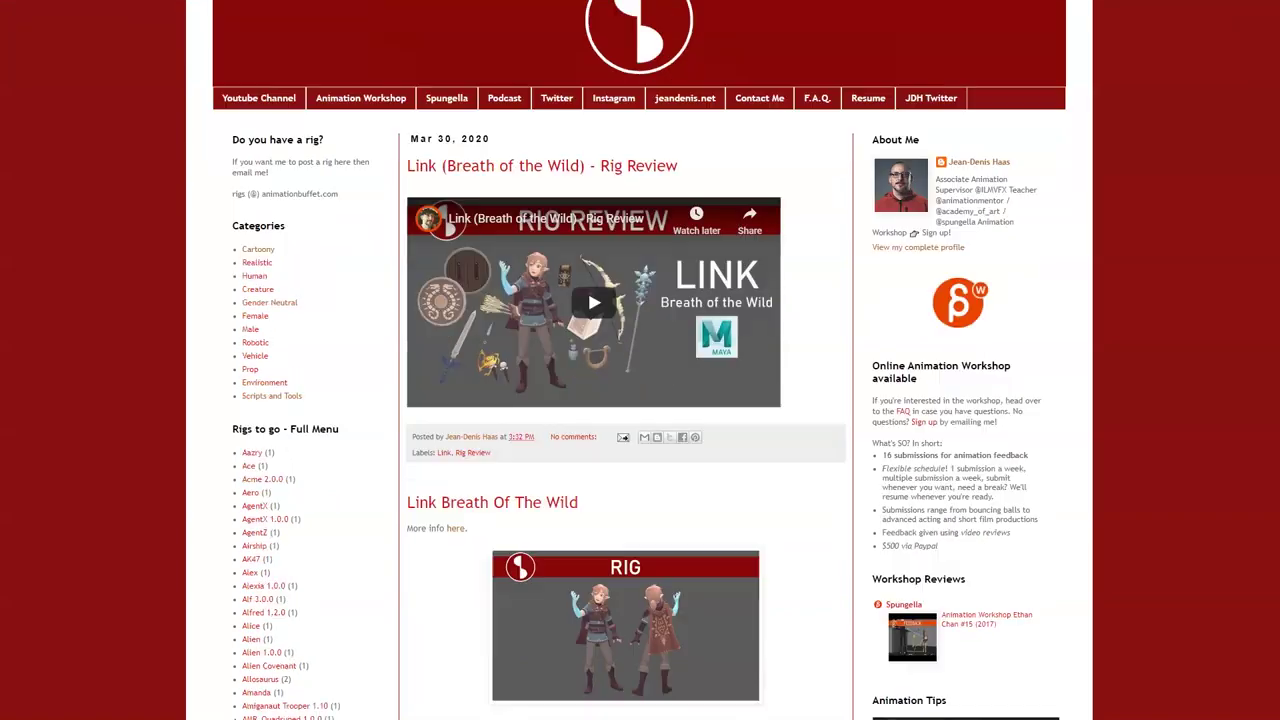
scroll(587, 344, "down", 20)
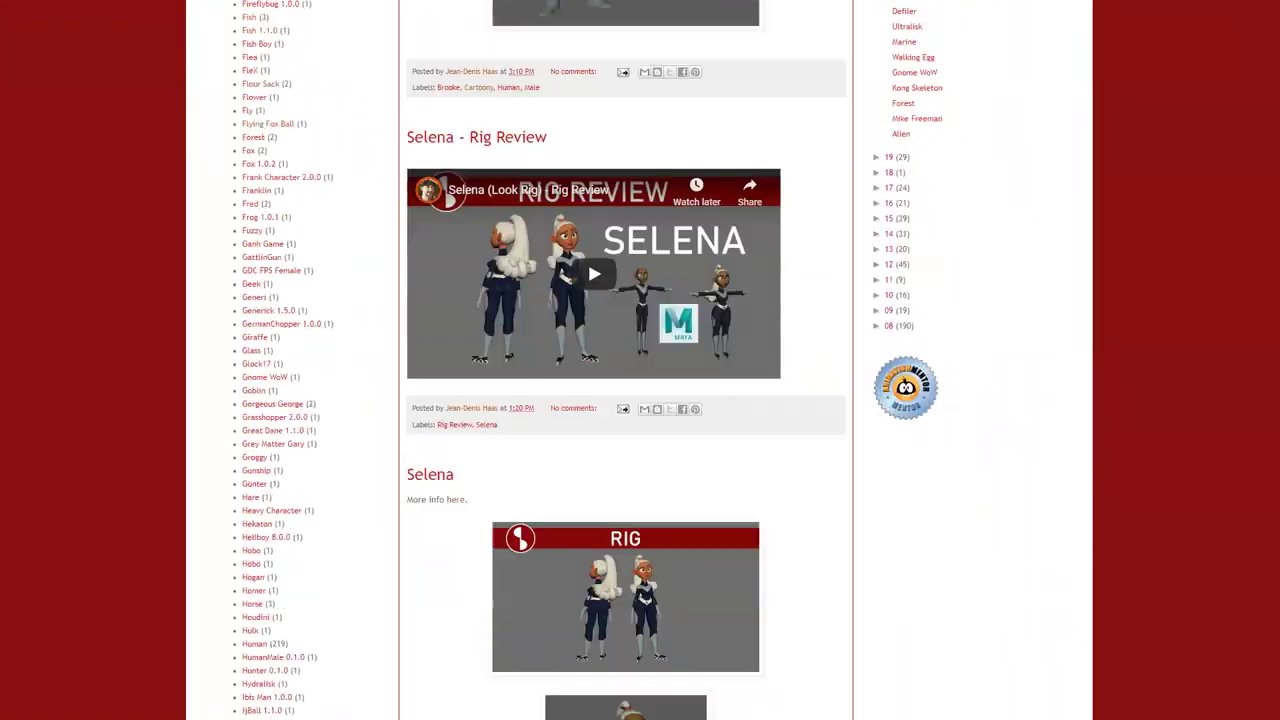
scroll(619, 564, "up", 20)
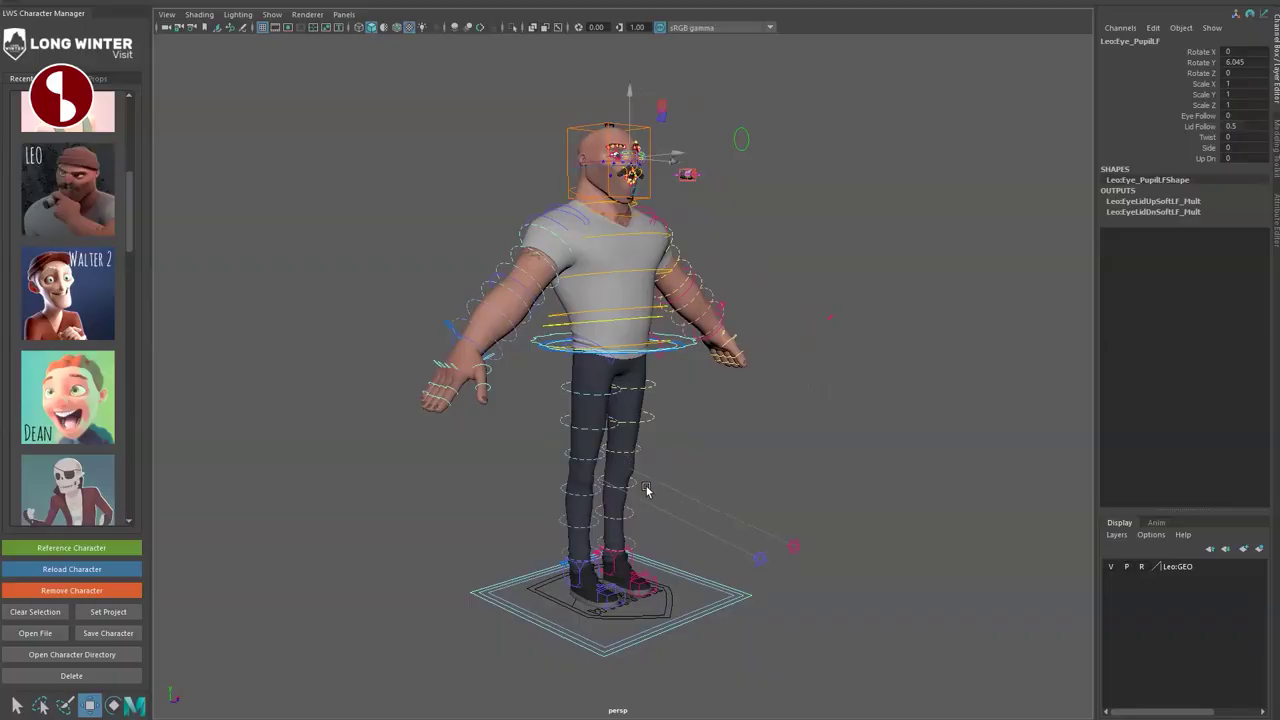
Return to Maya and examine the full Leo rig from both sides, near and far.
middle_click_drag(502, 222, 514, 374, "alt")
right_click_drag(514, 374, 869, 491, "alt")
middle_click_drag(645, 371, 631, 346, "alt")
scroll(638, 441, "down", 10)
left_click_drag(631, 346, 866, 471, "alt")
middle_click_drag(740, 471, 731, 386, "alt")
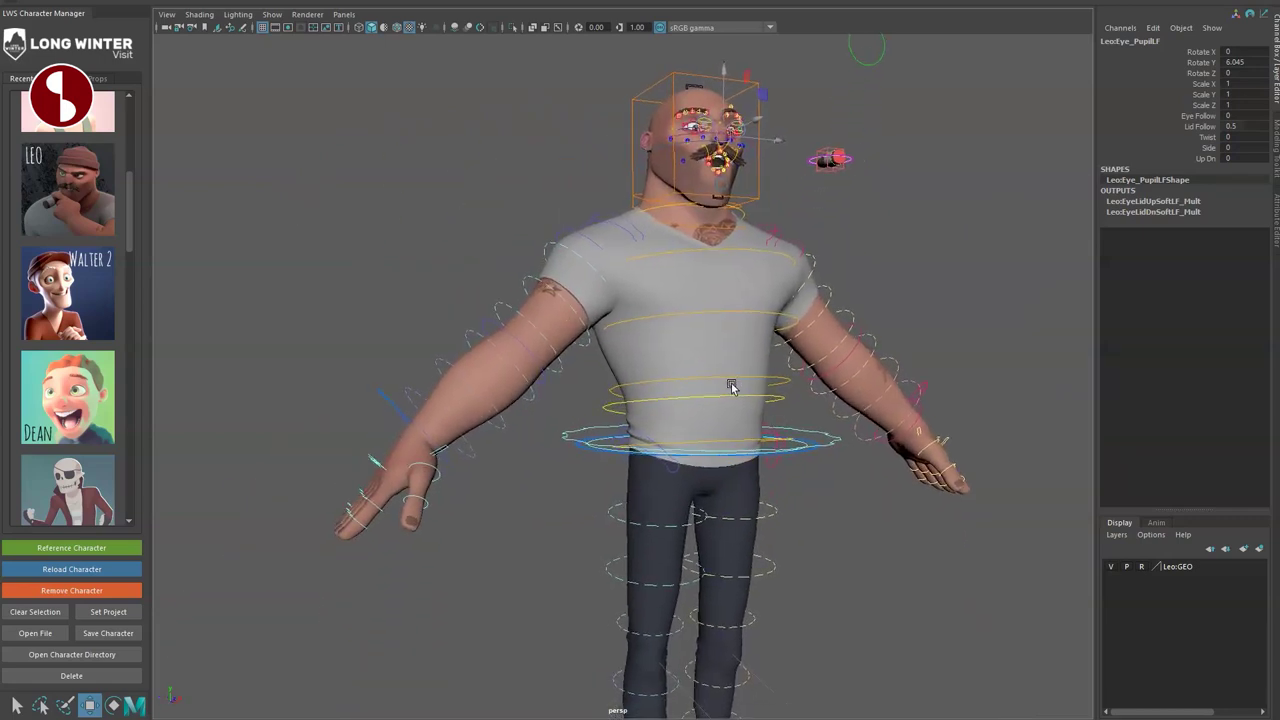
right_click_drag(731, 386, 555, 399, "alt")
middle_click_drag(555, 399, 554, 377, "alt")
left_click_drag(541, 430, 419, 450, "alt")
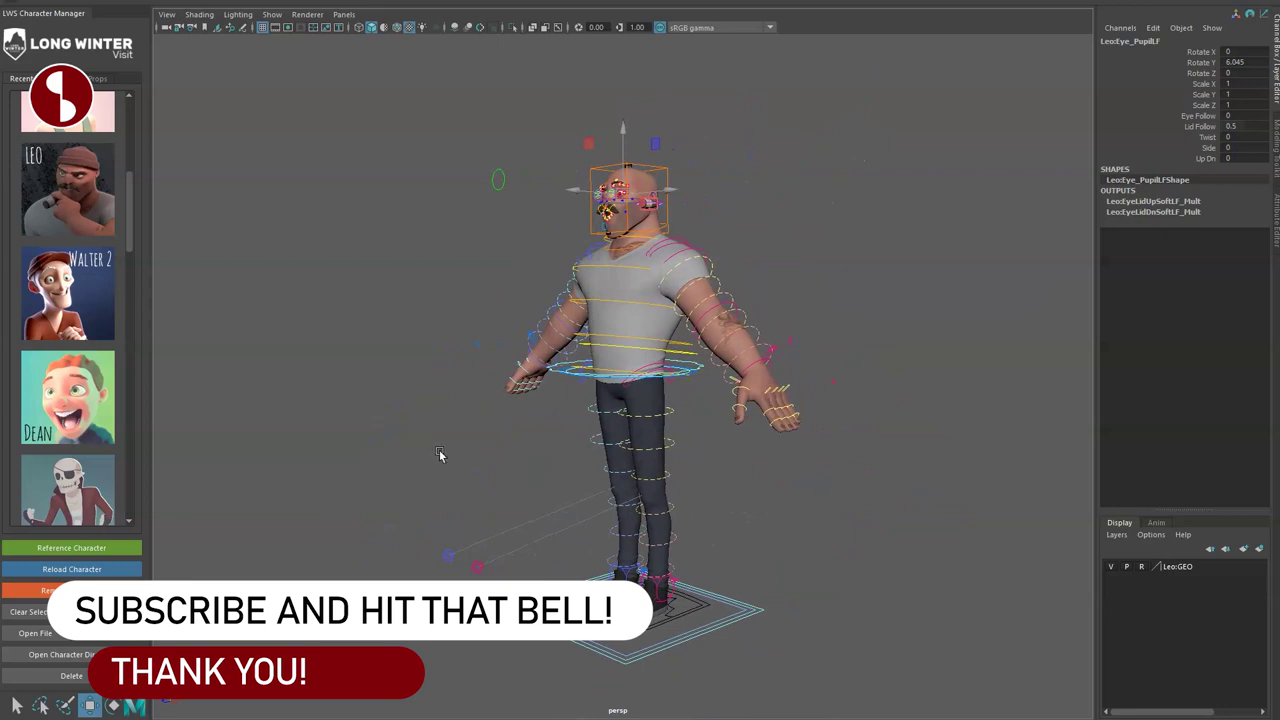
left_click_drag(447, 405, 557, 413, "alt")
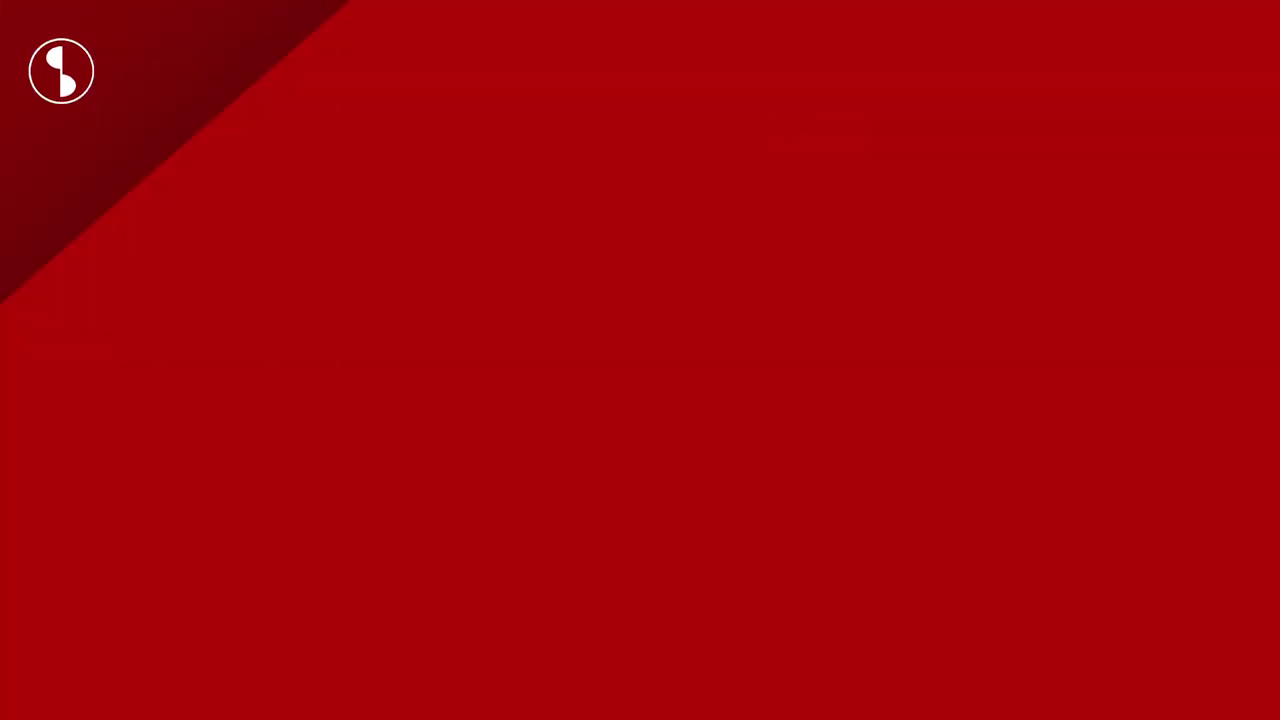